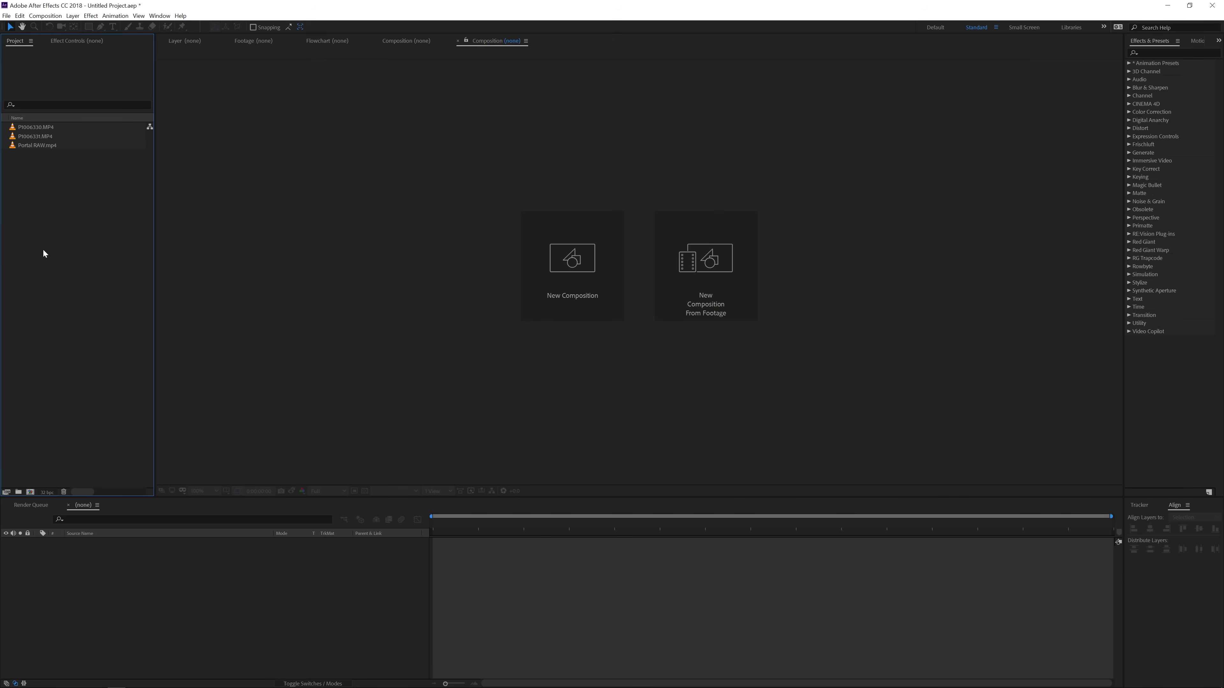
# Preview both camera clips and Portal RAW.mp4 by scrubbing through each one, inspecting the portal ring up close.
pyautogui.doubleClick(42, 129)
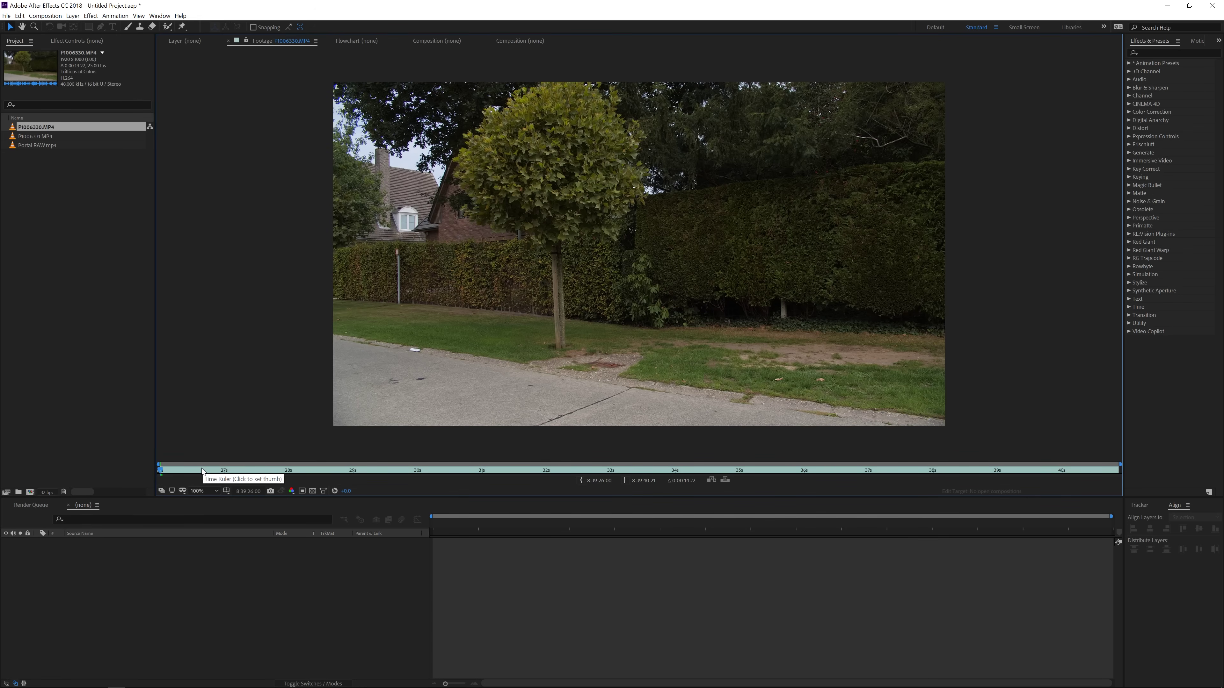
pyautogui.moveTo(200, 469); pyautogui.dragTo(619, 470)
pyautogui.doubleClick(39, 137)
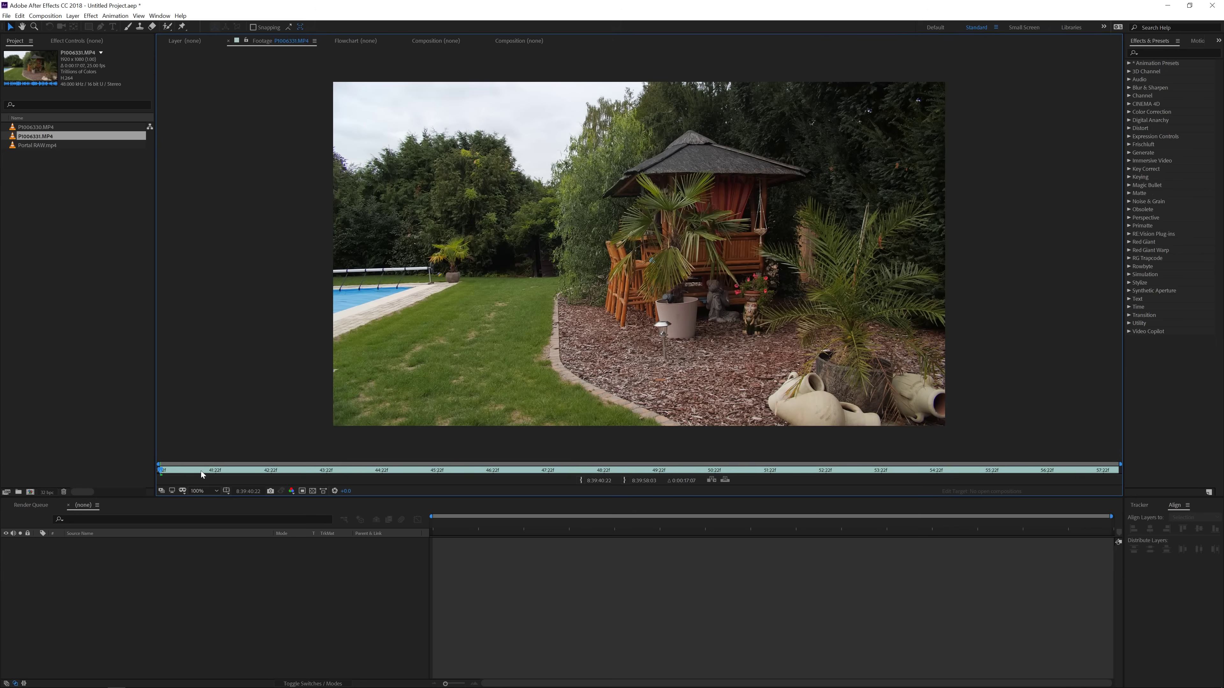
pyautogui.moveTo(200, 470); pyautogui.dragTo(618, 476)
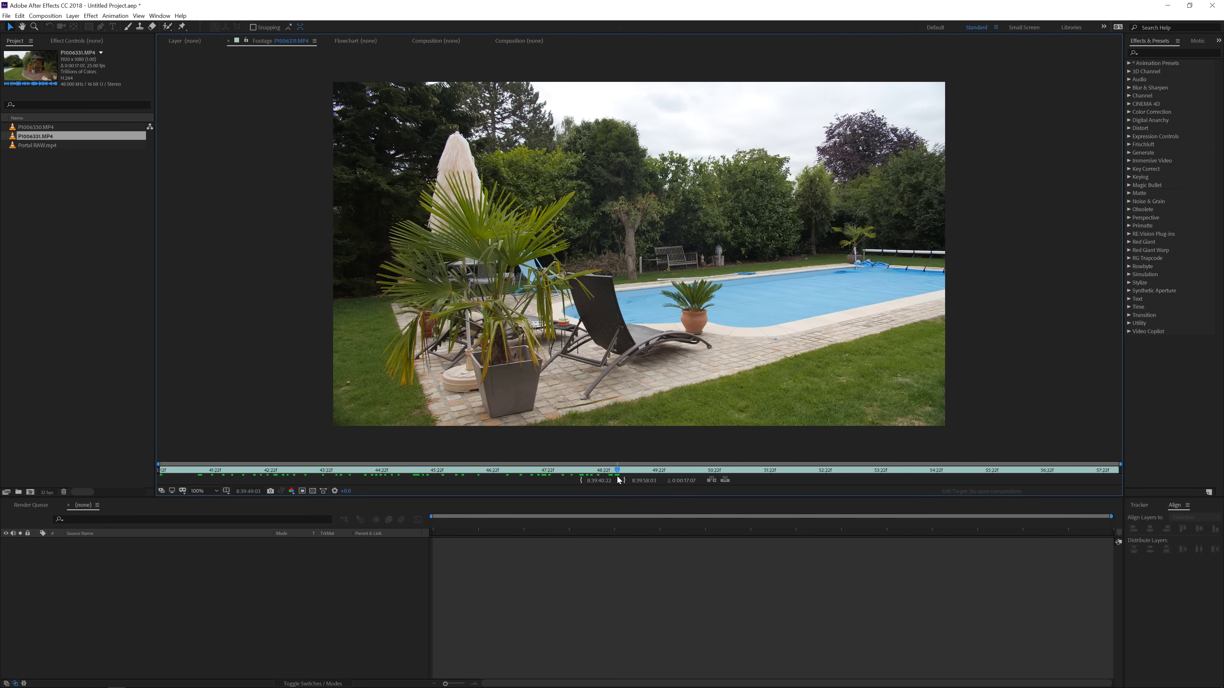
pyautogui.moveTo(619, 480)
pyautogui.mouseDown()
pyautogui.moveTo(637, 470)
pyautogui.moveTo(794, 482)
pyautogui.moveTo(616, 476)
pyautogui.mouseUp()
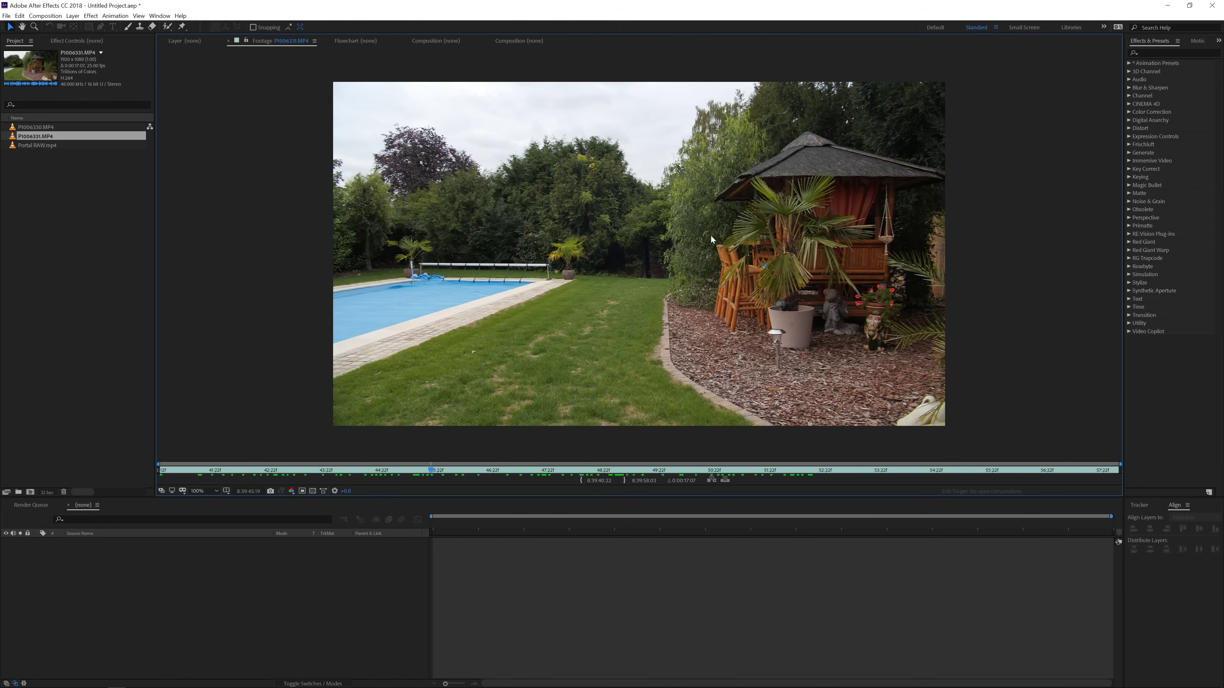
pyautogui.doubleClick(38, 145)
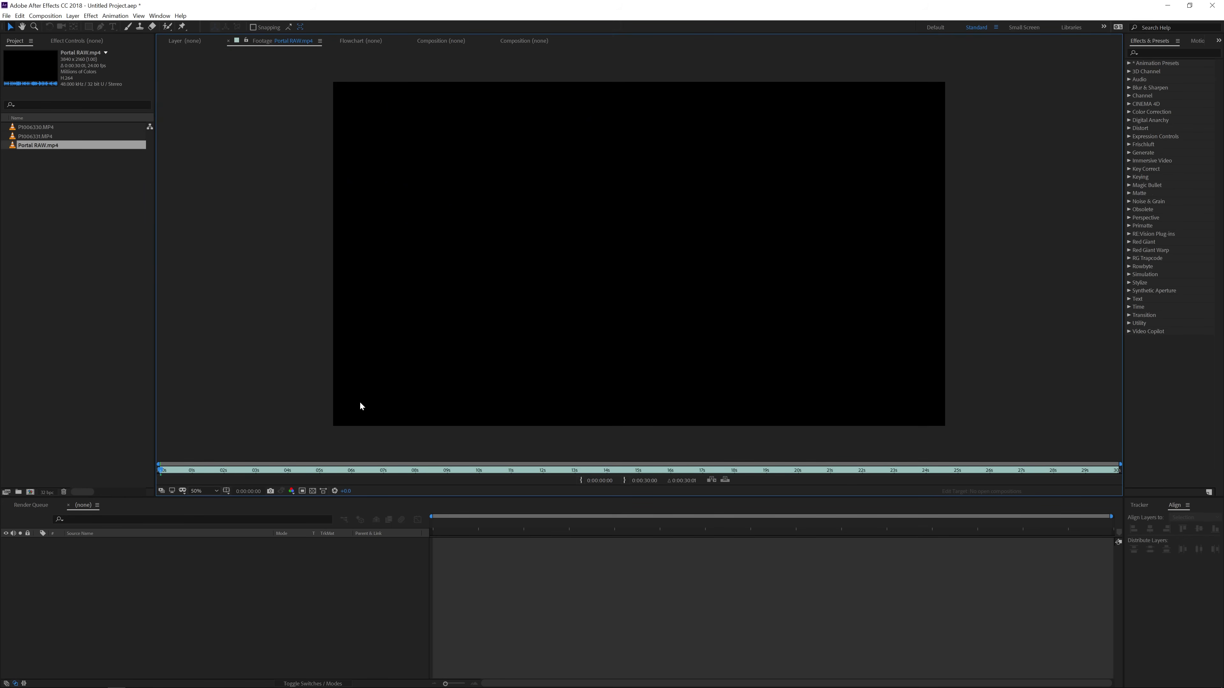
pyautogui.moveTo(259, 464); pyautogui.dragTo(504, 484)
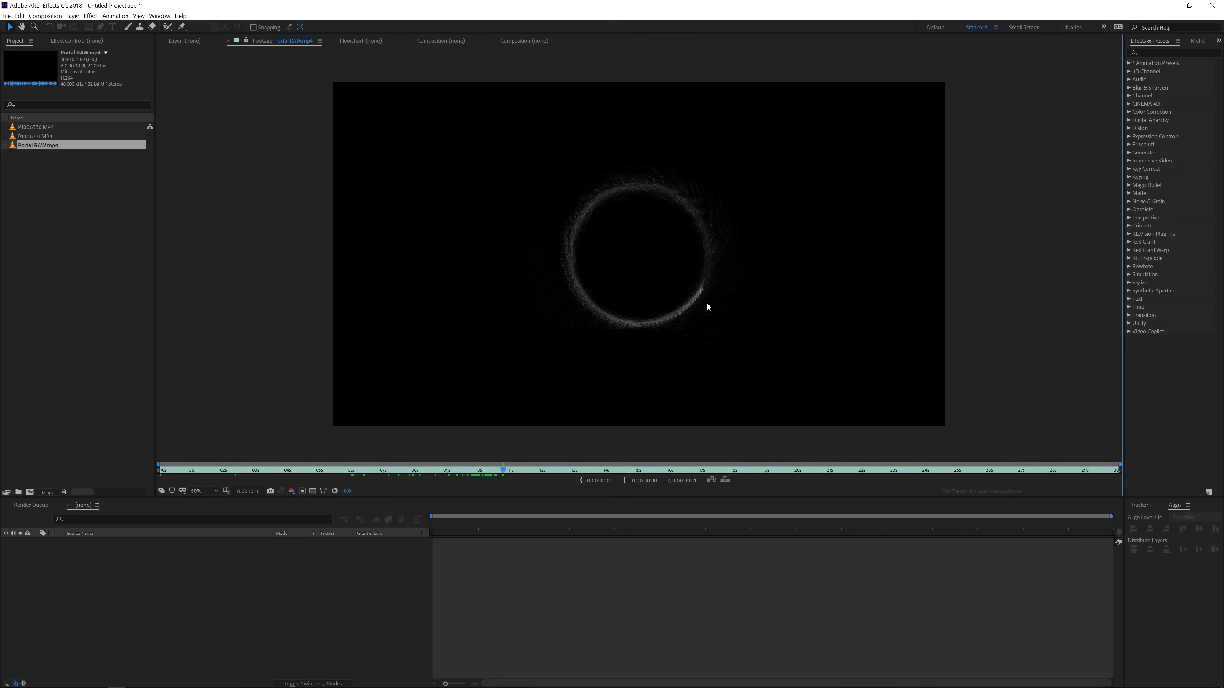
pyautogui.press('/')
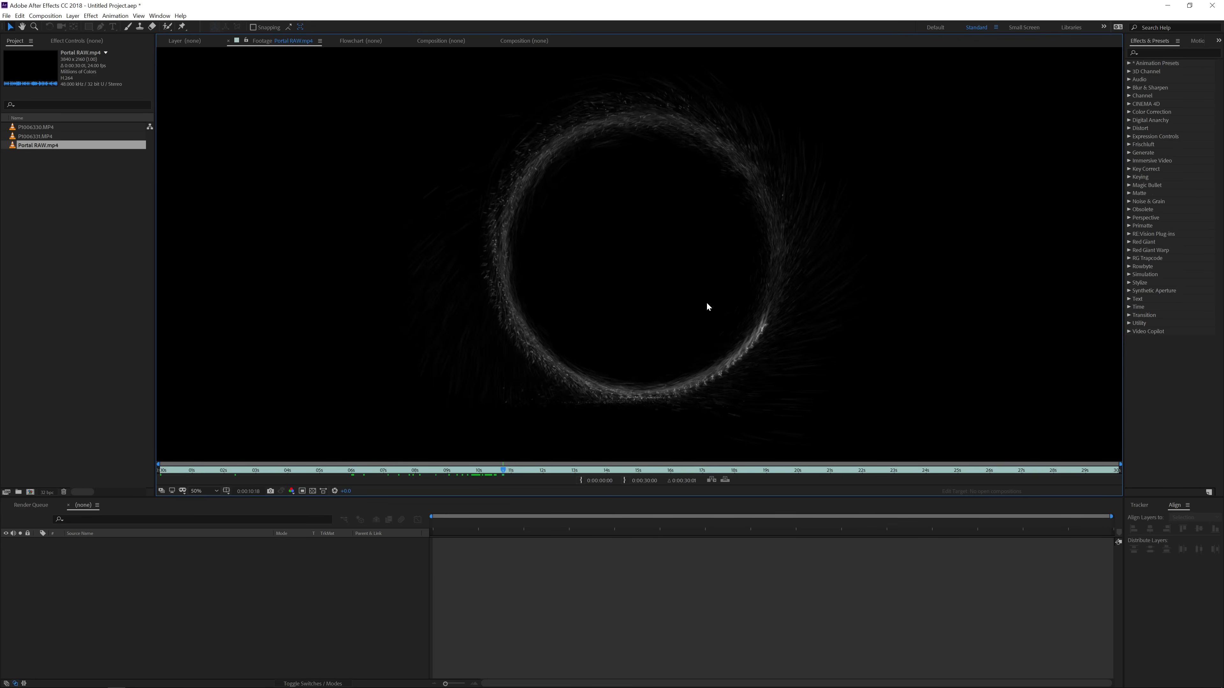
pyautogui.press(',')
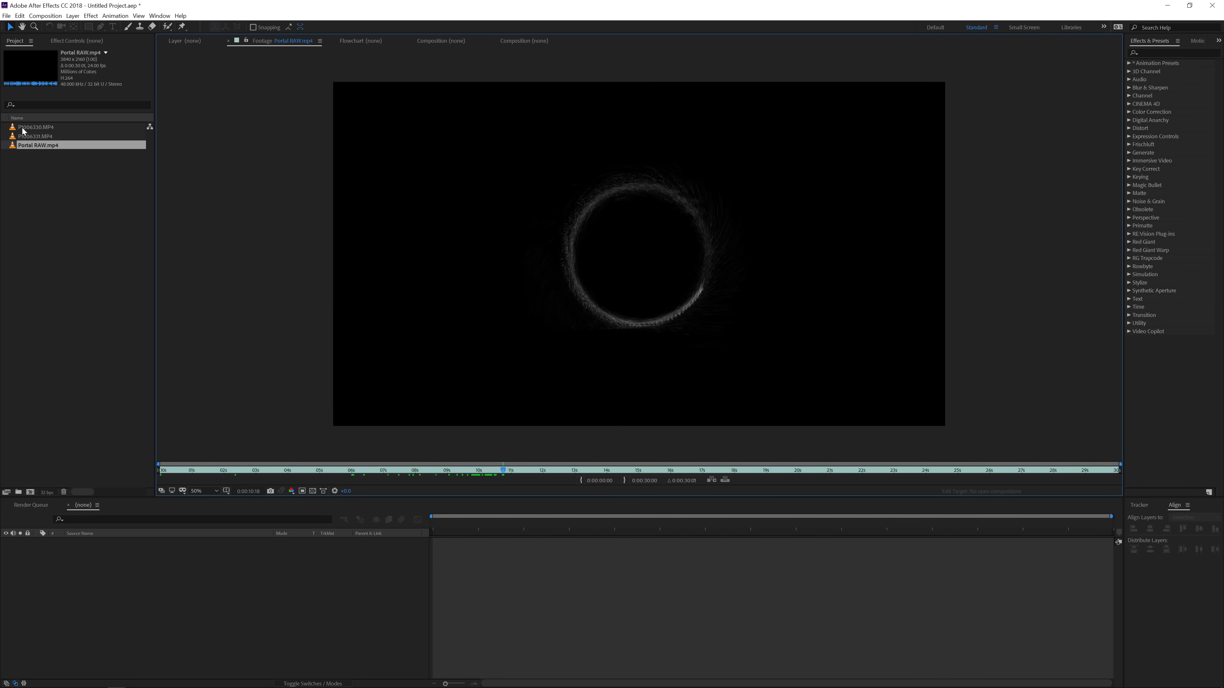
# Create a composition named "Portal scene" with the HDTV 1080 24 preset and add the P1006330.MP4 street clip to it.
pyautogui.click(32, 493)
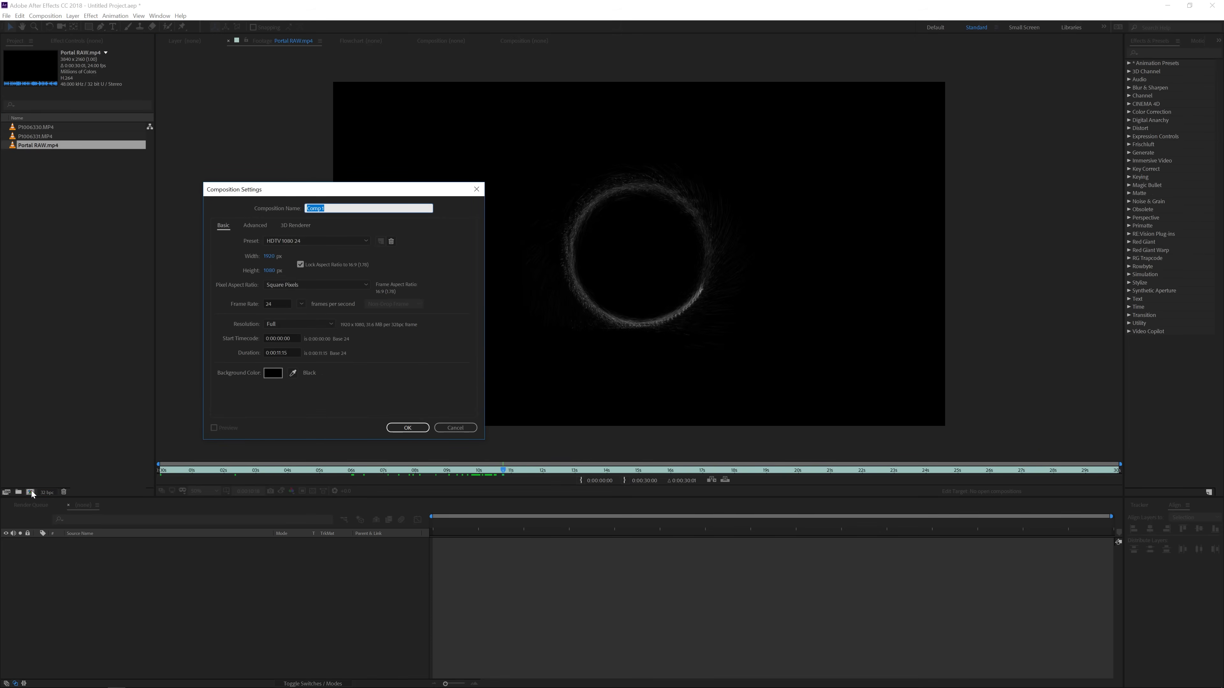
pyautogui.write('PO')
pyautogui.press('BackSpace')
pyautogui.write('ortal scene')
pyautogui.click(399, 428)
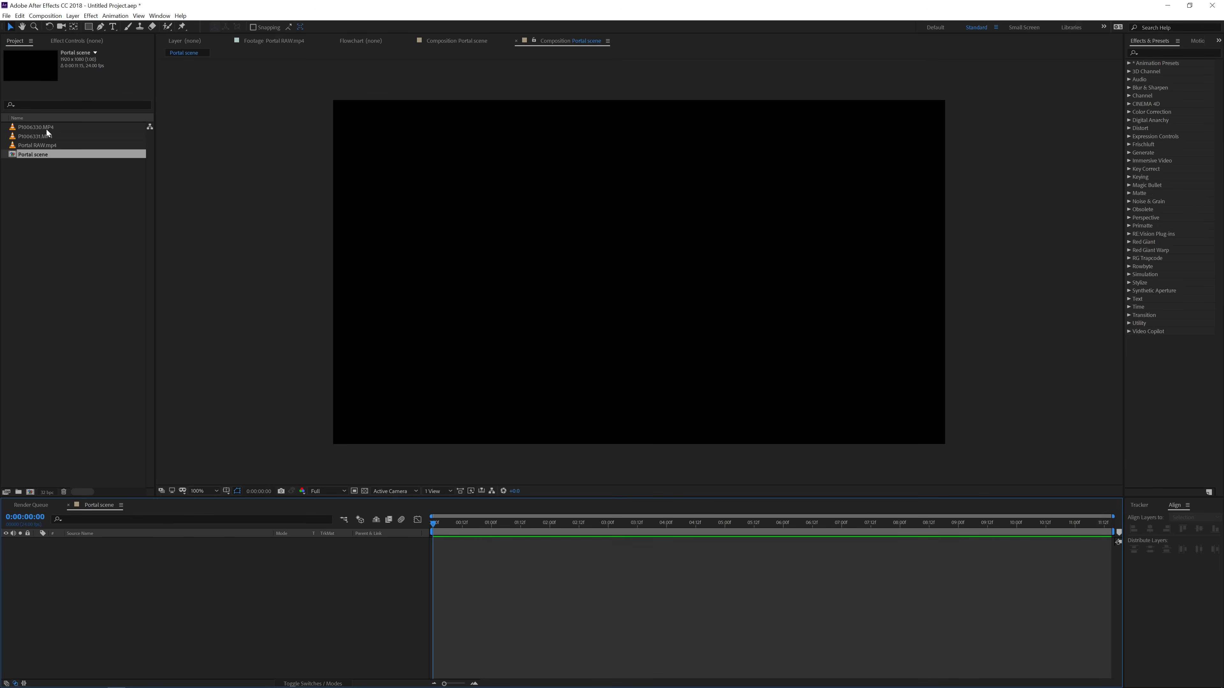
pyautogui.moveTo(44, 128); pyautogui.dragTo(197, 580)
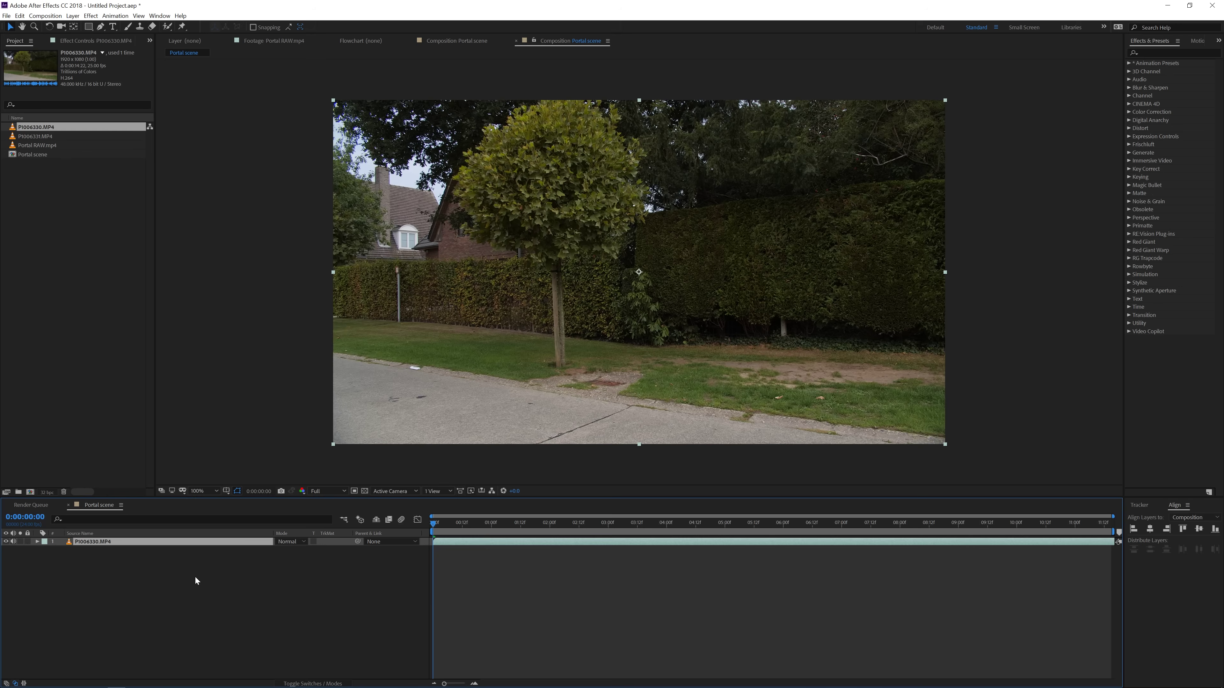
# Set the work area to begin at 0:00:03:09 and trim the composition to it.
pyautogui.moveTo(444, 529); pyautogui.dragTo(630, 536)
pyautogui.press('b')
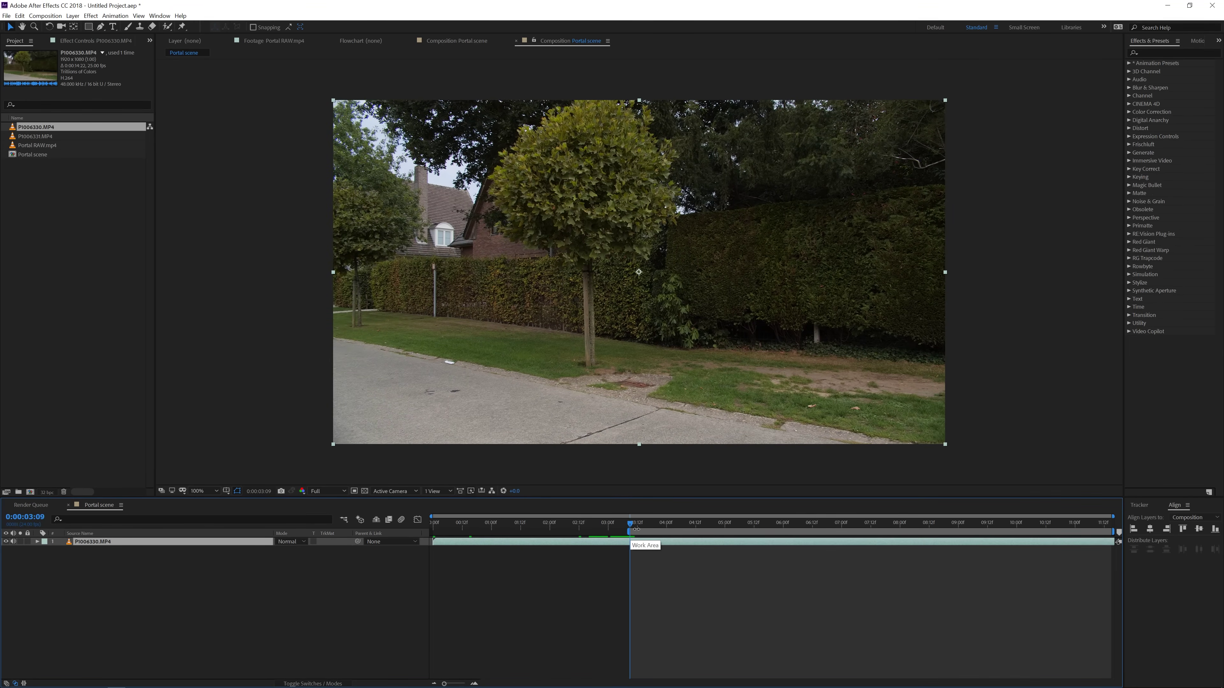
pyautogui.rightClick(640, 531)
pyautogui.click(668, 556)
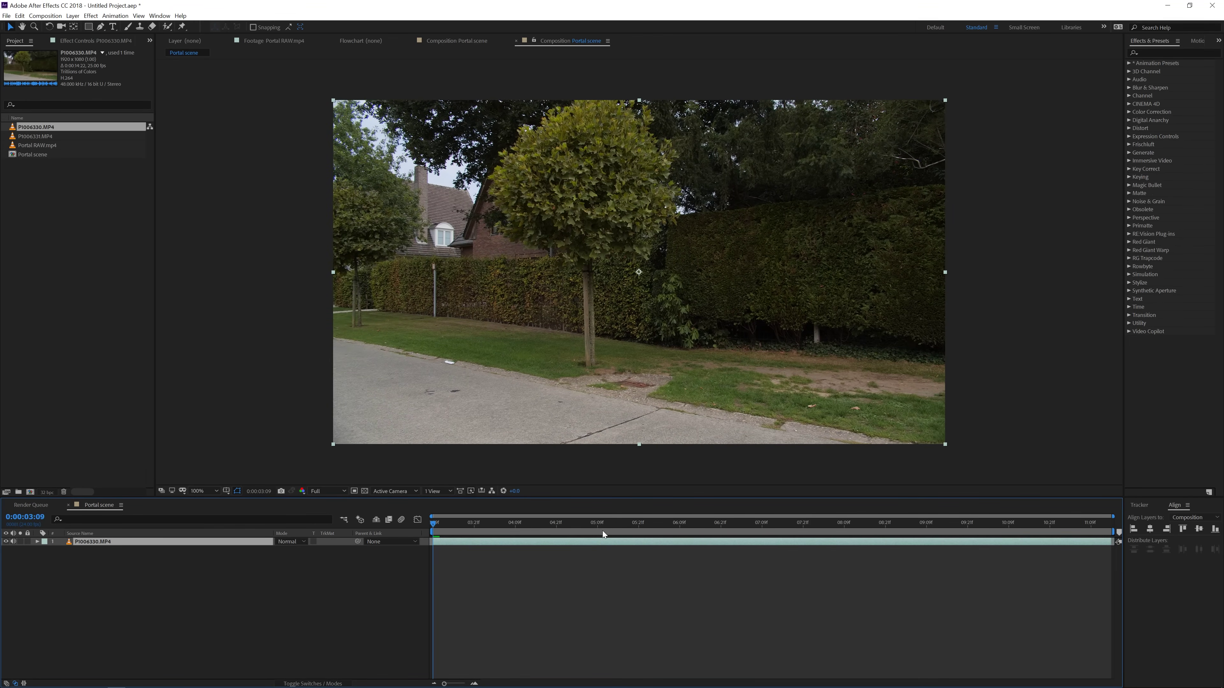
# End the work area at 0:00:10:20, trim the composition to it and return to the first frame.
pyautogui.moveTo(487, 521); pyautogui.dragTo(1048, 527)
pyautogui.press('n')
pyautogui.rightClick(1012, 531)
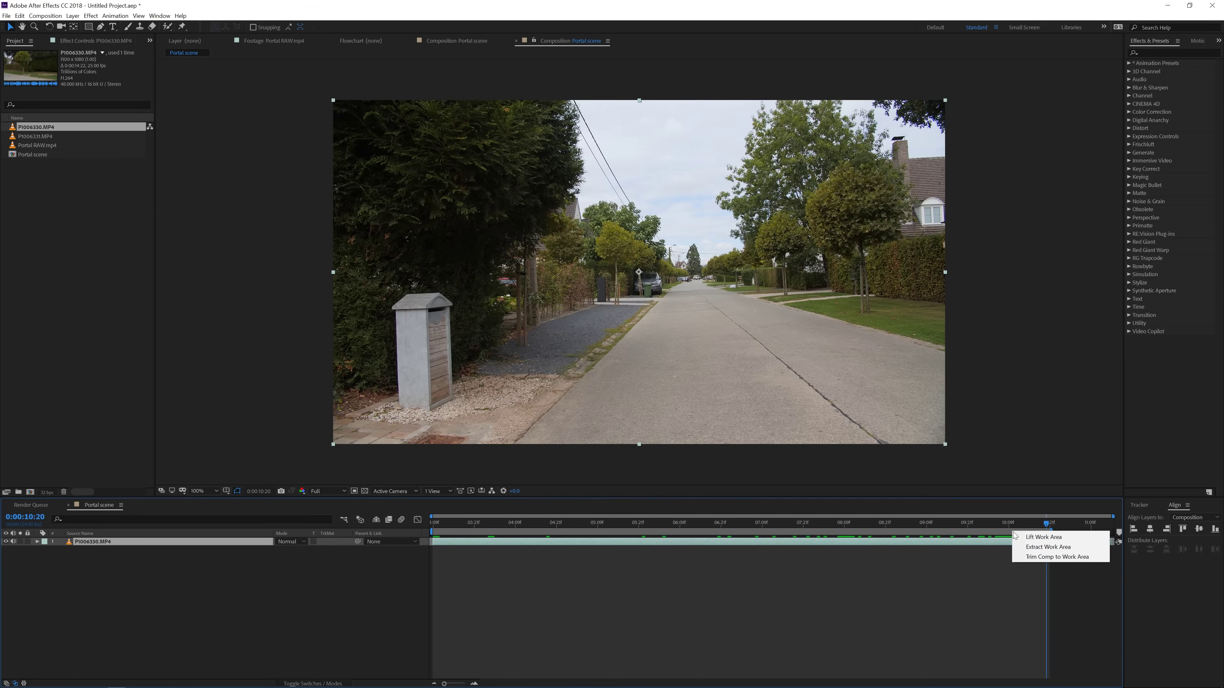
pyautogui.click(1026, 557)
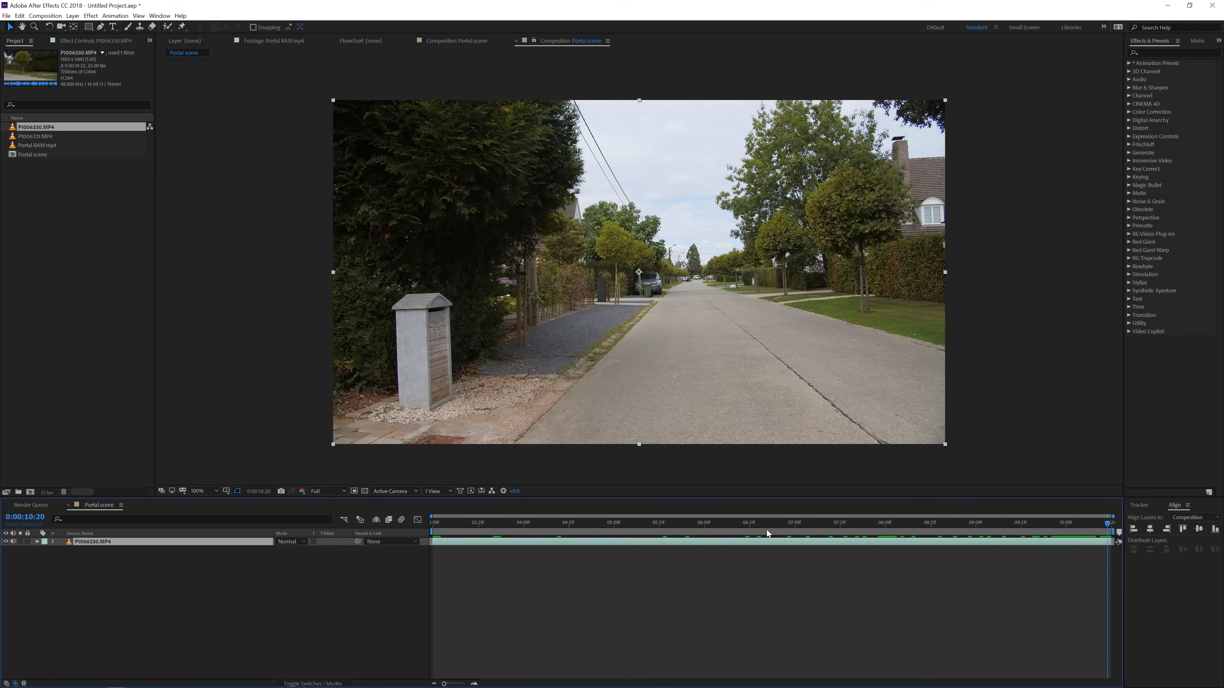
pyautogui.moveTo(766, 530); pyautogui.dragTo(337, 535)
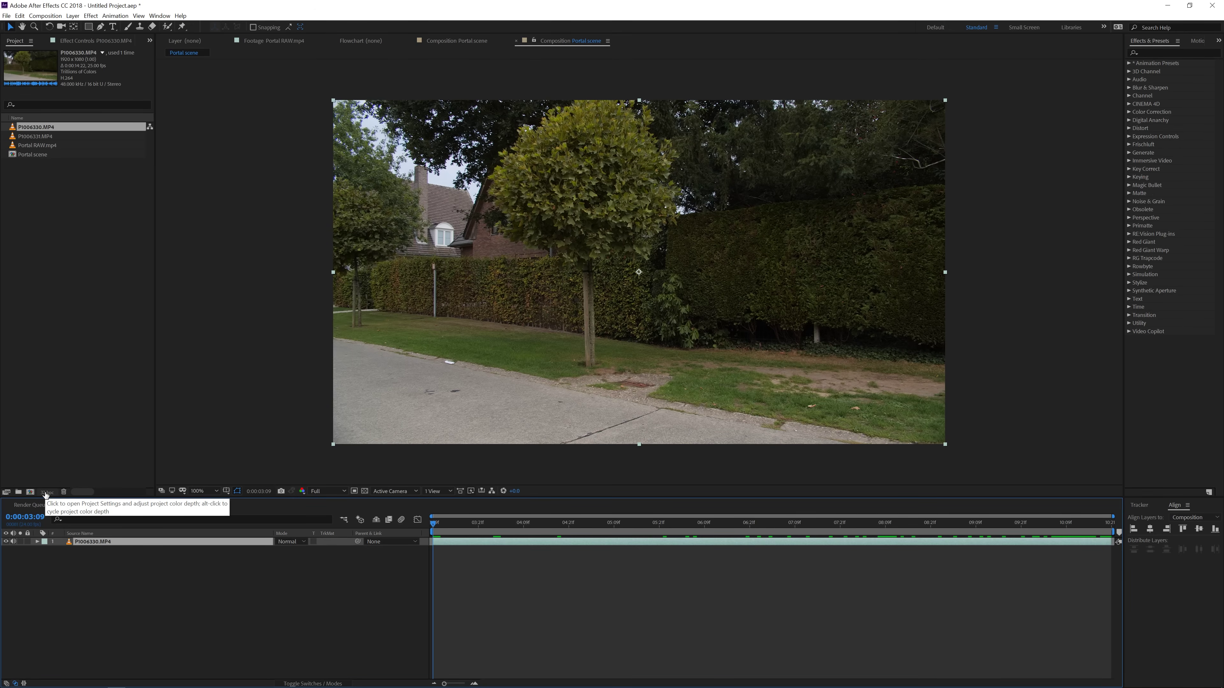
# Set the project's color depth to 32 bits per channel (float).
pyautogui.click(46, 492)
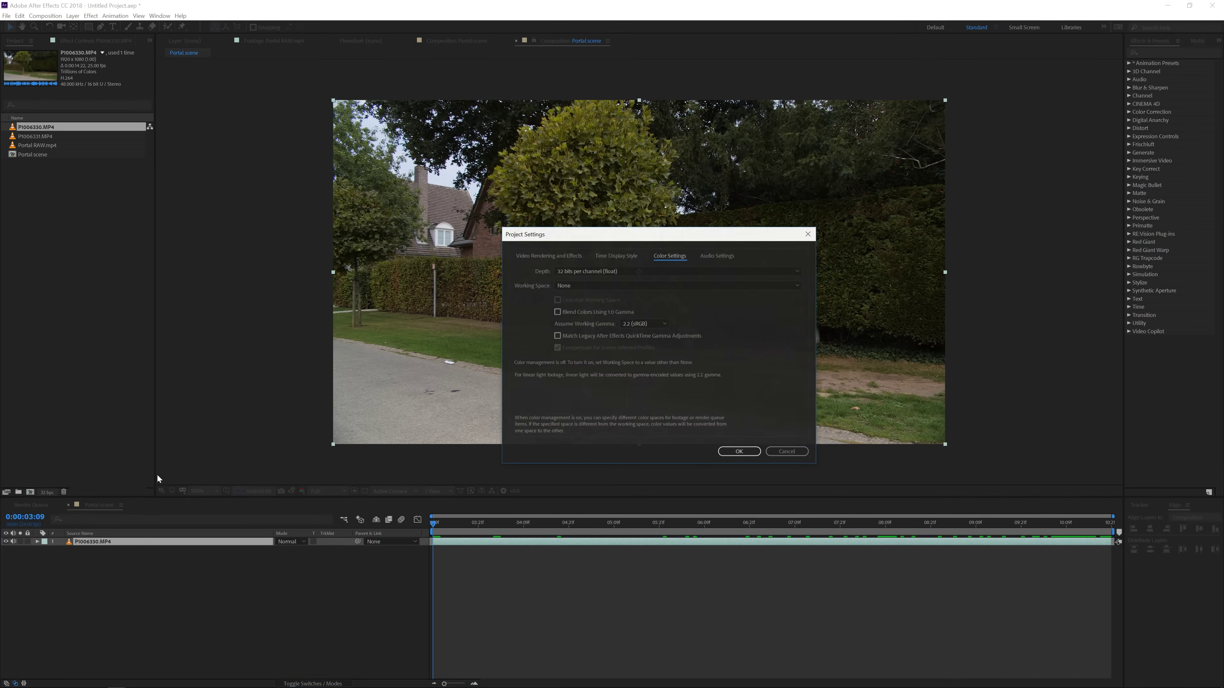
pyautogui.click(571, 272)
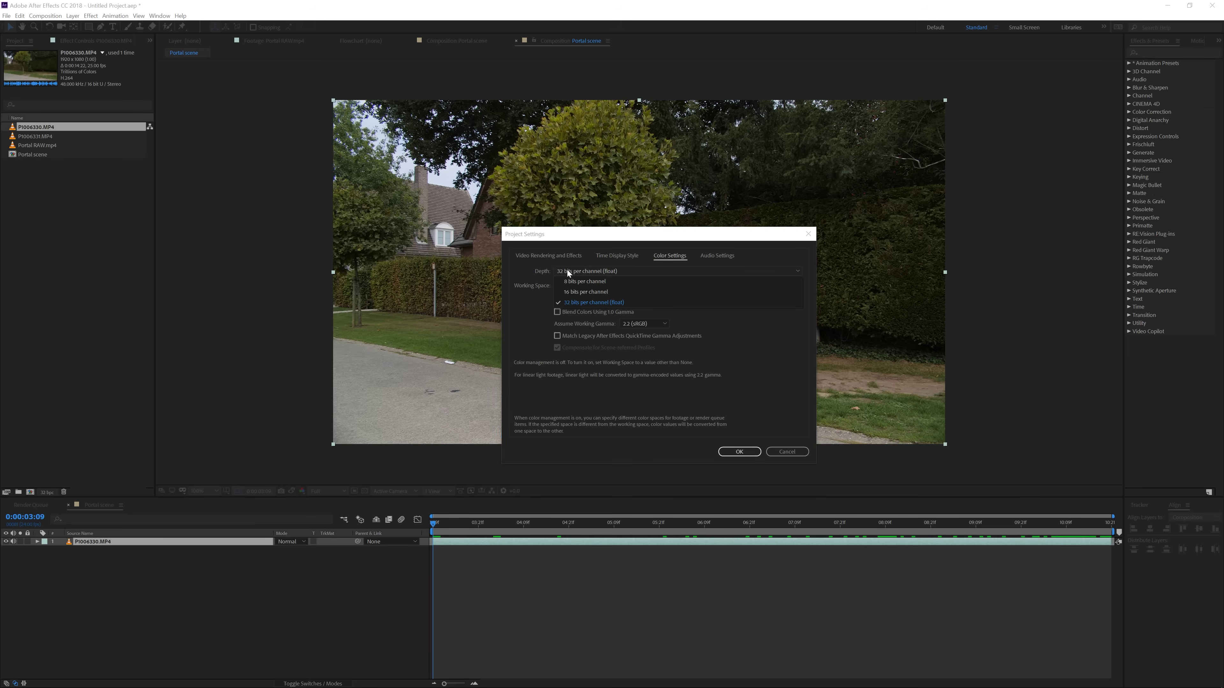
pyautogui.click(572, 301)
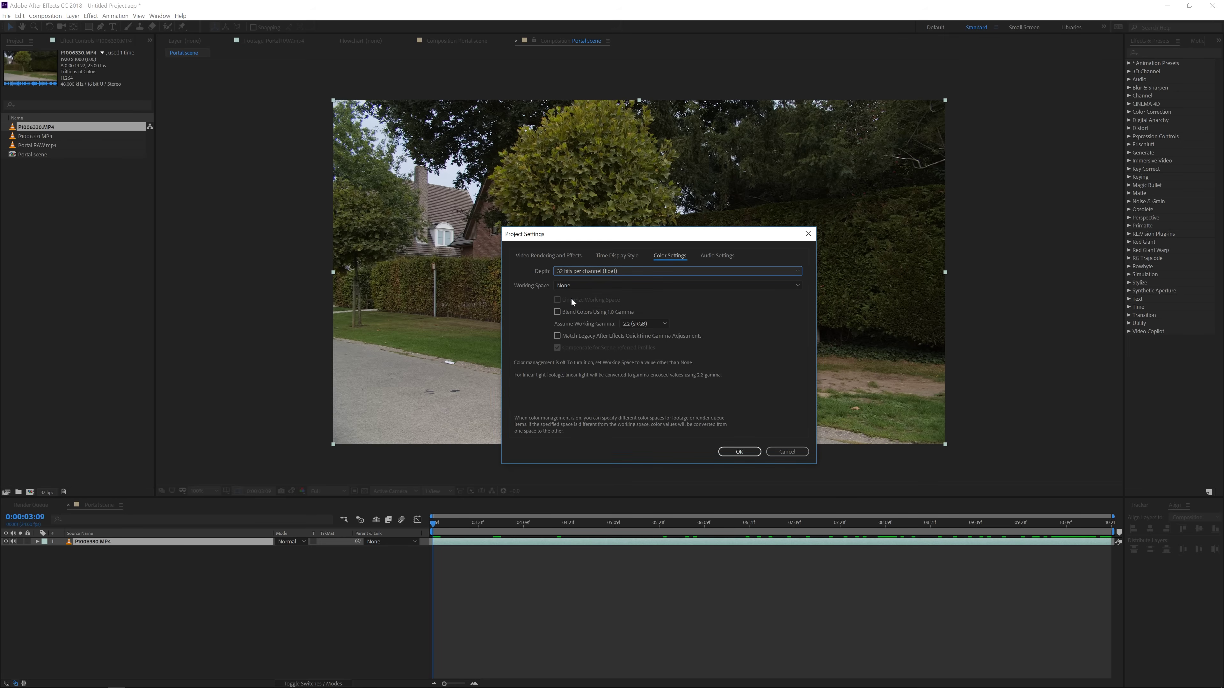
pyautogui.click(739, 453)
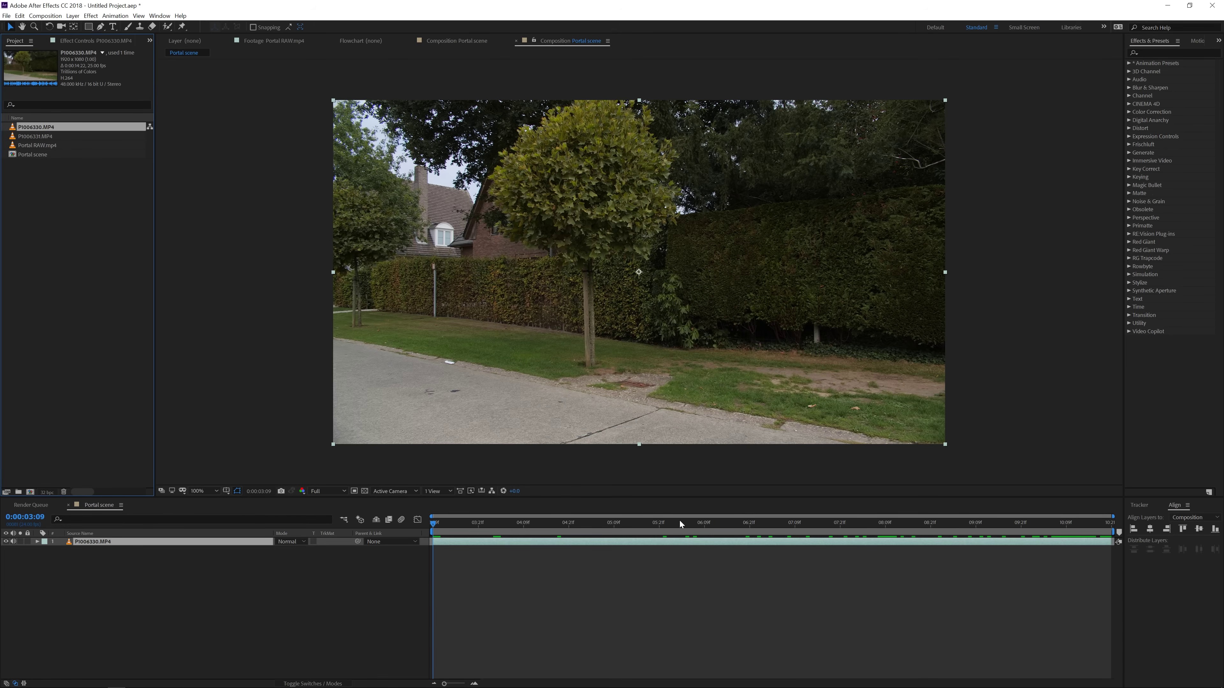
# Run 3D camera tracking on the P1006330.MP4 layer with Detailed Analysis enabled.
pyautogui.click(642, 543)
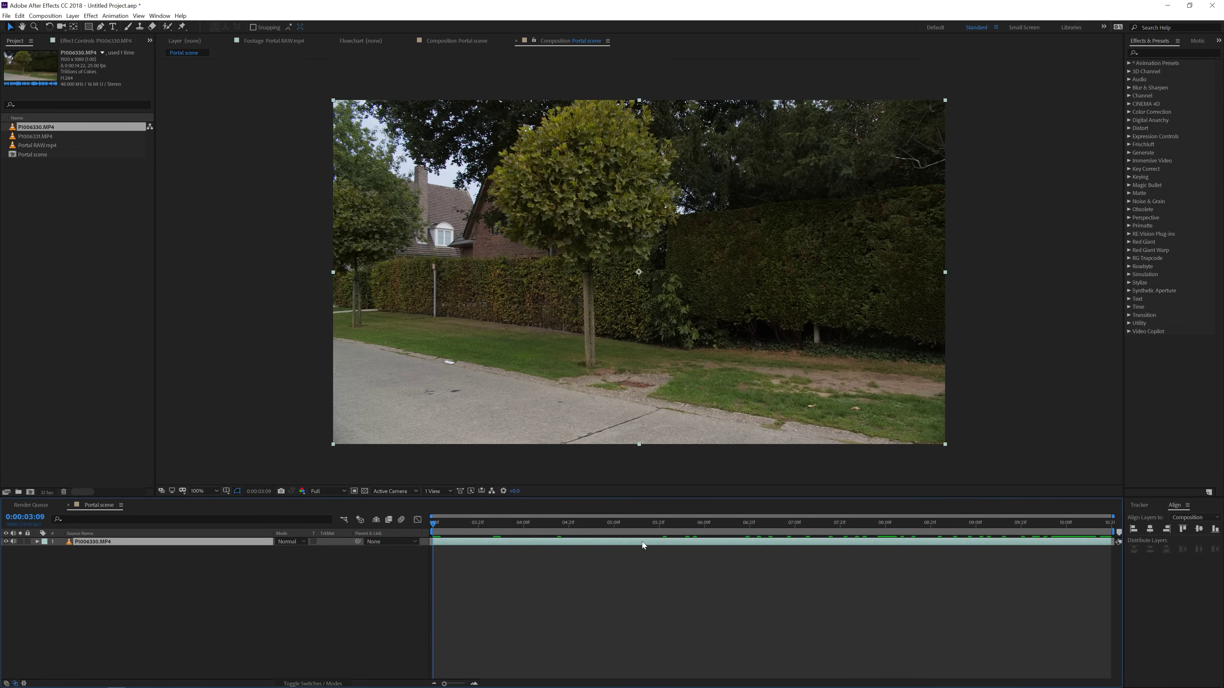
pyautogui.click(1142, 506)
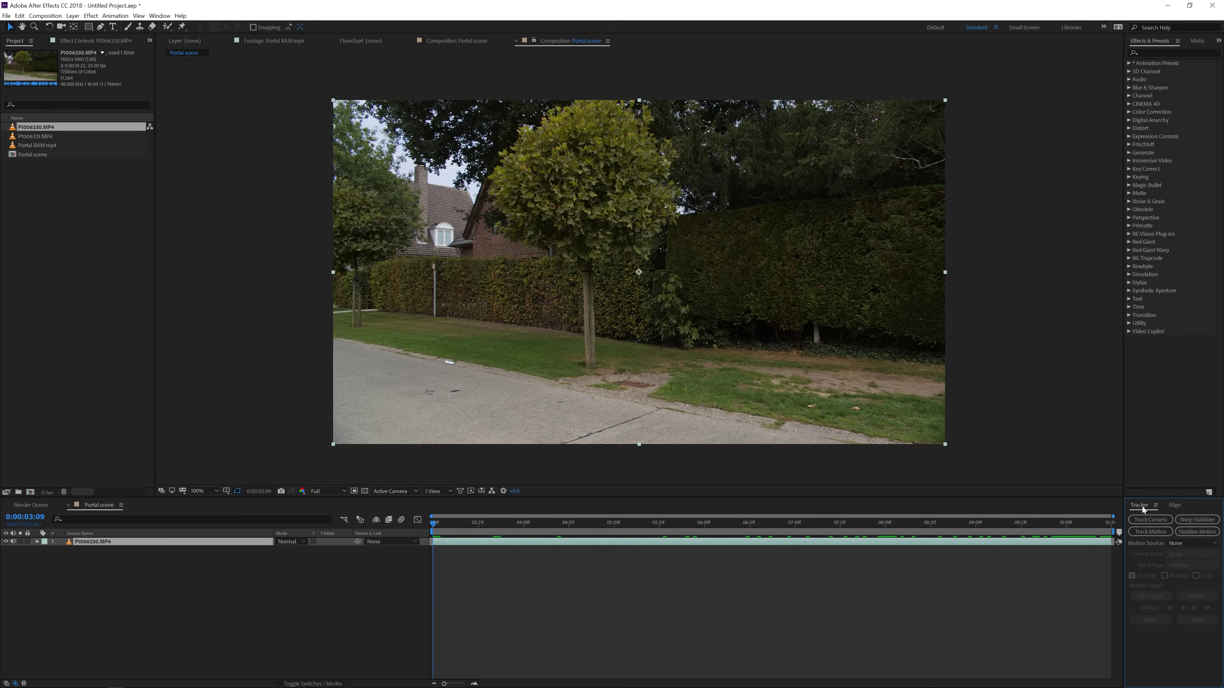
pyautogui.click(1138, 522)
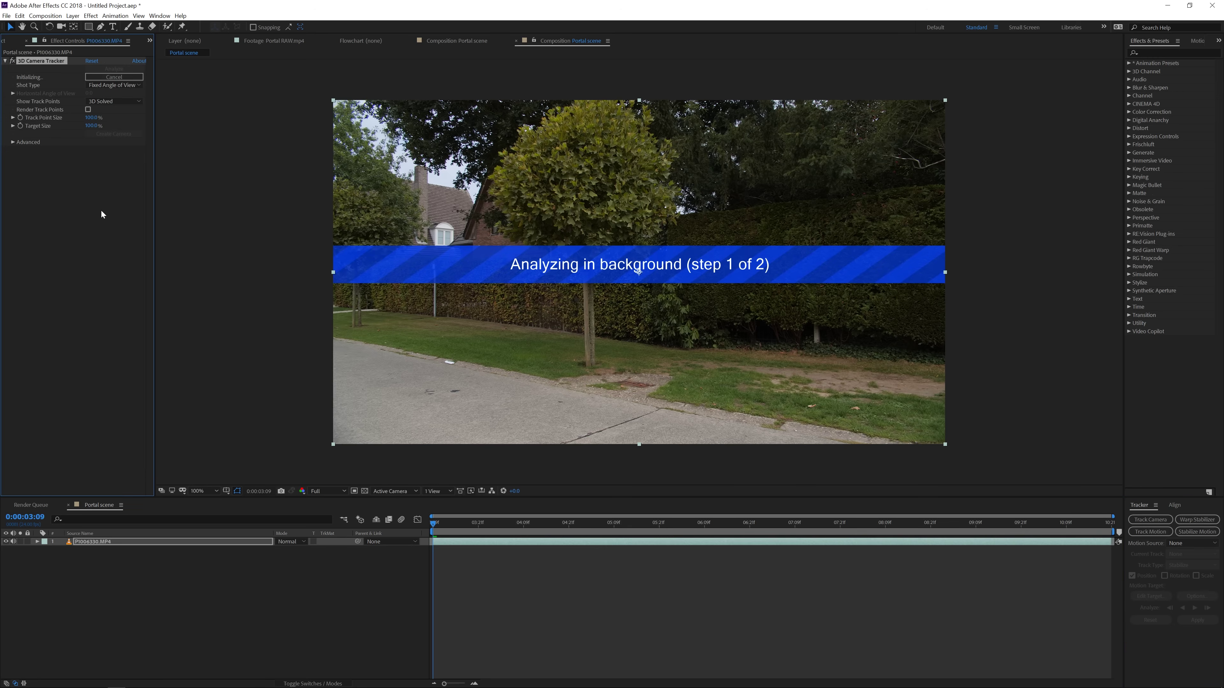
pyautogui.click(13, 143)
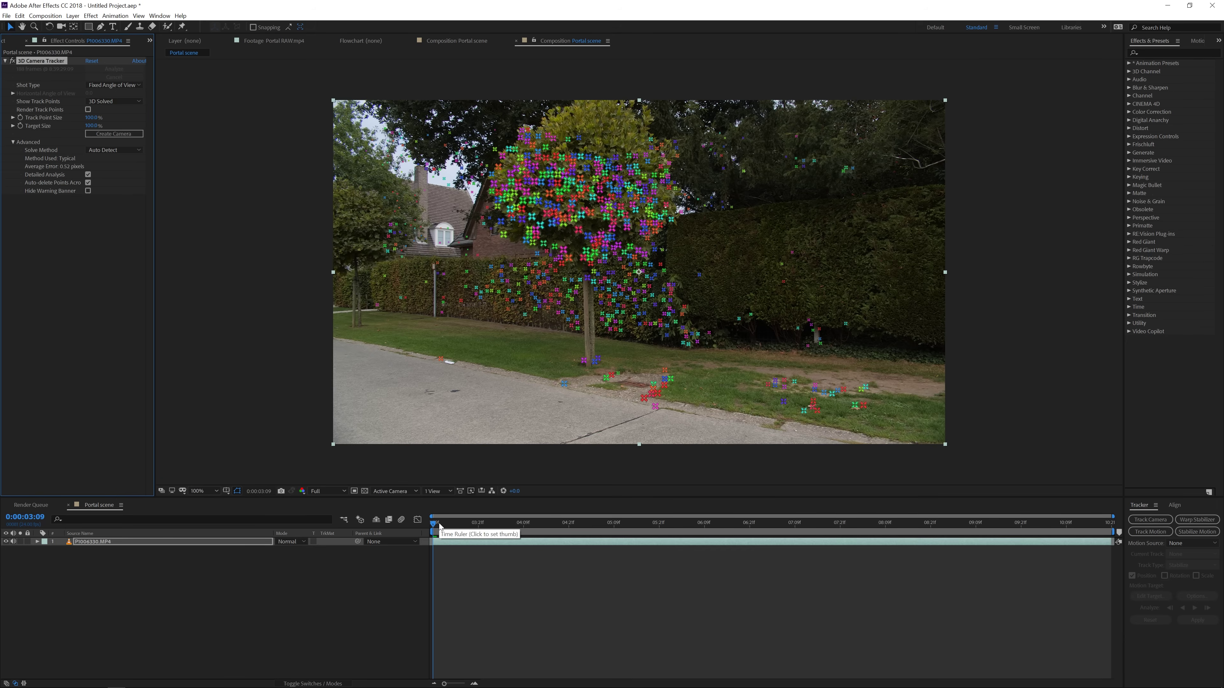
# At 0:00:05:09, create a null and camera from the cluster of track points on the hedge edge behind the stone pillar.
pyautogui.moveTo(439, 523); pyautogui.dragTo(614, 530)
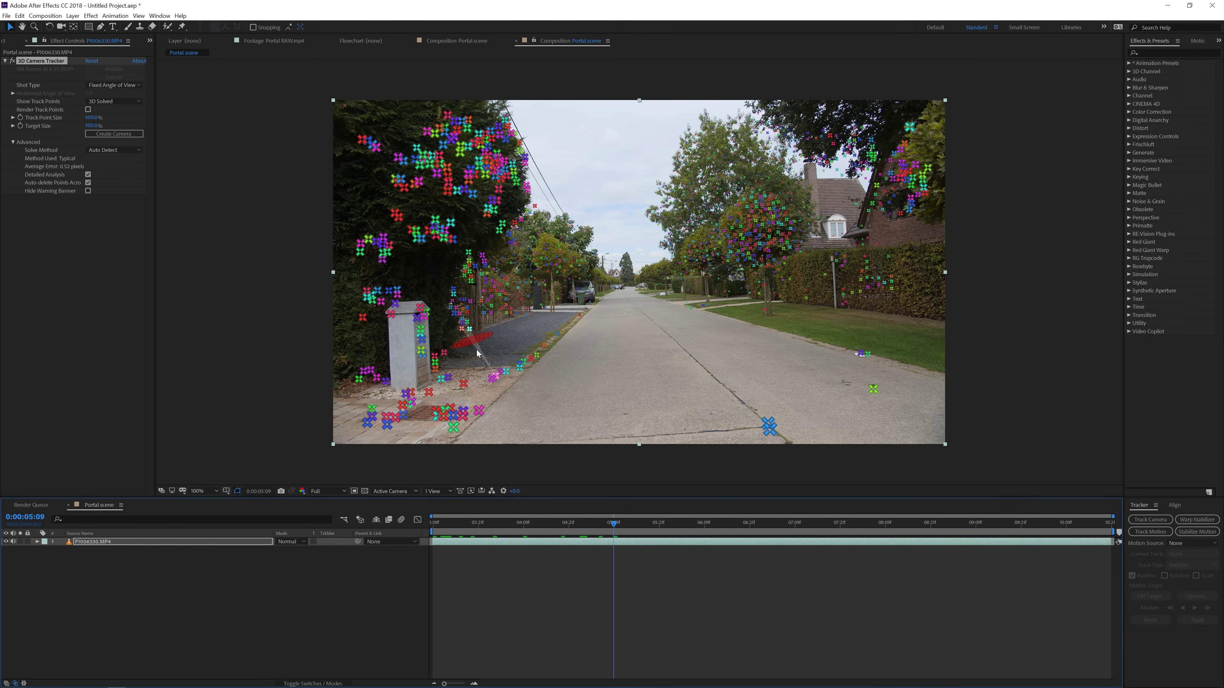
pyautogui.moveTo(465, 251)
pyautogui.mouseDown()
pyautogui.moveTo(440, 281)
pyautogui.moveTo(456, 329)
pyautogui.moveTo(471, 334)
pyautogui.moveTo(478, 246)
pyautogui.mouseUp()
pyautogui.rightClick(469, 275)
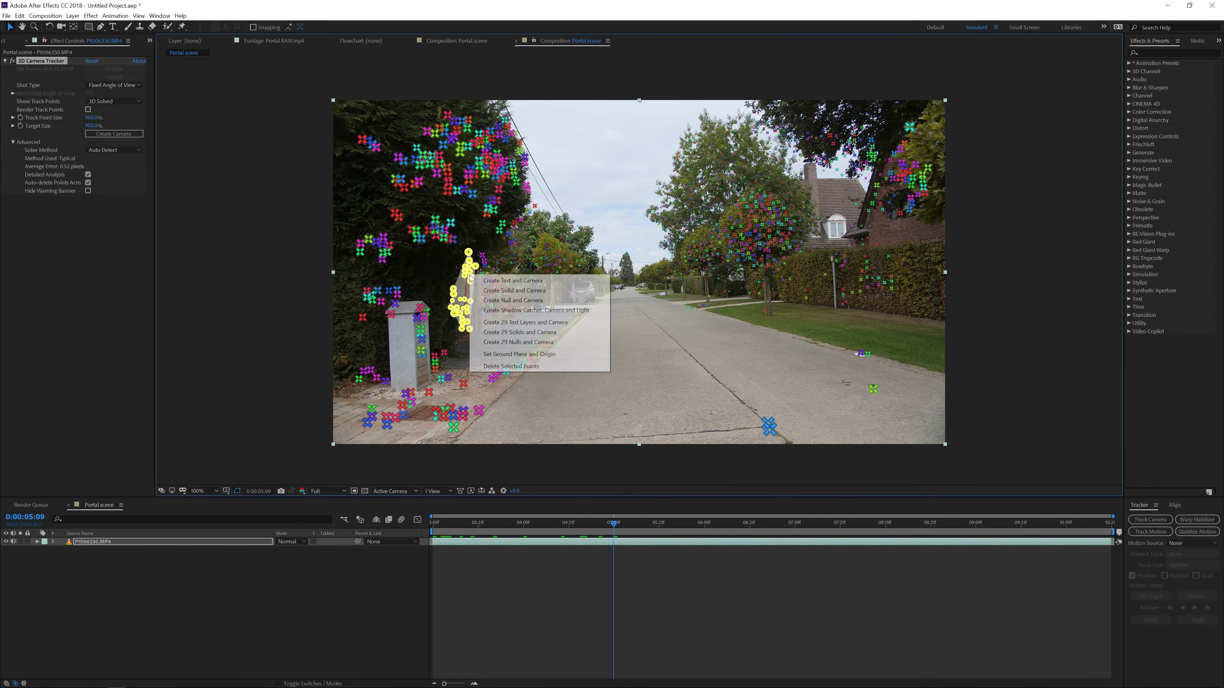
pyautogui.click(491, 301)
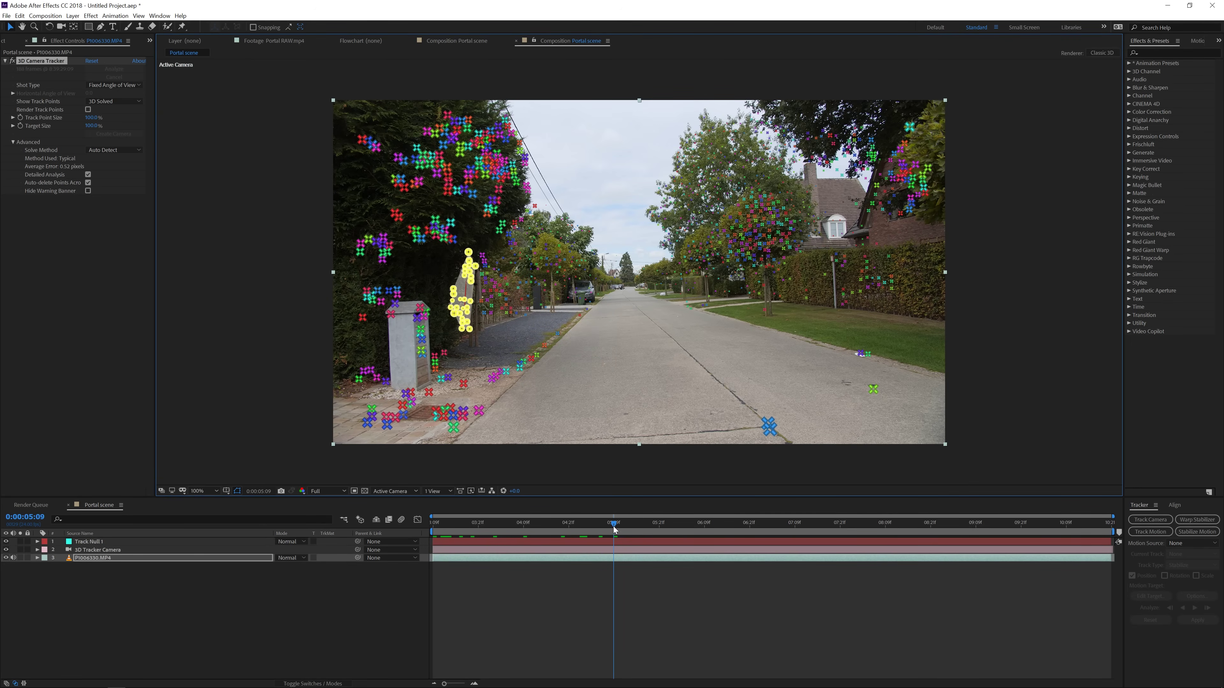
# Go to 0:00:06:17, add Portal RAW.mp4 above all other layers and set its blending mode to Screen.
pyautogui.moveTo(613, 522); pyautogui.dragTo(737, 524)
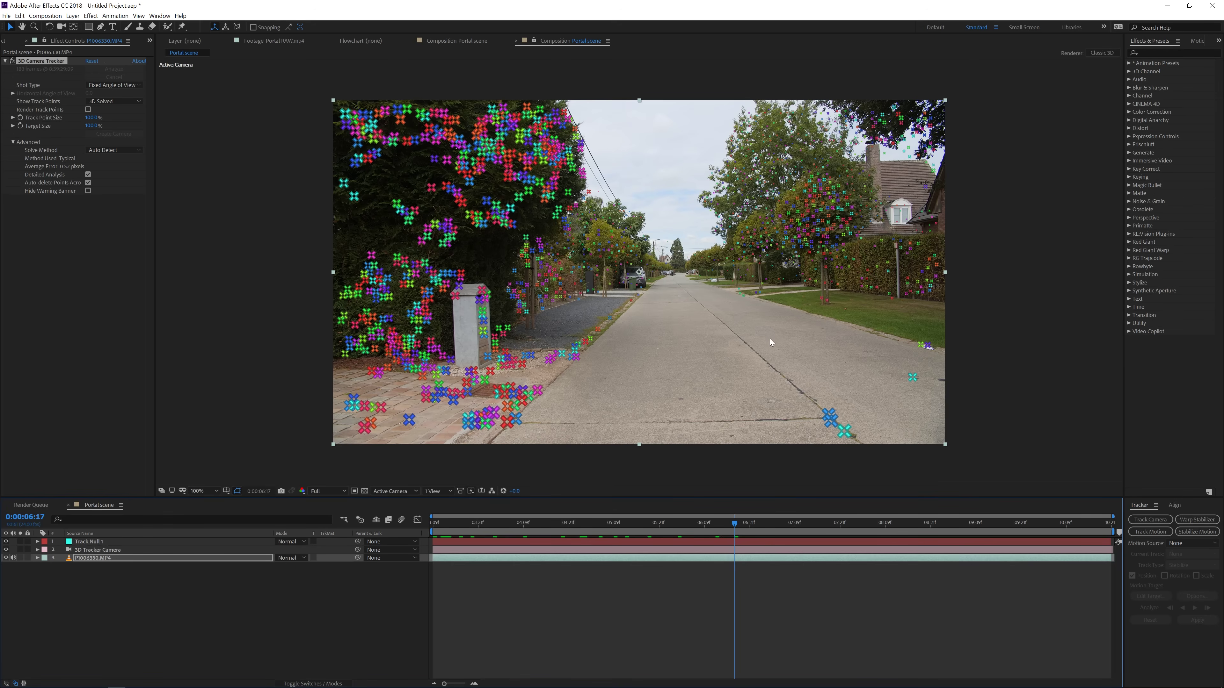
pyautogui.click(9, 40)
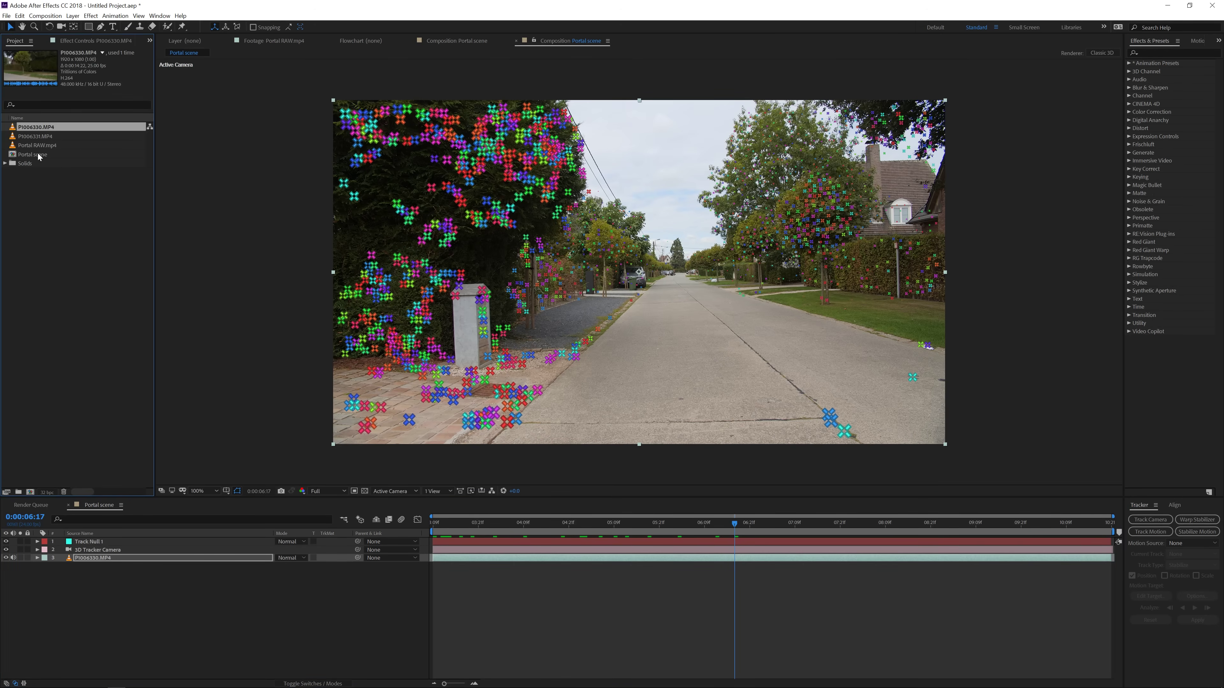
pyautogui.moveTo(38, 145); pyautogui.dragTo(136, 541)
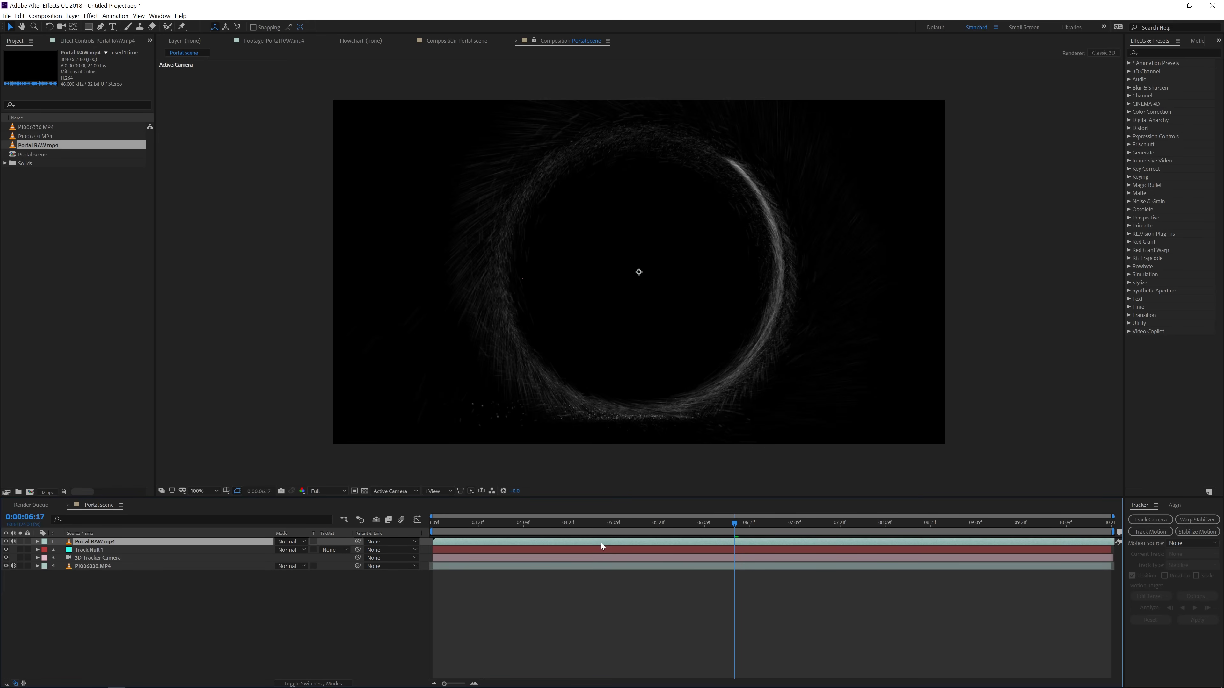
pyautogui.click(290, 542)
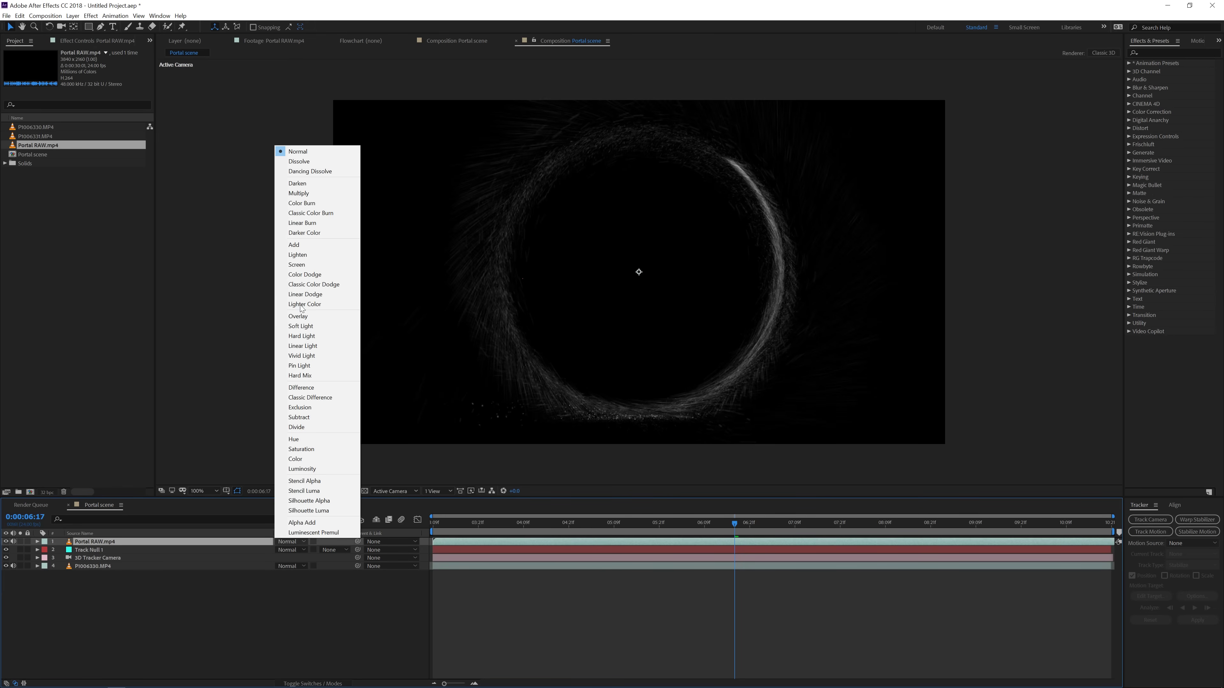
pyautogui.click(306, 266)
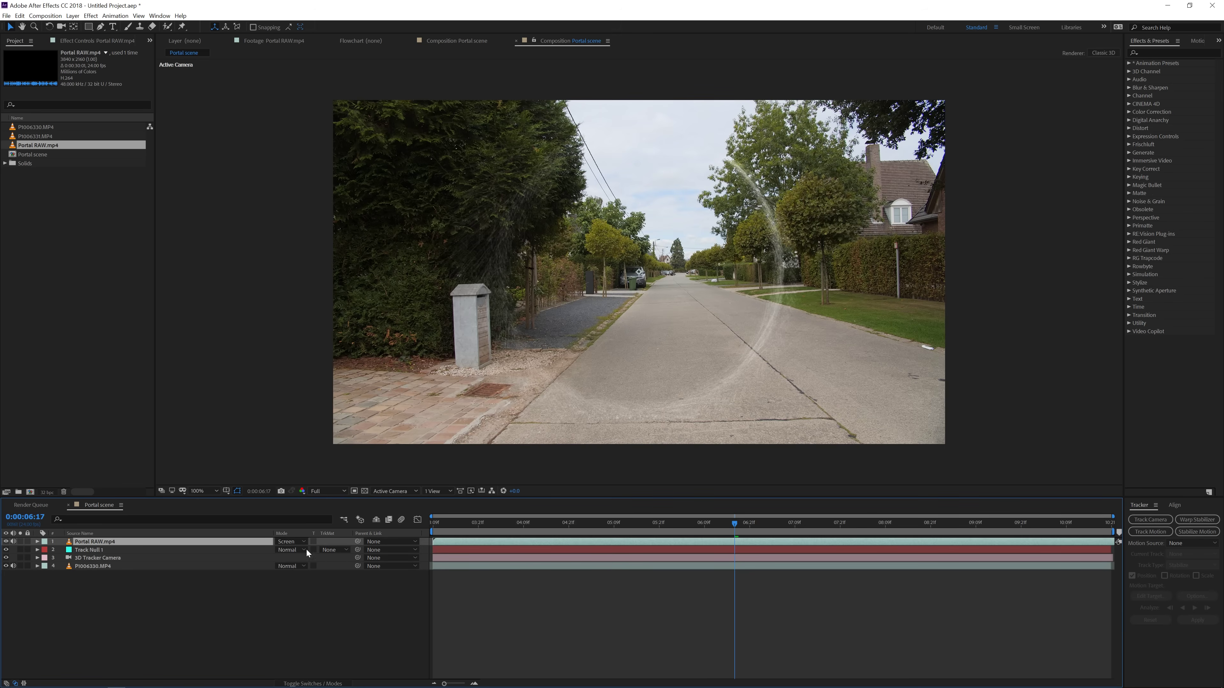
# Turn the Portal RAW.mp4 layer into a 3D layer.
pyautogui.press('F4')
pyautogui.press('F4')
pyautogui.press('F4')
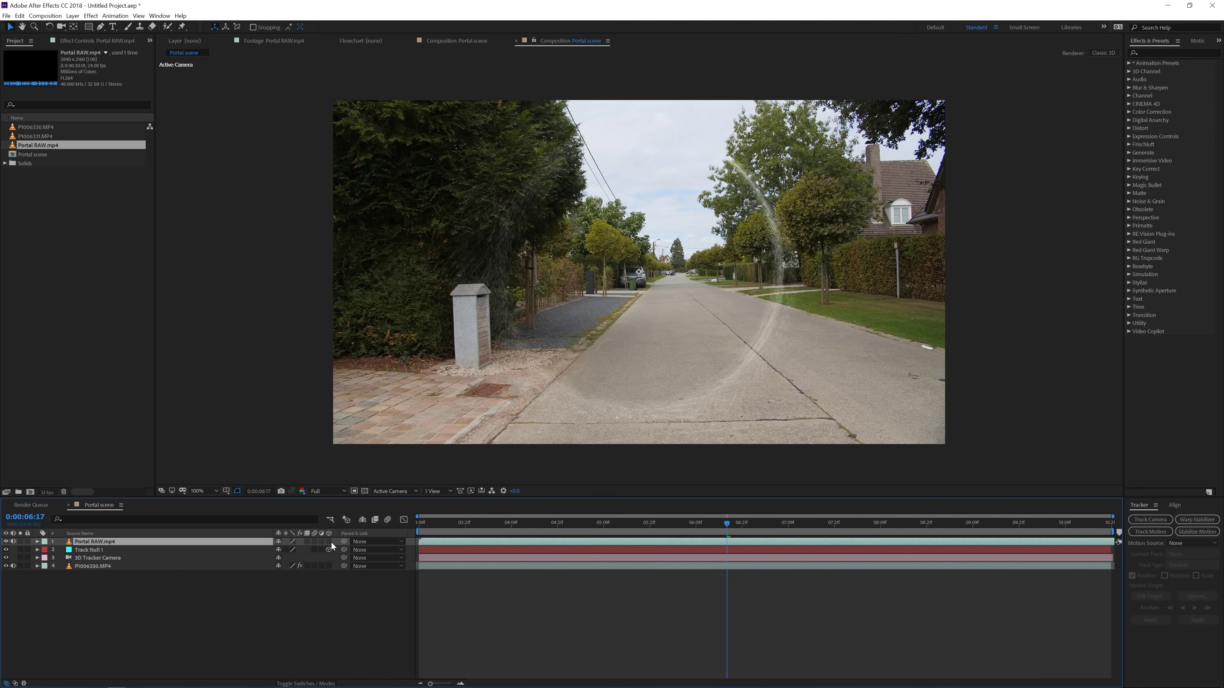
pyautogui.press('F4')
pyautogui.press('F4')
pyautogui.press('F4')
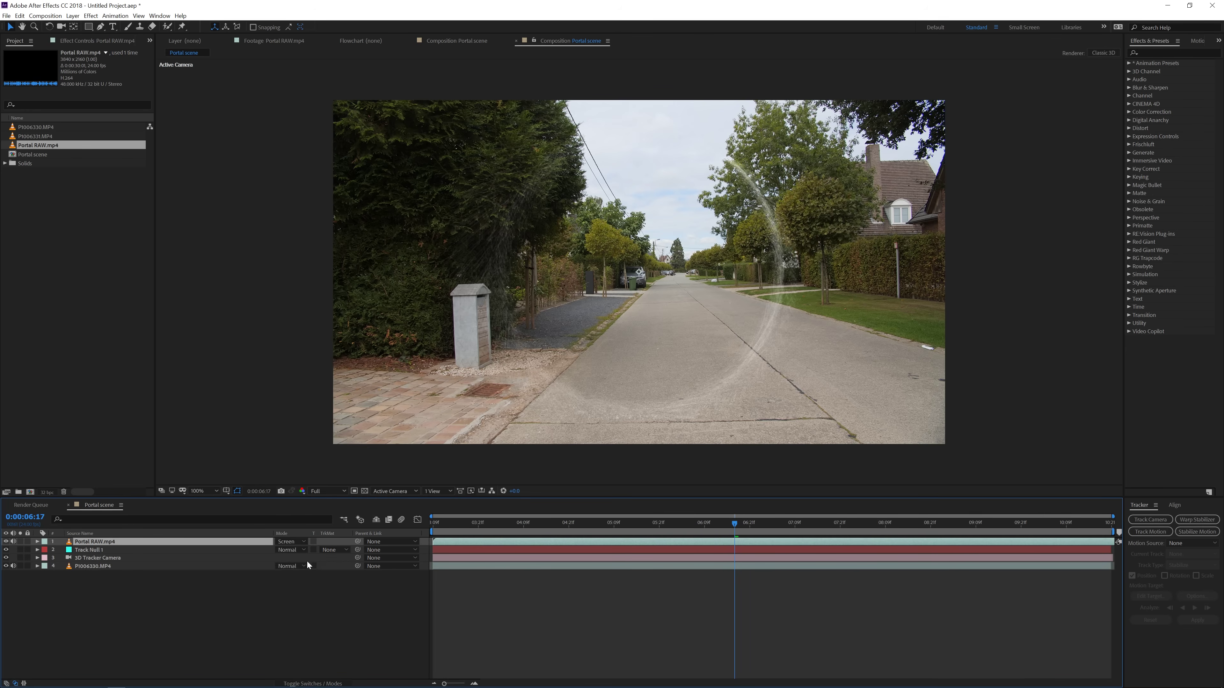
pyautogui.press('F4')
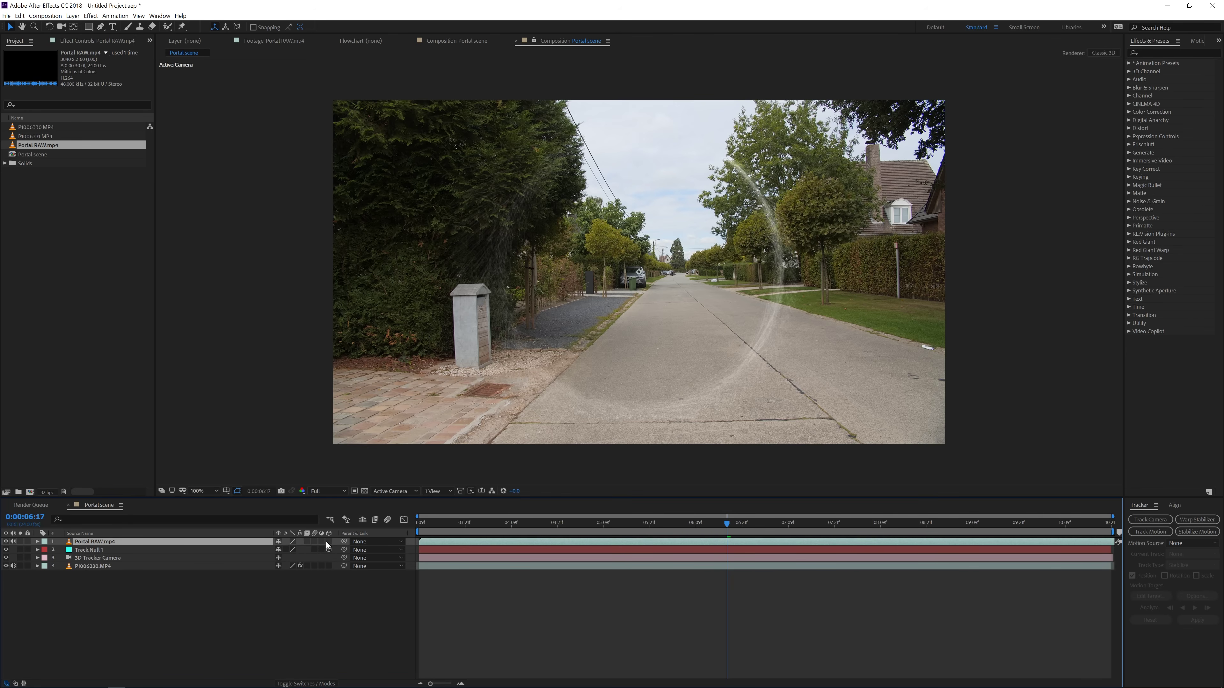
pyautogui.click(328, 541)
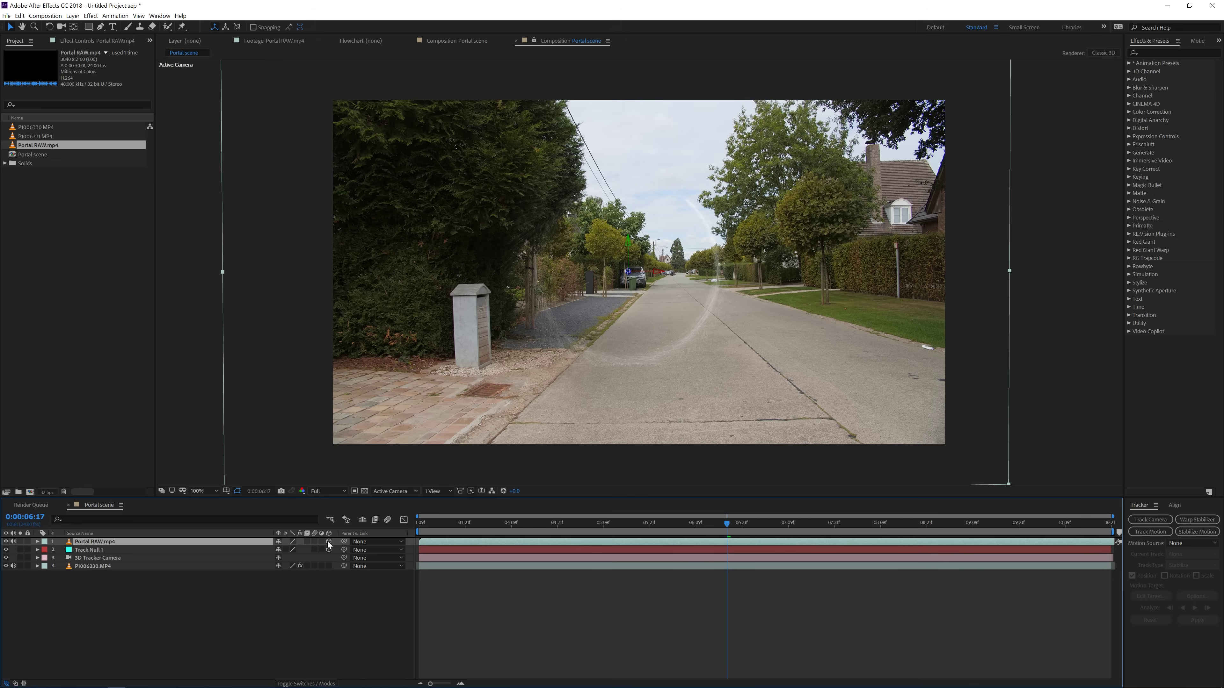
# Copy the Position property of Track Null 1 and paste it onto the Portal RAW.mp4 layer.
pyautogui.click(90, 550)
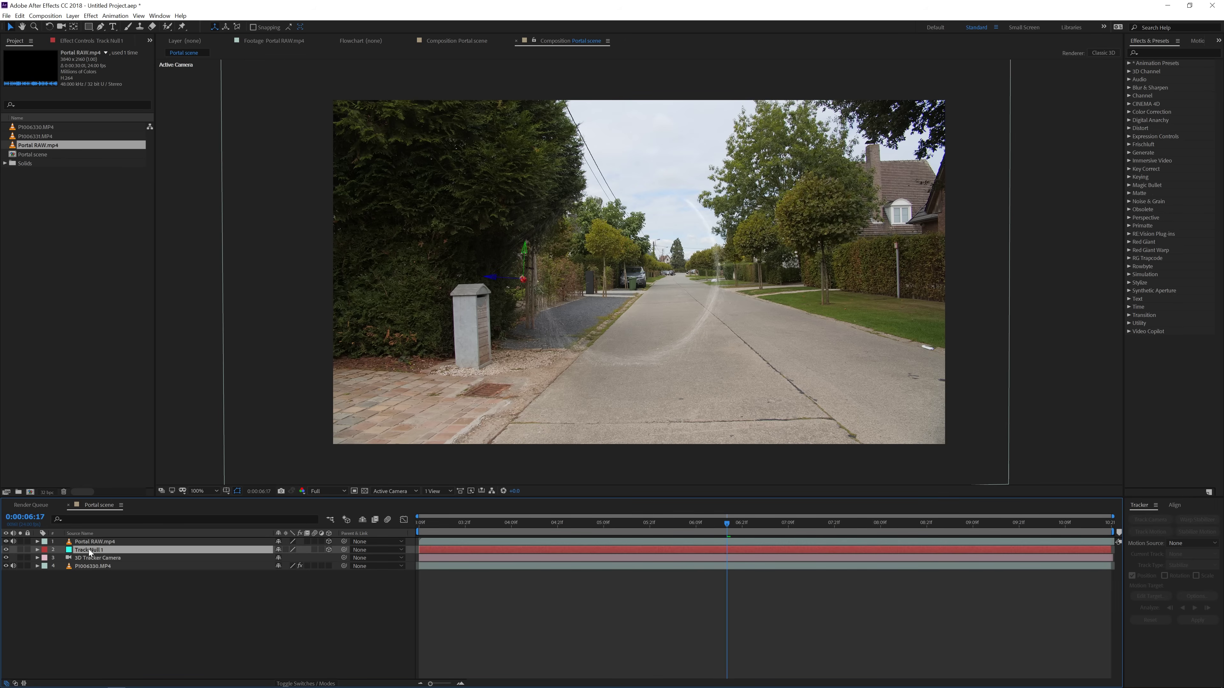
pyautogui.press('p')
pyautogui.click(84, 559)
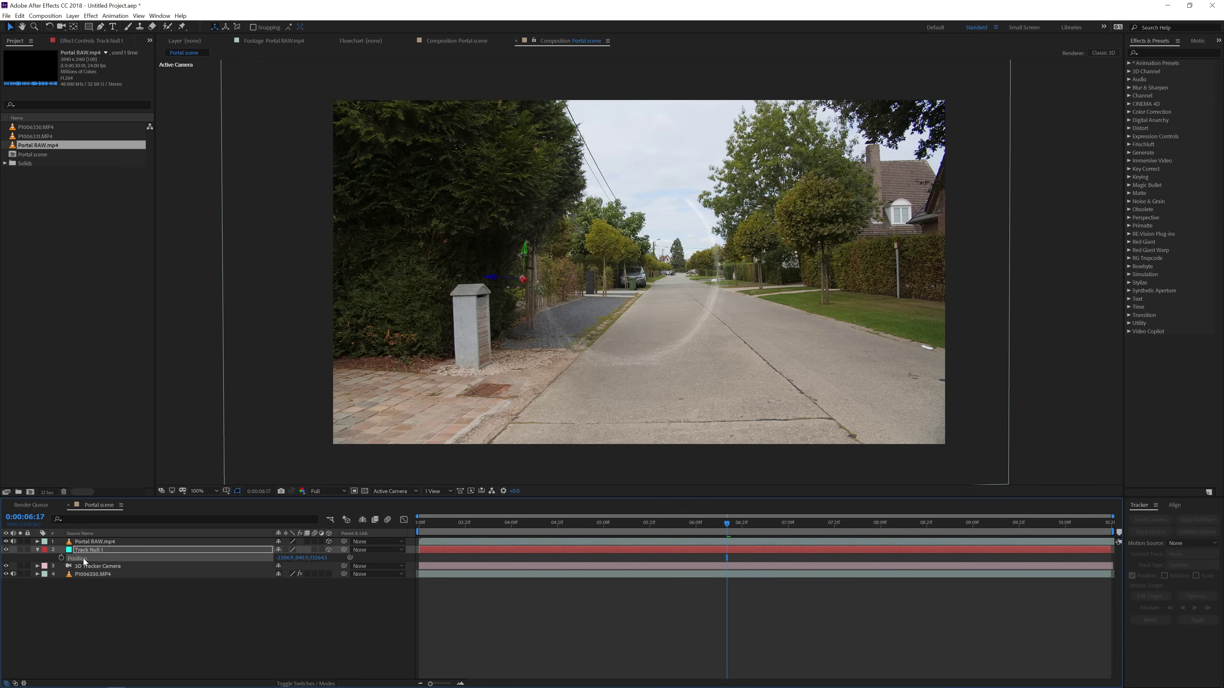
pyautogui.click(95, 543)
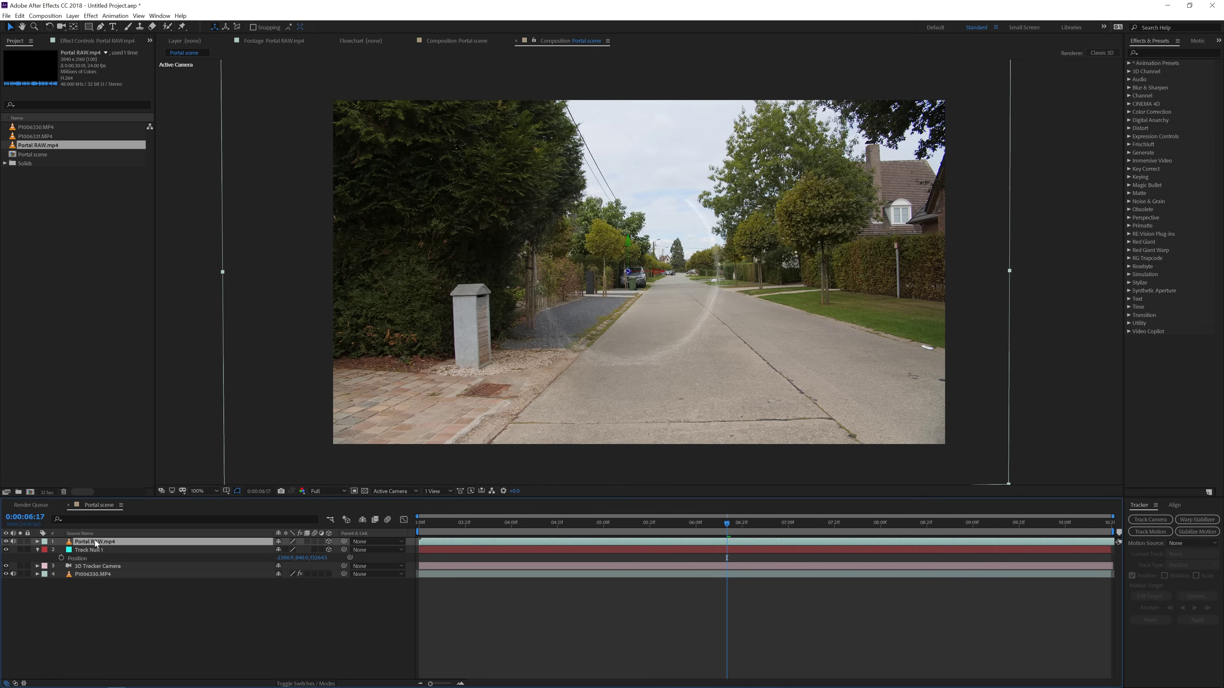
pyautogui.click(96, 543)
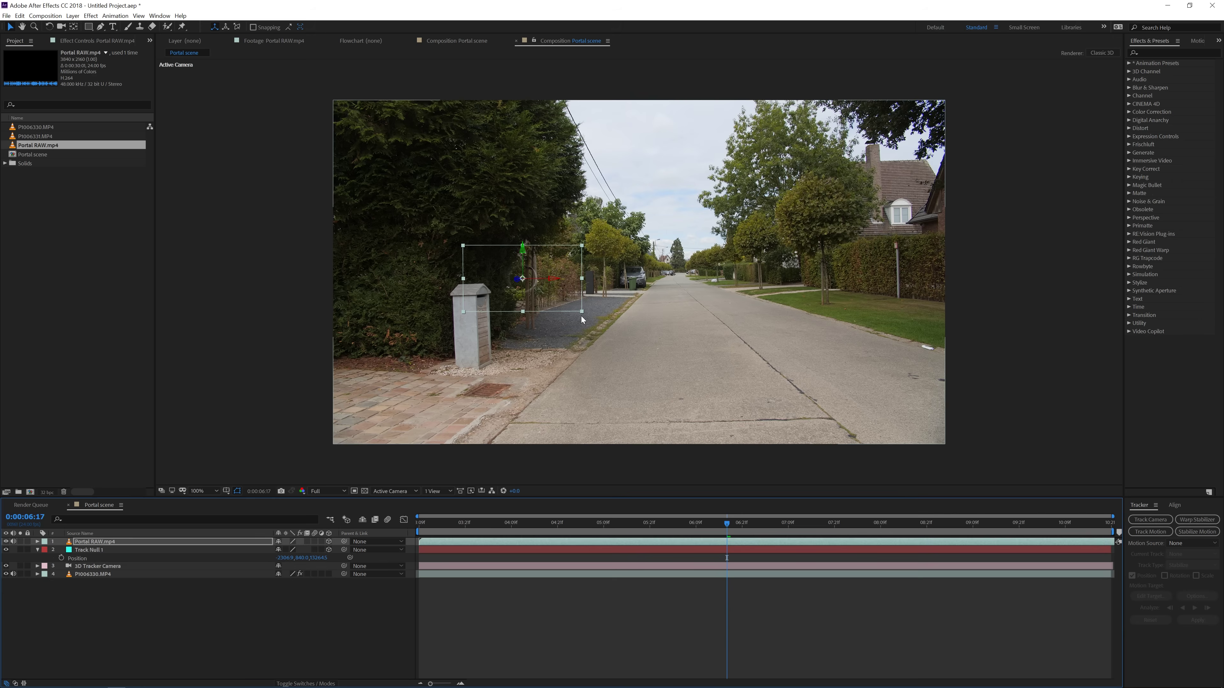
# Scale up the Portal RAW.mp4 layer, reposition it above the road's far end, and go to 0:00:05:22.
pyautogui.moveTo(582, 313); pyautogui.dragTo(1217, 606)
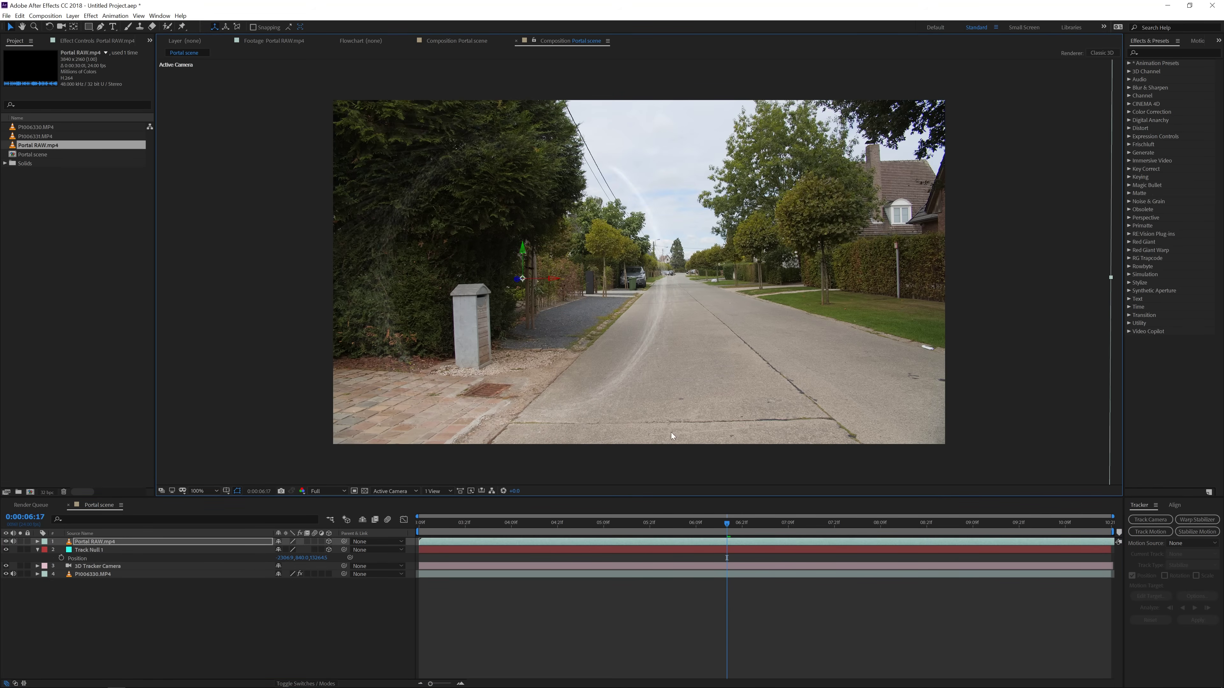
pyautogui.moveTo(535, 398); pyautogui.dragTo(725, 318)
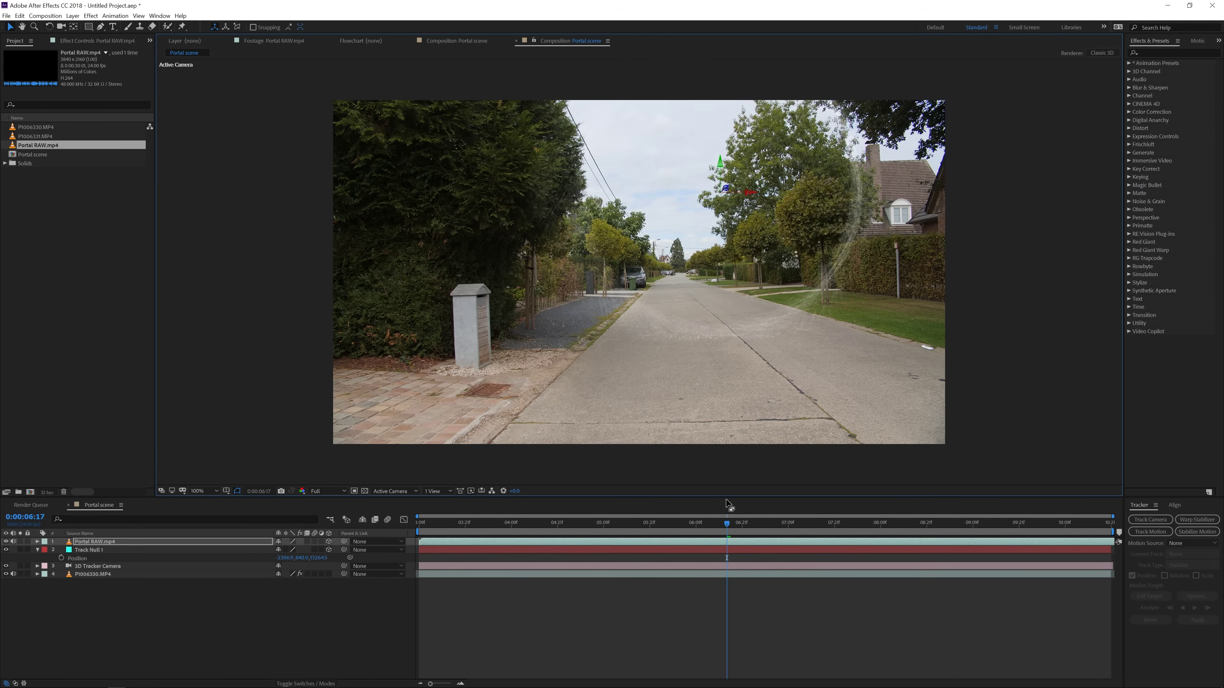
pyautogui.moveTo(726, 525); pyautogui.dragTo(653, 527)
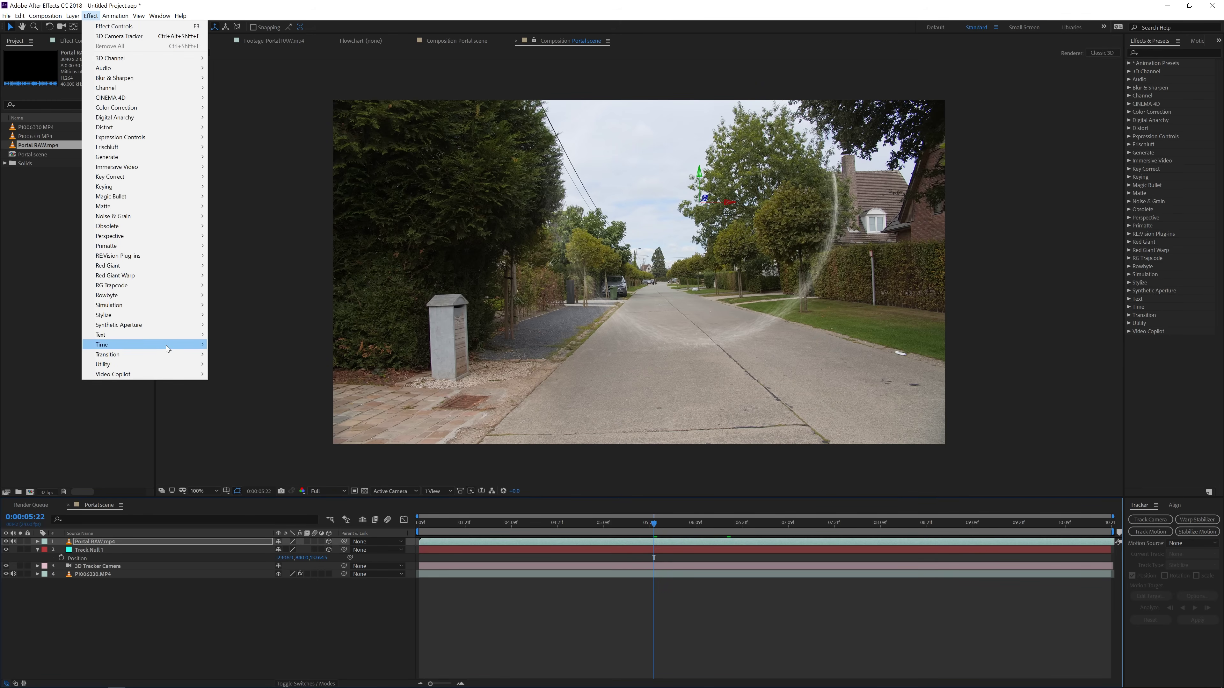
# Apply the VC Color Vibrance effect to the Portal RAW.mp4 layer and set its color to orange.
pyautogui.moveTo(195, 374)
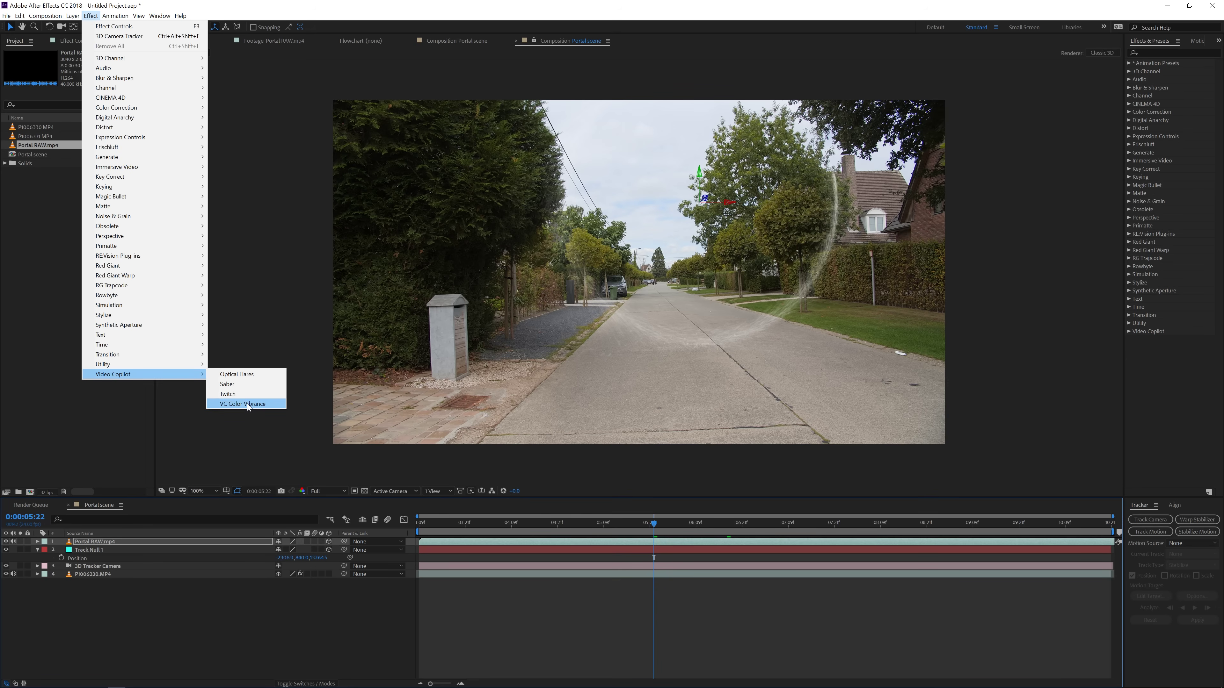
pyautogui.click(248, 404)
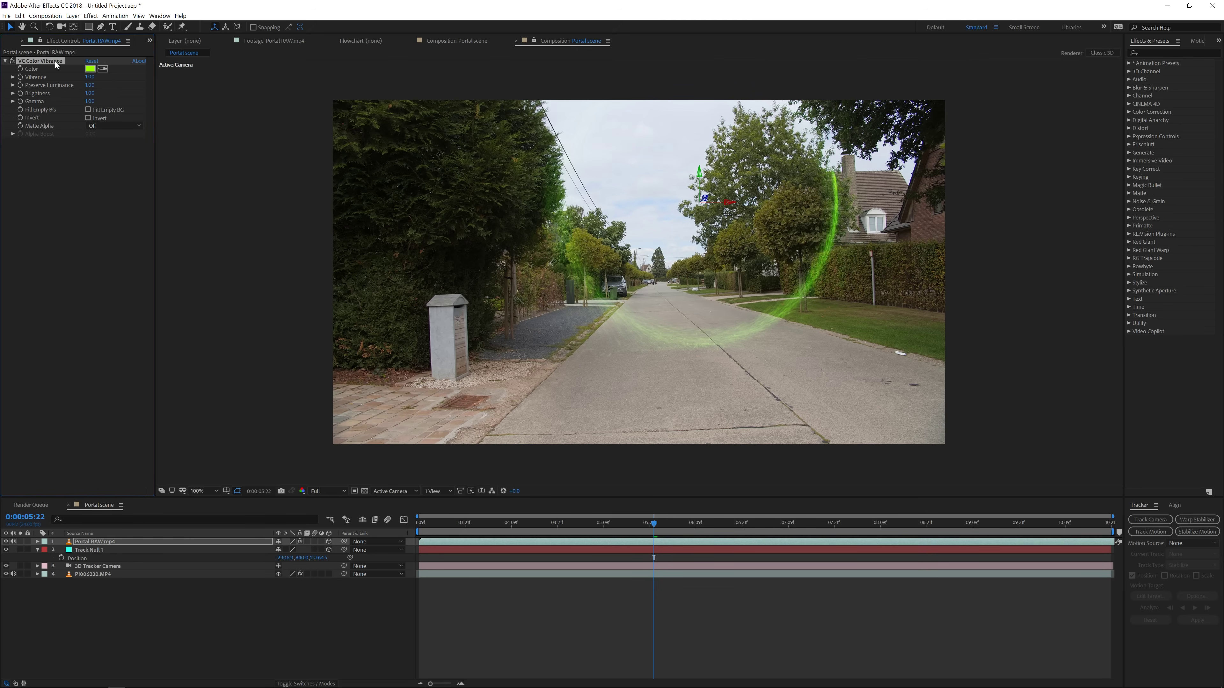
pyautogui.click(90, 69)
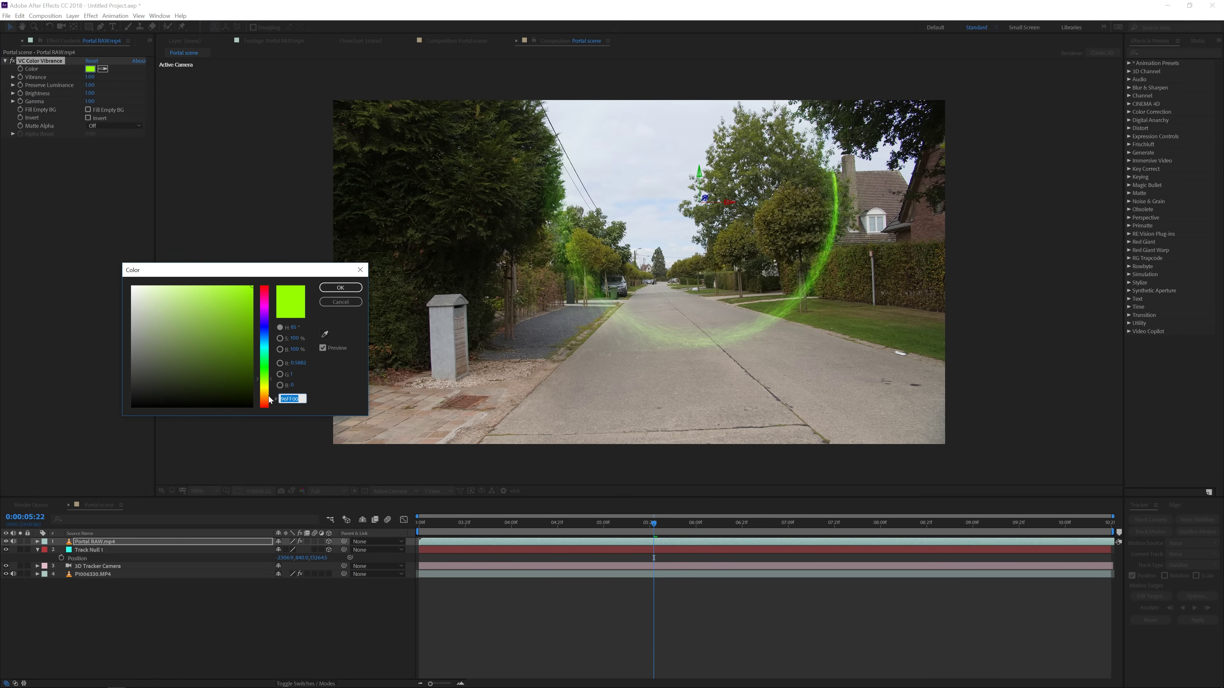
pyautogui.click(265, 396)
pyautogui.click(340, 288)
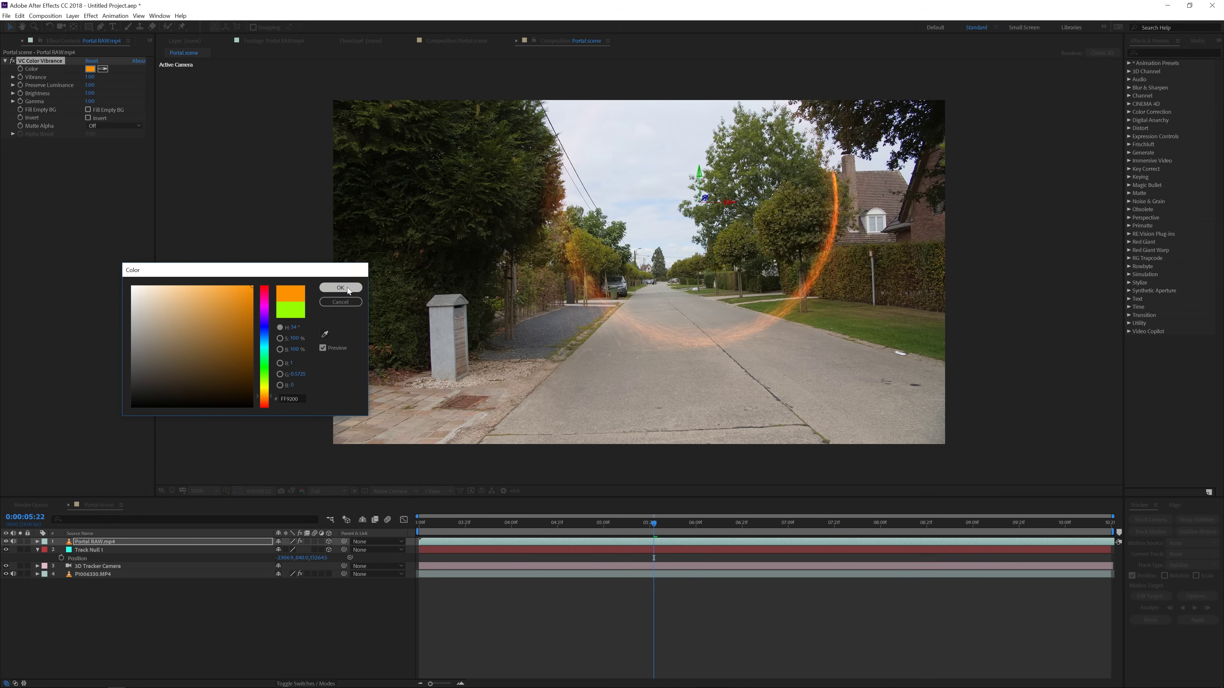
# Set the Portal RAW.mp4 layer's blending mode to Add, duplicate the layer, and check the portal at 0:00:05:16.
pyautogui.press('F4')
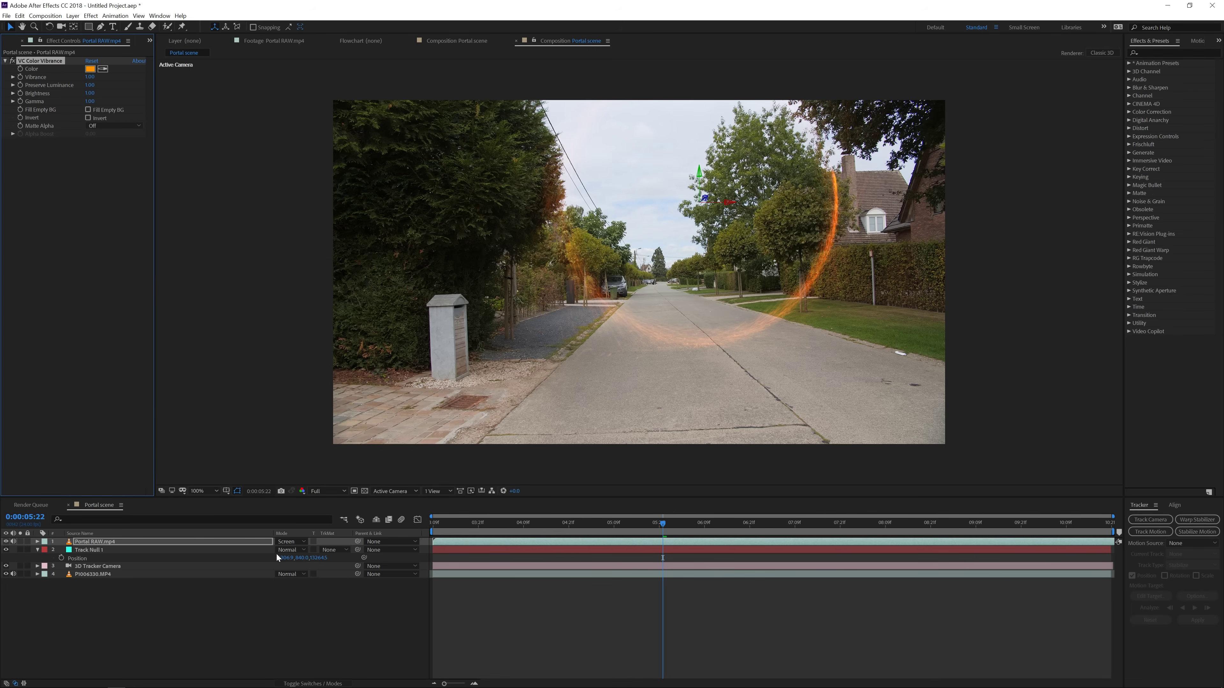
pyautogui.click(288, 542)
pyautogui.click(319, 246)
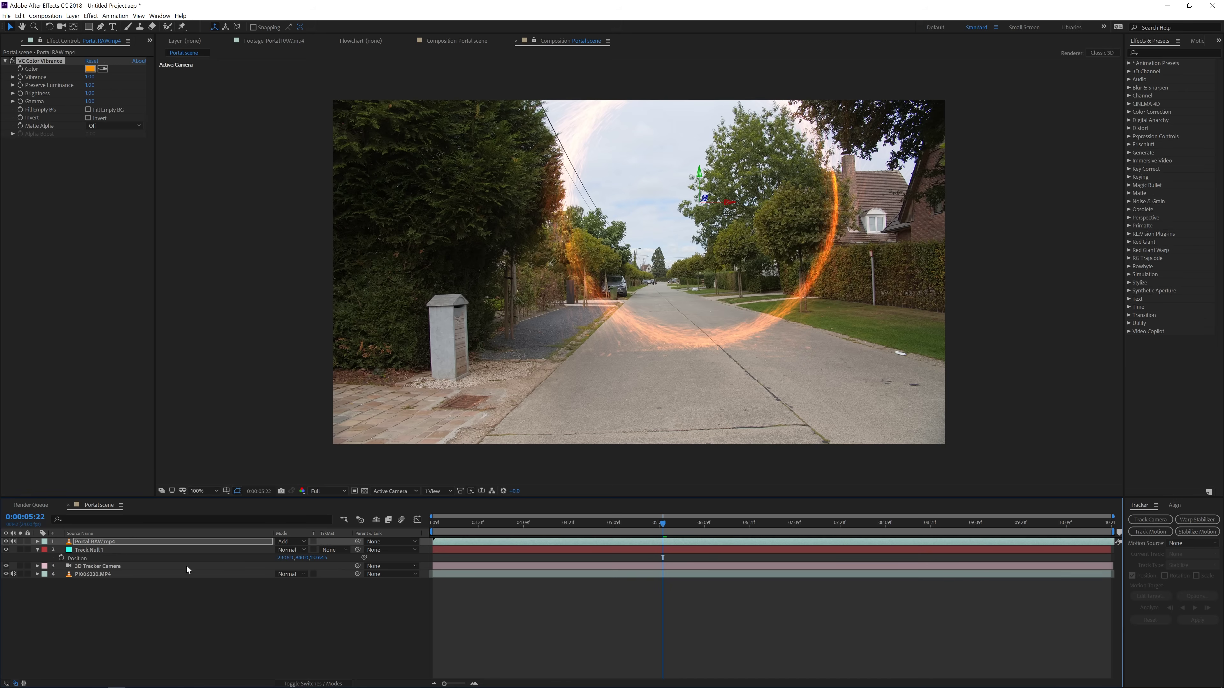
pyautogui.click(184, 544)
pyautogui.hotkey('ctrl', 'd')
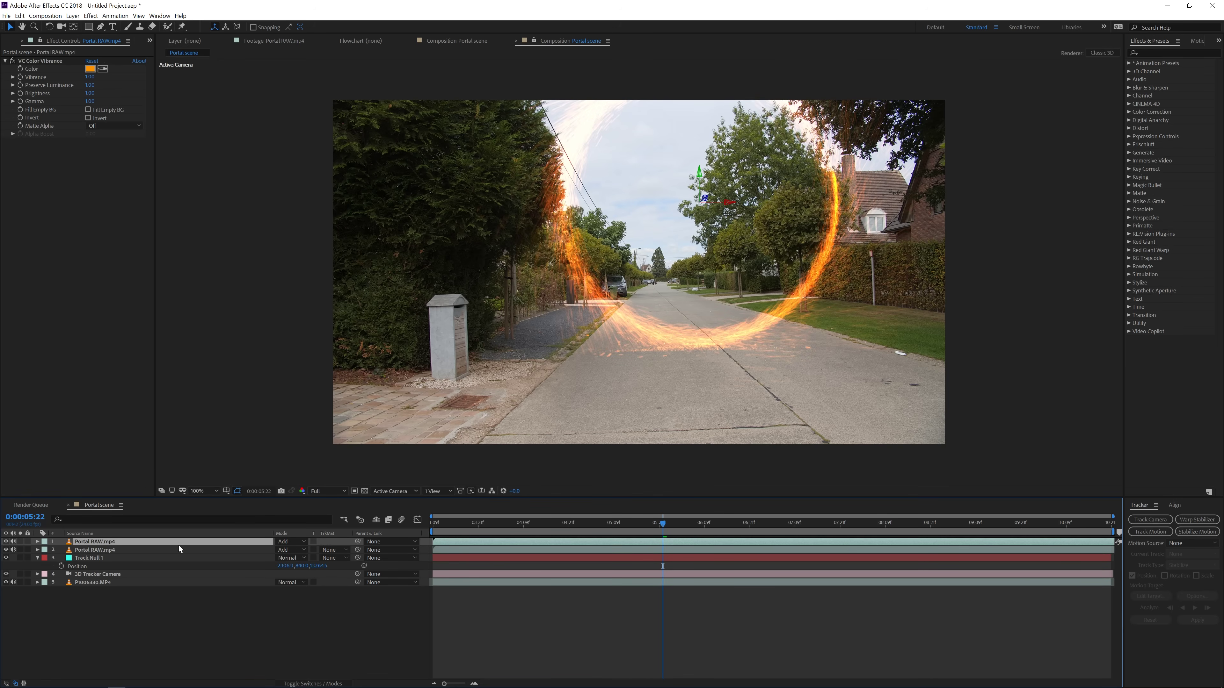
pyautogui.click(640, 525)
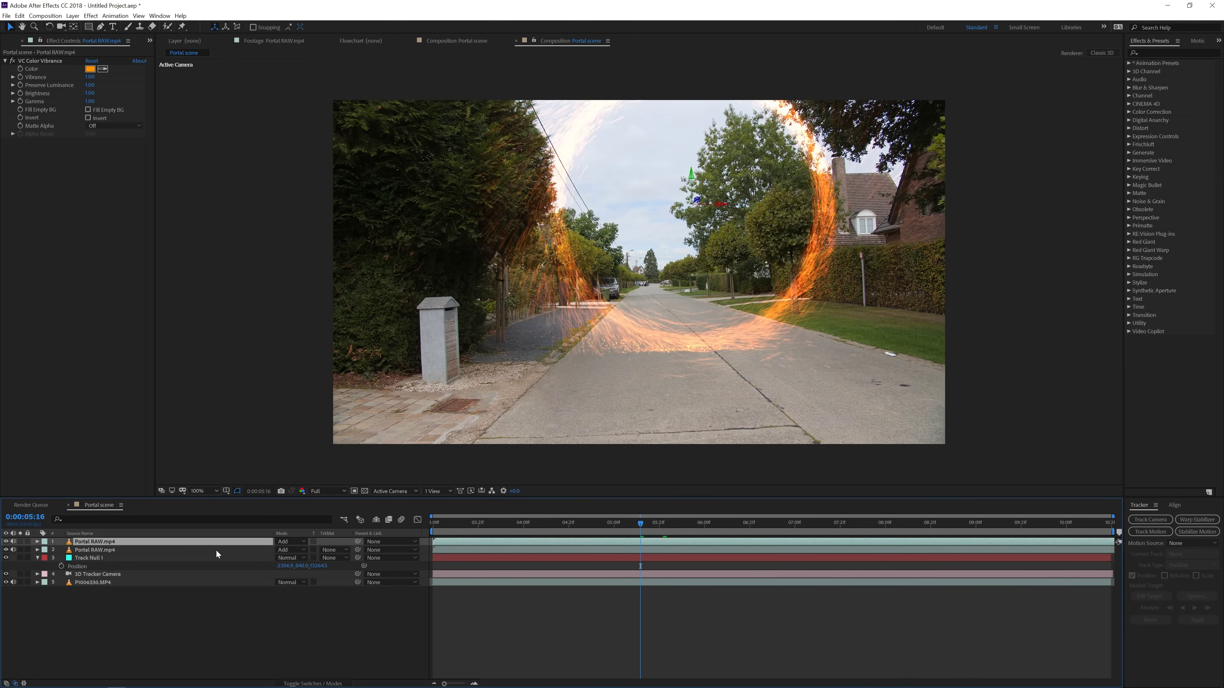
# Pre-compose both Portal RAW.mp4 layers, Track Null 1 and 3D Tracker Camera into a composition named Portal Track.
pyautogui.keyDown('shift'); pyautogui.click(97, 574); pyautogui.keyUp('shift')
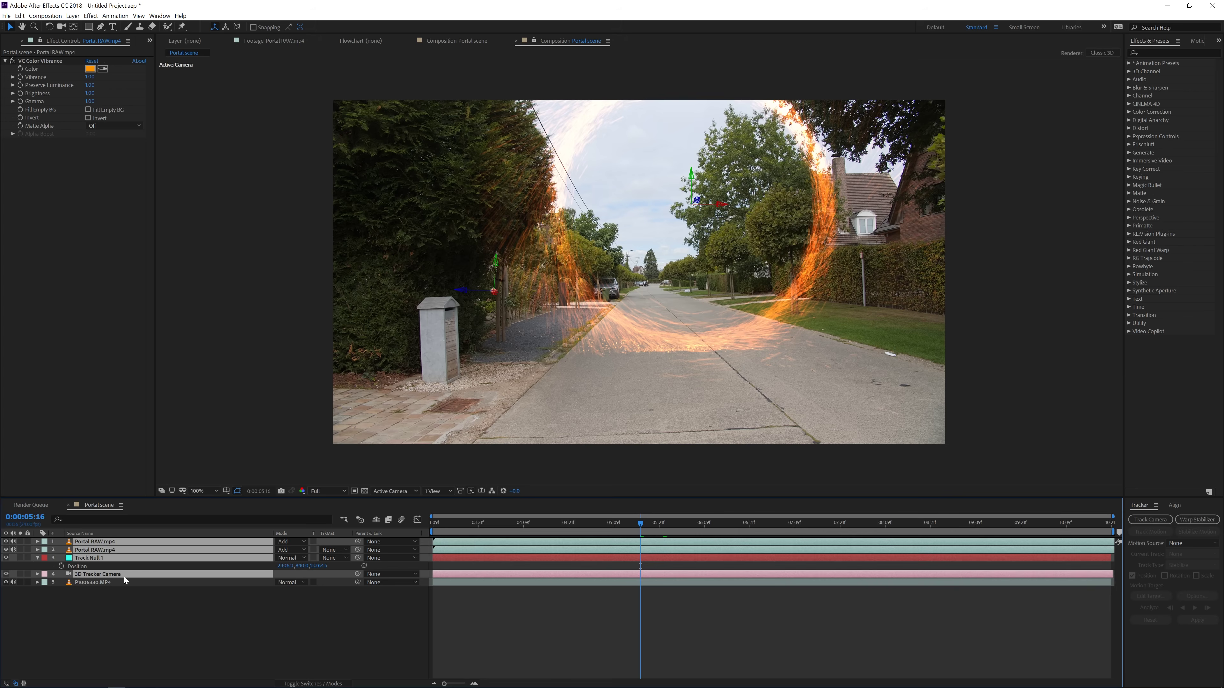
pyautogui.click(73, 15)
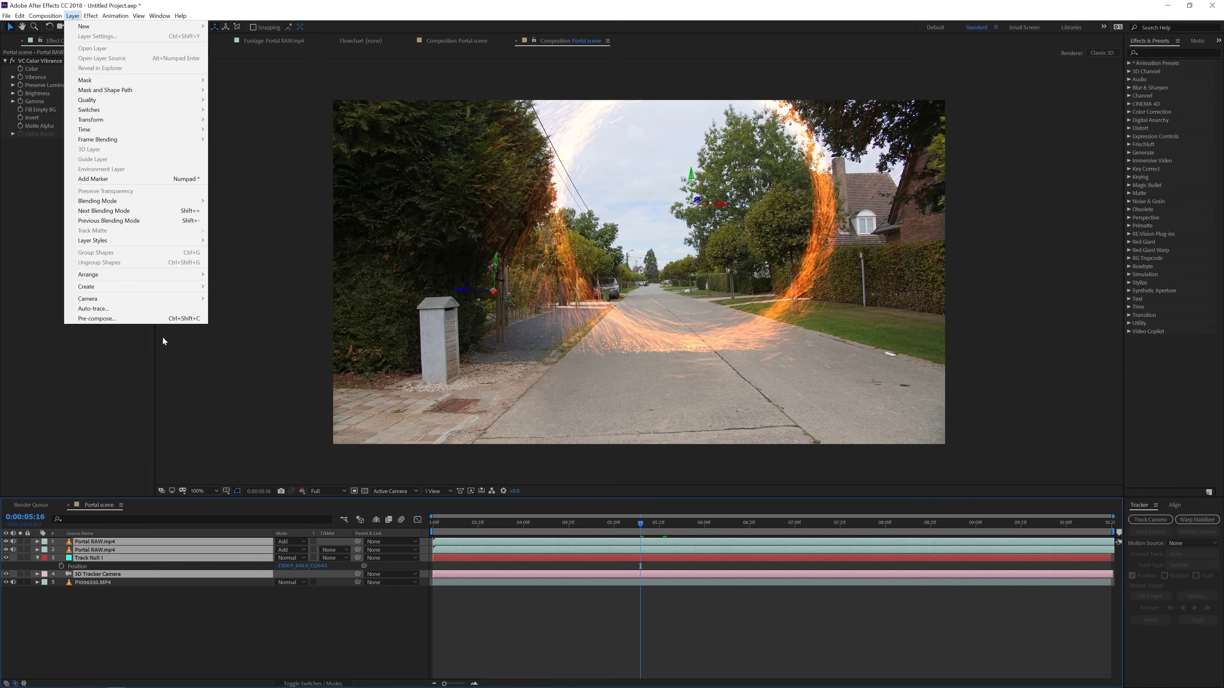
pyautogui.click(161, 322)
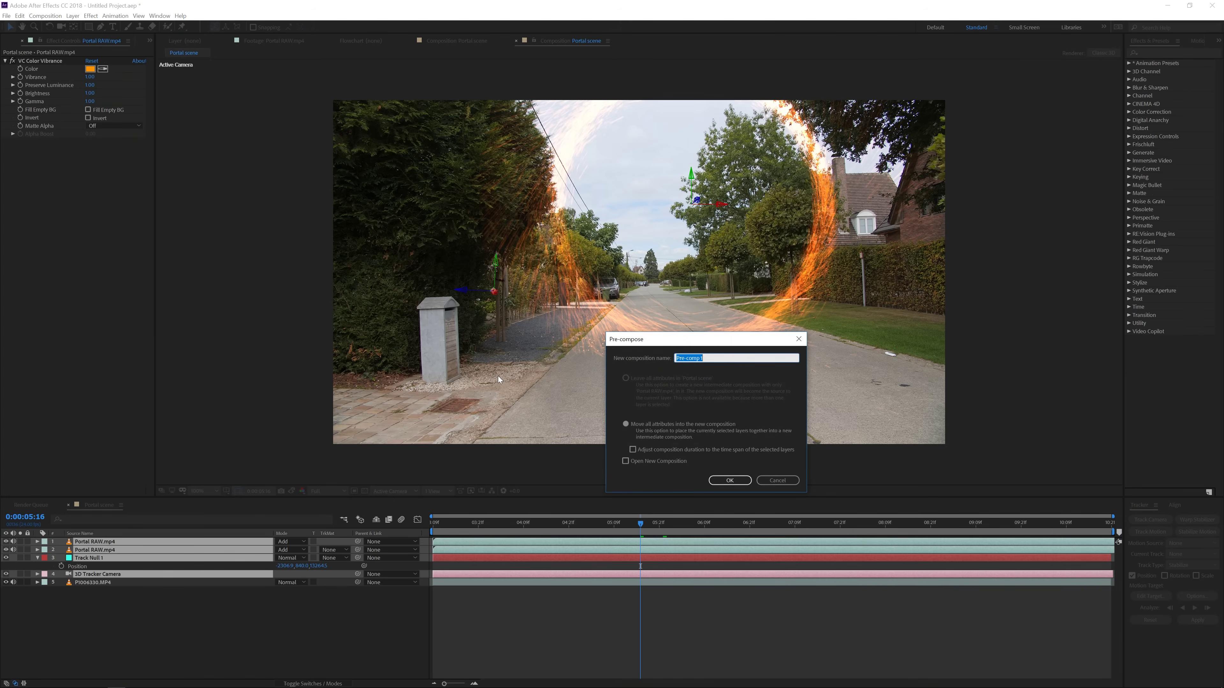
pyautogui.write('Portal Track')
pyautogui.click(722, 481)
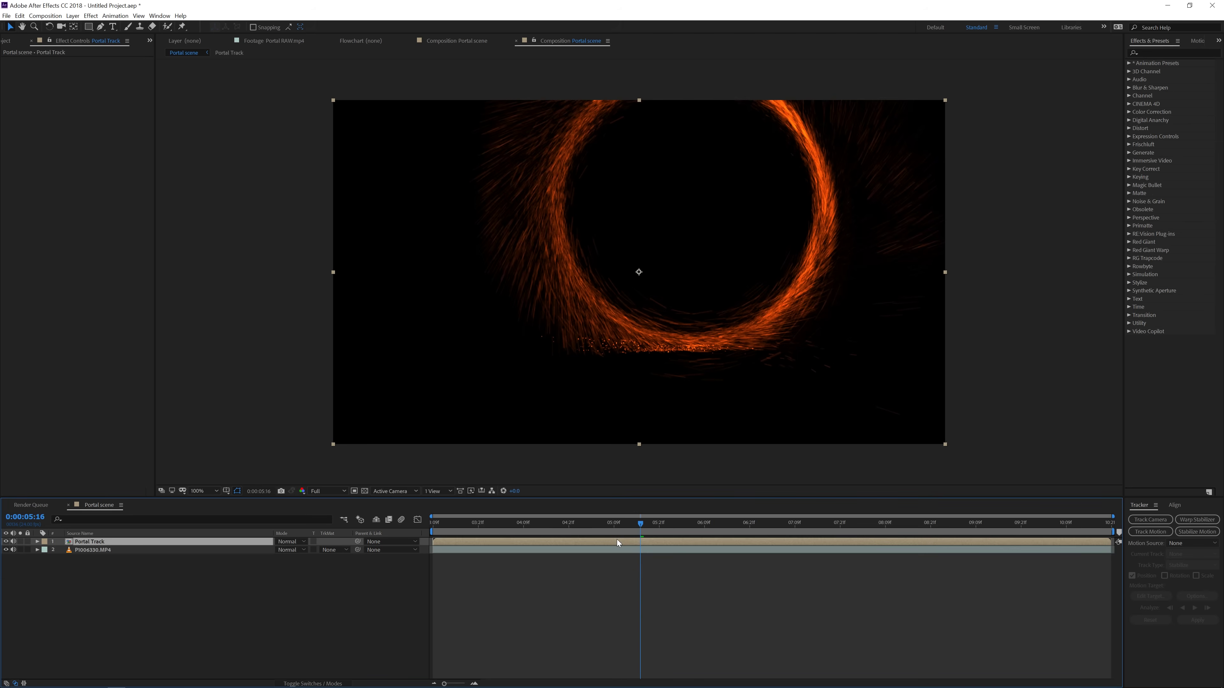
# Copy Track Null 1 and 3D Tracker Camera from the Portal Track composition and paste them into Portal scene.
pyautogui.doubleClick(616, 541)
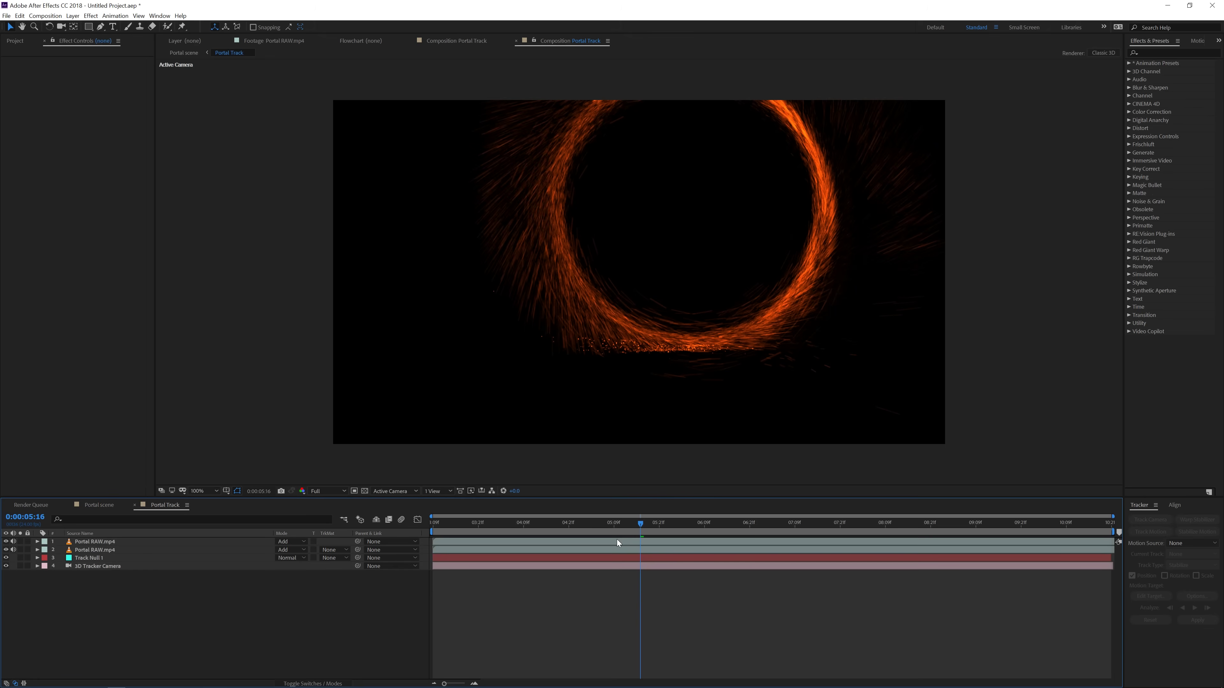
pyautogui.click(84, 560)
pyautogui.keyDown('shift'); pyautogui.click(91, 567); pyautogui.keyUp('shift')
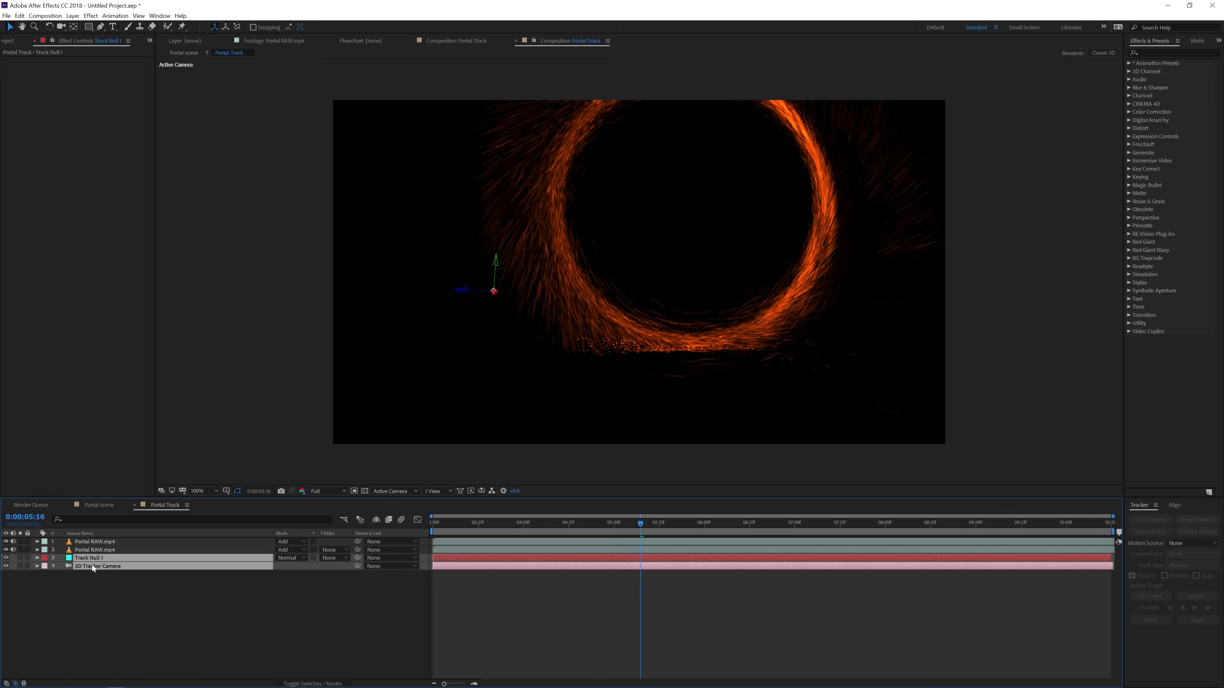
pyautogui.click(100, 504)
pyautogui.hotkey('ctrl', 'v')
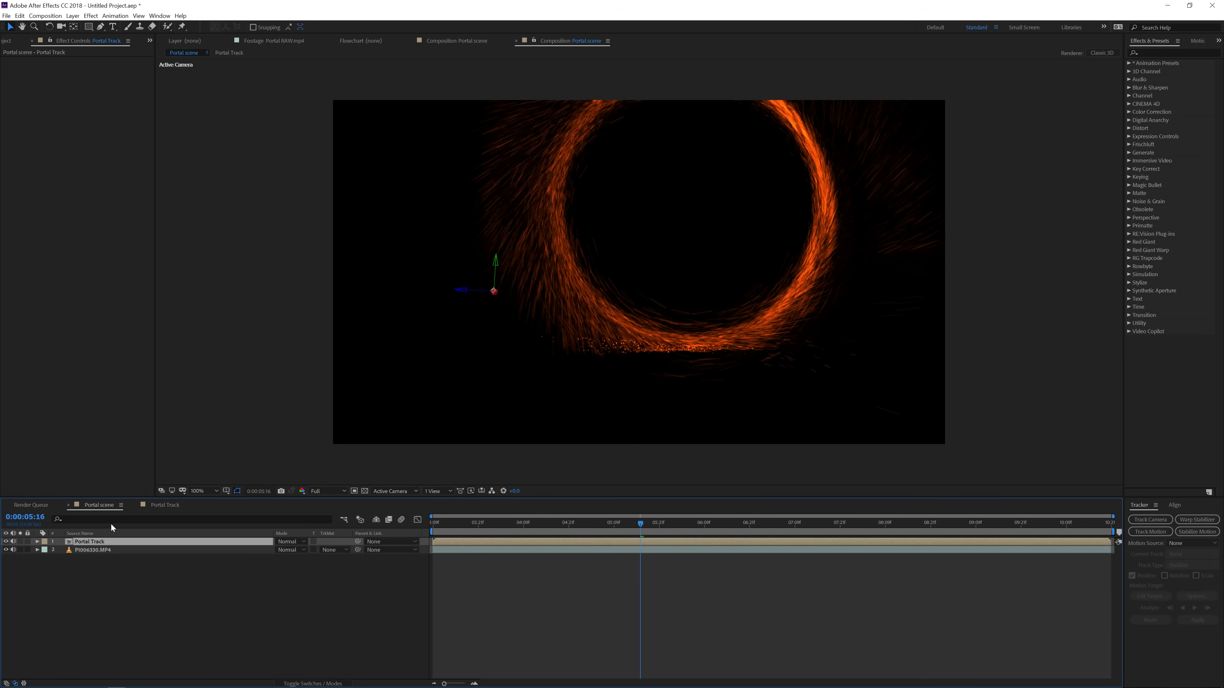
# Try Screen on the Portal Track layer, and set its blending mode to Add.
pyautogui.click(105, 558)
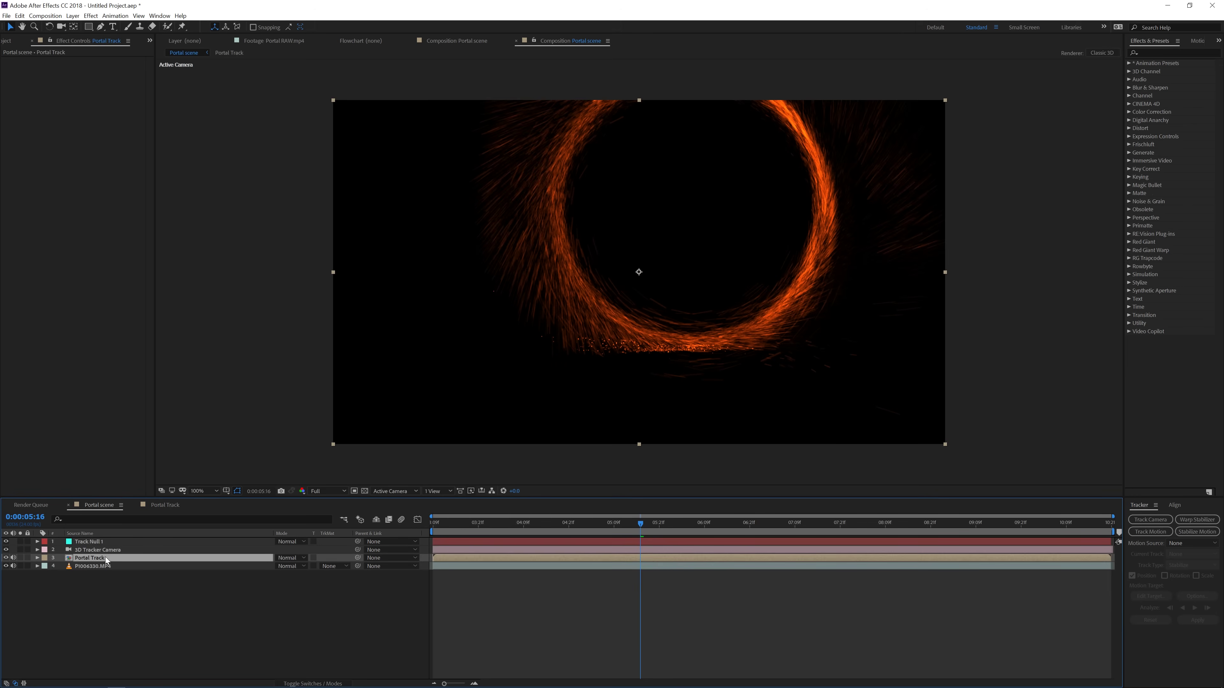
pyautogui.click(298, 557)
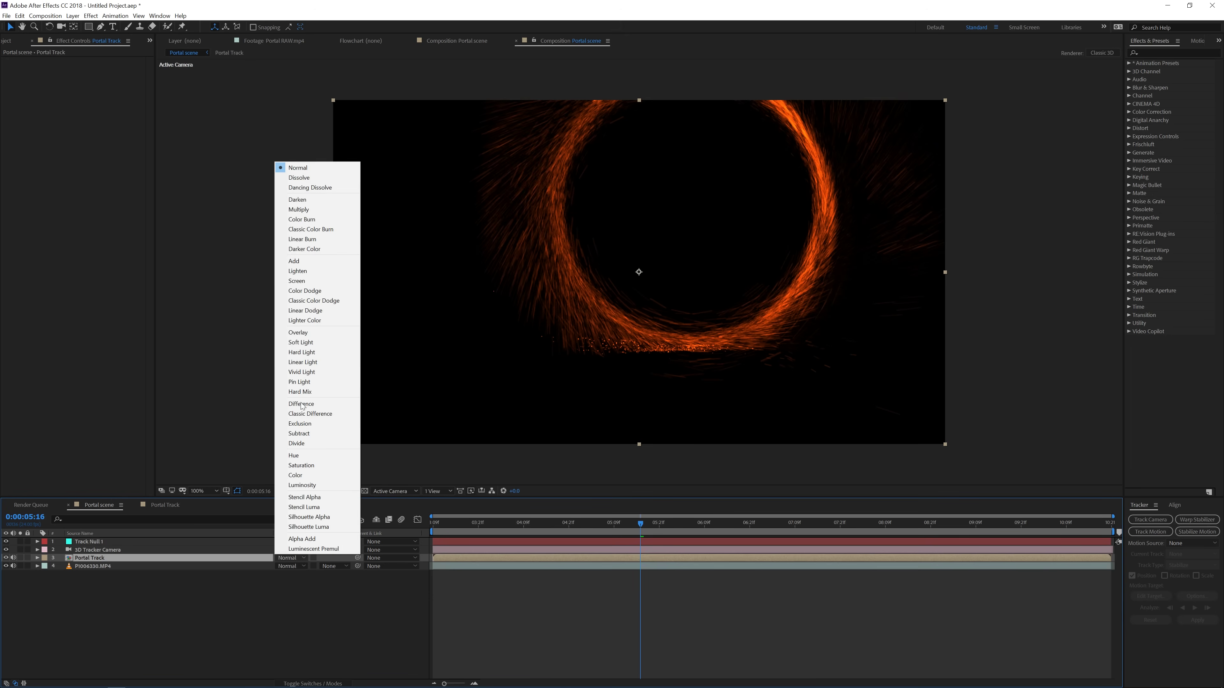
pyautogui.click(297, 281)
pyautogui.click(286, 559)
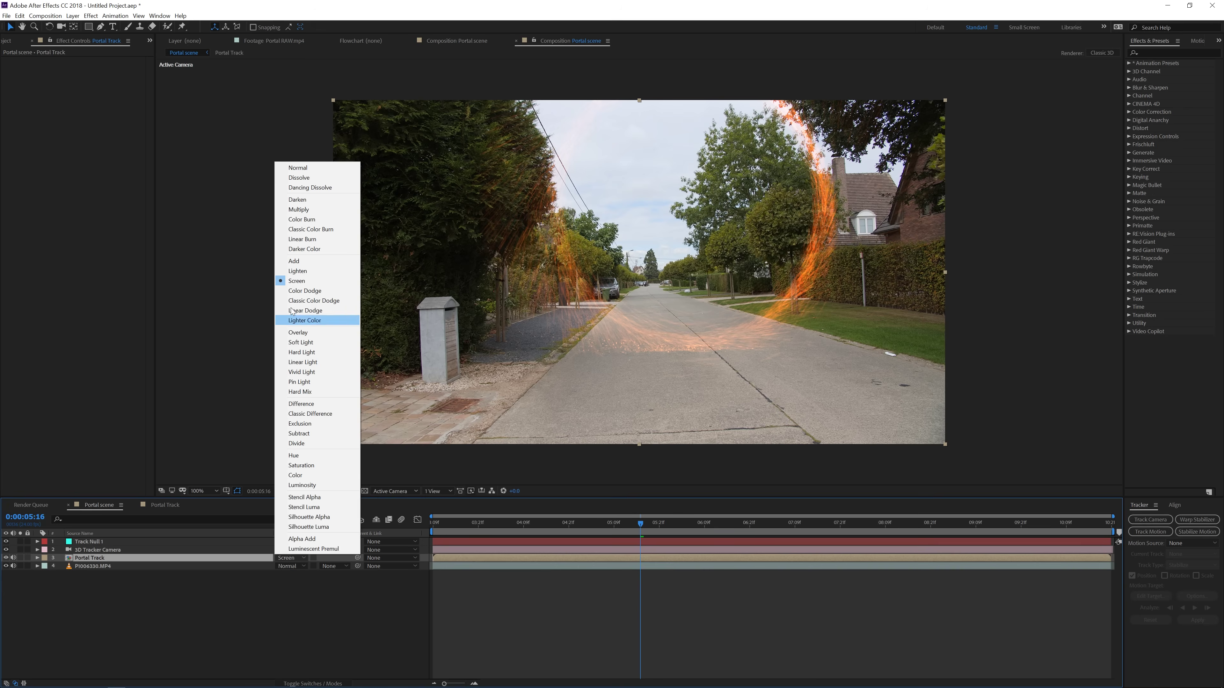
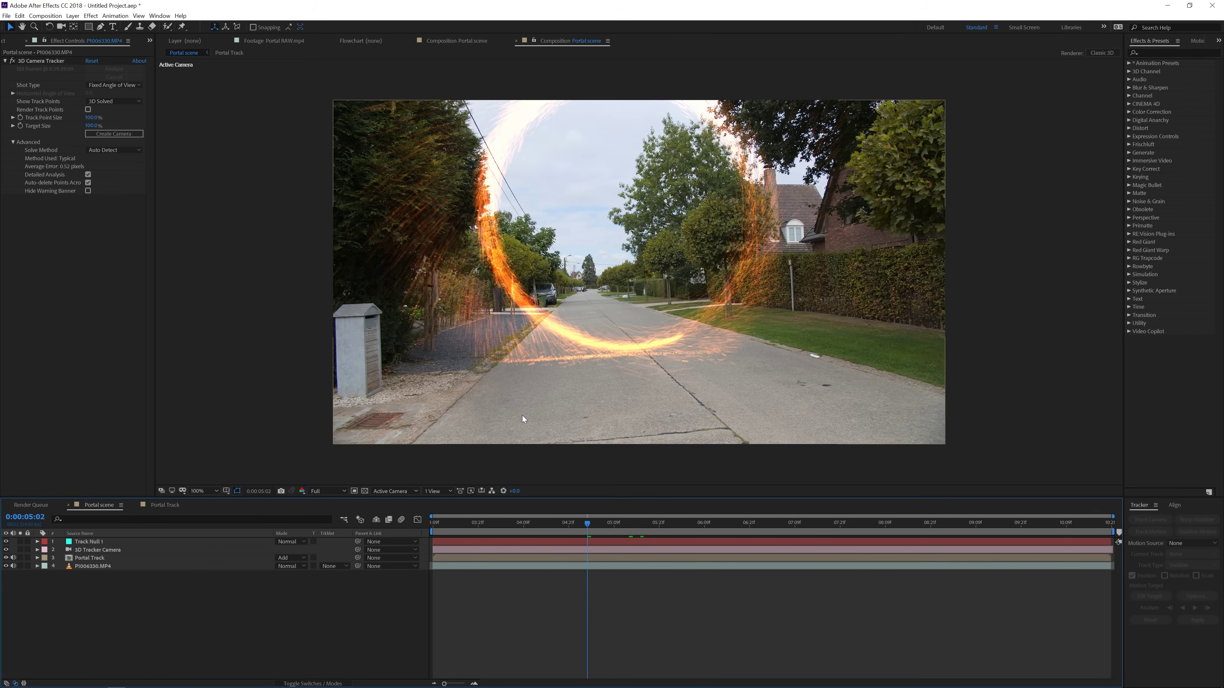
# Create a new solid named Reflection at composition size with the orange color FFA53B.
pyautogui.click(73, 15)
pyautogui.moveTo(73, 28)
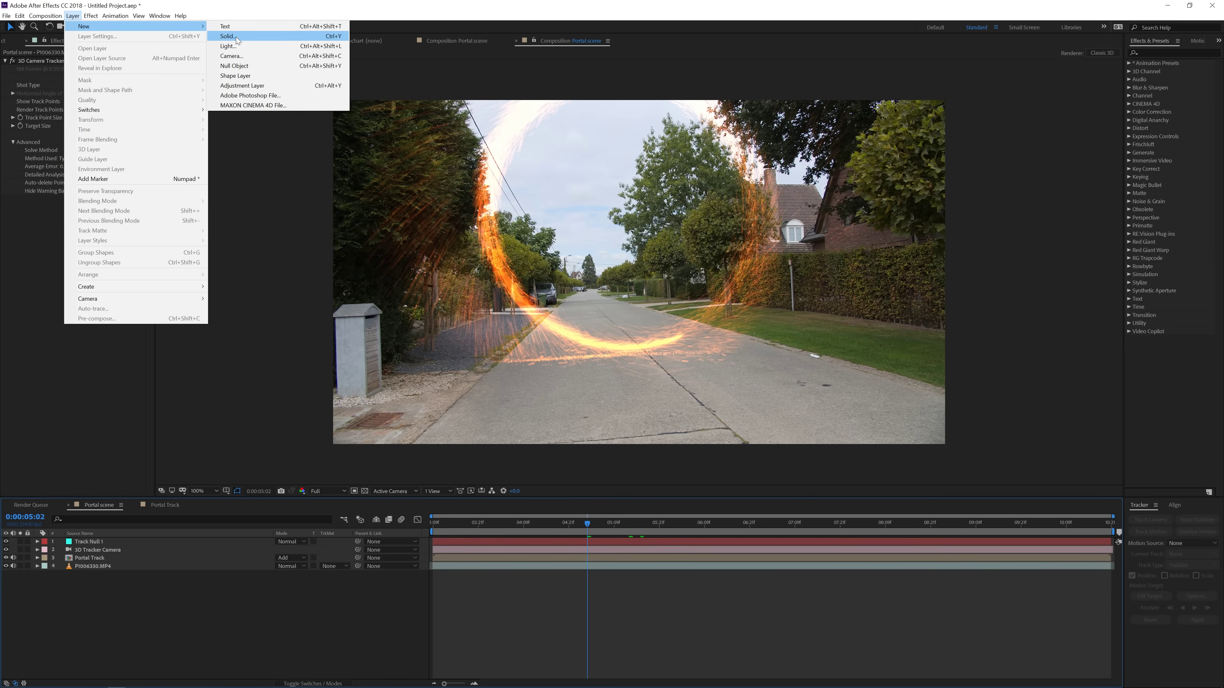
pyautogui.click(236, 36)
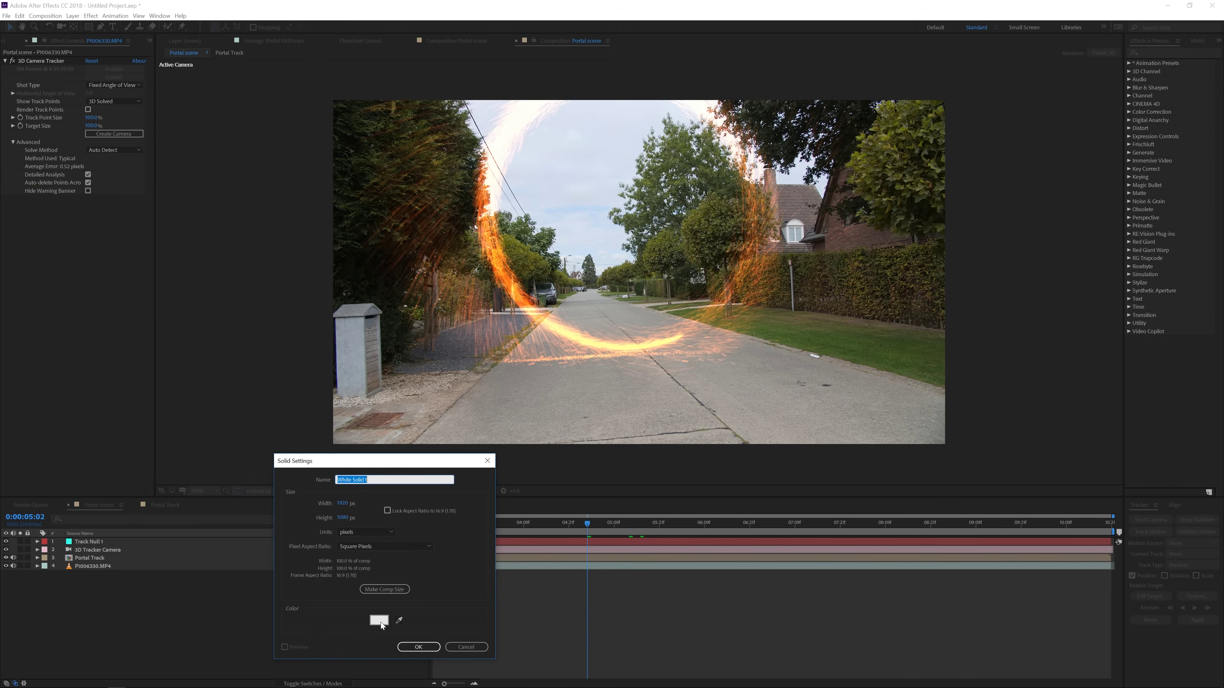
pyautogui.write('Reflection')
pyautogui.click(379, 623)
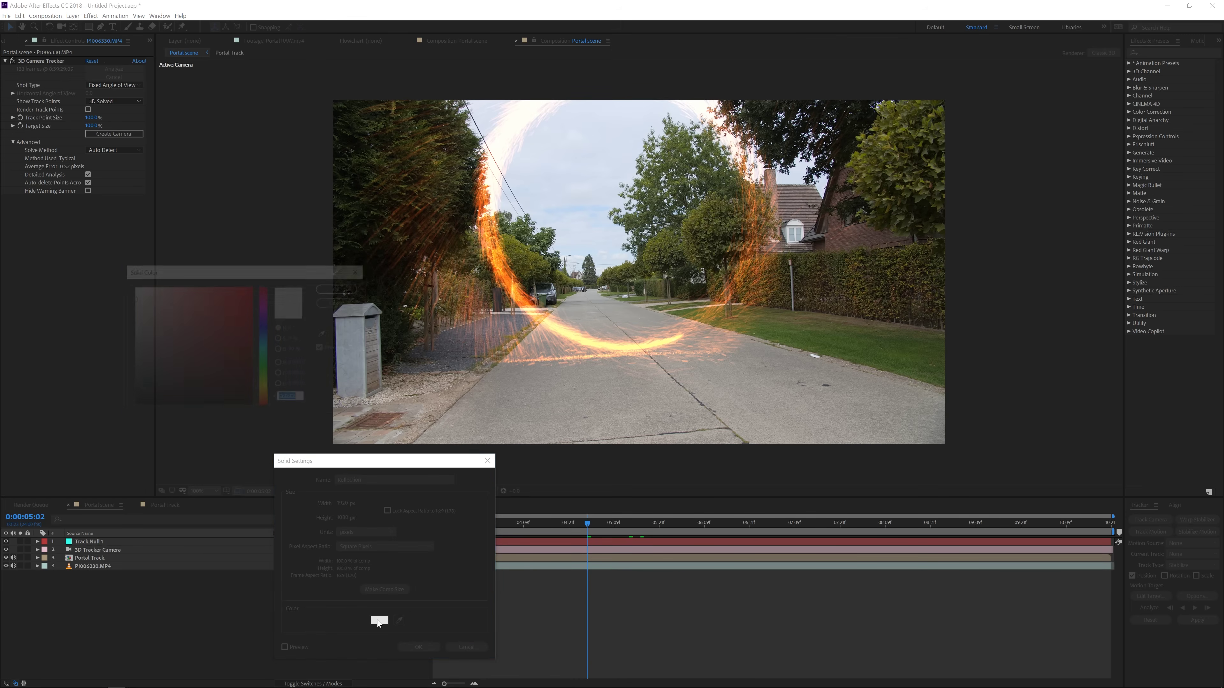
pyautogui.click(263, 397)
pyautogui.moveTo(229, 360); pyautogui.dragTo(222, 281)
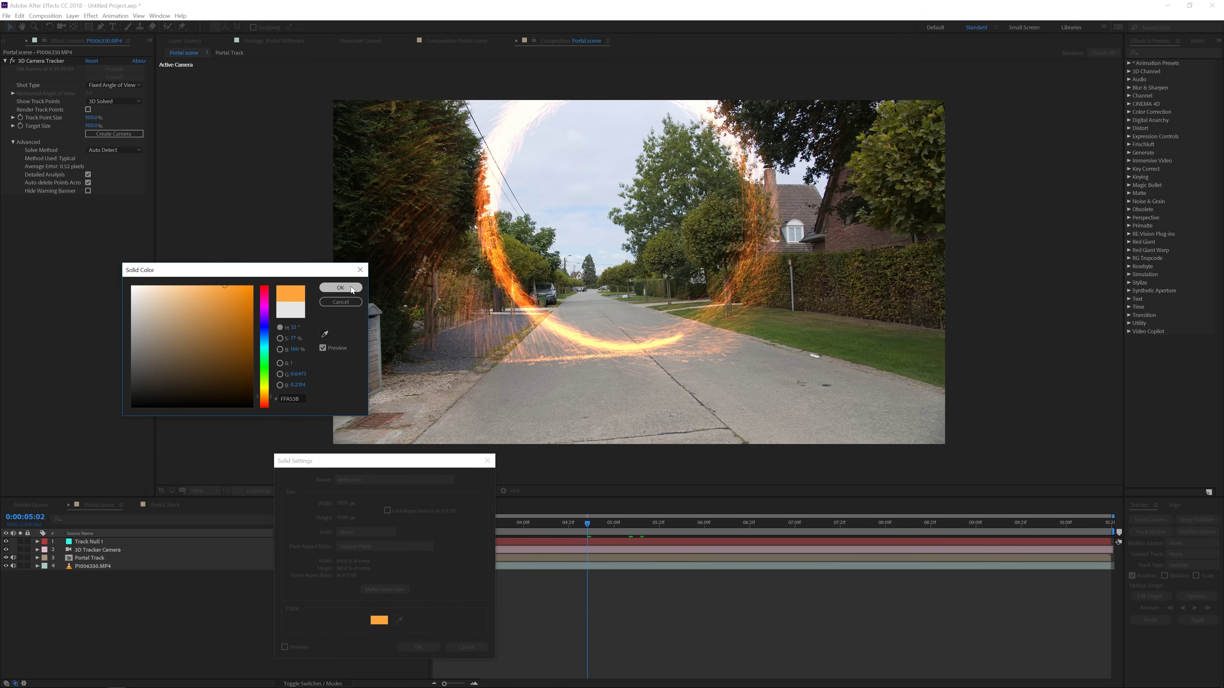
pyautogui.click(340, 288)
pyautogui.click(418, 647)
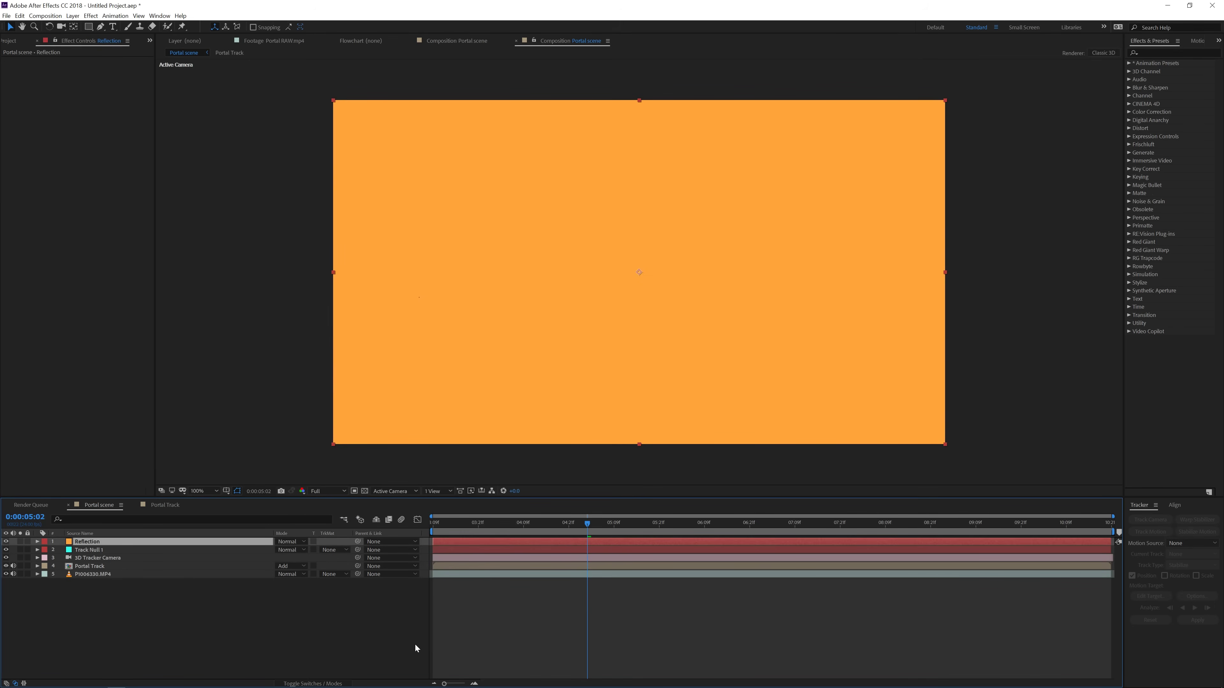
# Make the Reflection layer 3D and give it the position copied from Track Null 1.
pyautogui.press('F4')
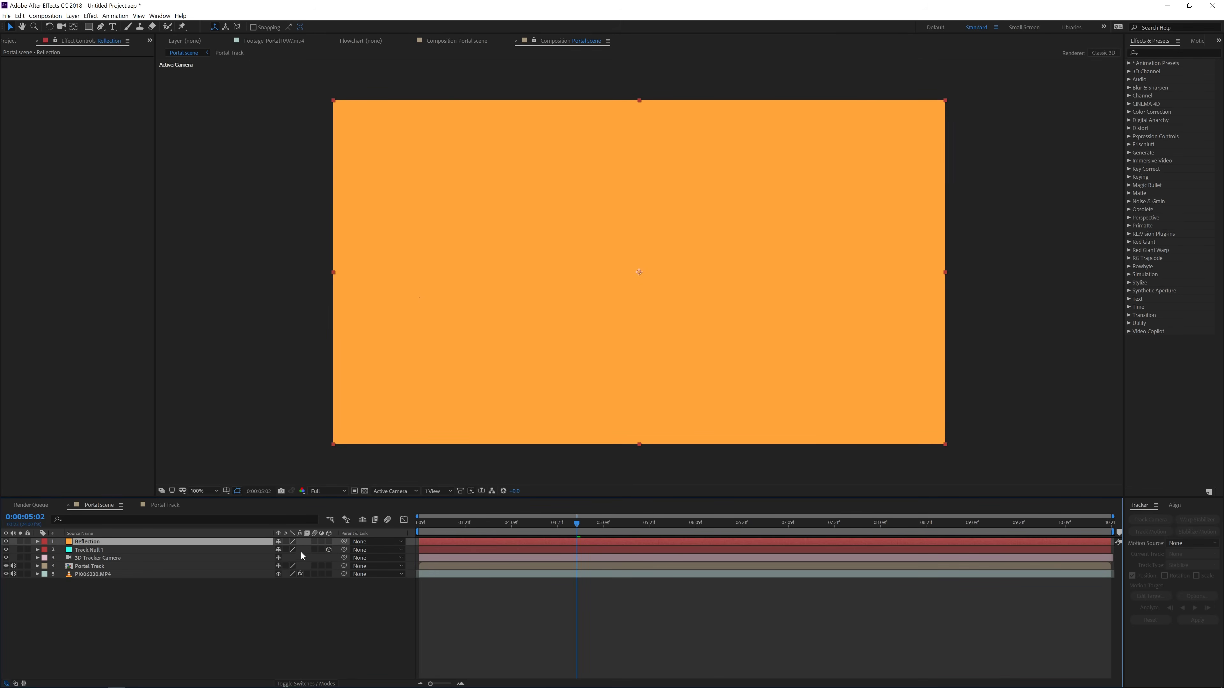
pyautogui.click(329, 541)
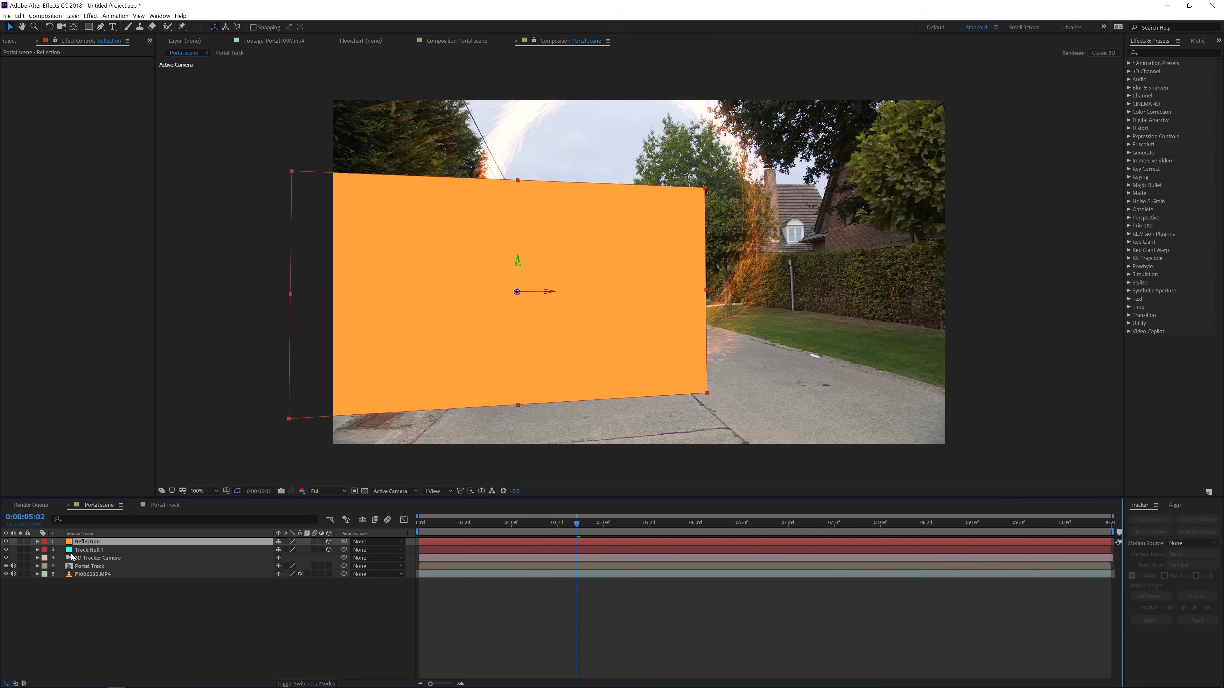
pyautogui.click(91, 549)
pyautogui.press('p')
pyautogui.click(79, 559)
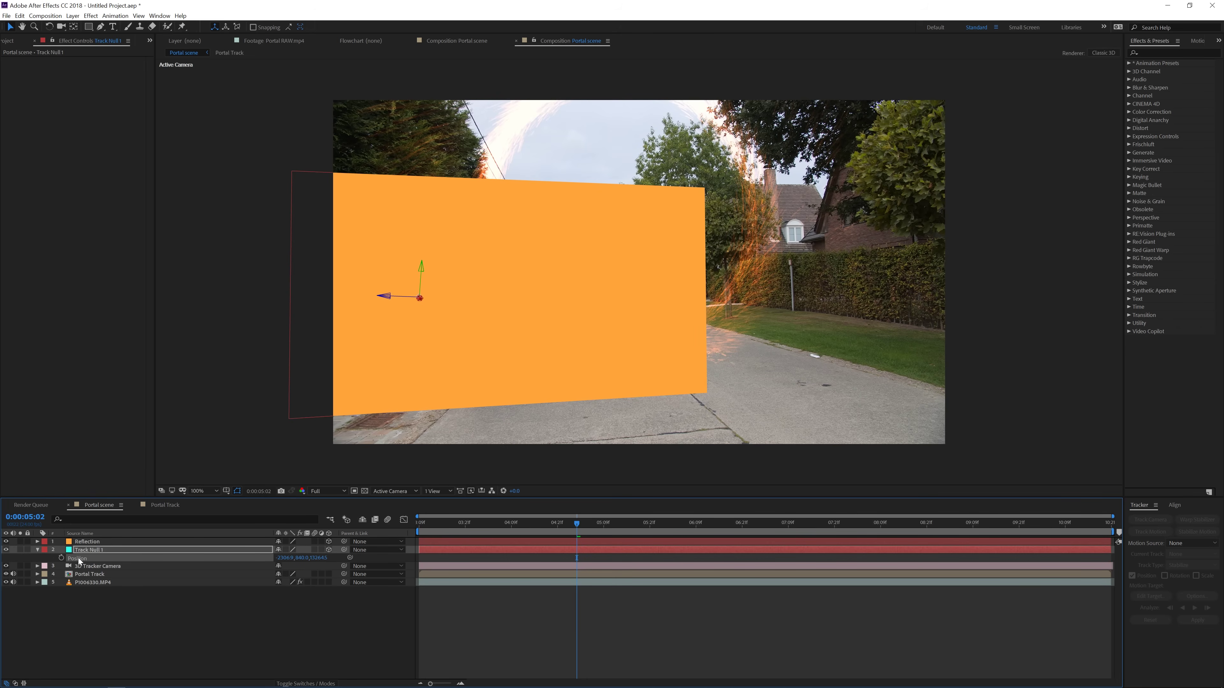
pyautogui.click(96, 542)
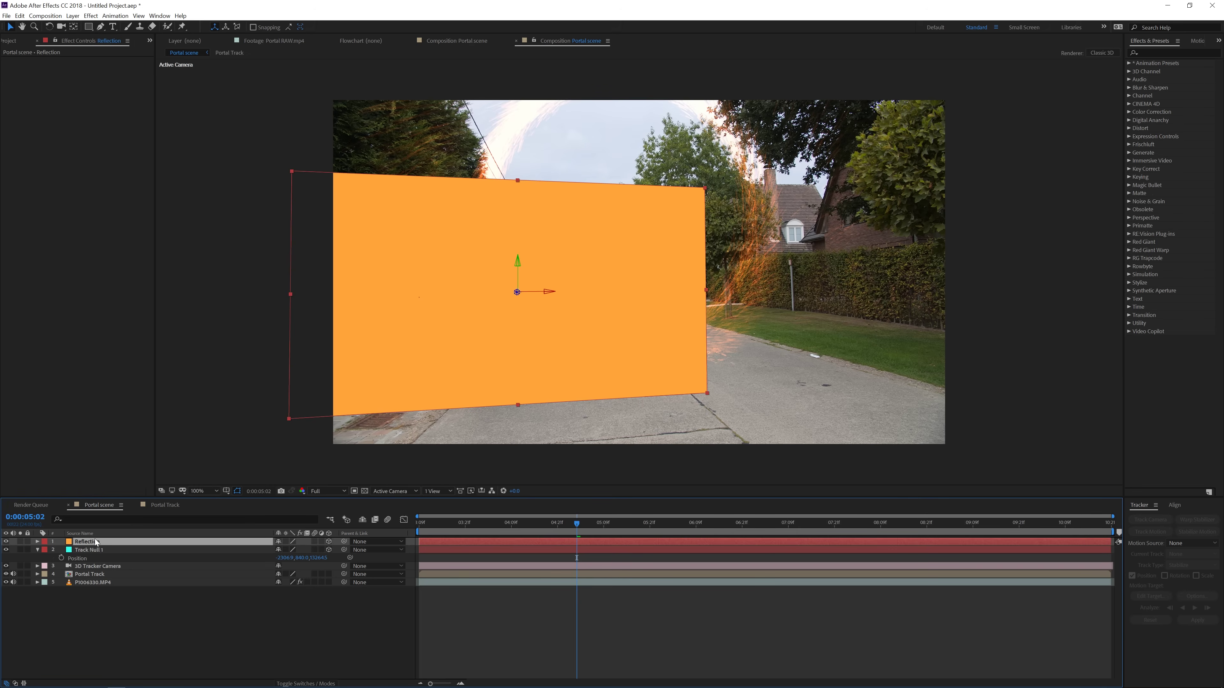
pyautogui.hotkey('ctrl', 'v')
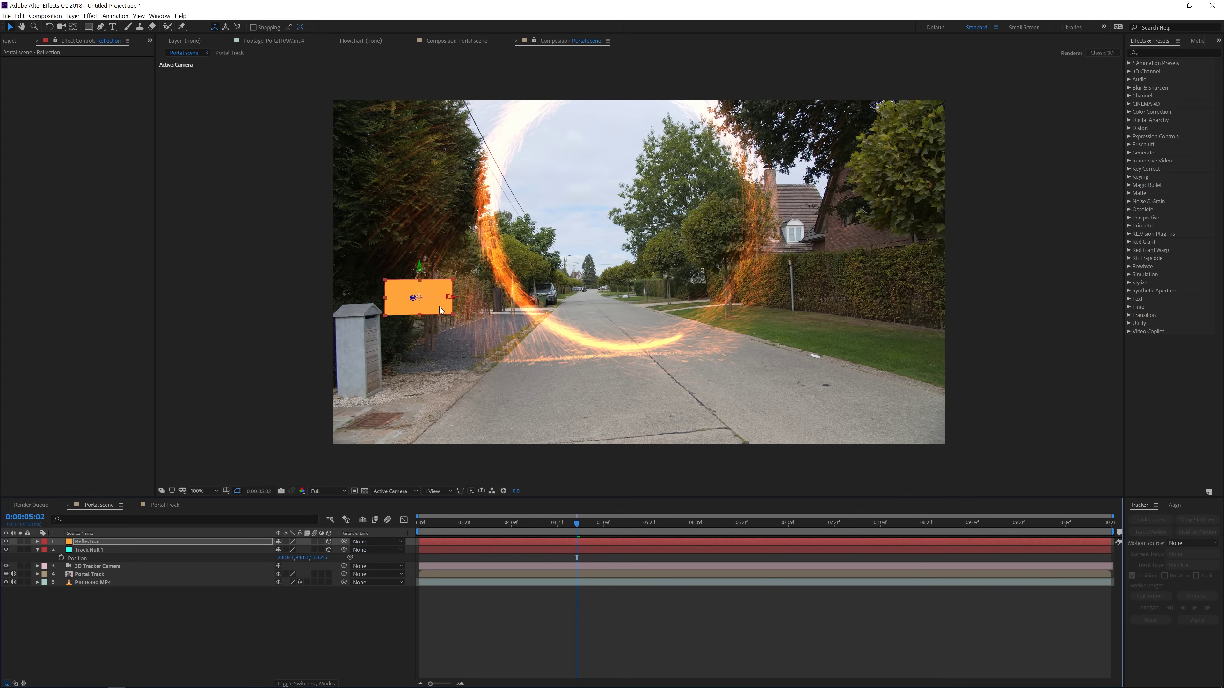
# Place and rotate the Reflection layer so it lies flat on the road beneath the portal, and widen it across the street.
pyautogui.moveTo(438, 309); pyautogui.dragTo(854, 384)
pyautogui.press('w')
pyautogui.press('v')
pyautogui.press('w')
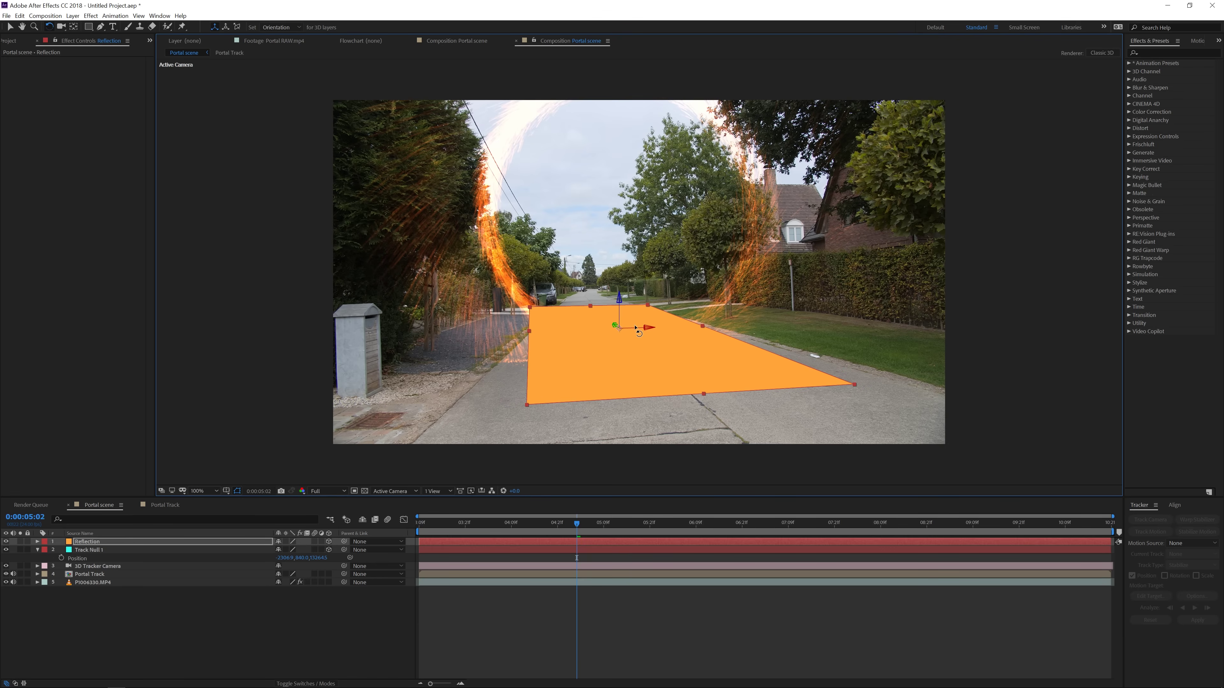
pyautogui.moveTo(619, 328)
pyautogui.mouseDown()
pyautogui.moveTo(619, 347)
pyautogui.moveTo(619, 327)
pyautogui.mouseUp()
pyautogui.press('v')
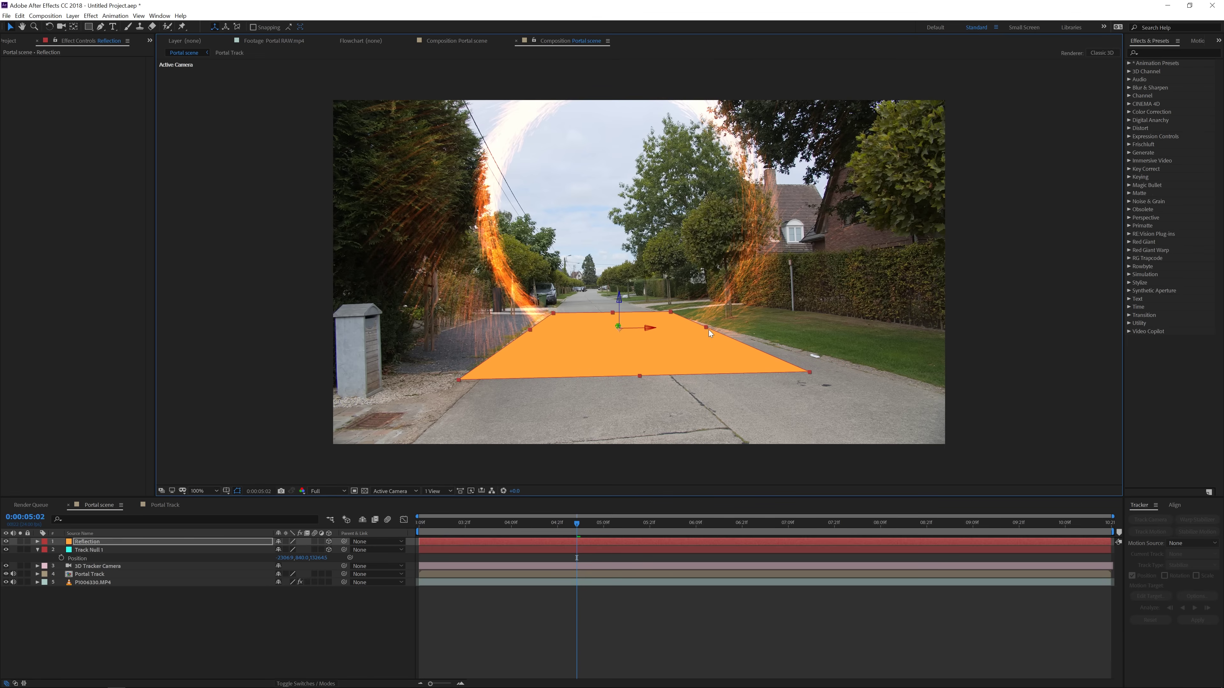
pyautogui.moveTo(715, 350); pyautogui.dragTo(729, 350)
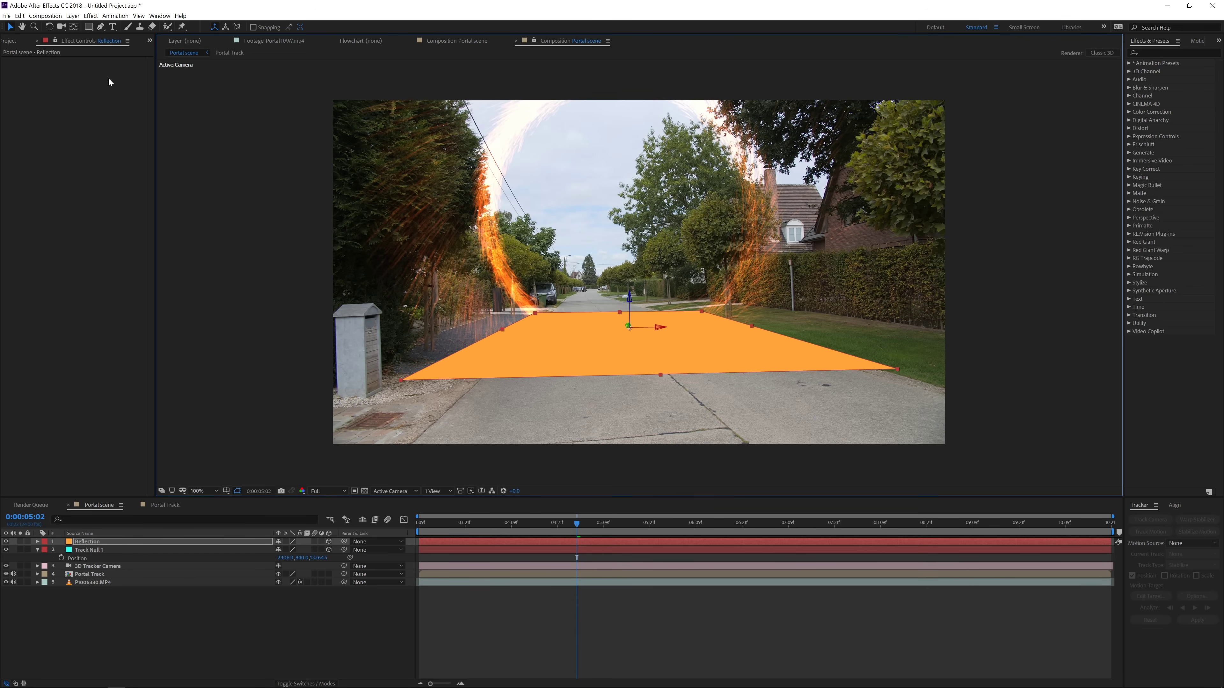
# Add an elliptical mask that fills the whole Reflection layer.
pyautogui.click(88, 26)
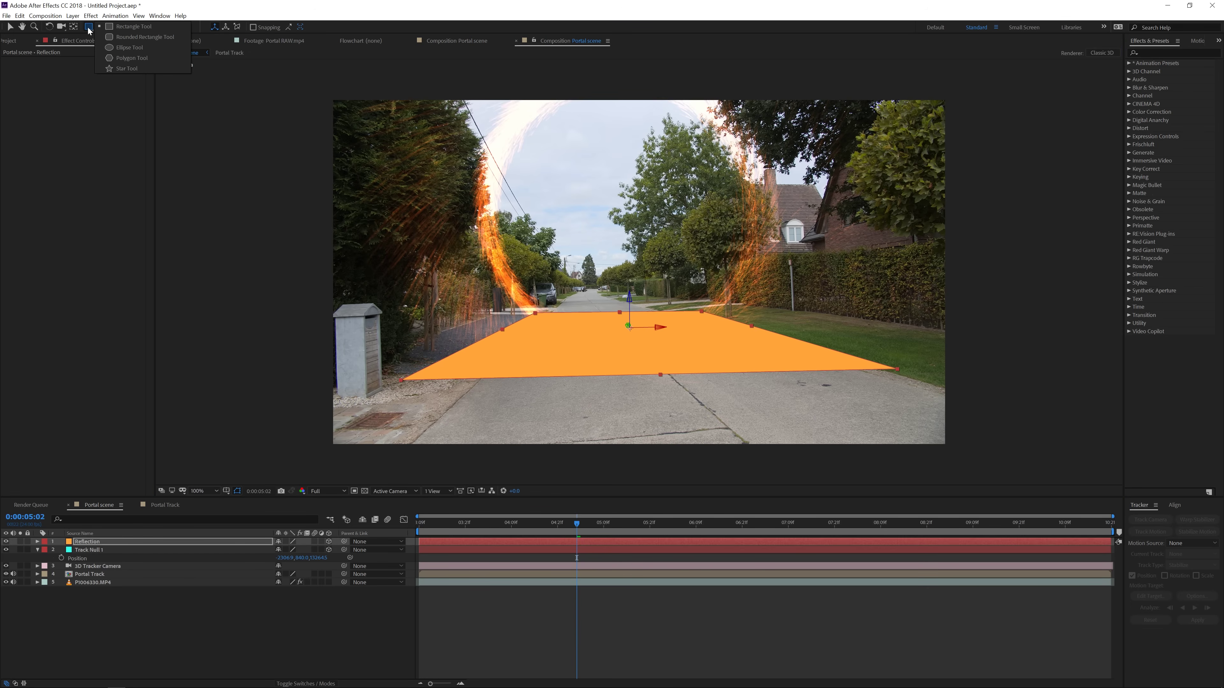
pyautogui.click(126, 49)
pyautogui.doubleClick(89, 27)
pyautogui.press('v')
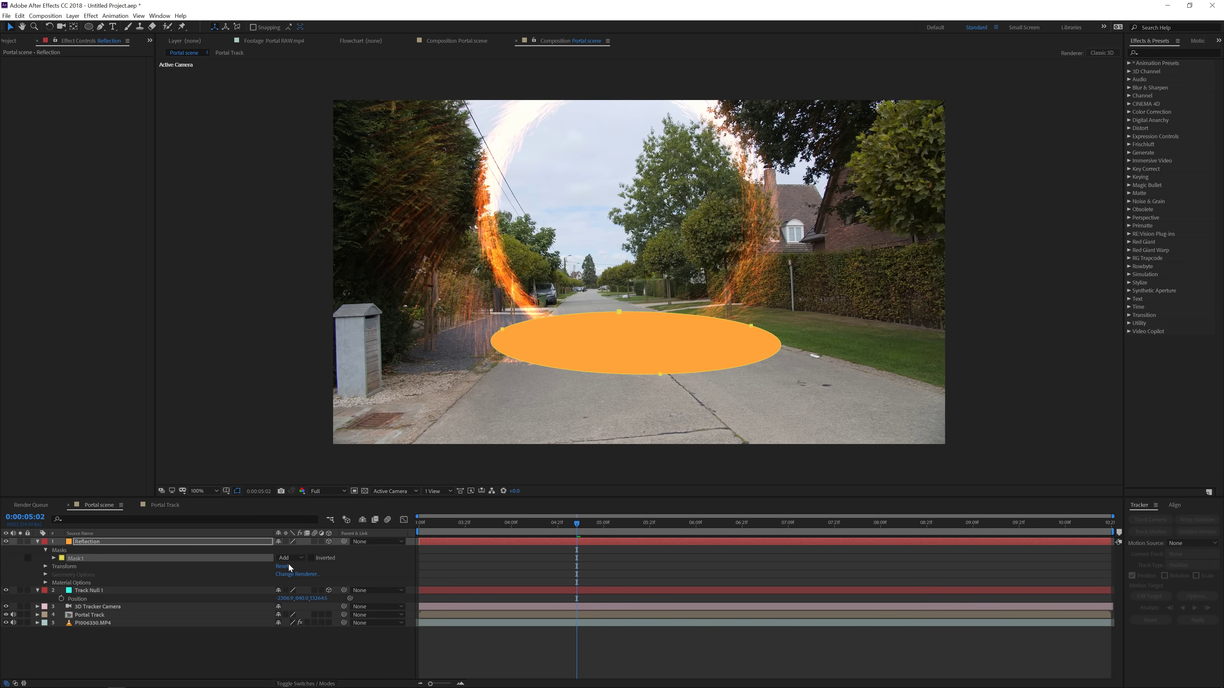
# Increase the feather of the Reflection layer's mask and contract the mask with a negative expansion.
pyautogui.press('m')
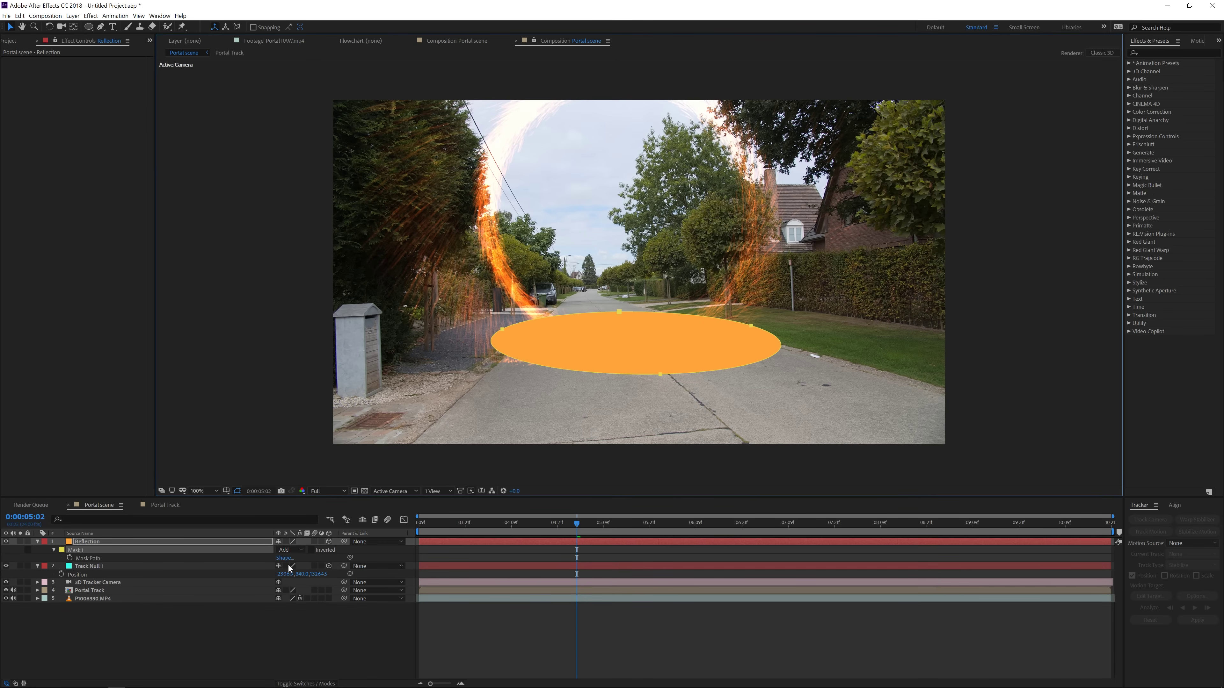
pyautogui.press('m')
pyautogui.press('m')
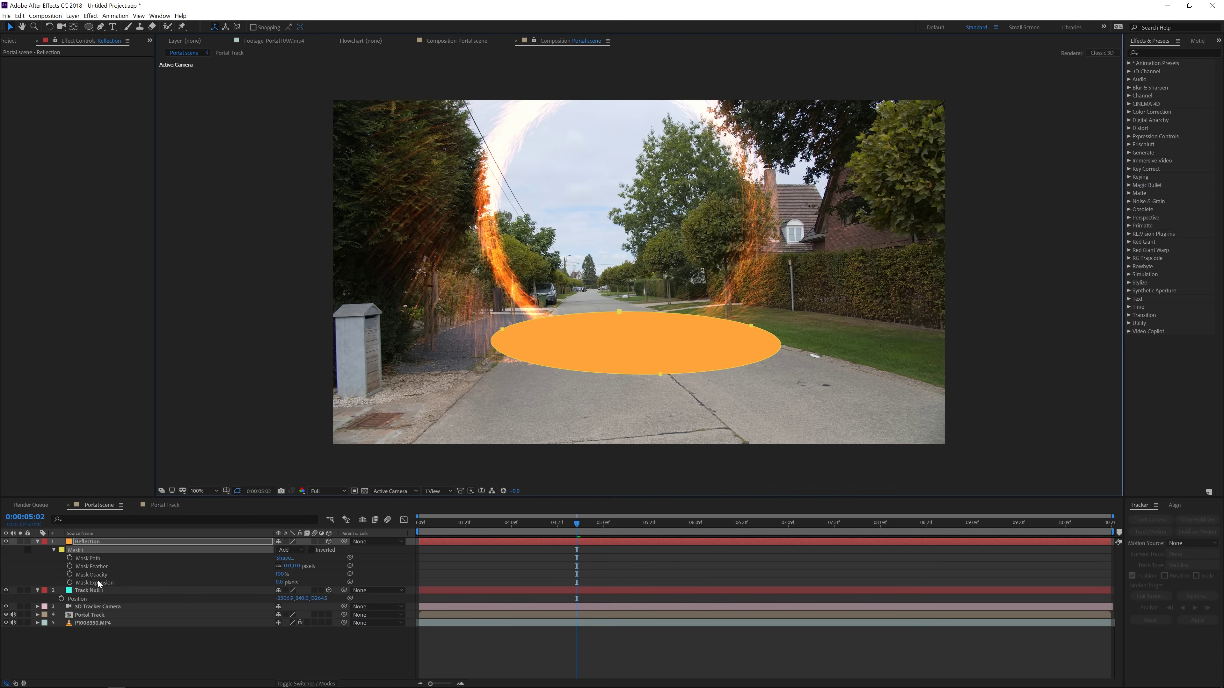
pyautogui.moveTo(294, 566); pyautogui.dragTo(386, 563)
pyautogui.moveTo(279, 583); pyautogui.dragTo(211, 584)
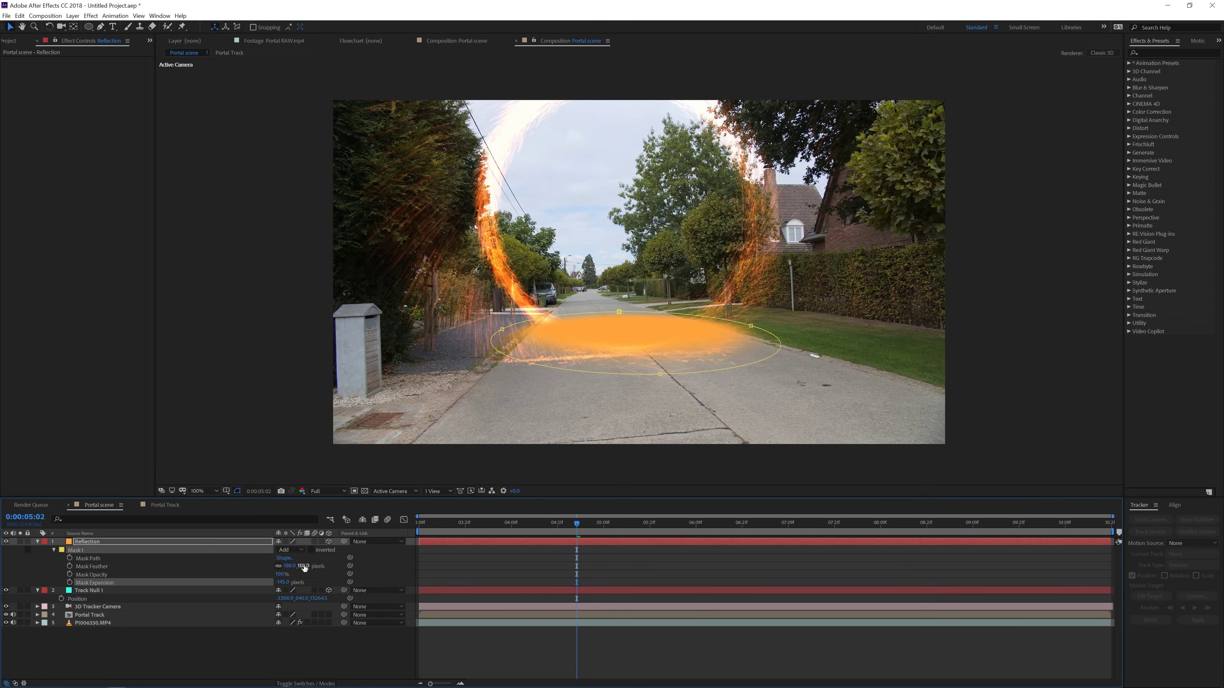
pyautogui.moveTo(294, 566); pyautogui.dragTo(271, 583)
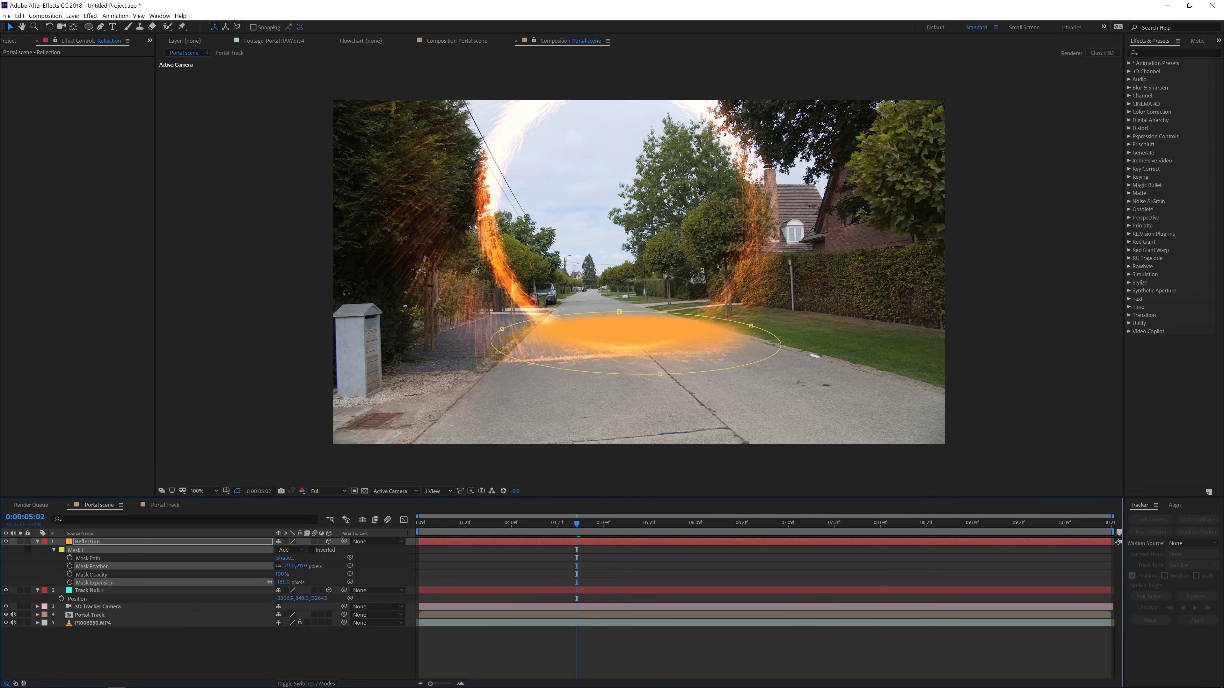
# Enlarge the Reflection layer across the road towards the camera, and pull the two side points of its mask inward.
pyautogui.click(228, 541)
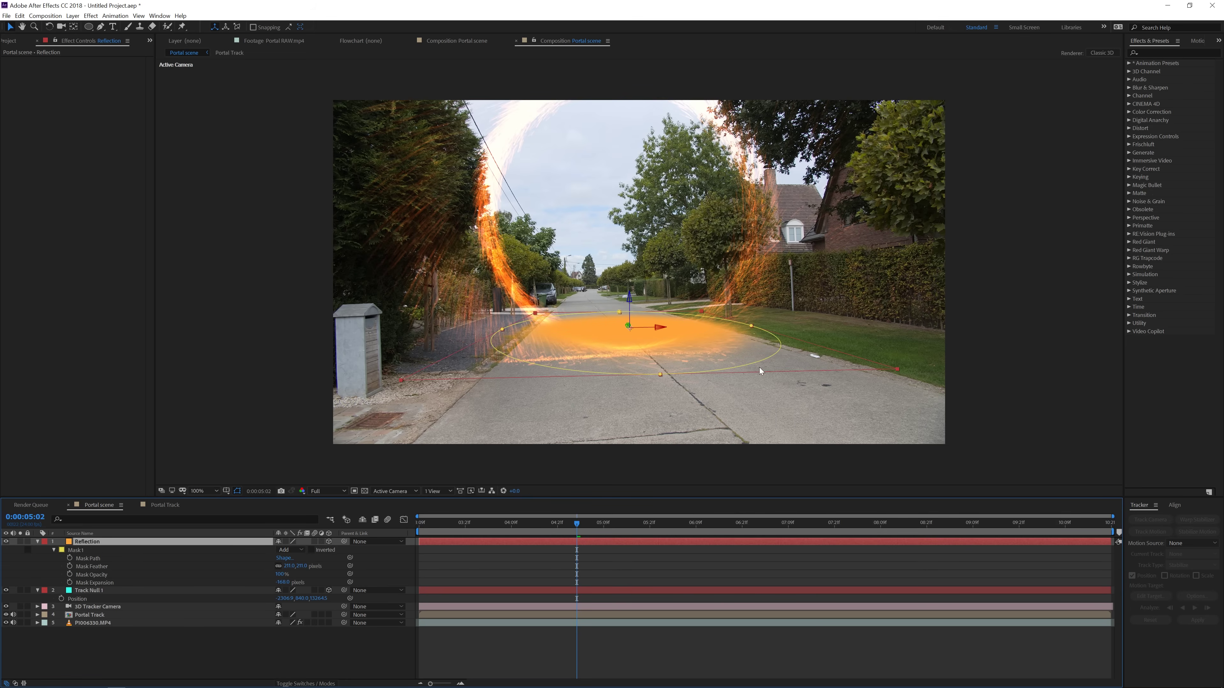
pyautogui.press('alt+KP_Add')
pyautogui.press('alt+KP_Add')
pyautogui.press('alt+KP_Add')
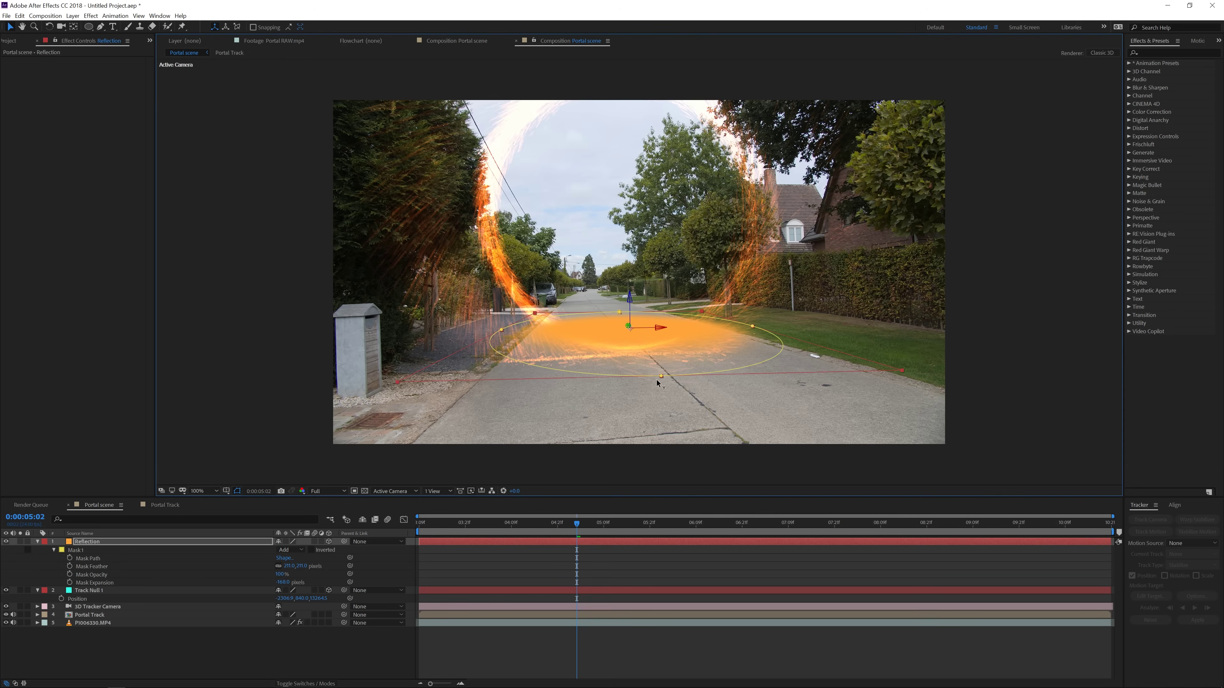
pyautogui.press('alt+KP_Add')
pyautogui.press('alt+KP_Add')
pyautogui.press('alt+KP_Add')
pyautogui.press('alt+KP_Add')
pyautogui.press('alt+KP_Add')
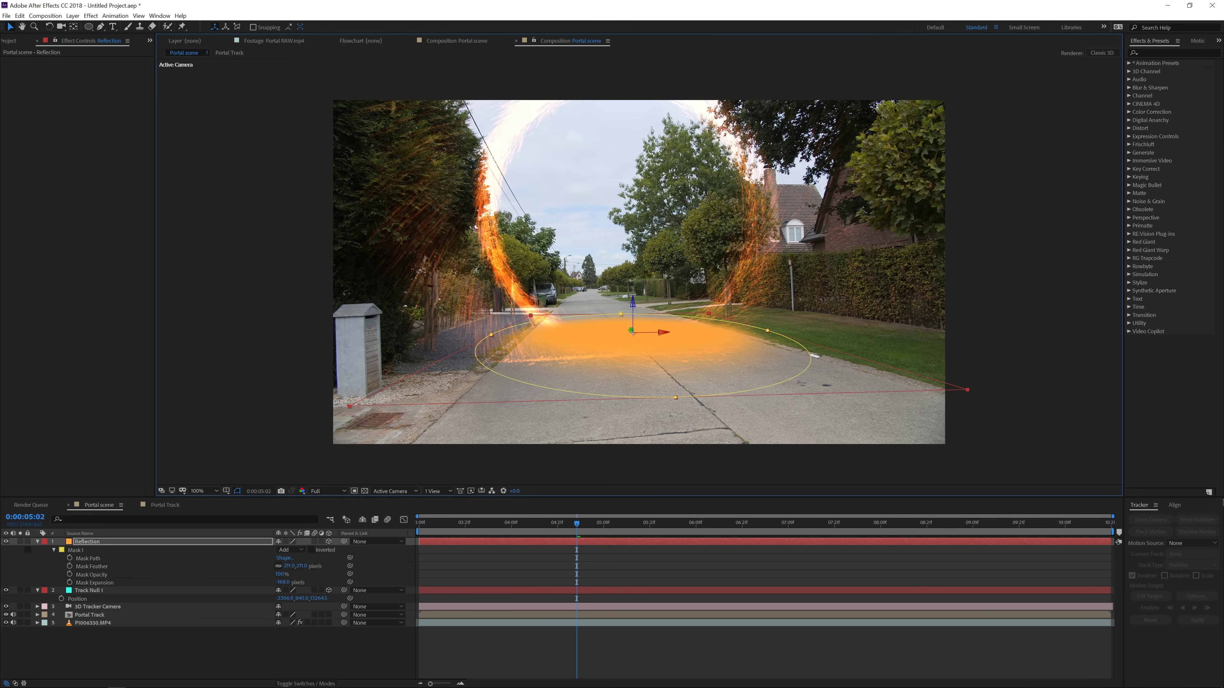
pyautogui.press('alt+KP_Add')
pyautogui.press('alt+KP_Add')
pyautogui.press('alt+KP_Add')
pyautogui.press('alt+KP_Add')
pyautogui.moveTo(633, 332); pyautogui.dragTo(635, 337)
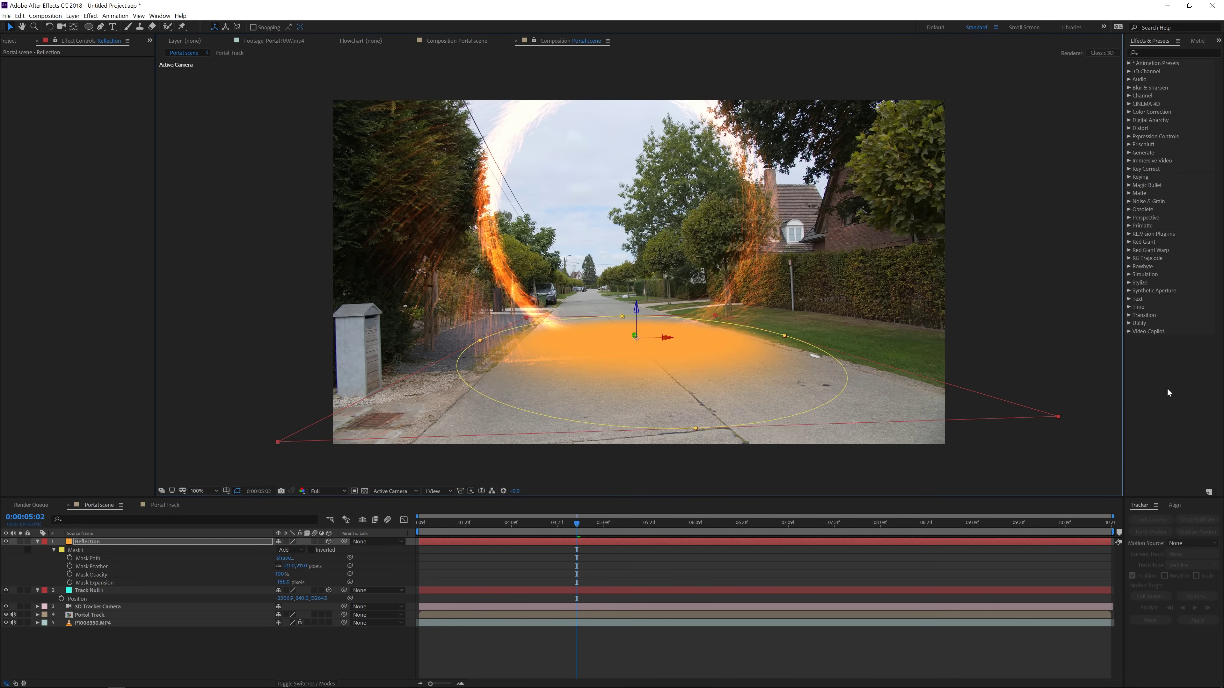
pyautogui.moveTo(480, 340); pyautogui.dragTo(501, 338)
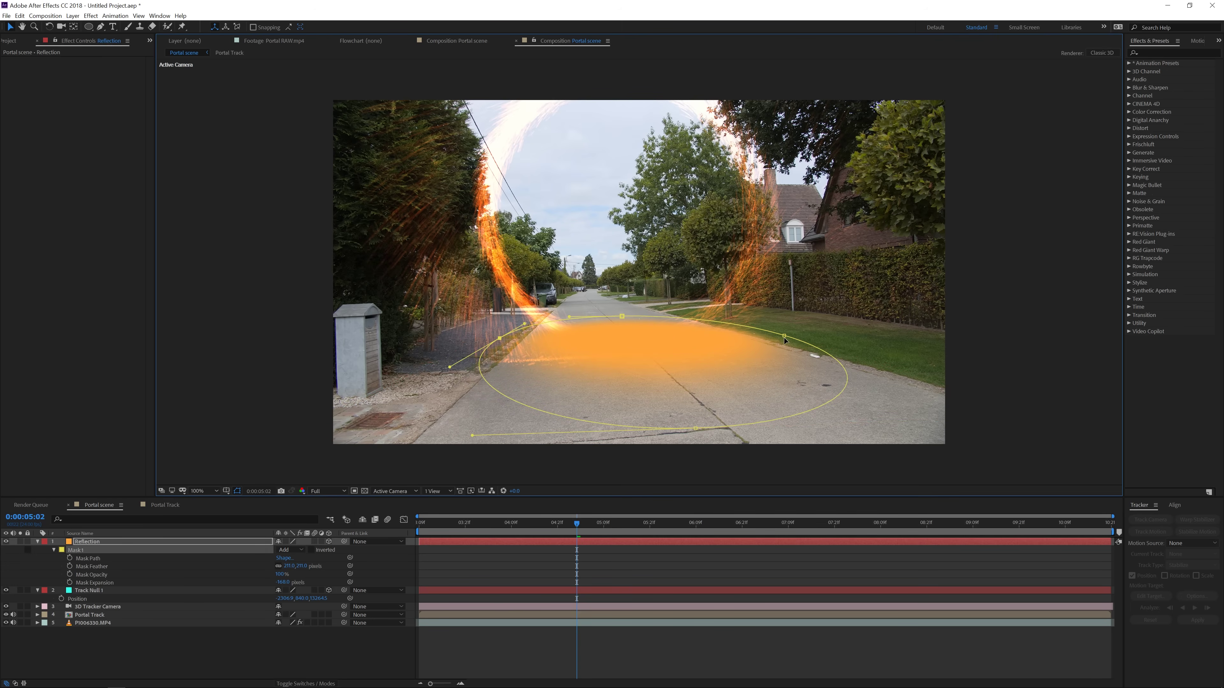
pyautogui.moveTo(784, 337); pyautogui.dragTo(770, 342)
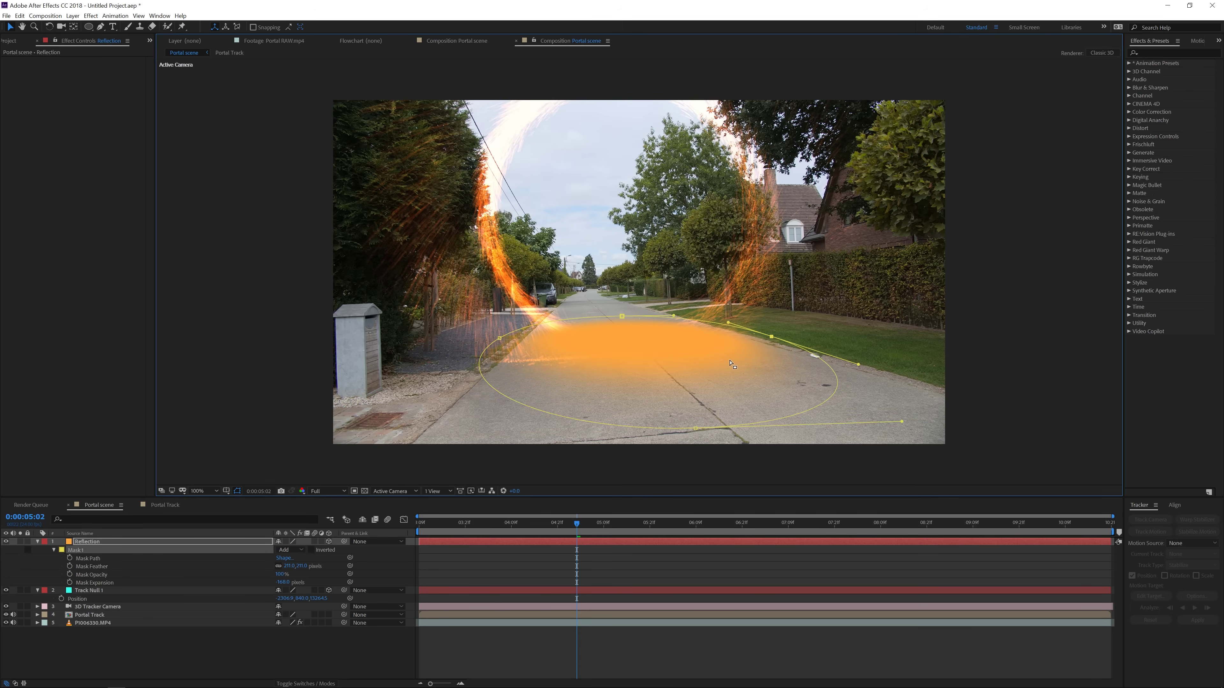
# Set the Reflection layer's blending mode to Add and move the layer directly above the street footage.
pyautogui.press('F4')
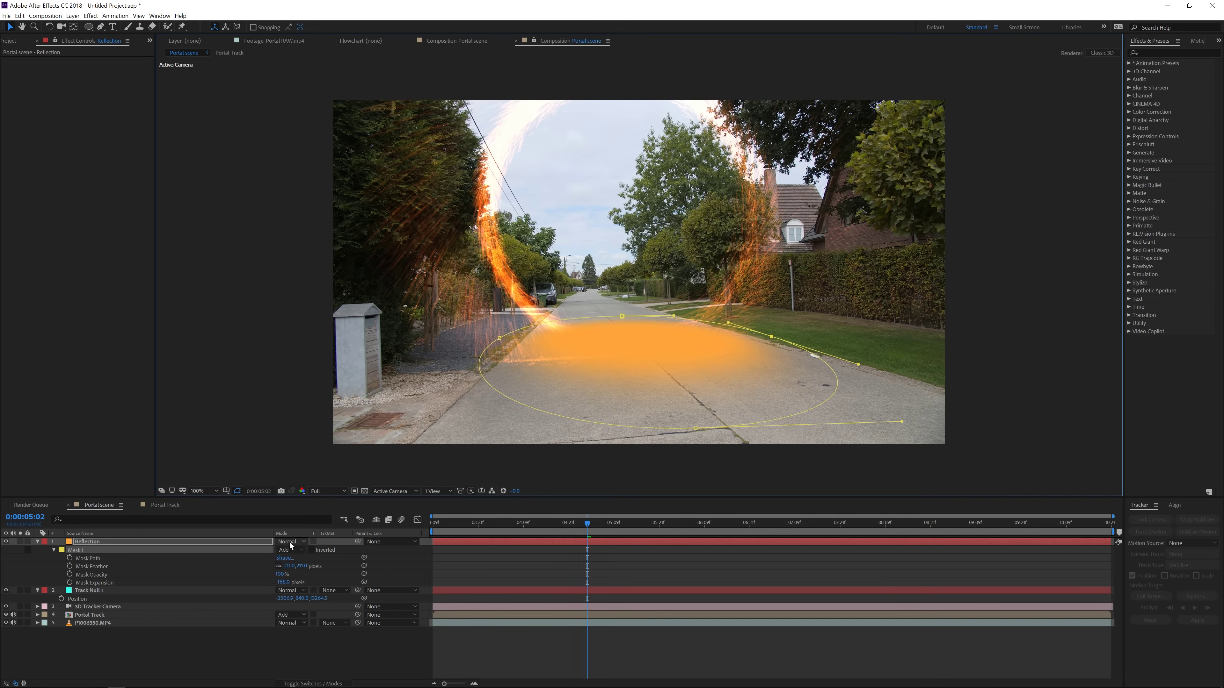
pyautogui.click(289, 542)
pyautogui.click(296, 245)
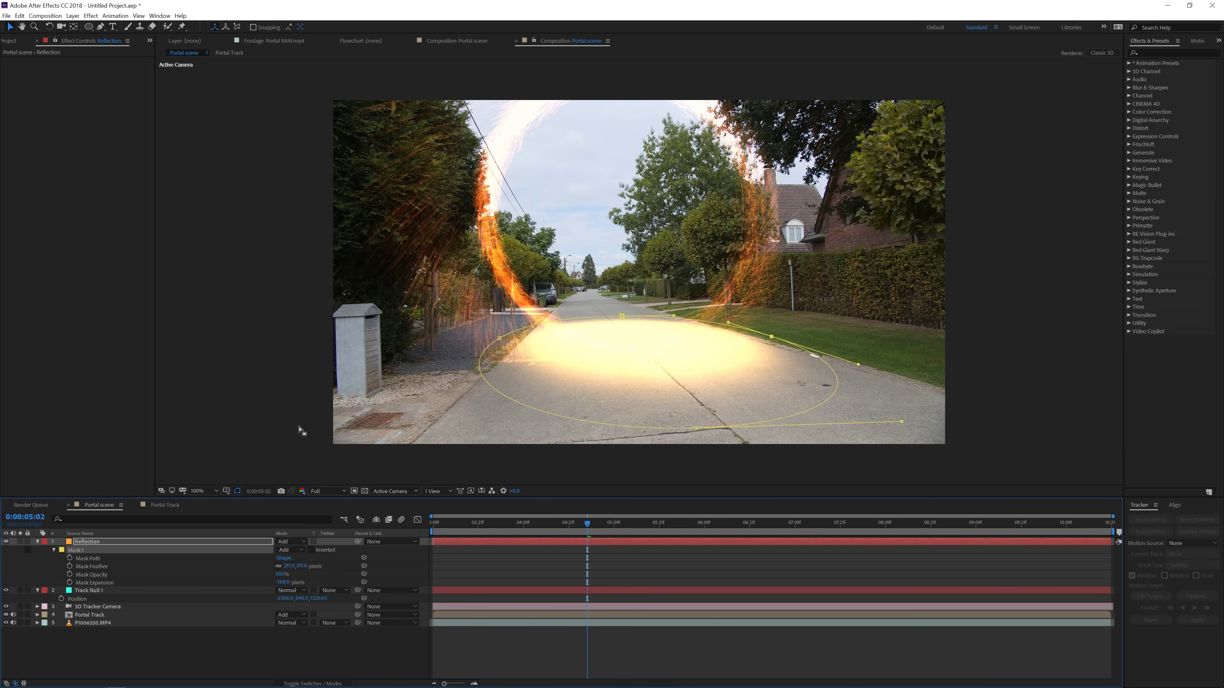
pyautogui.moveTo(129, 541); pyautogui.dragTo(113, 621)
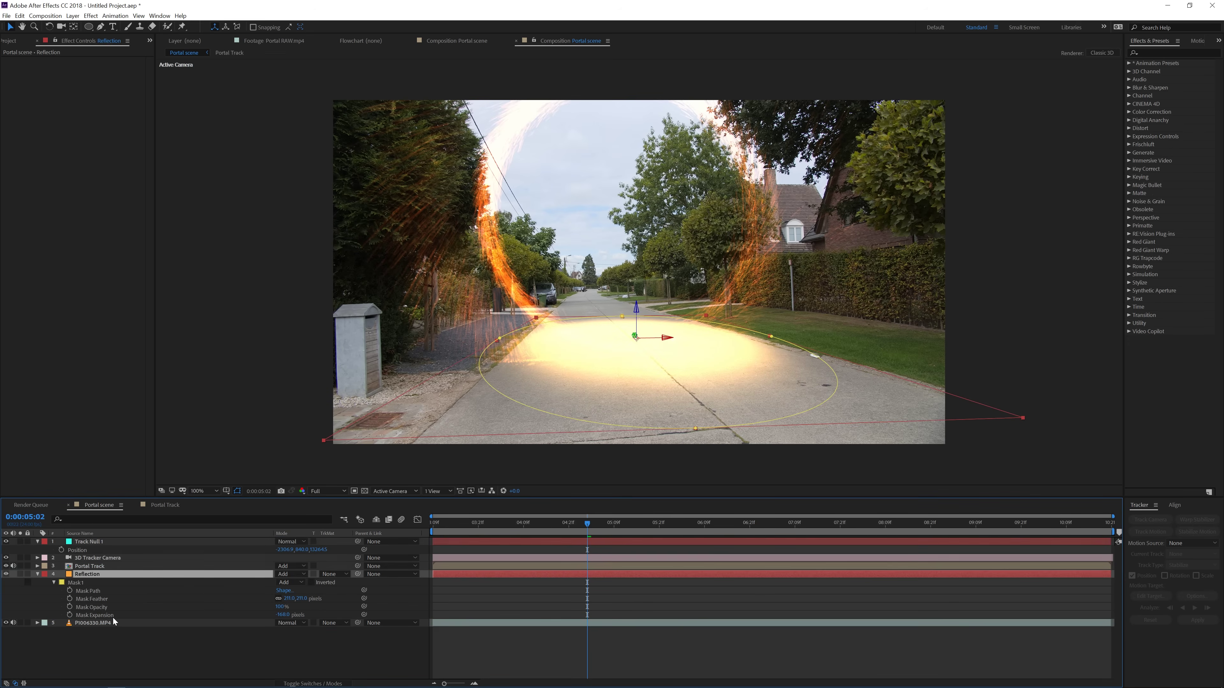
pyautogui.click(124, 631)
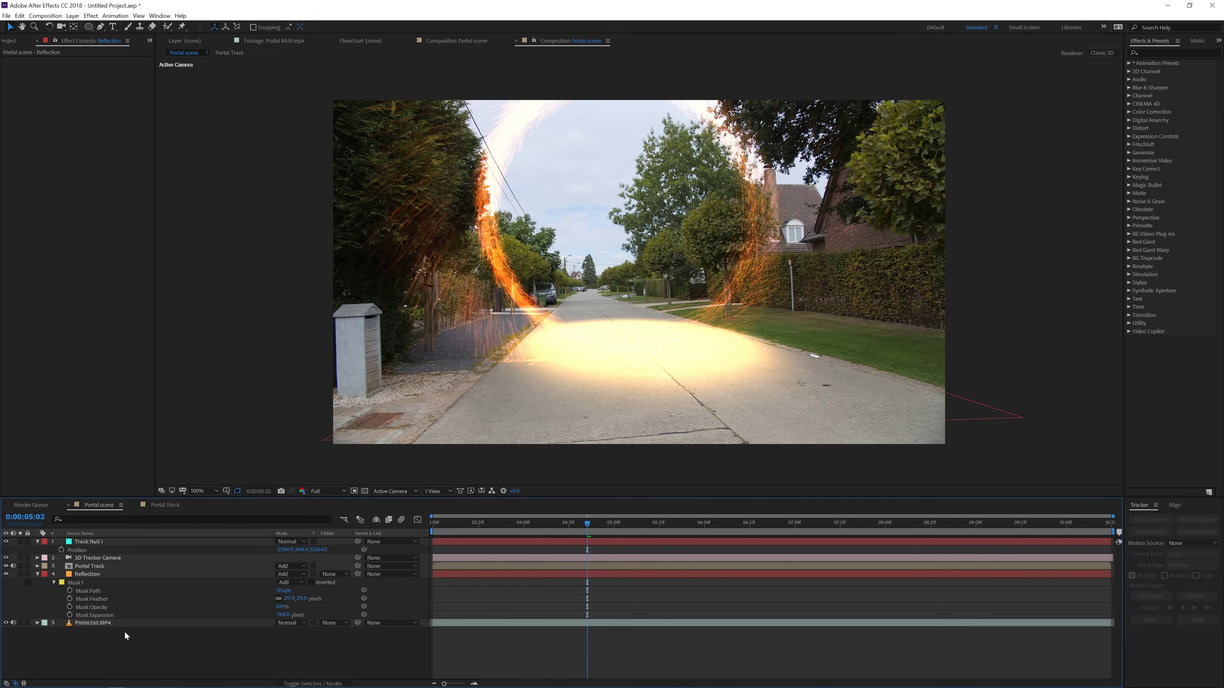
# Duplicate the street footage layer and apply the Tint effect to the upper copy.
pyautogui.click(115, 623)
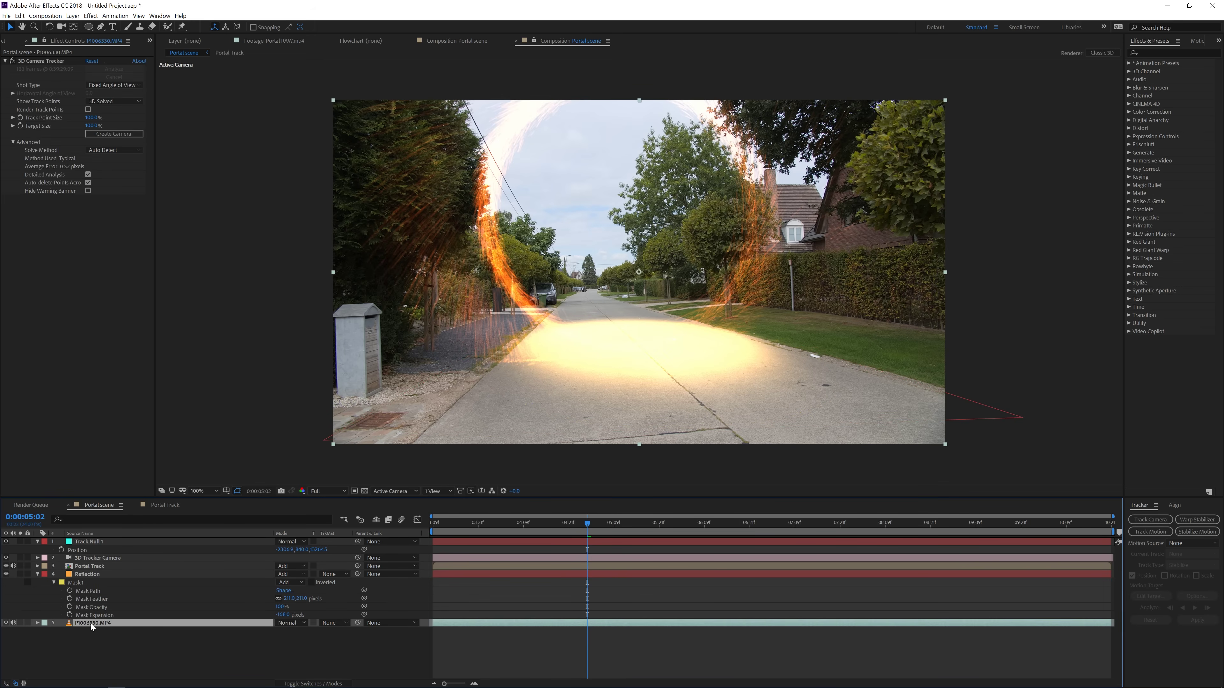
pyautogui.hotkey('ctrl', 'd')
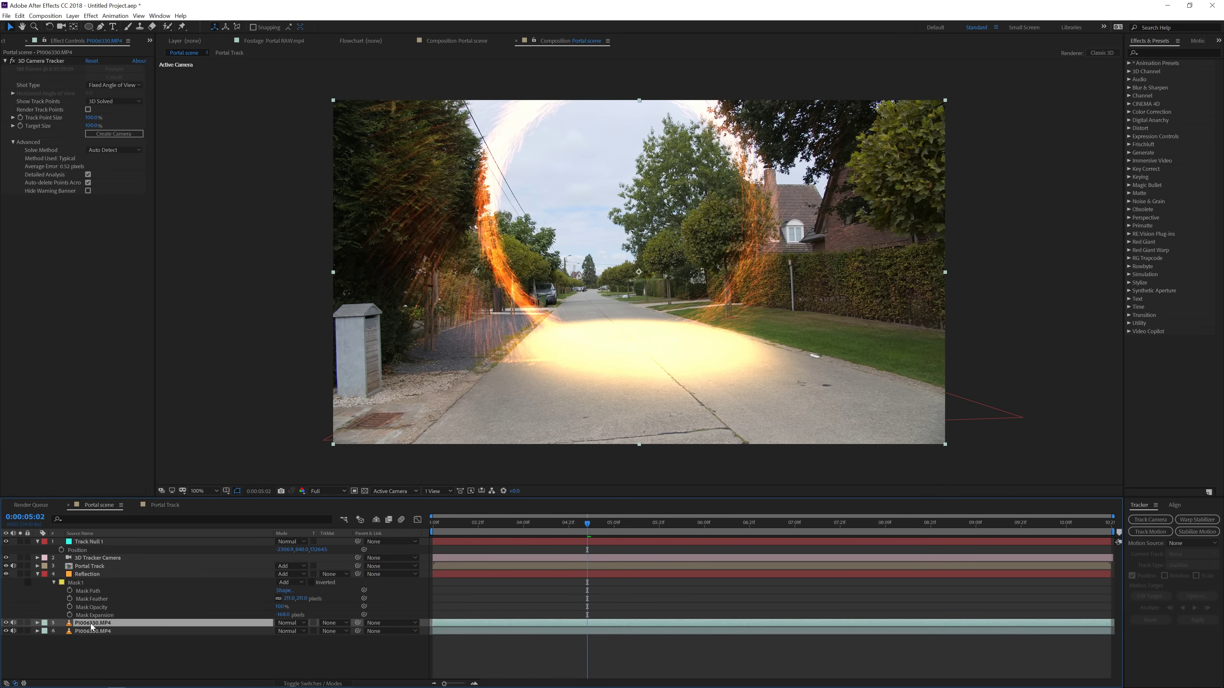
pyautogui.click(20, 15)
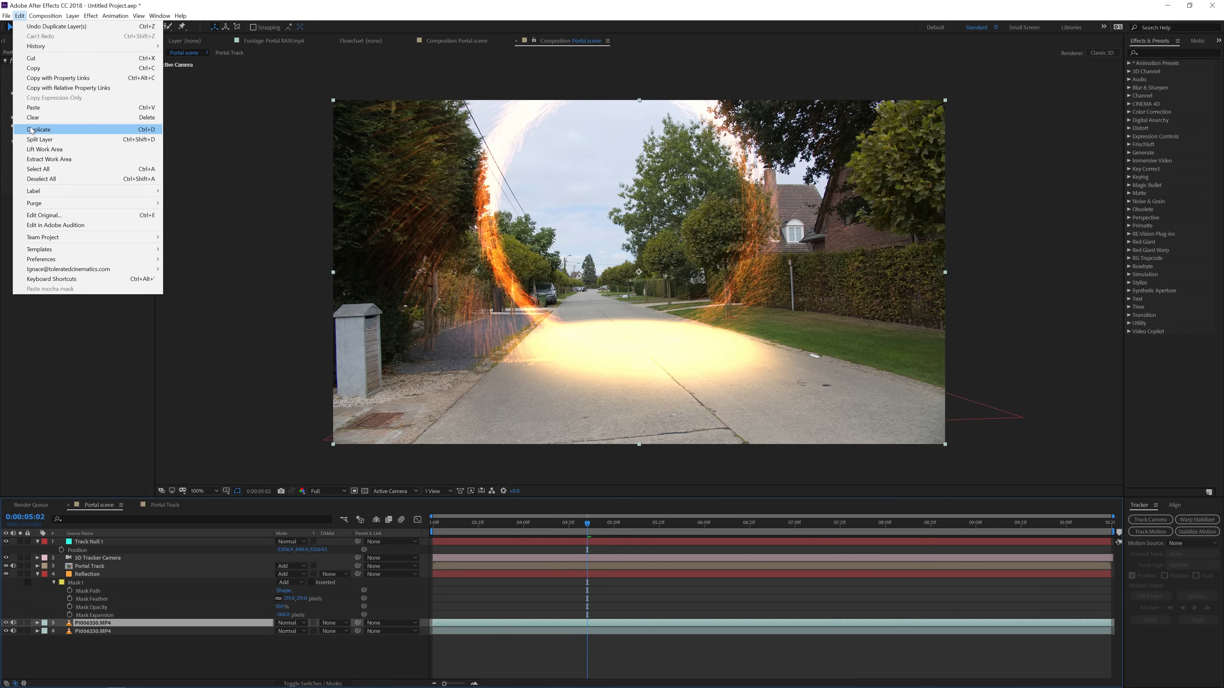
pyautogui.click(103, 628)
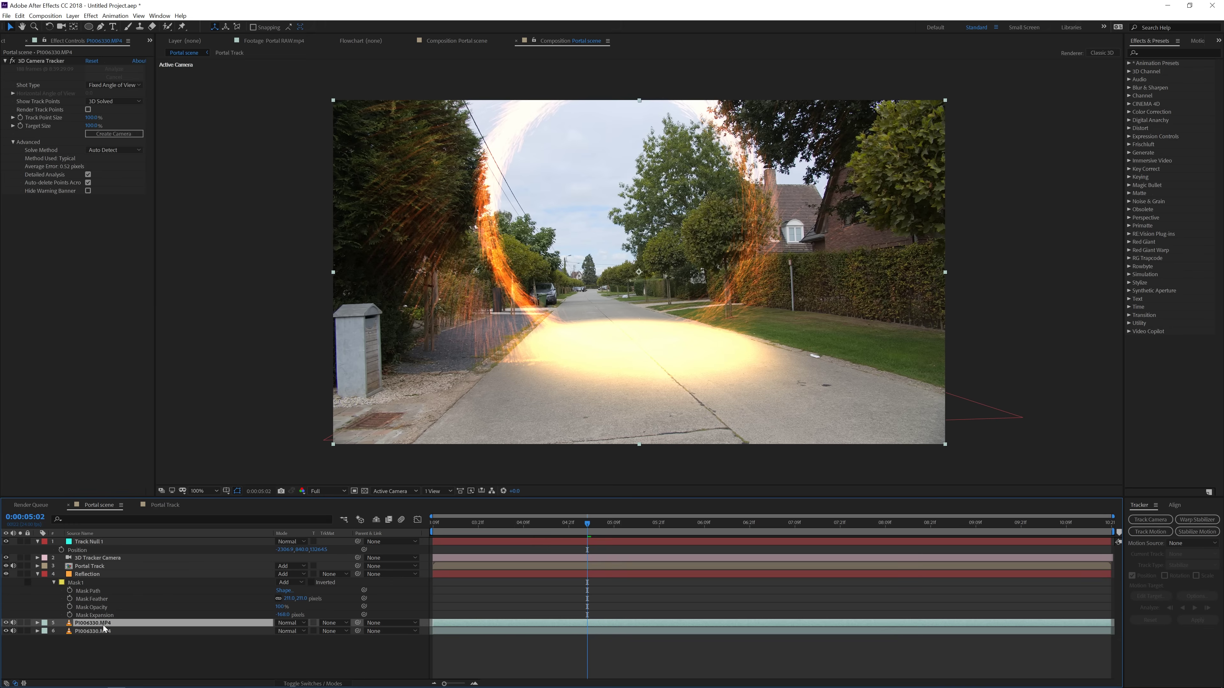
pyautogui.click(90, 15)
pyautogui.moveTo(137, 109)
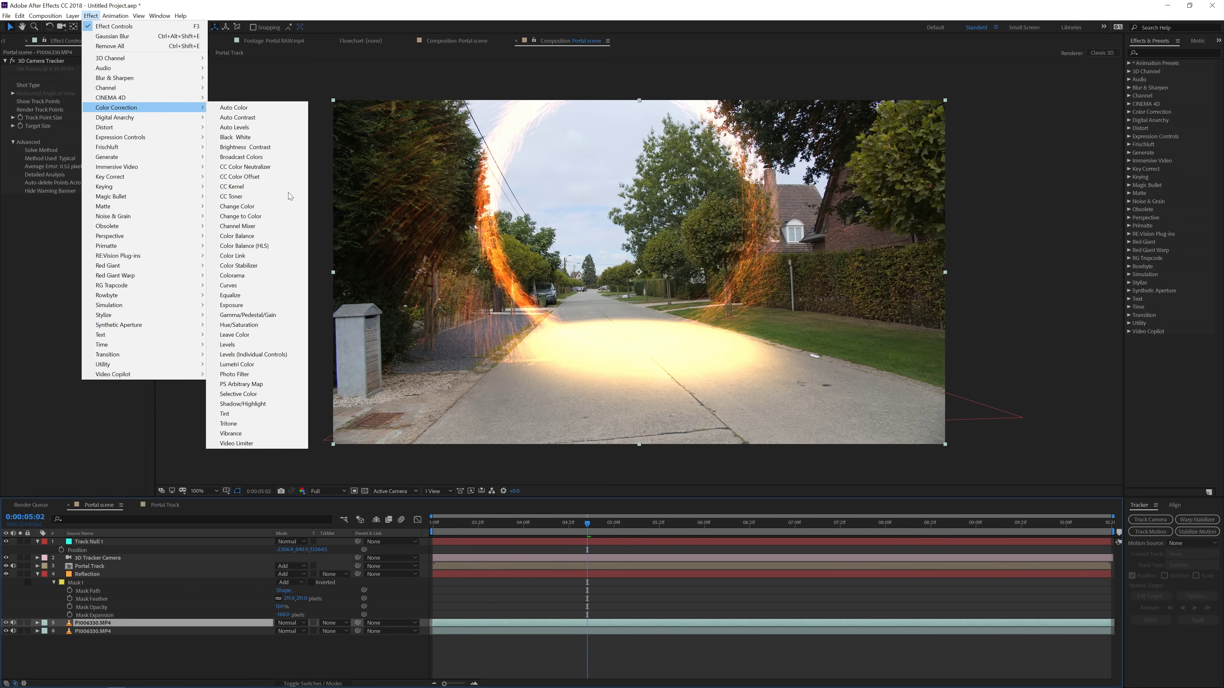
pyautogui.click(259, 414)
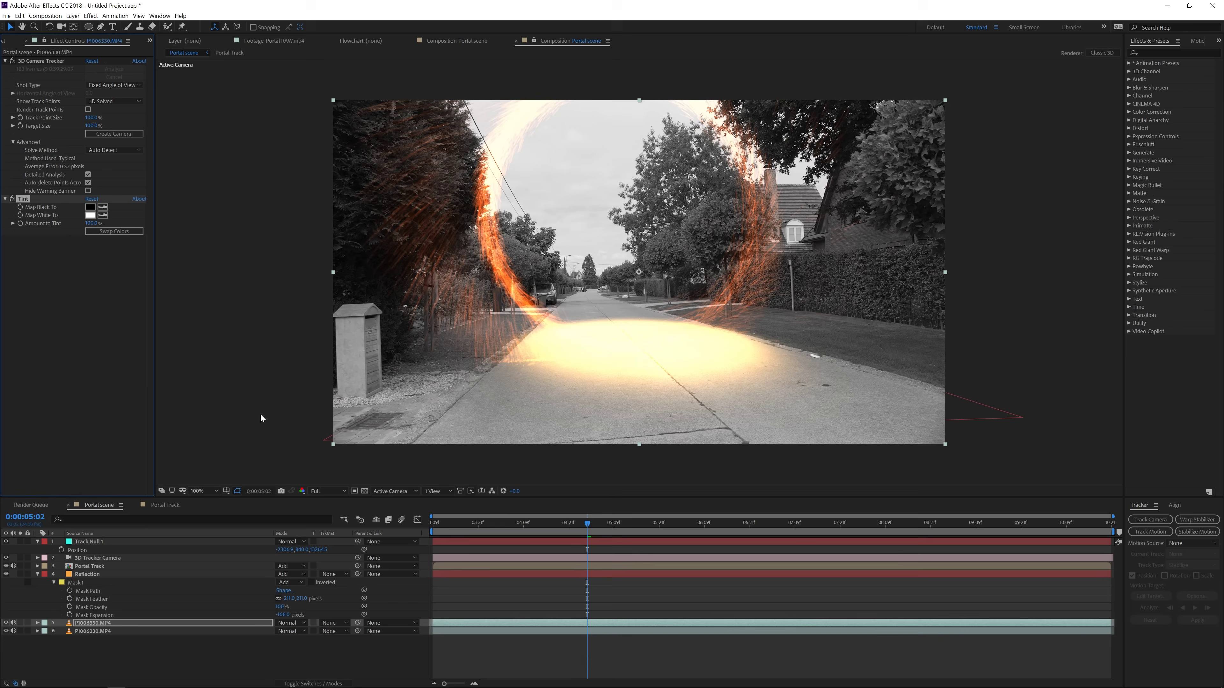
# Apply Levels to the tinted footage copy, raising Input Black and lowering Input White and Gamma for a high-contrast black-and-white road image.
pyautogui.click(90, 16)
pyautogui.moveTo(114, 108)
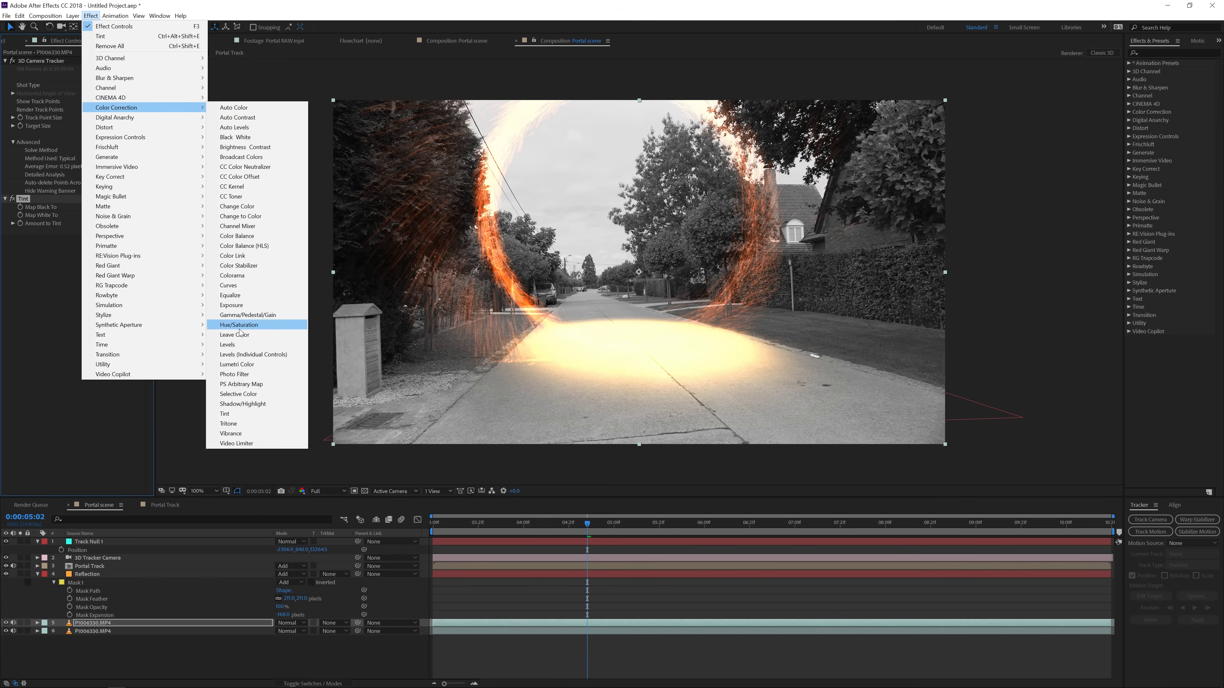
pyautogui.click(229, 344)
pyautogui.moveTo(29, 297); pyautogui.dragTo(37, 297)
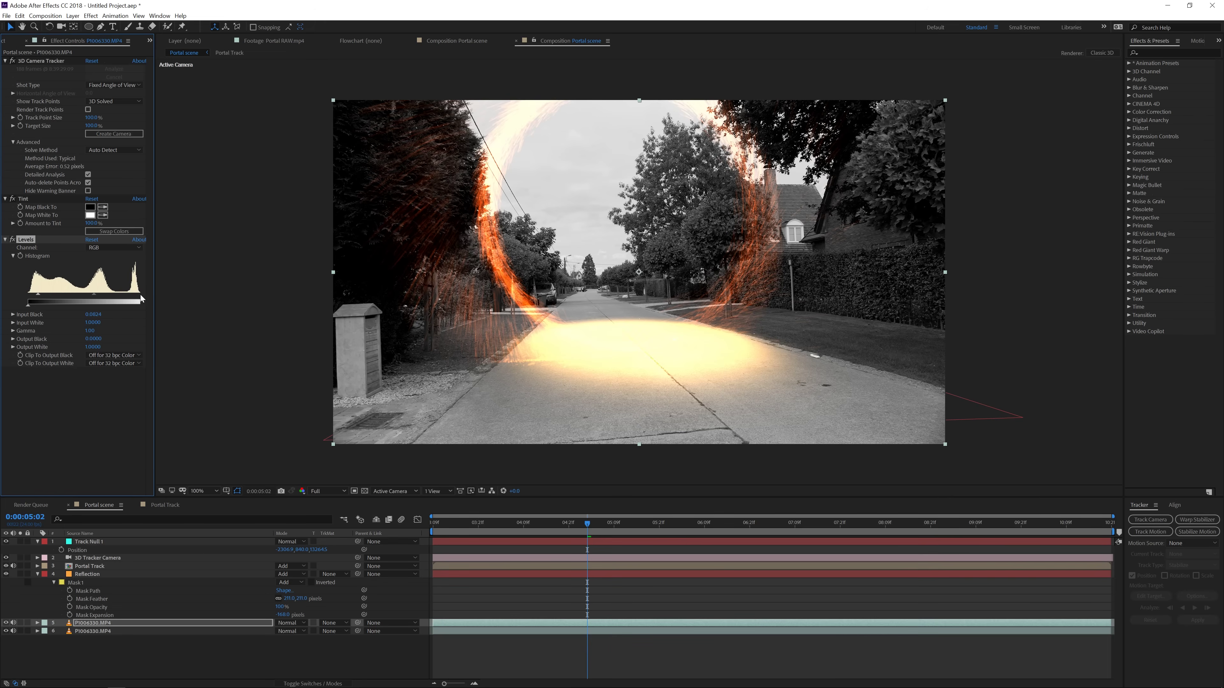
pyautogui.moveTo(138, 298); pyautogui.dragTo(101, 298)
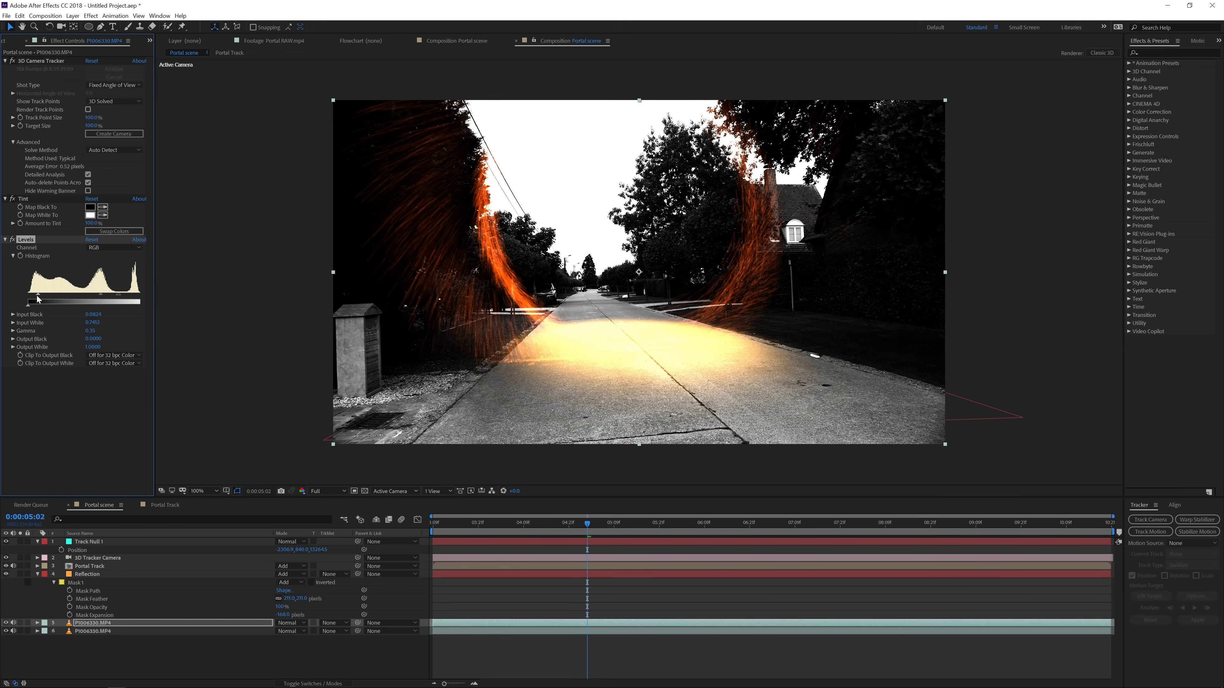
pyautogui.moveTo(50, 298); pyautogui.dragTo(40, 299)
pyautogui.moveTo(121, 297); pyautogui.dragTo(112, 293)
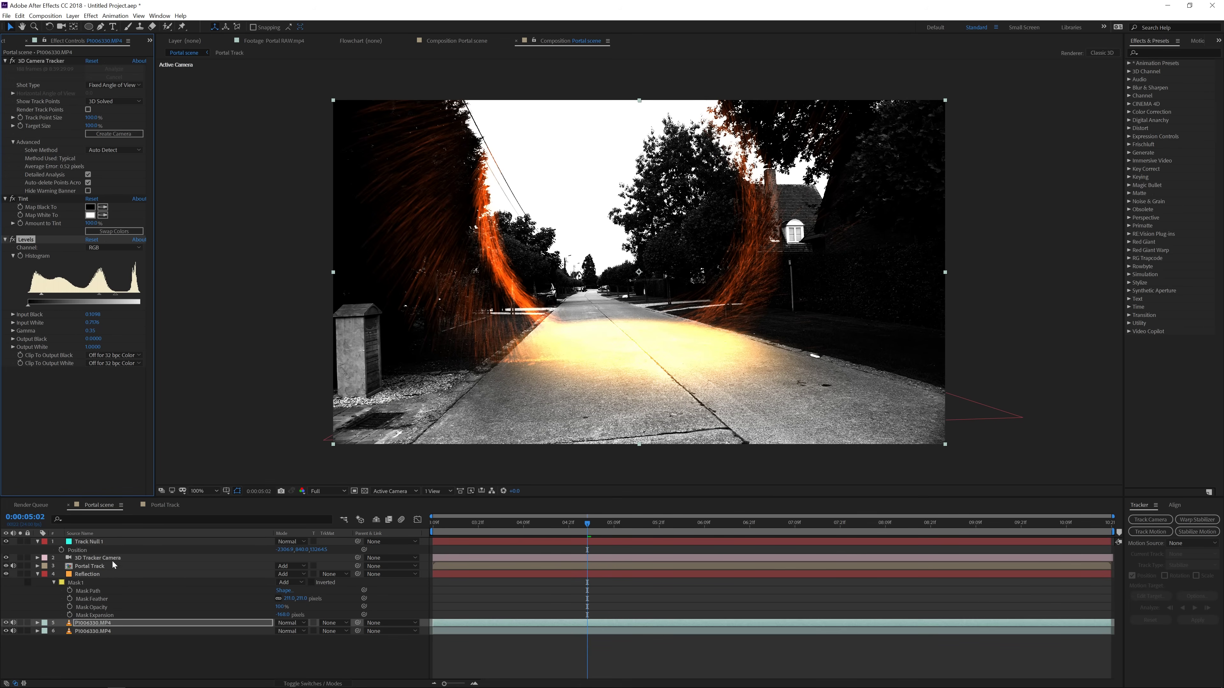
pyautogui.click(92, 624)
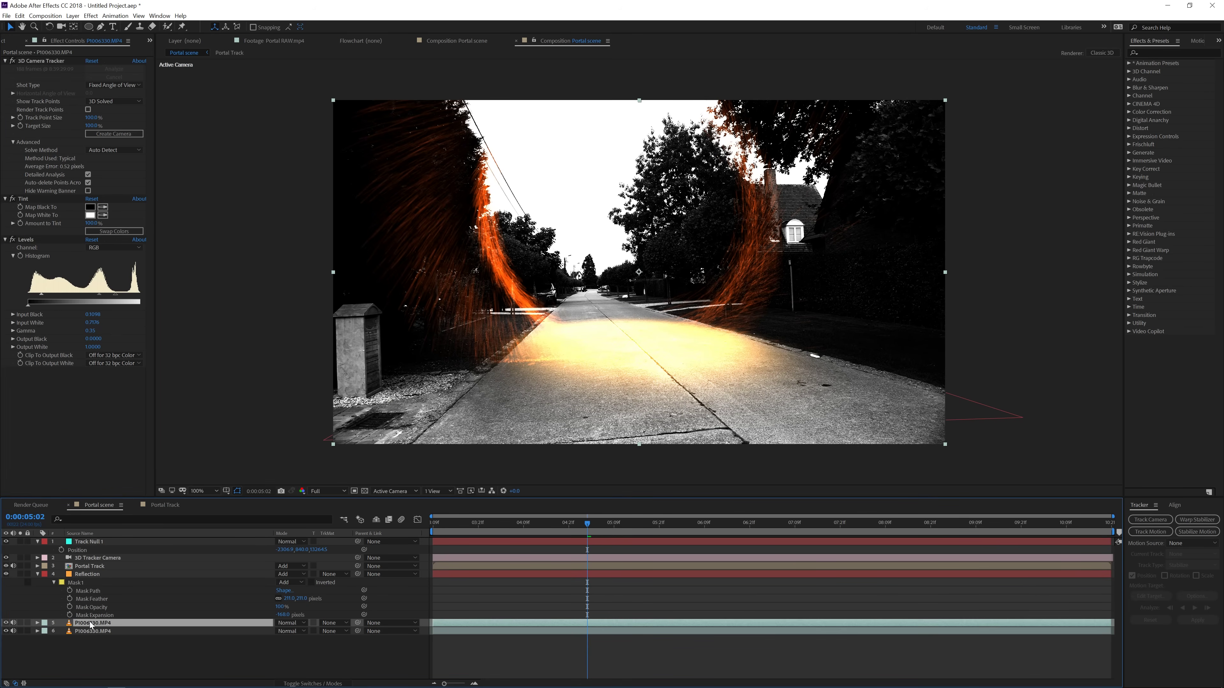
# Move the black-and-white footage copy directly above the Reflection layer and use it as that layer's luma matte.
pyautogui.moveTo(91, 625); pyautogui.dragTo(89, 578)
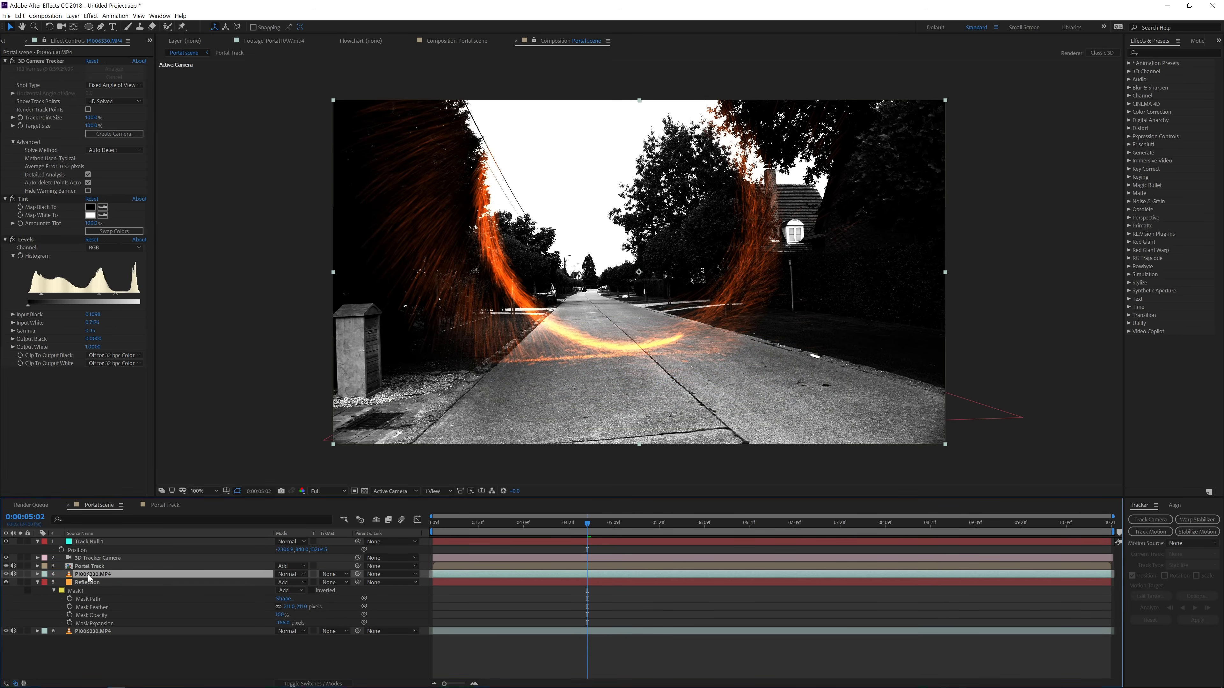
pyautogui.click(89, 582)
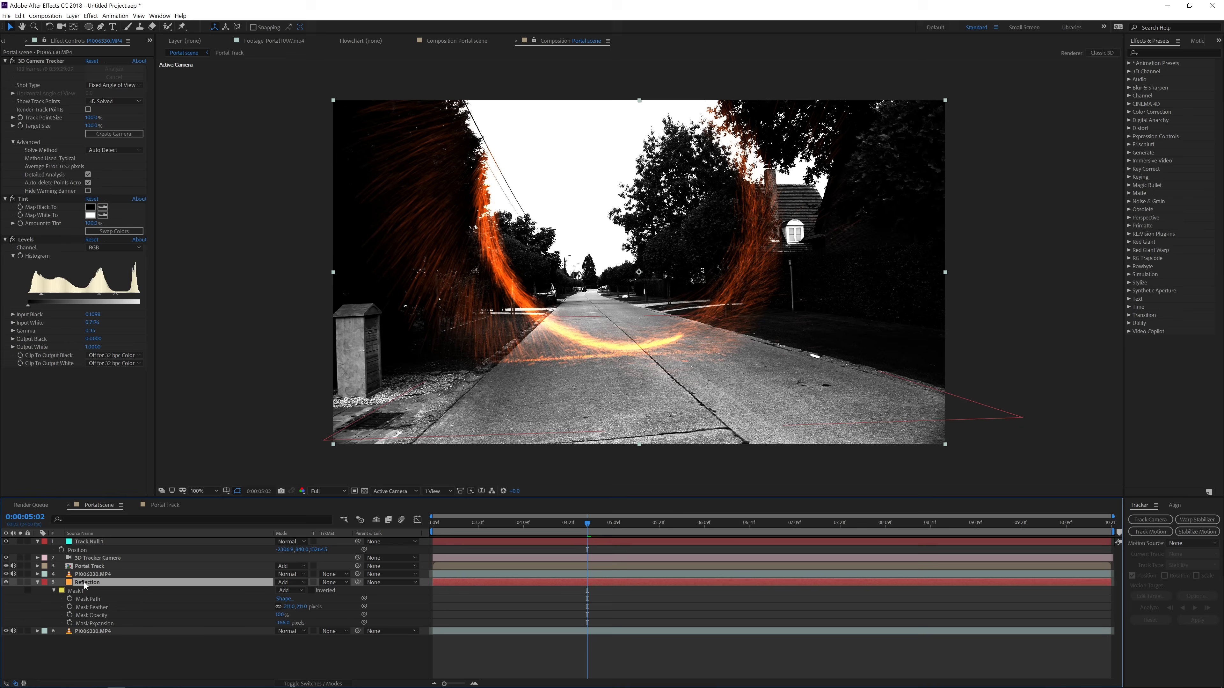
pyautogui.click(332, 583)
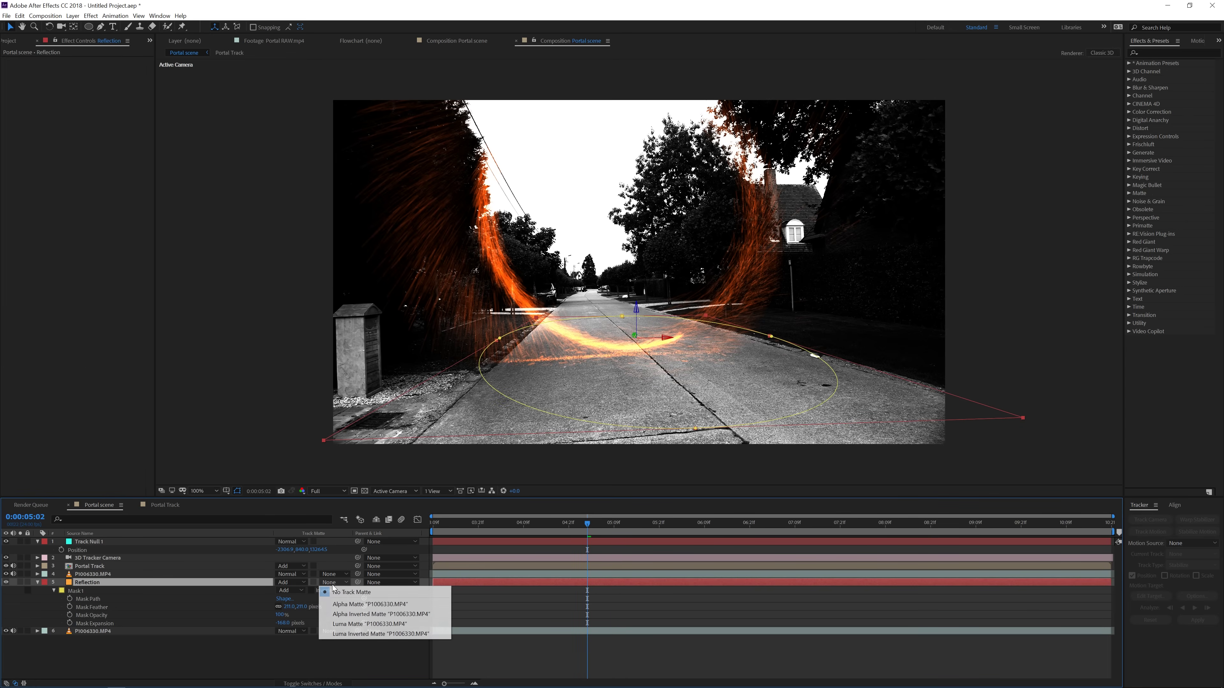
pyautogui.click(349, 624)
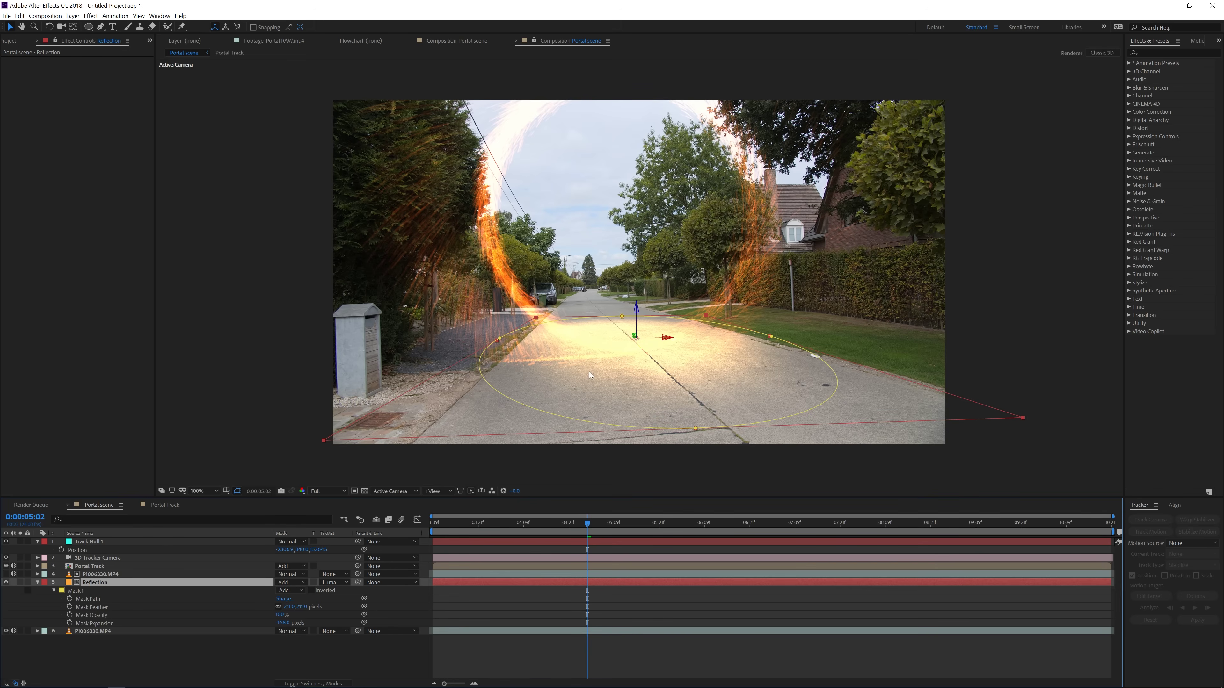
pyautogui.press('.')
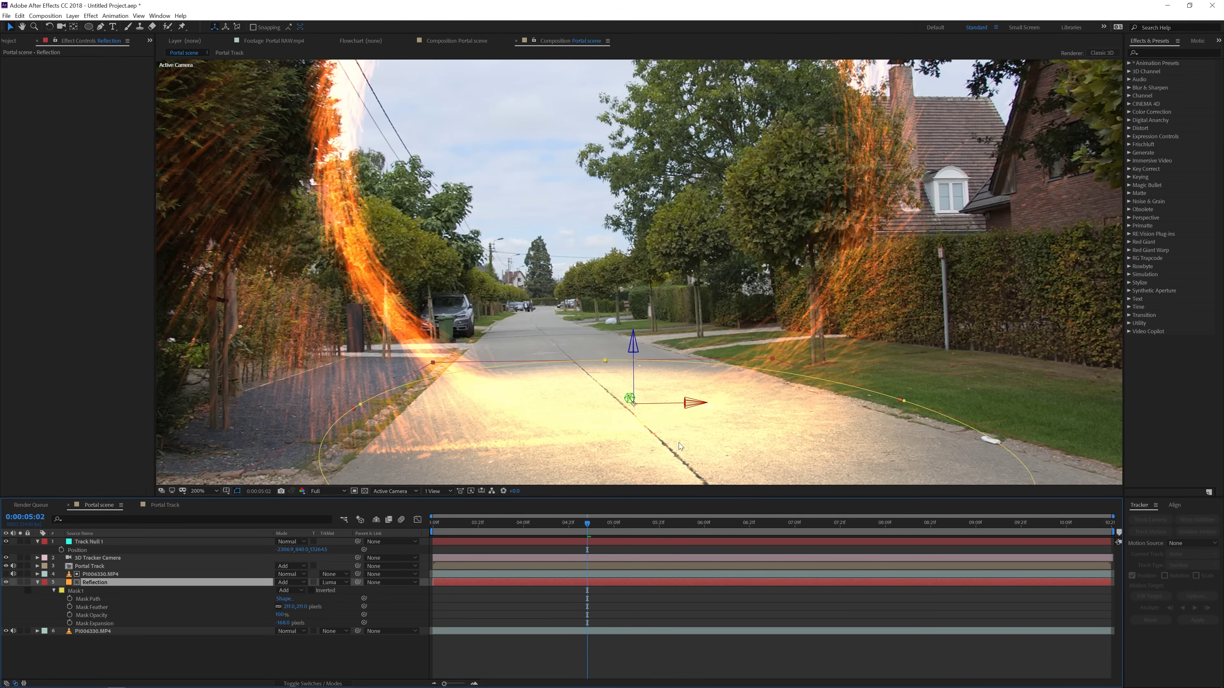
pyautogui.press(',')
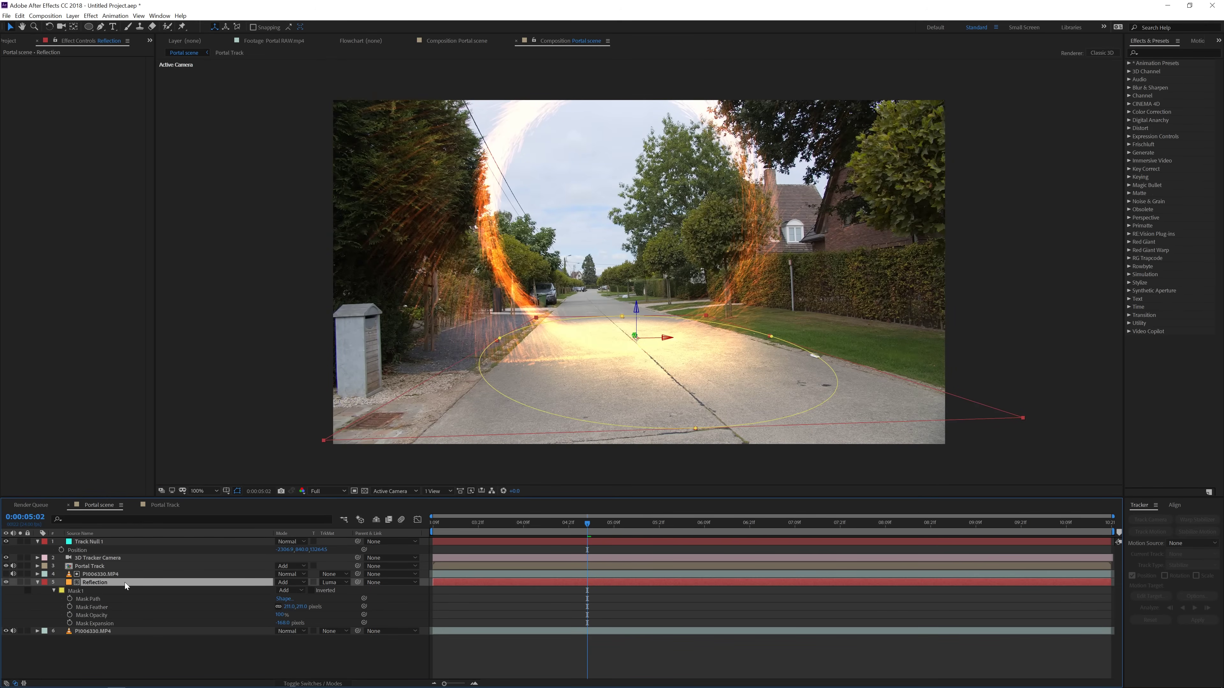
# Lower the Reflection layer's opacity and enlarge the layer across the road towards the camera.
pyautogui.press('t')
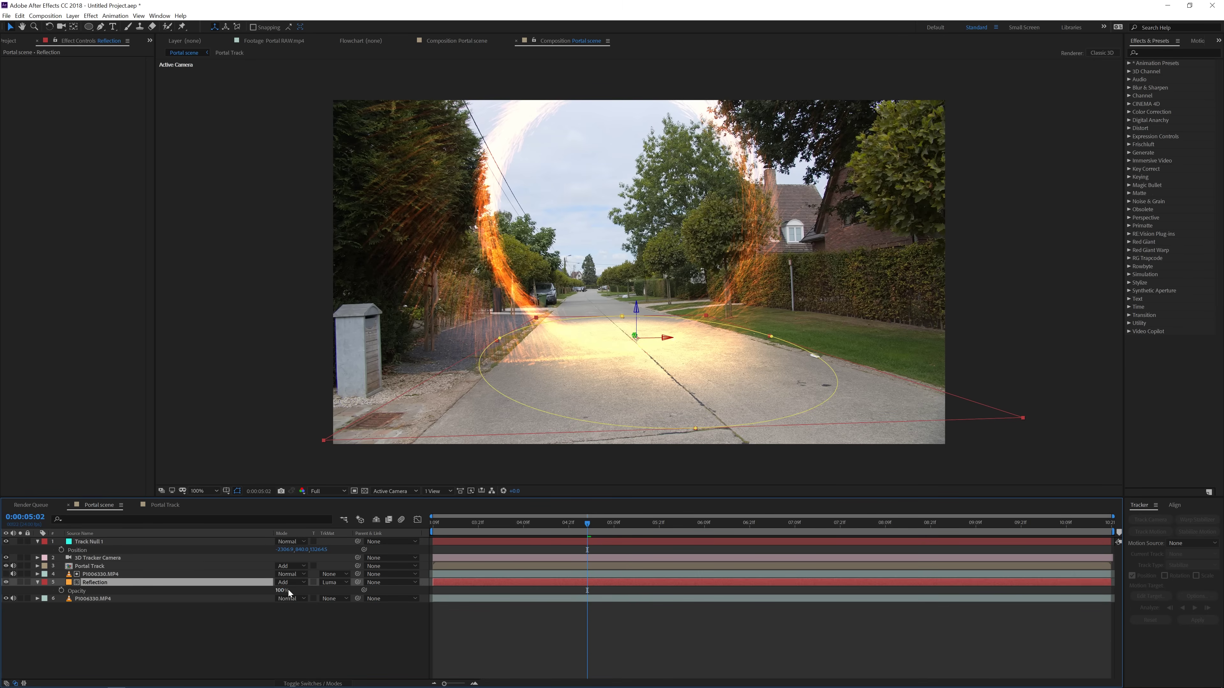
pyautogui.moveTo(285, 591); pyautogui.dragTo(268, 590)
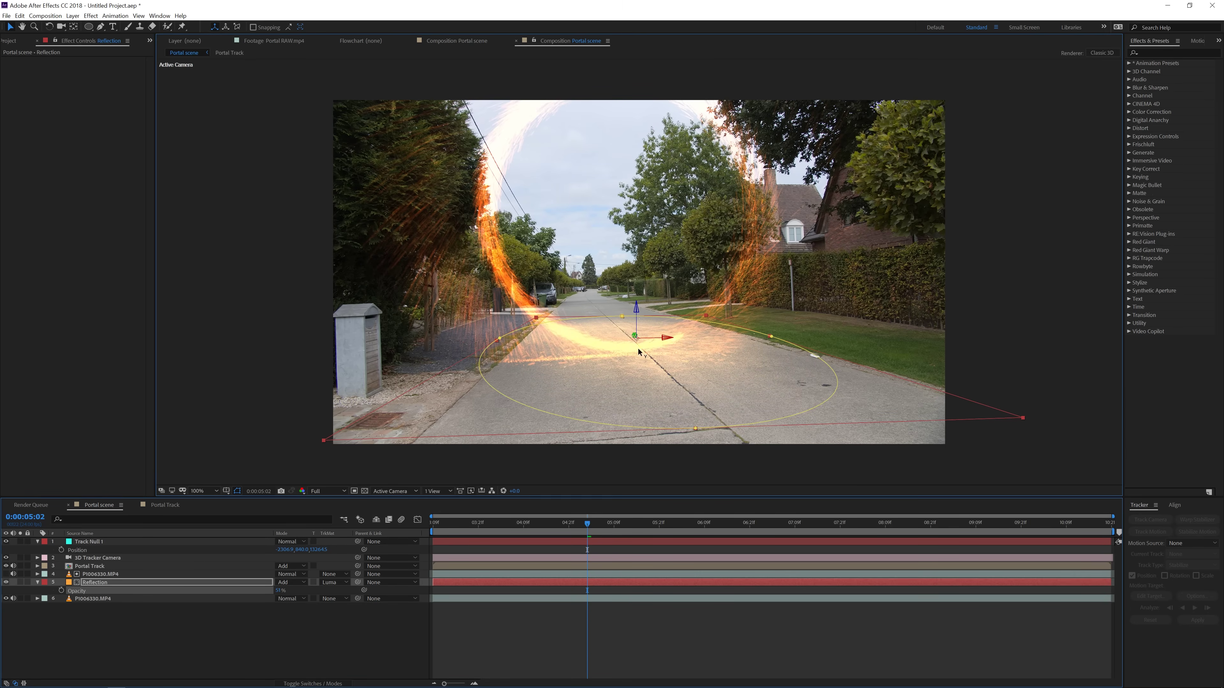
pyautogui.moveTo(637, 348); pyautogui.dragTo(641, 346)
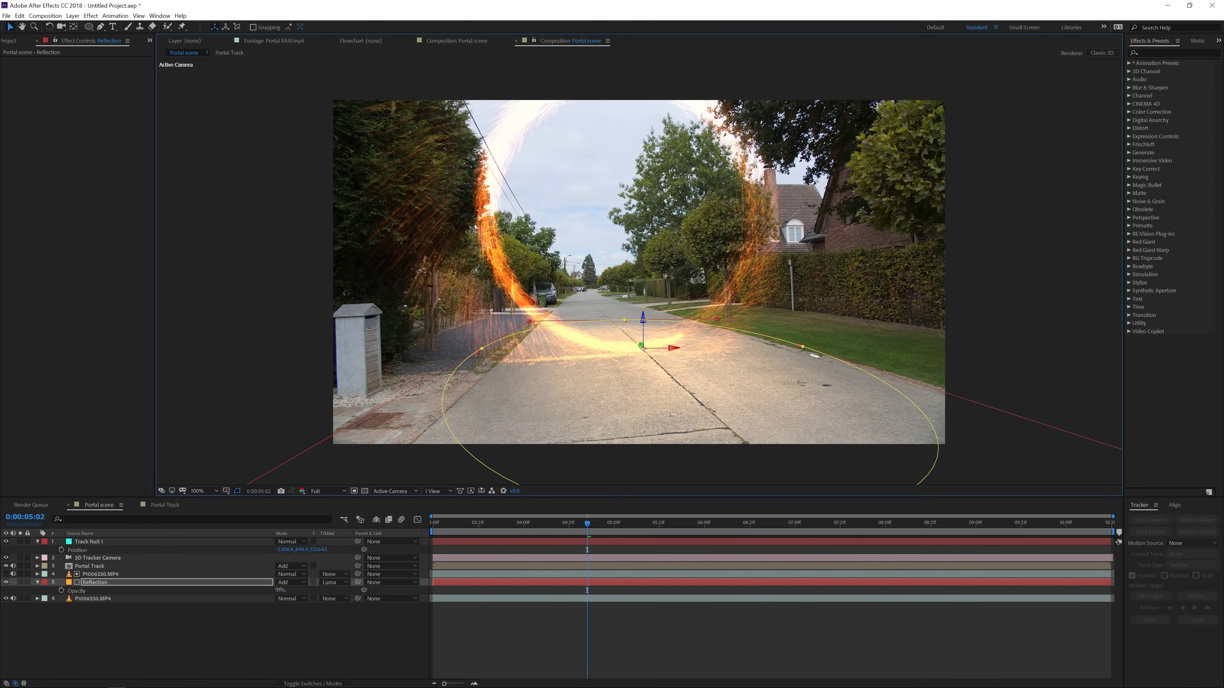
# Raise the Reflection layer's opacity for a stronger glow on the road and save the project.
pyautogui.moveTo(282, 592); pyautogui.dragTo(288, 589)
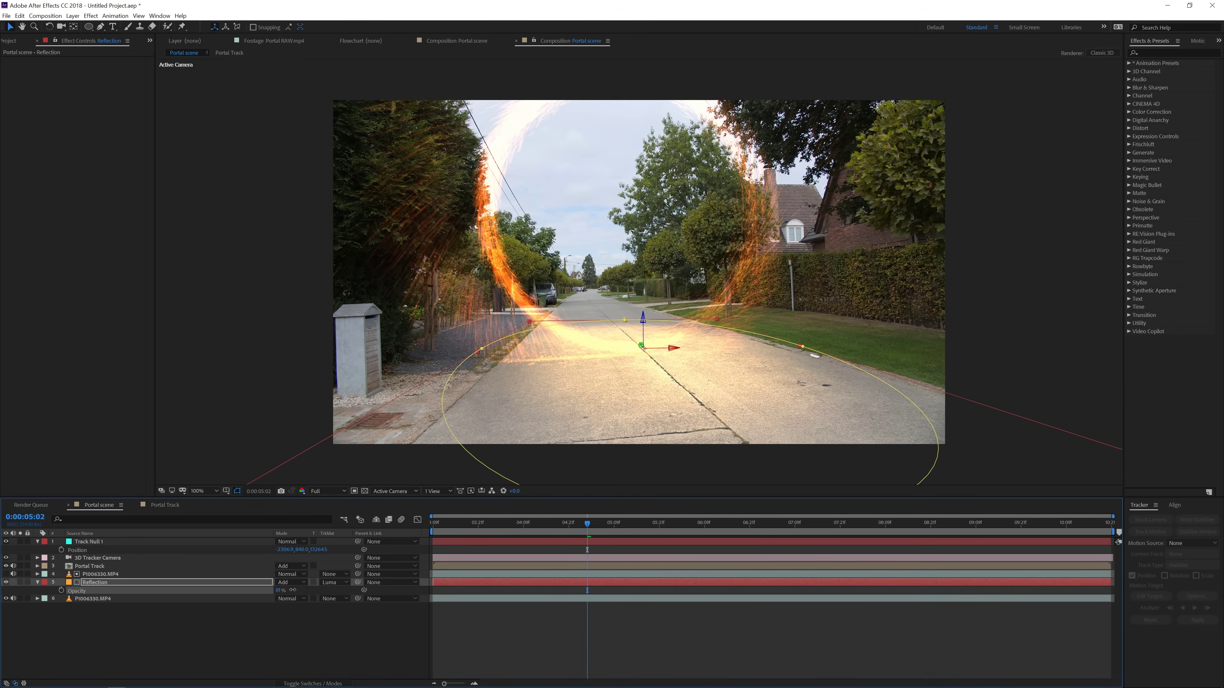
pyautogui.click(307, 626)
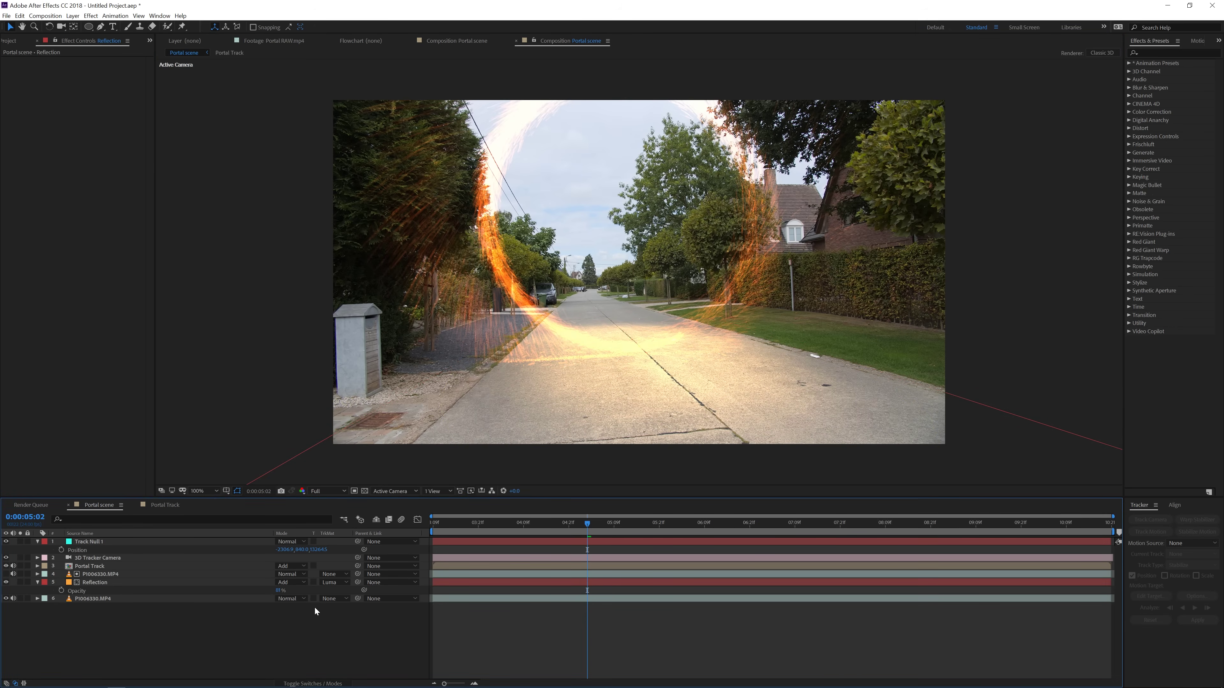
pyautogui.hotkey('ctrl', 's')
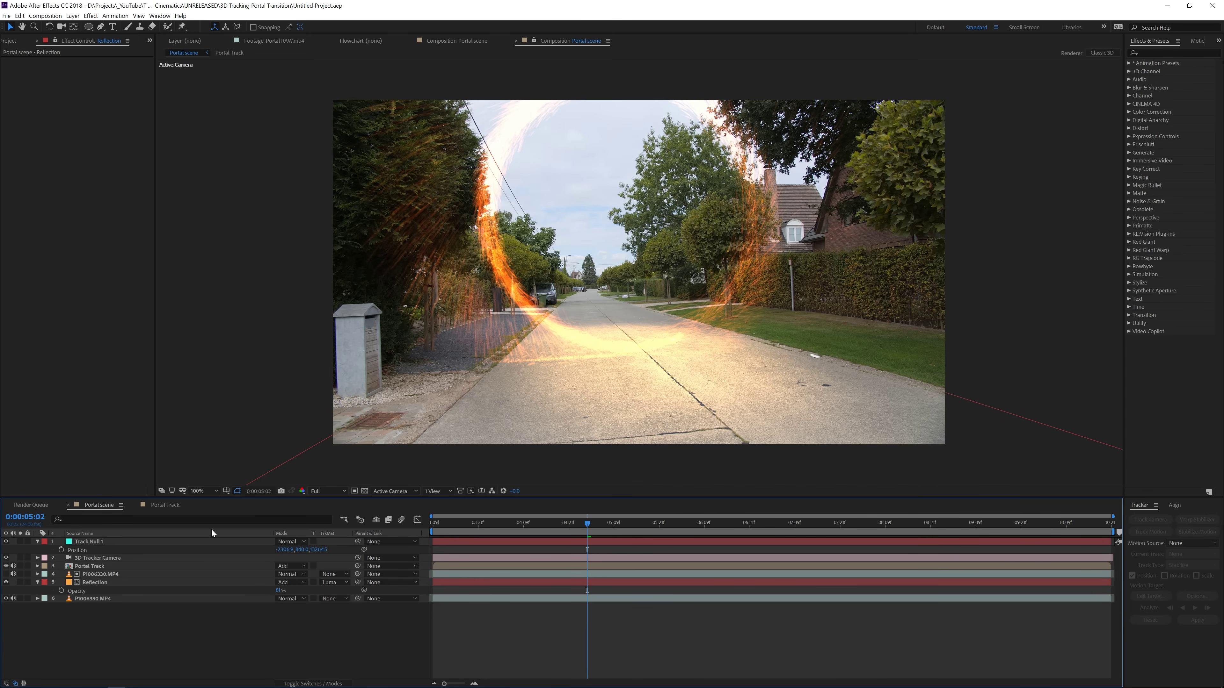
# Create a black solid layer named Alpha in the Portal scene composition.
pyautogui.rightClick(162, 629)
pyautogui.moveTo(195, 535)
pyautogui.click(304, 558)
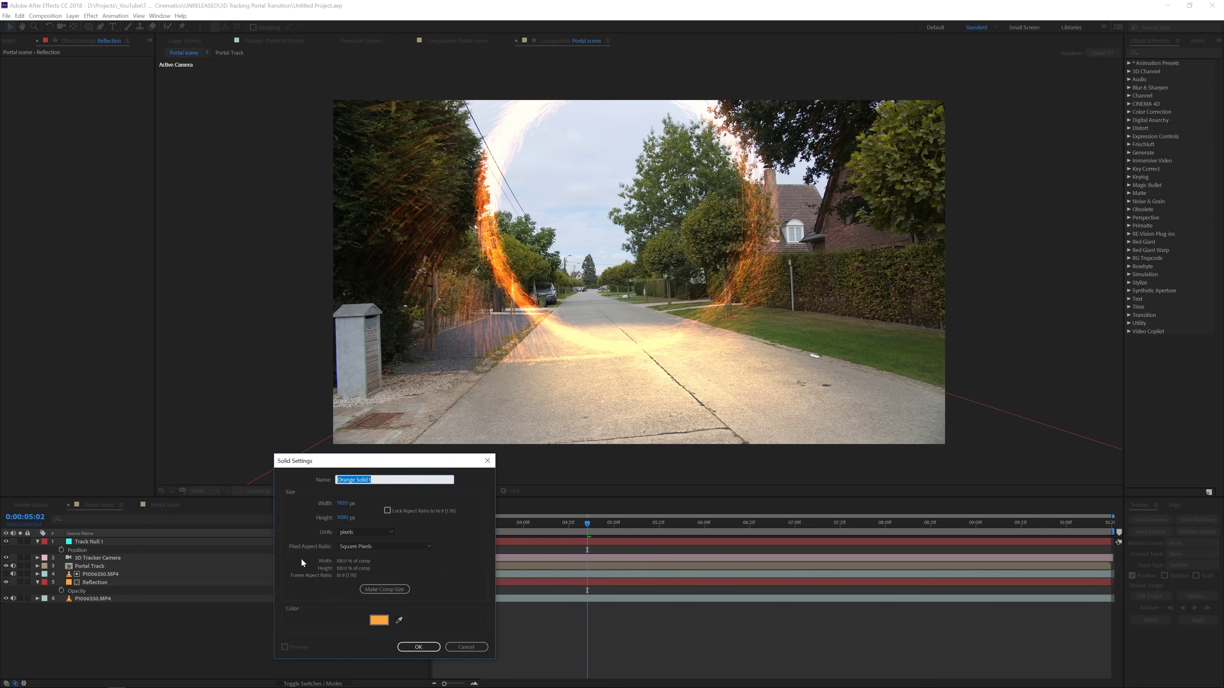
pyautogui.write('Alpha')
pyautogui.click(378, 620)
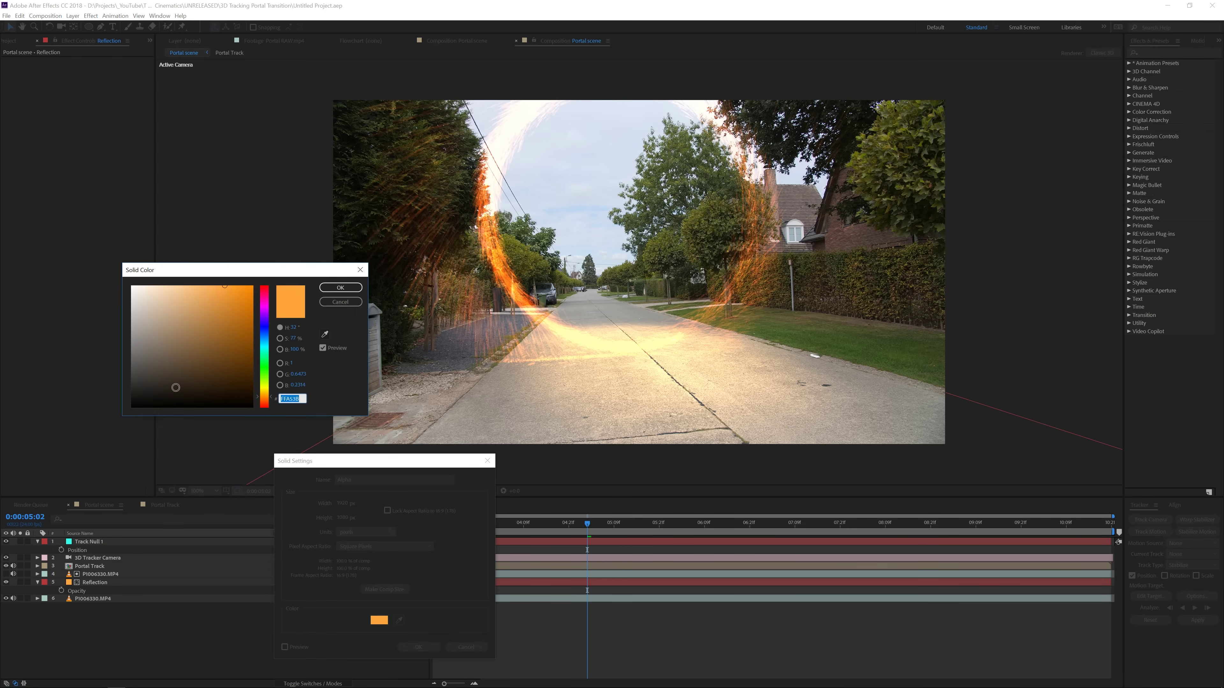
pyautogui.moveTo(176, 387); pyautogui.dragTo(18, 448)
pyautogui.click(340, 287)
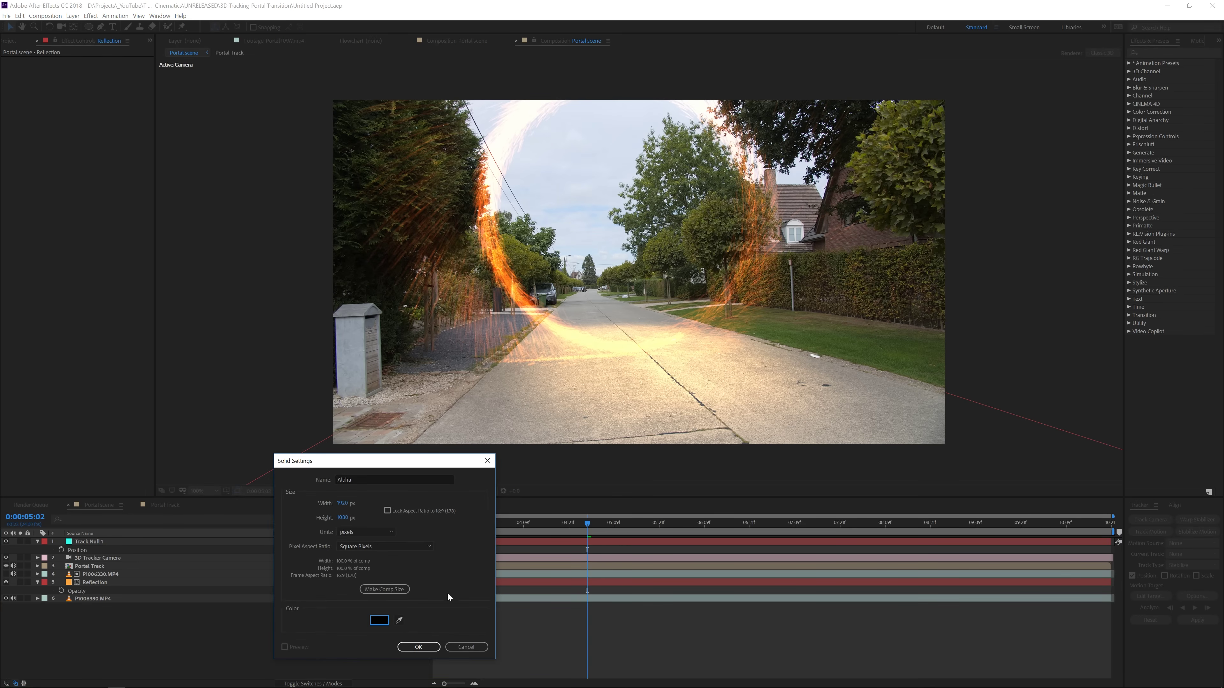
pyautogui.click(418, 647)
# Hide the Alpha solid and draw a circular mask on it, positioned and scaled to fit the portal's inner edge.
pyautogui.click(6, 542)
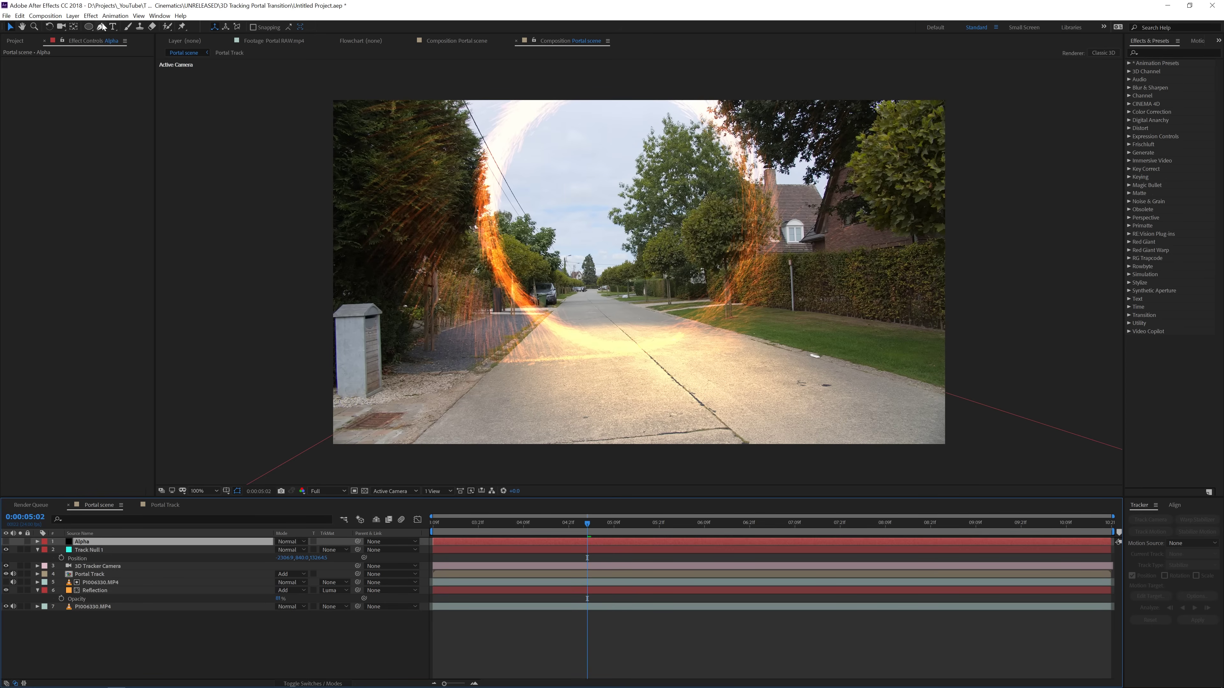
pyautogui.click(90, 29)
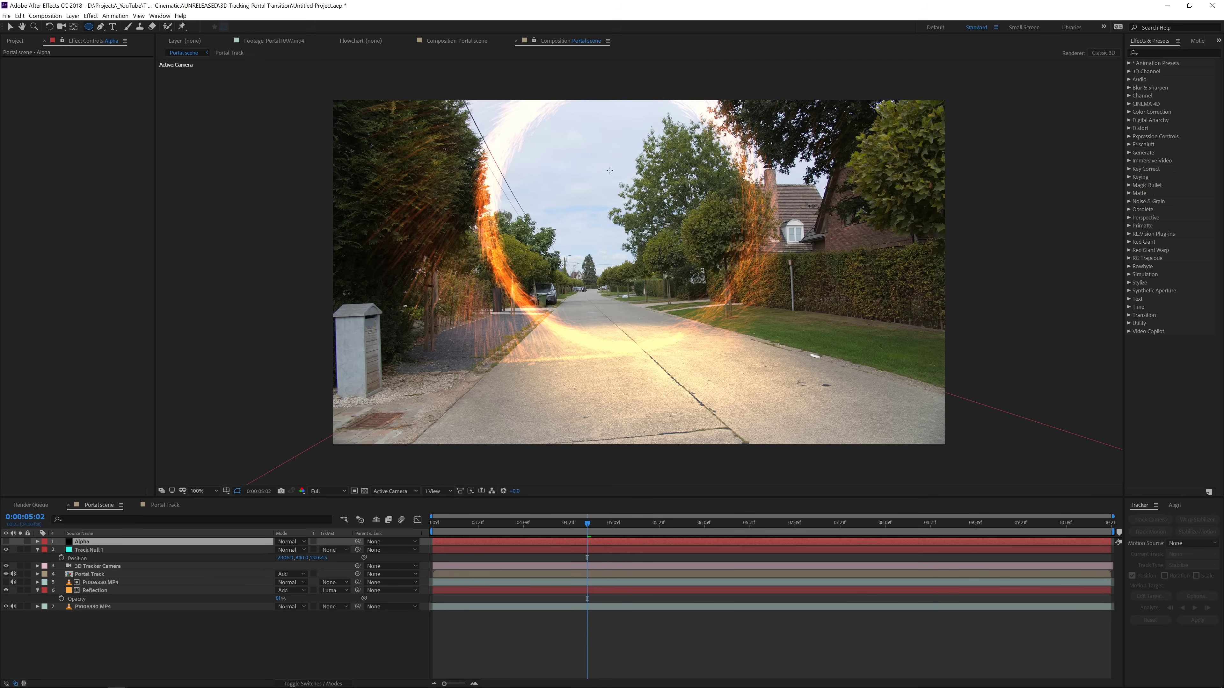
pyautogui.moveTo(618, 206); pyautogui.dragTo(725, 313)
pyautogui.moveTo(750, 307); pyautogui.dragTo(752, 314)
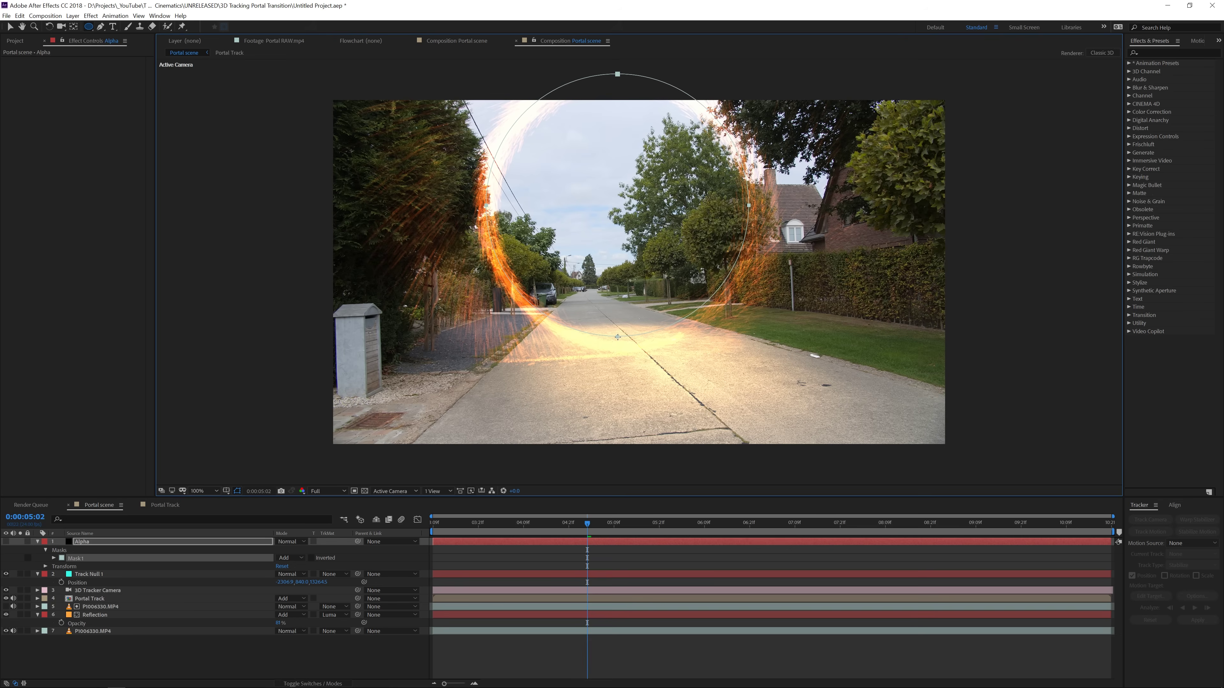
pyautogui.press('v')
pyautogui.moveTo(618, 336); pyautogui.dragTo(623, 340)
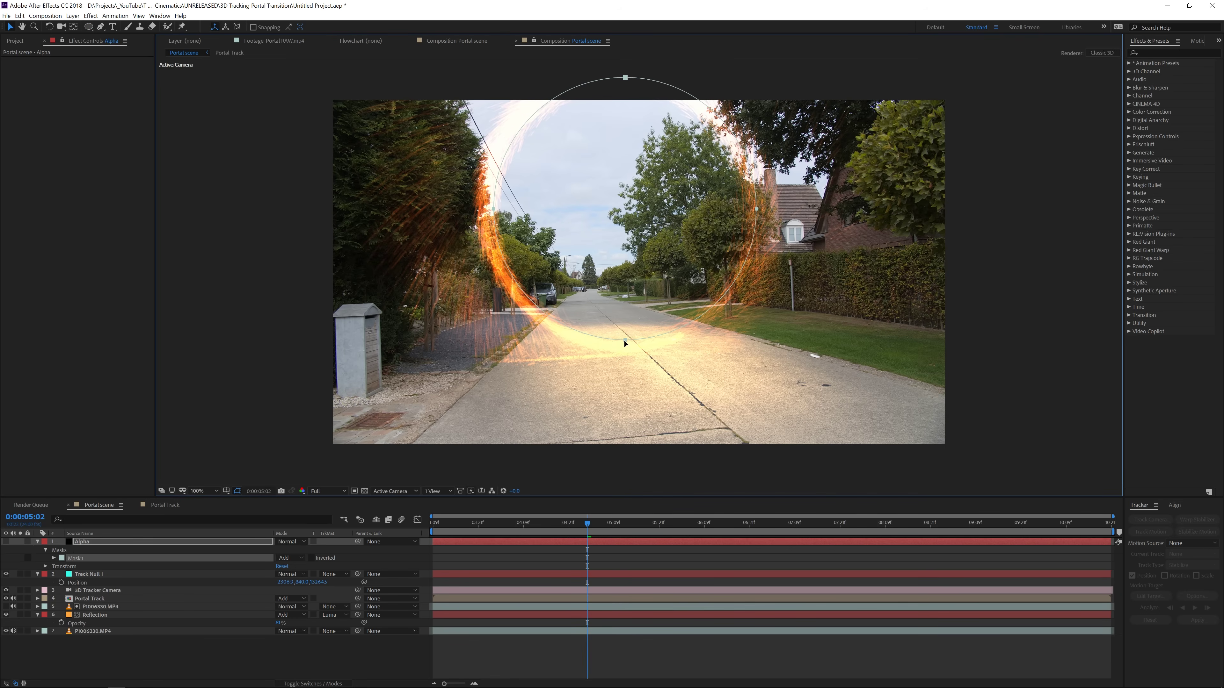
pyautogui.doubleClick(623, 341)
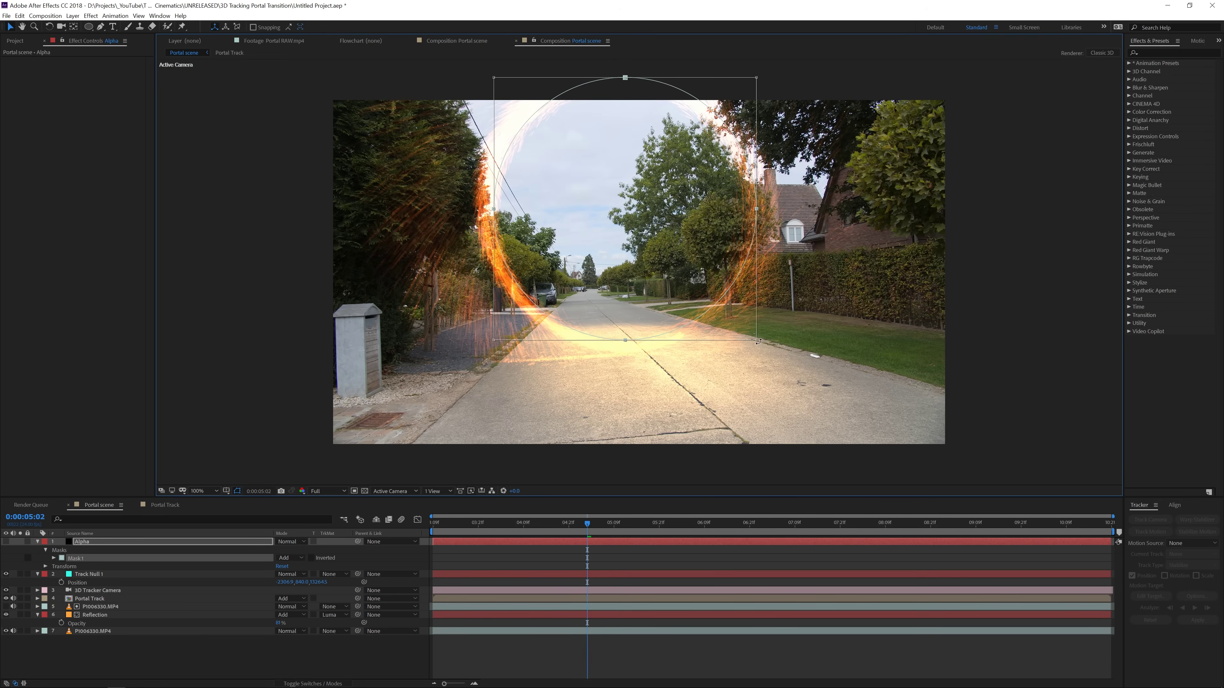
pyautogui.moveTo(757, 340); pyautogui.dragTo(727, 303)
pyautogui.press('Return')
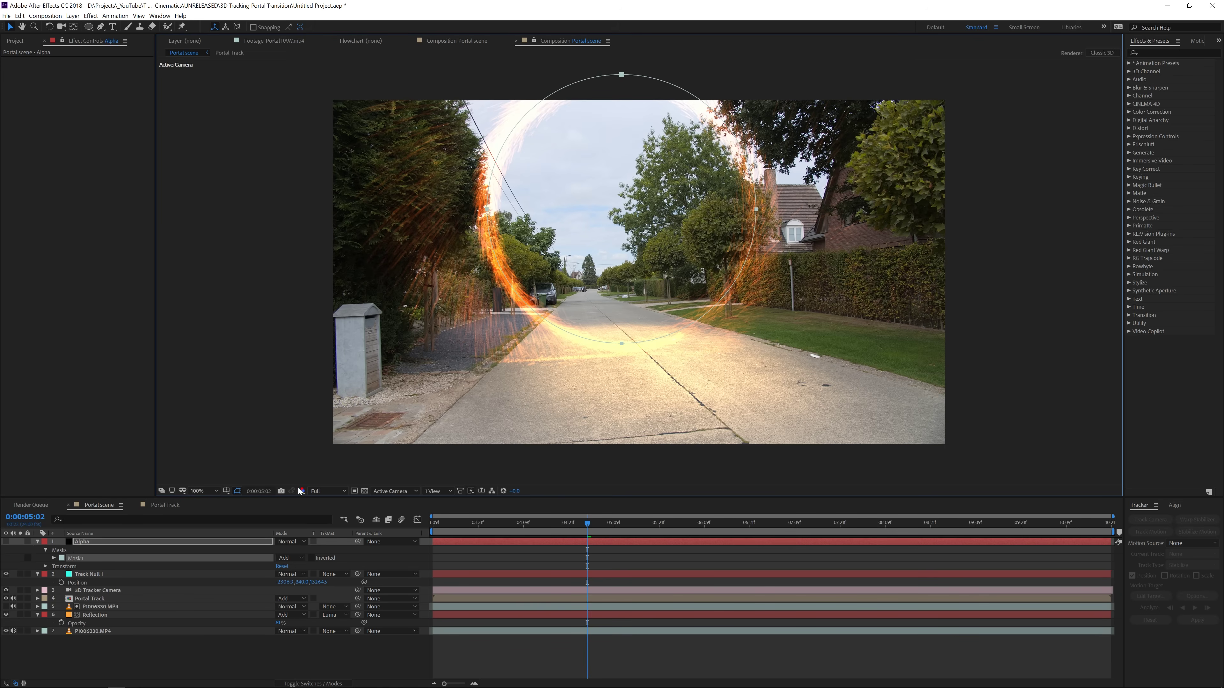
# Show the Alpha layer again and feather its circular mask to soften the black disc's edge.
pyautogui.click(6, 541)
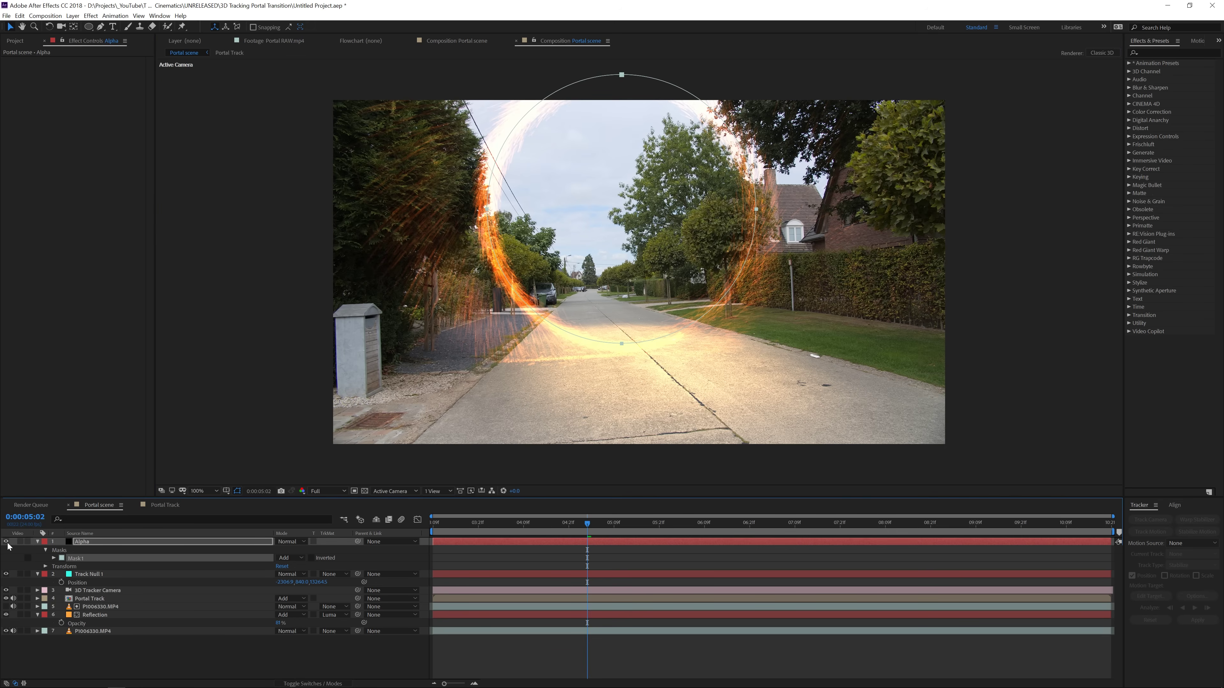
pyautogui.press('f')
pyautogui.moveTo(295, 558)
pyautogui.mouseDown()
pyautogui.moveTo(317, 557)
pyautogui.moveTo(308, 558)
pyautogui.mouseUp()
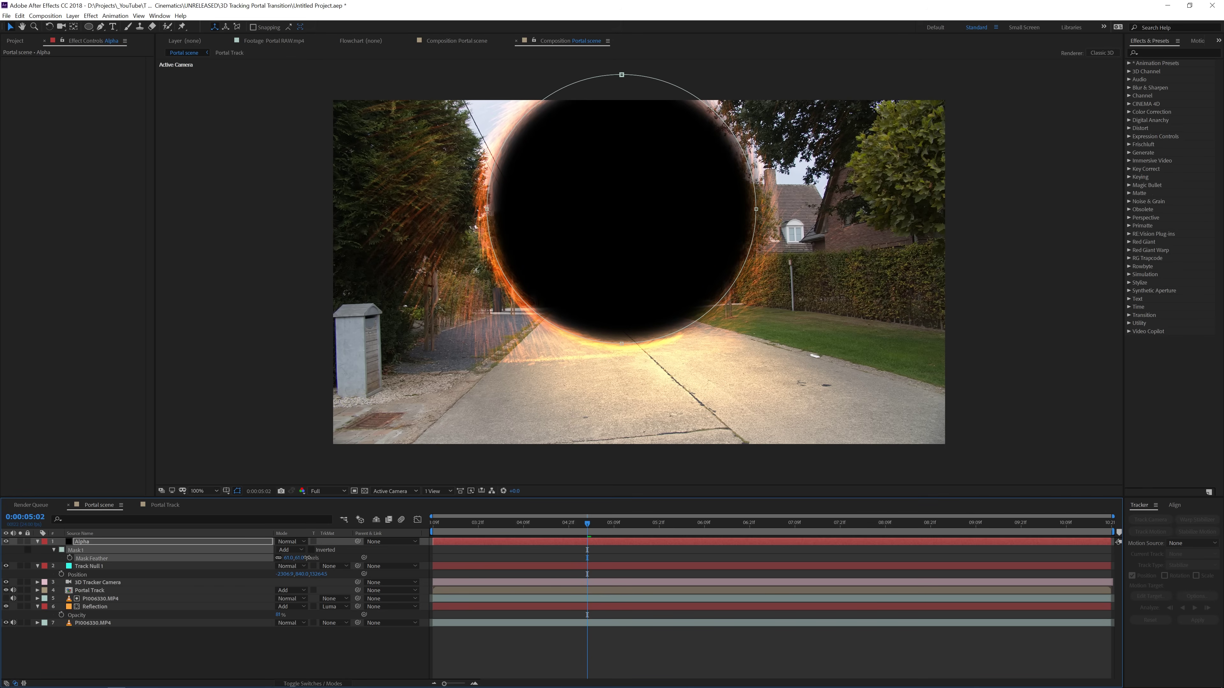
pyautogui.click(293, 643)
# Apply the Roughen Edges effect to the Alpha layer.
pyautogui.click(110, 545)
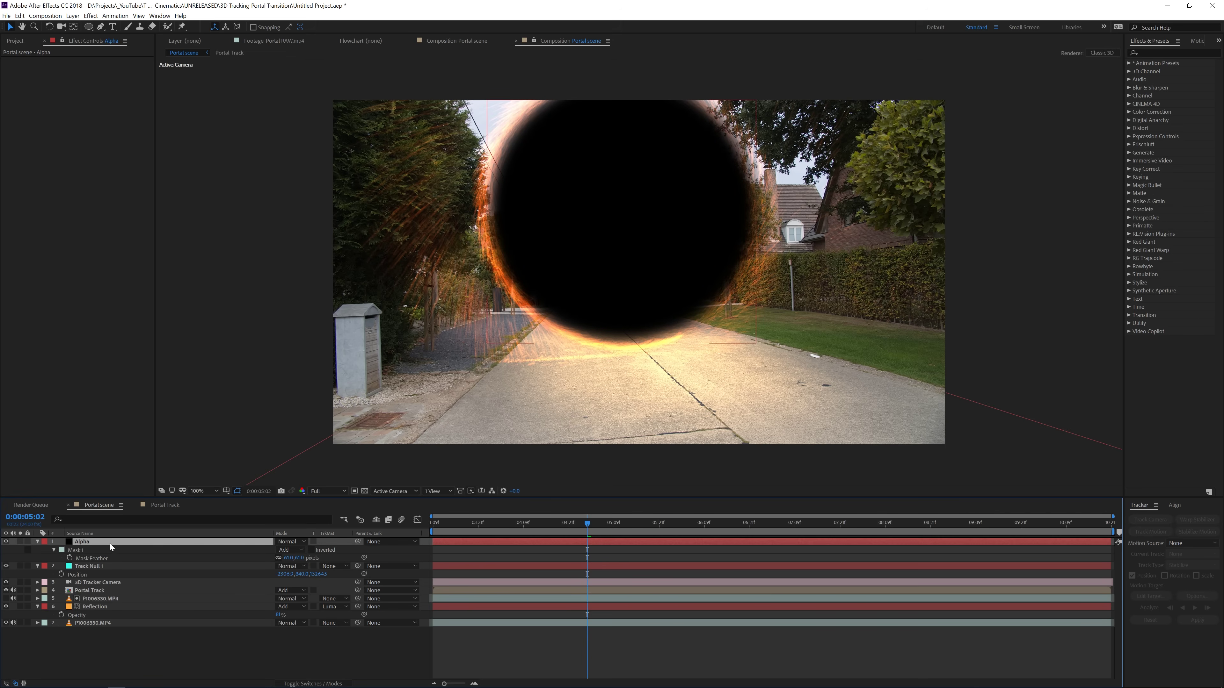
pyautogui.click(1154, 53)
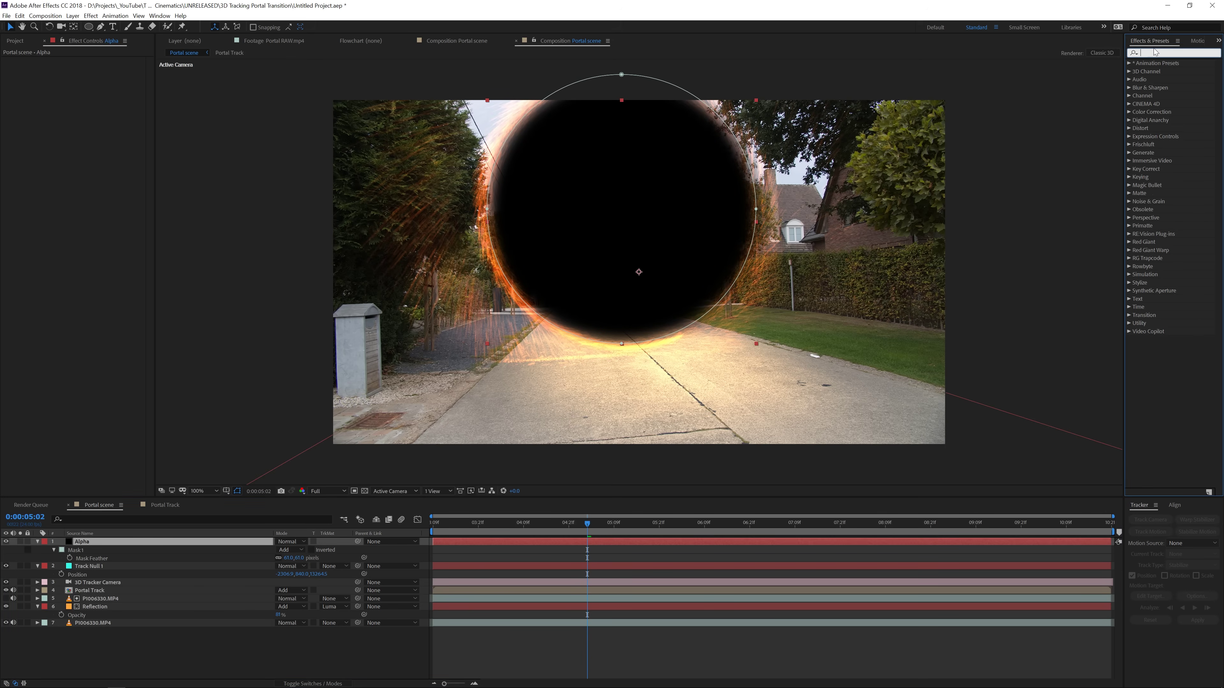
pyautogui.write('rough')
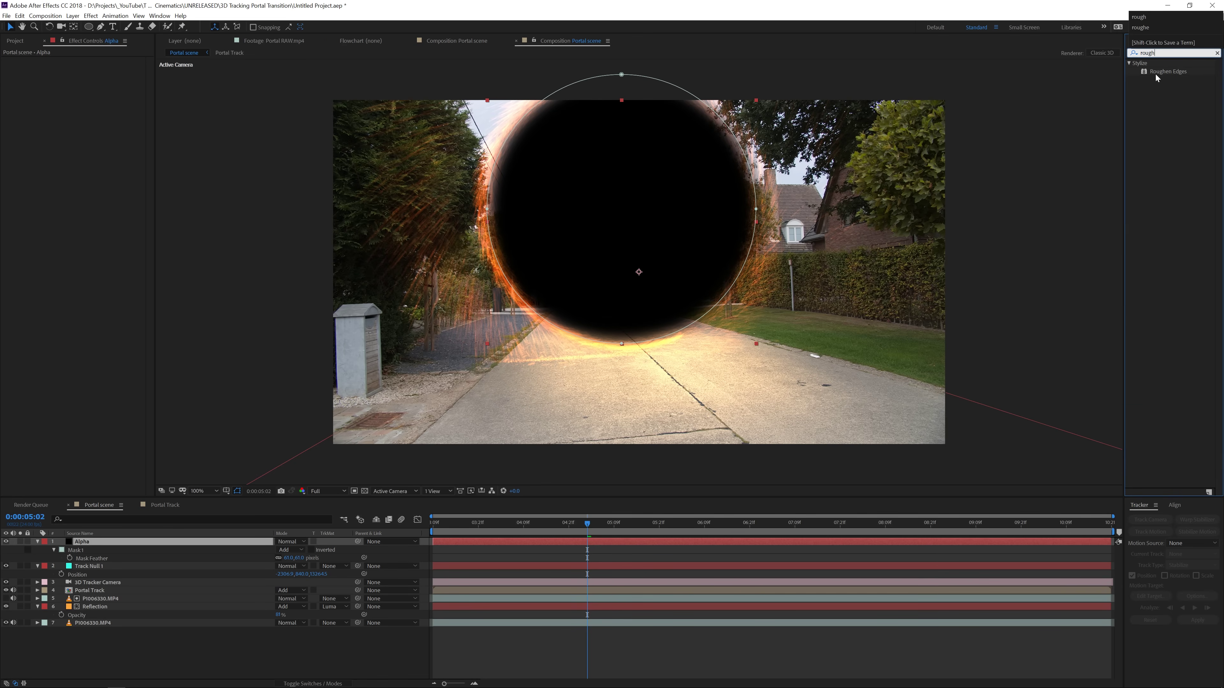
pyautogui.moveTo(1156, 78); pyautogui.dragTo(682, 219)
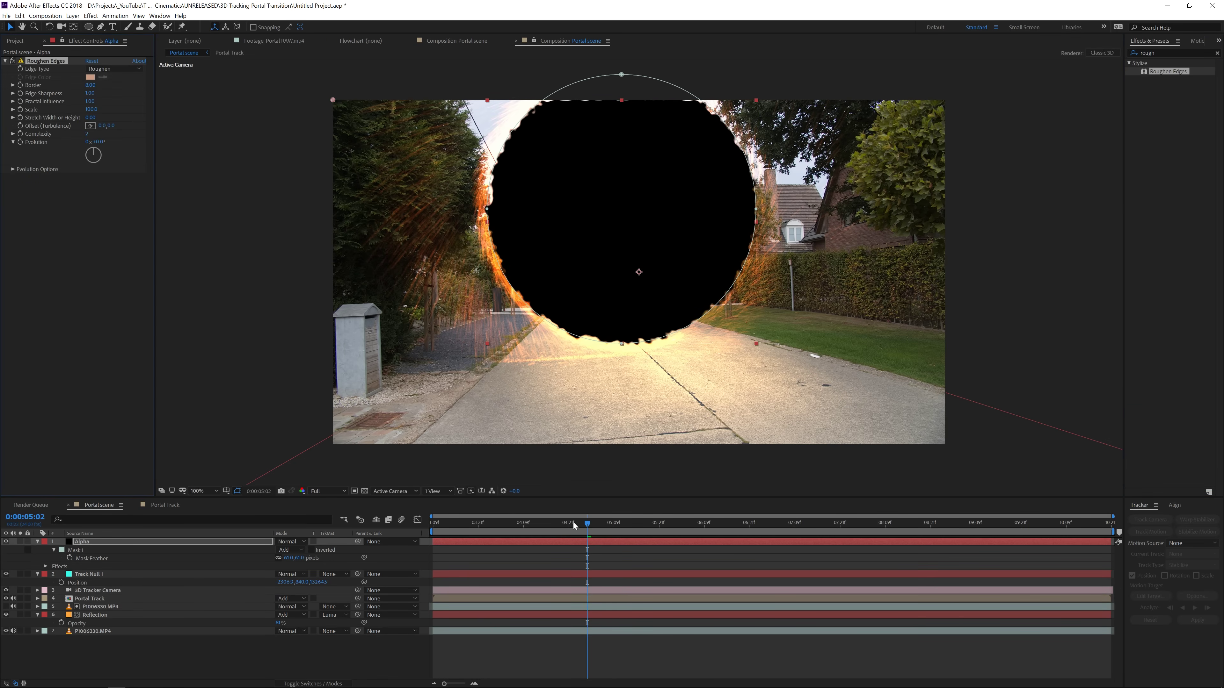
# Set the Roughen Edges Complexity to 10 and lower its Scale and Edge Sharpness for a finer, softer disc edge.
pyautogui.moveTo(91, 93); pyautogui.dragTo(105, 133)
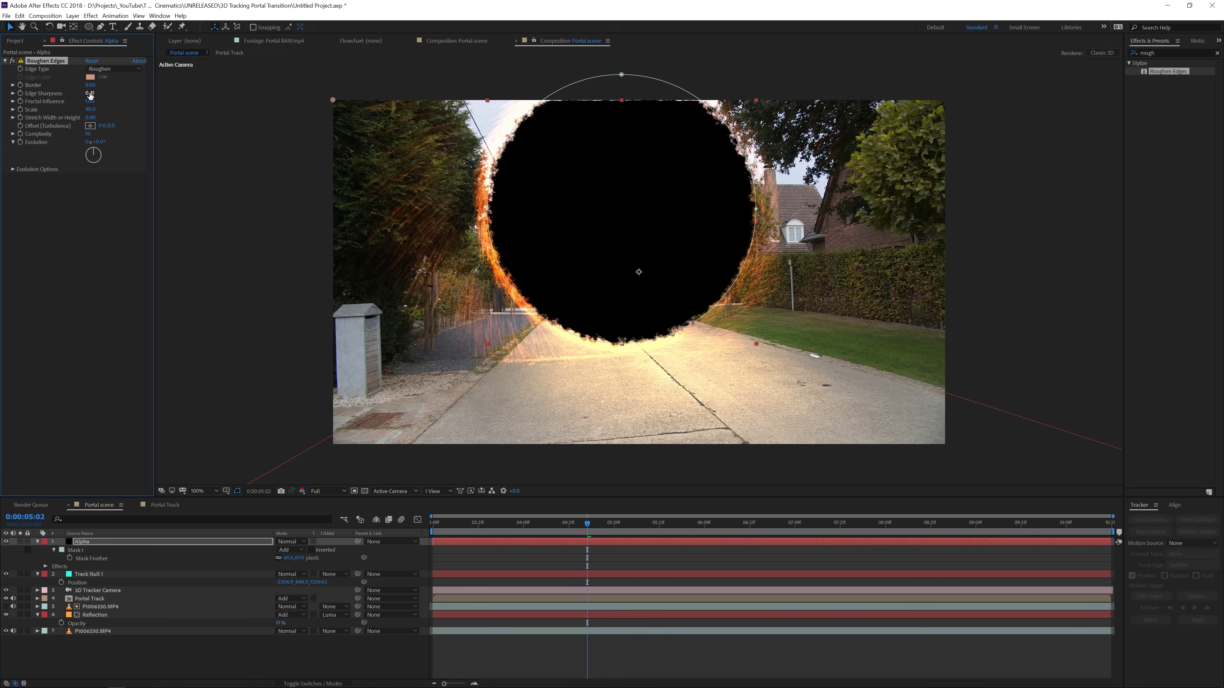
pyautogui.moveTo(88, 93); pyautogui.dragTo(76, 96)
pyautogui.click(302, 653)
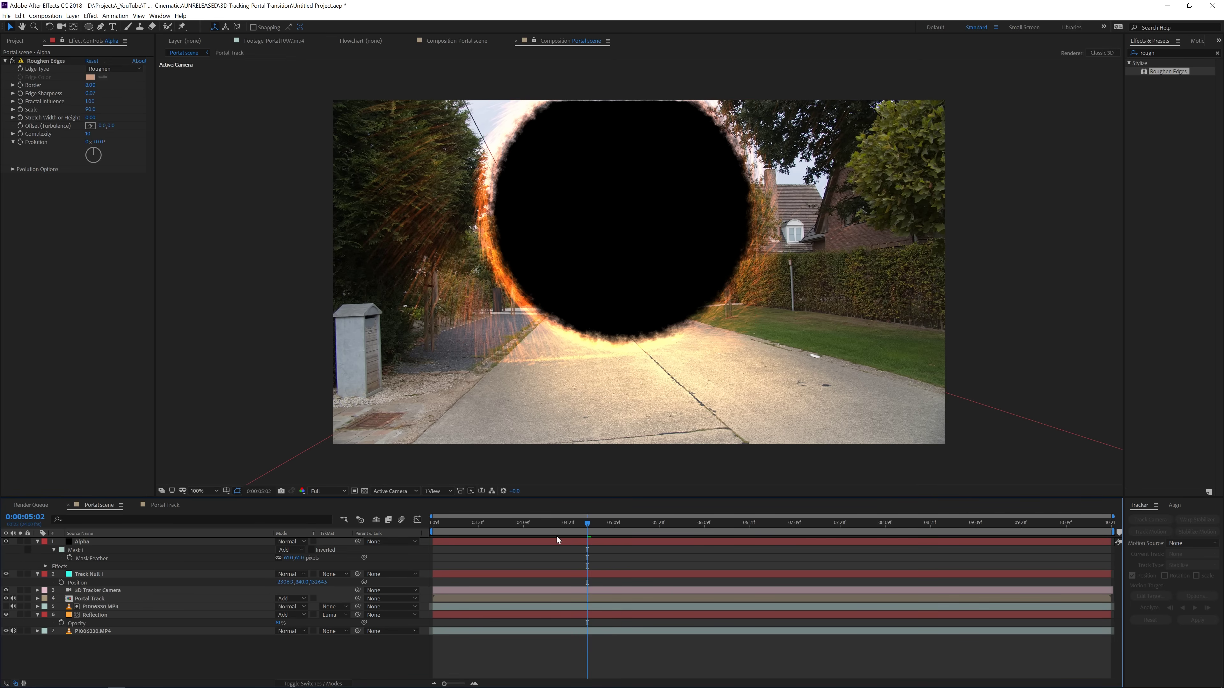
# Make the Alpha layer 3D and give it the position copied from Track Null 1.
pyautogui.click(99, 578)
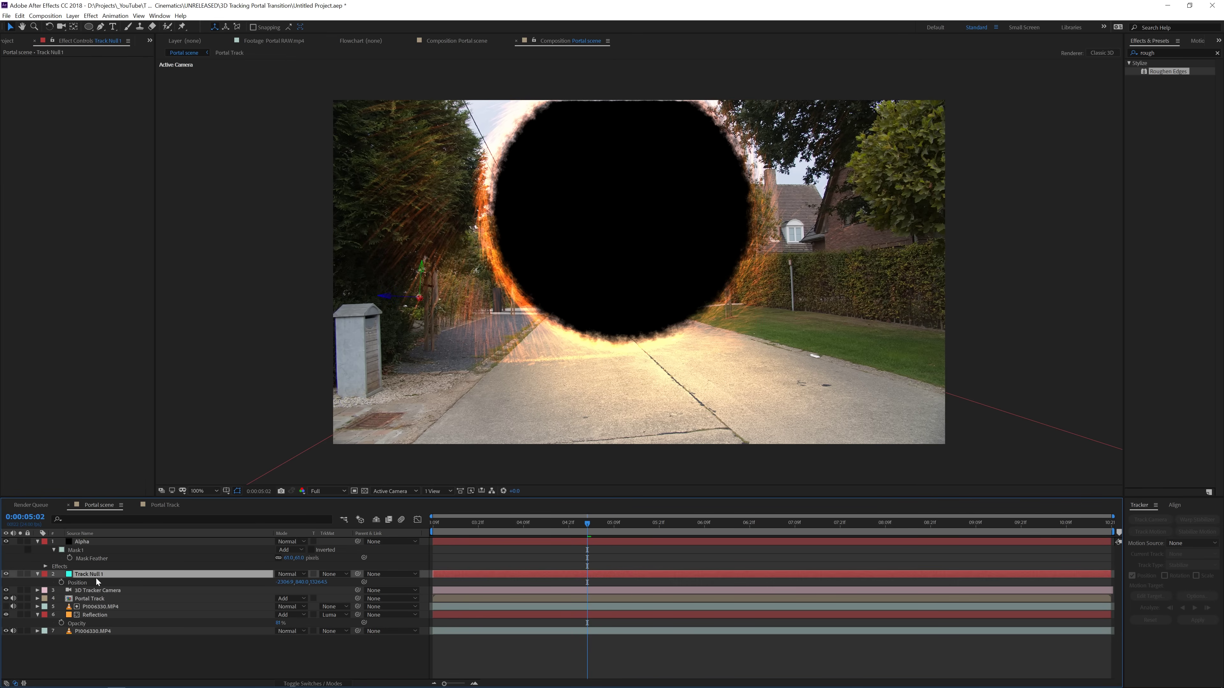
pyautogui.click(91, 582)
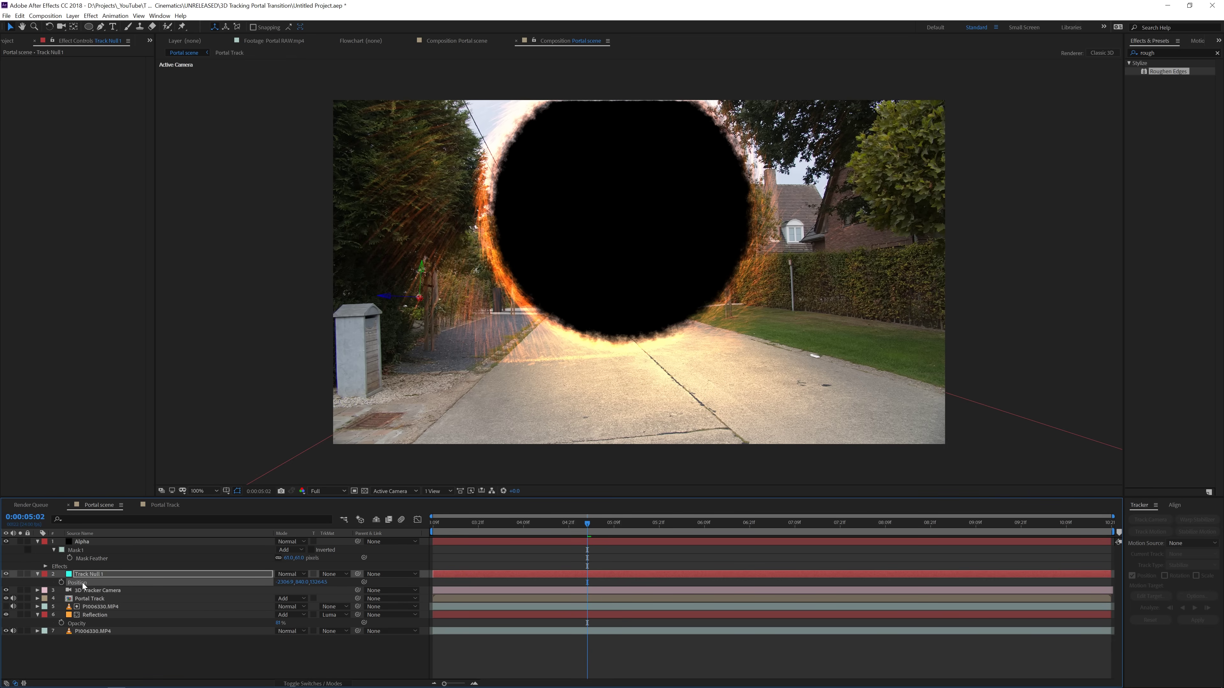
pyautogui.click(92, 542)
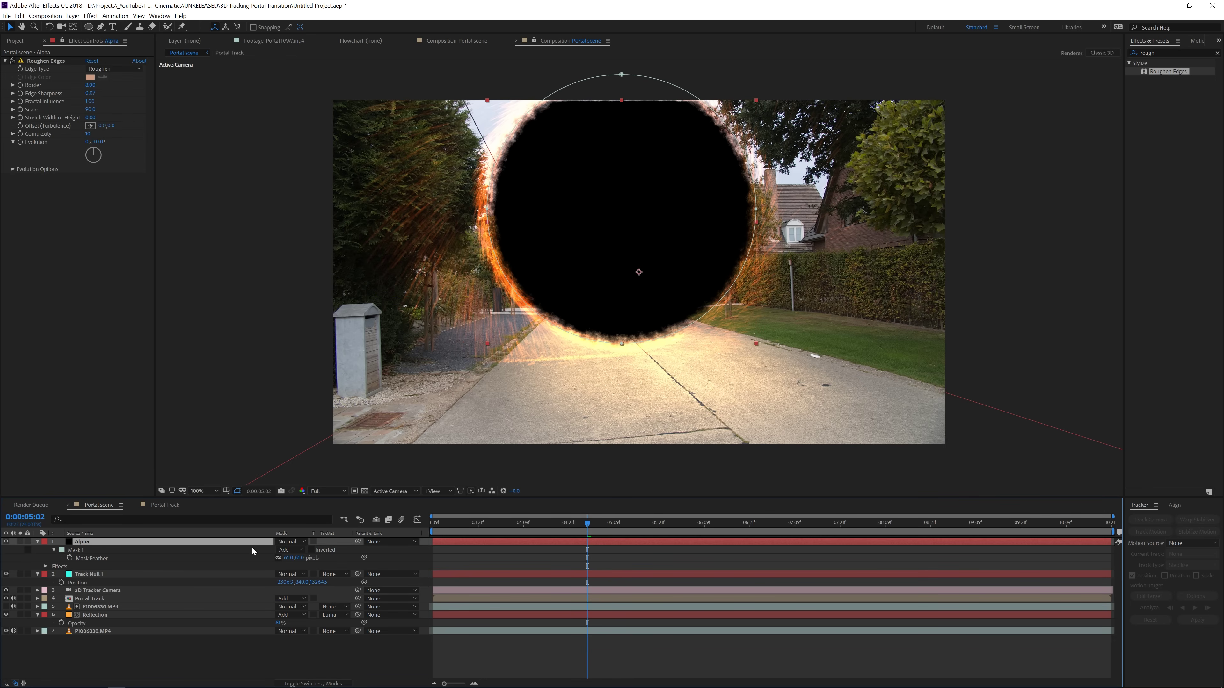
pyautogui.press('F4')
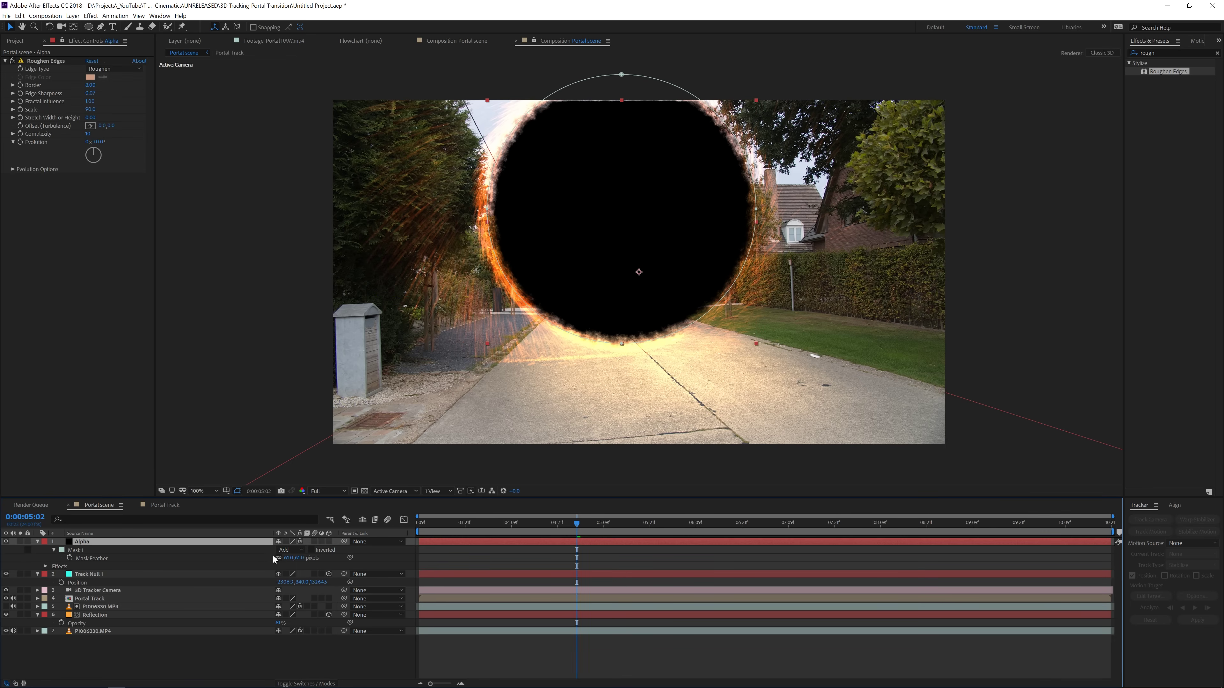
pyautogui.click(328, 541)
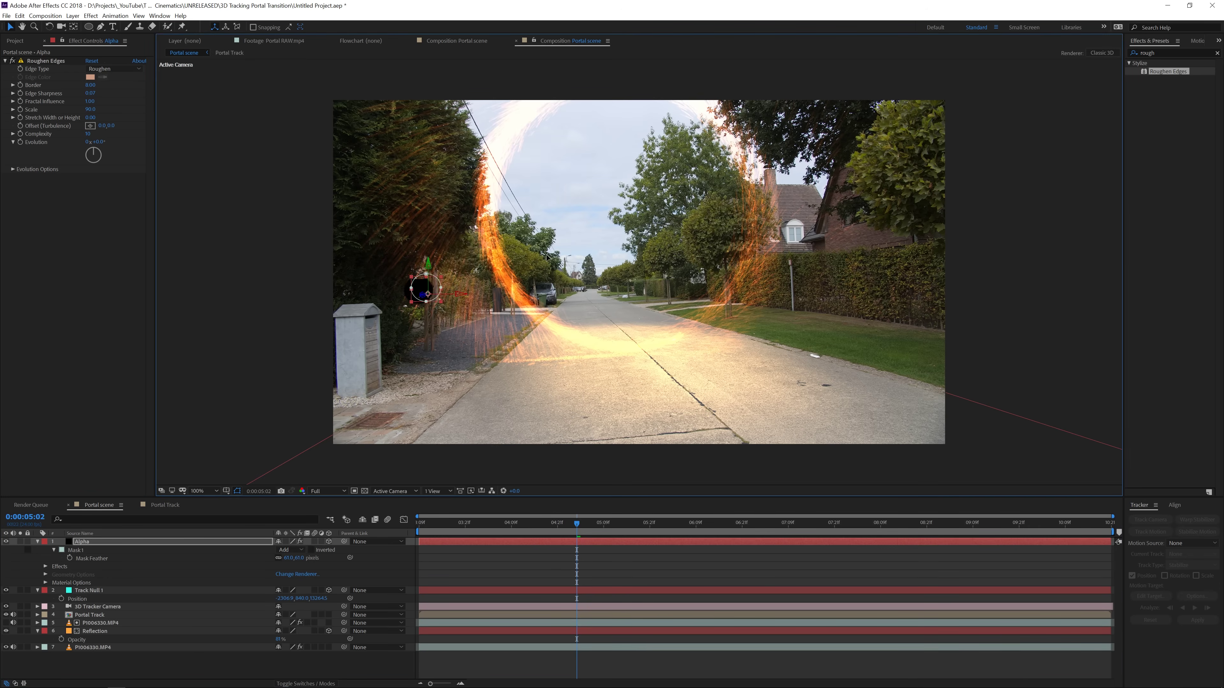
# Enlarge the Alpha disc, position it over the portal ring, and rotate it toward the camera.
pyautogui.moveTo(547, 256); pyautogui.dragTo(728, 282)
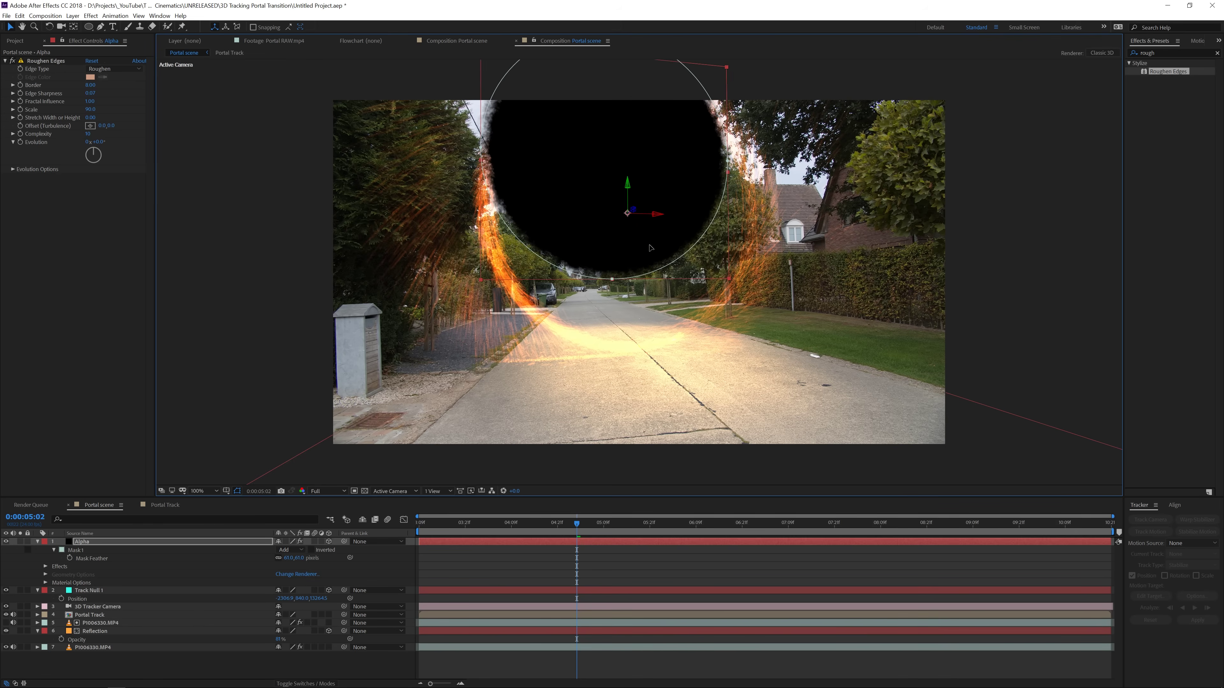
pyautogui.moveTo(649, 248); pyautogui.dragTo(669, 286)
pyautogui.press('w')
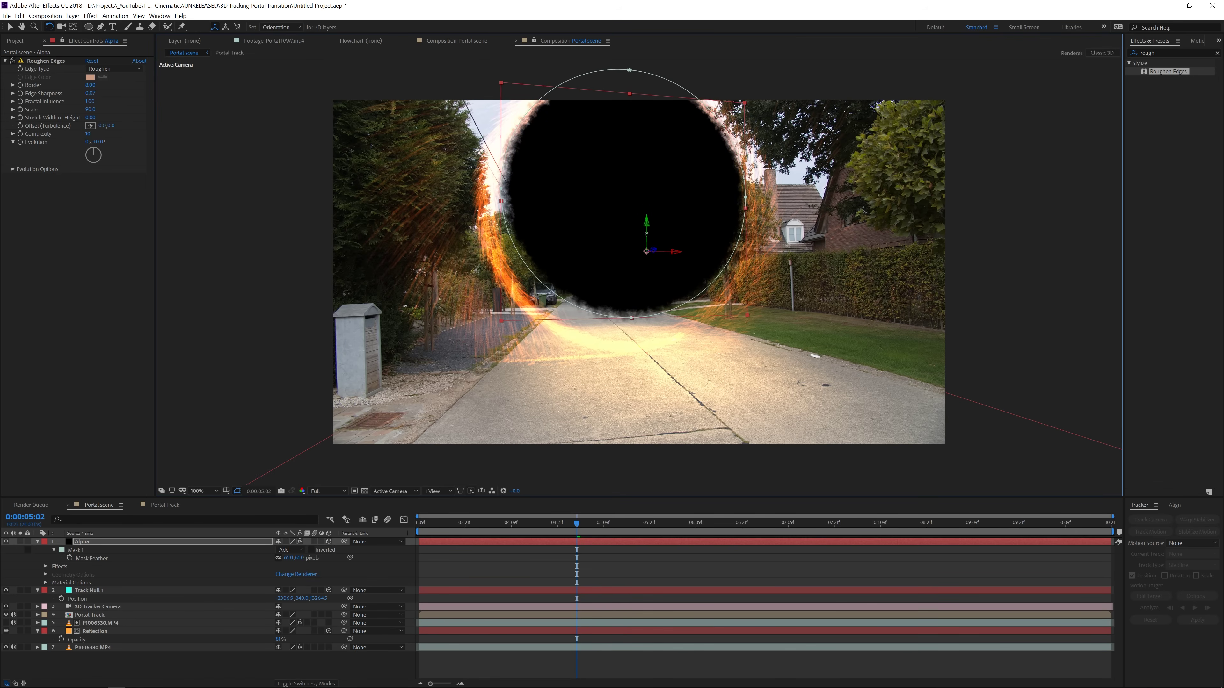
pyautogui.hotkey('ctrl', 'z')
pyautogui.press('v')
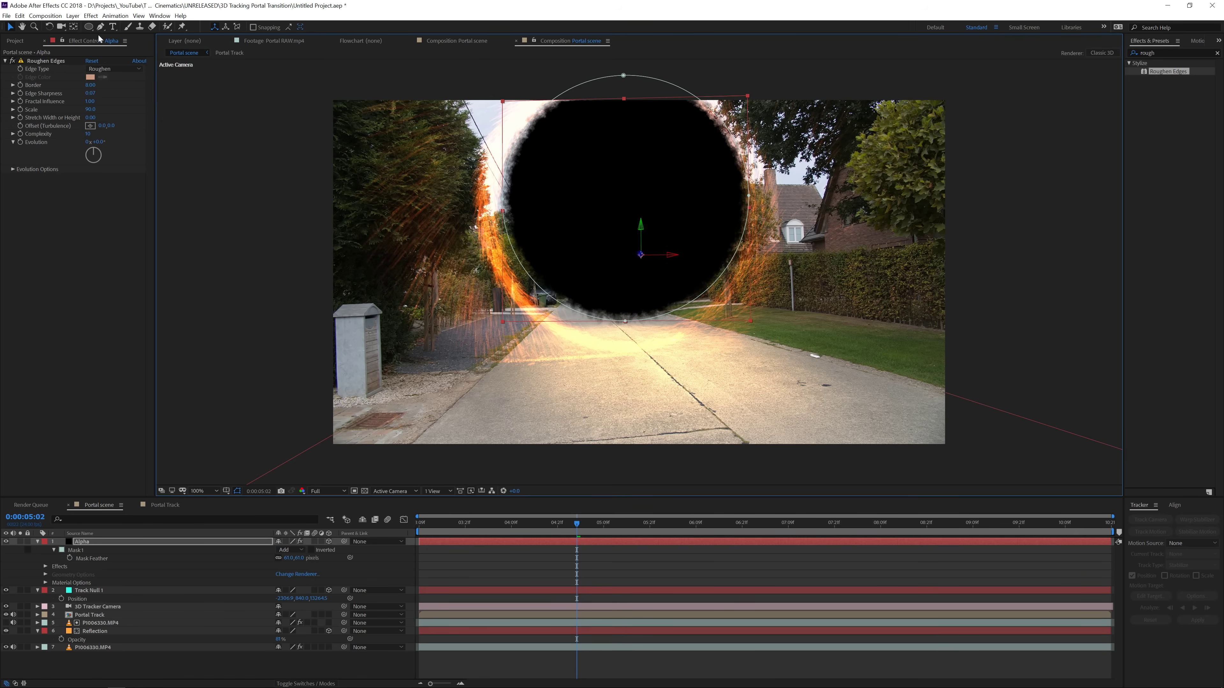
# Refine the Alpha disc's rotation and scale so it fills the portal ring, checking the fit at 0:00:04:16.
pyautogui.press('w')
pyautogui.moveTo(667, 225)
pyautogui.mouseDown()
pyautogui.moveTo(680, 213)
pyautogui.moveTo(683, 230)
pyautogui.mouseUp()
pyautogui.hotkey('ctrl', 'z')
pyautogui.press('v')
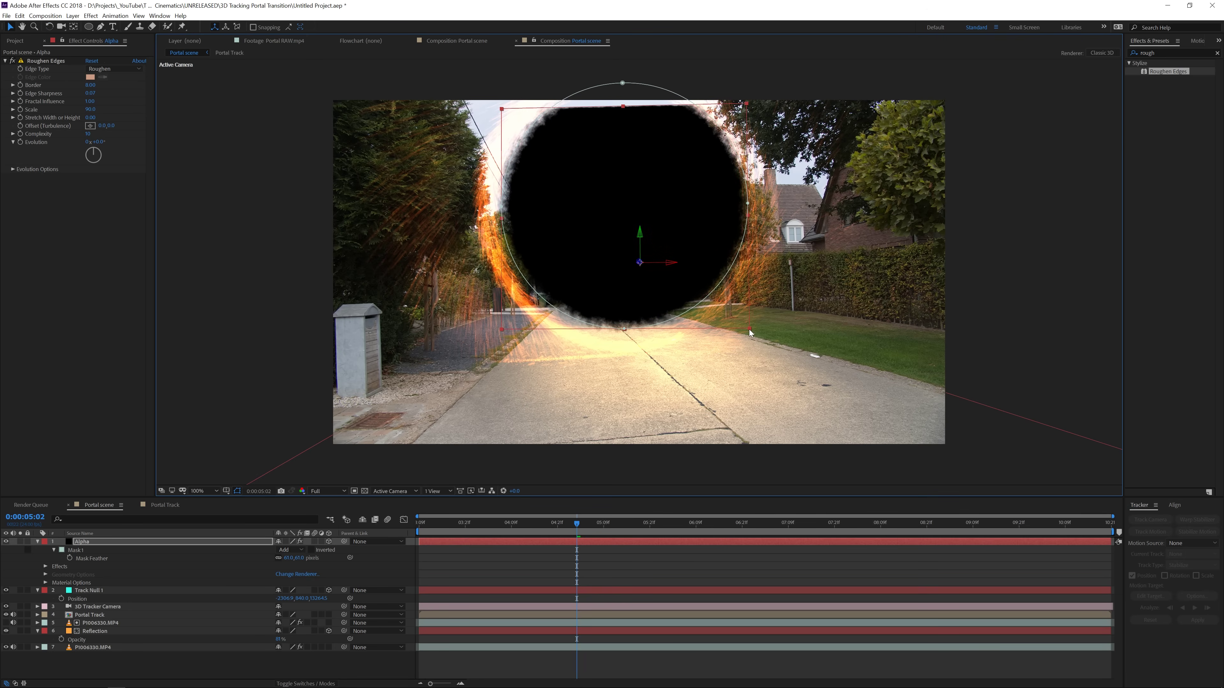
pyautogui.moveTo(749, 333); pyautogui.dragTo(760, 346)
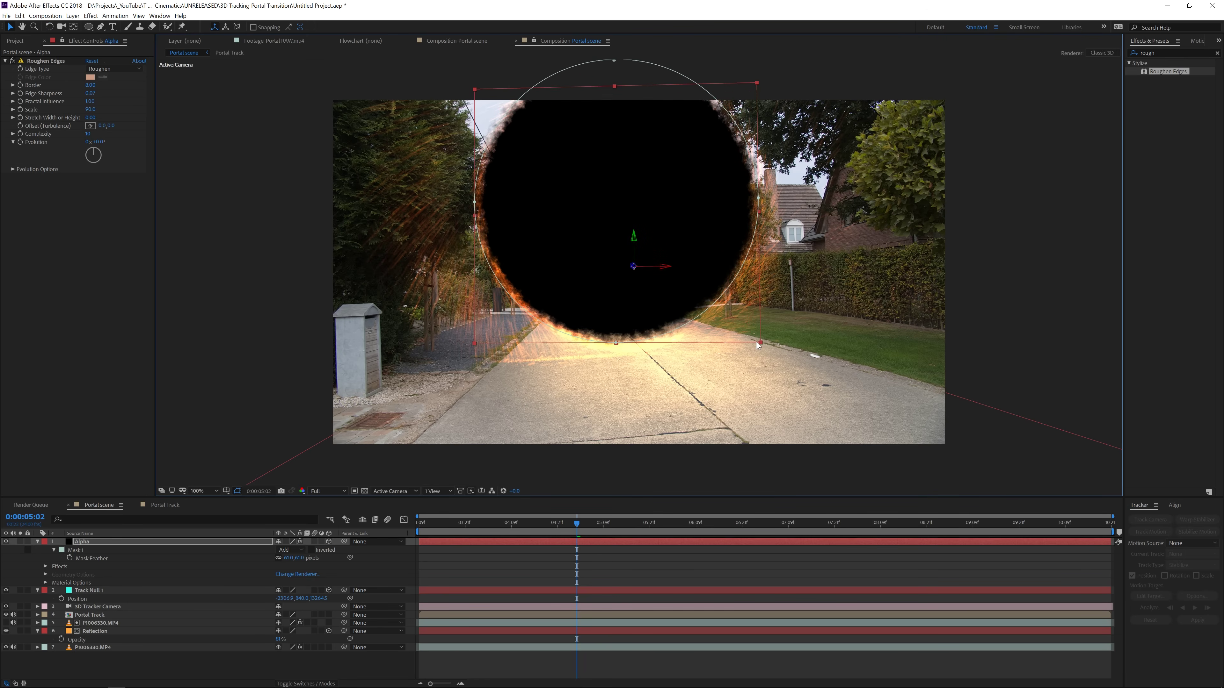
pyautogui.hotkey('ctrl', 'z')
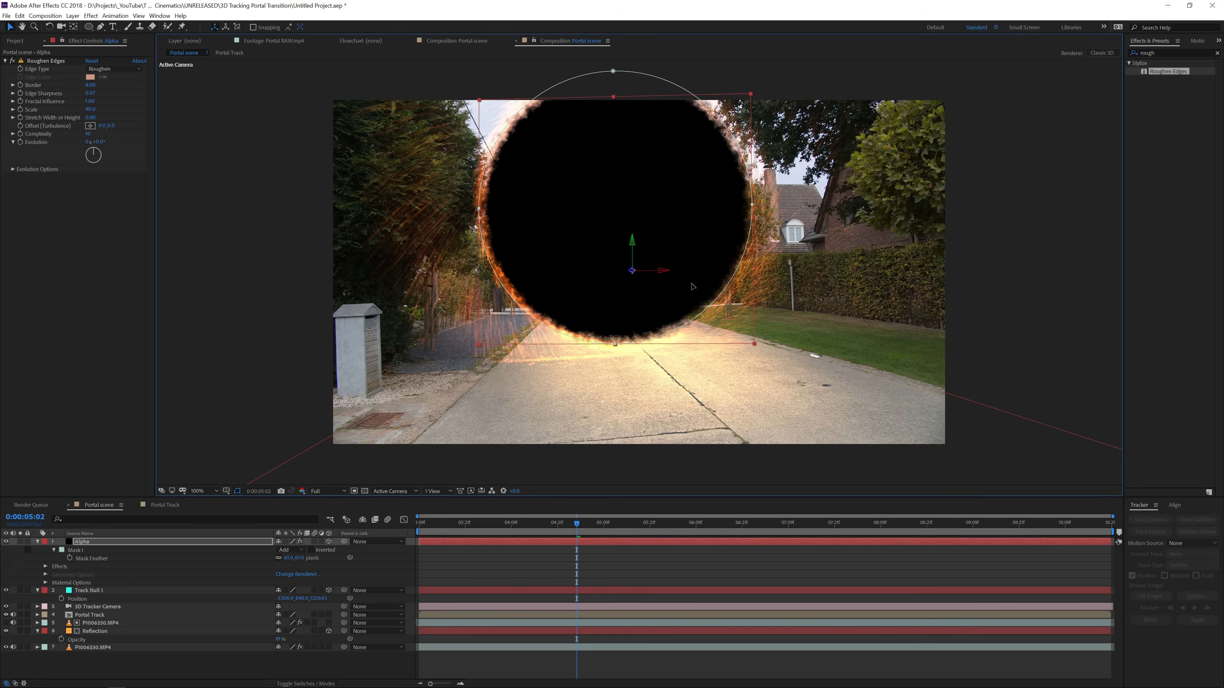
pyautogui.click(540, 530)
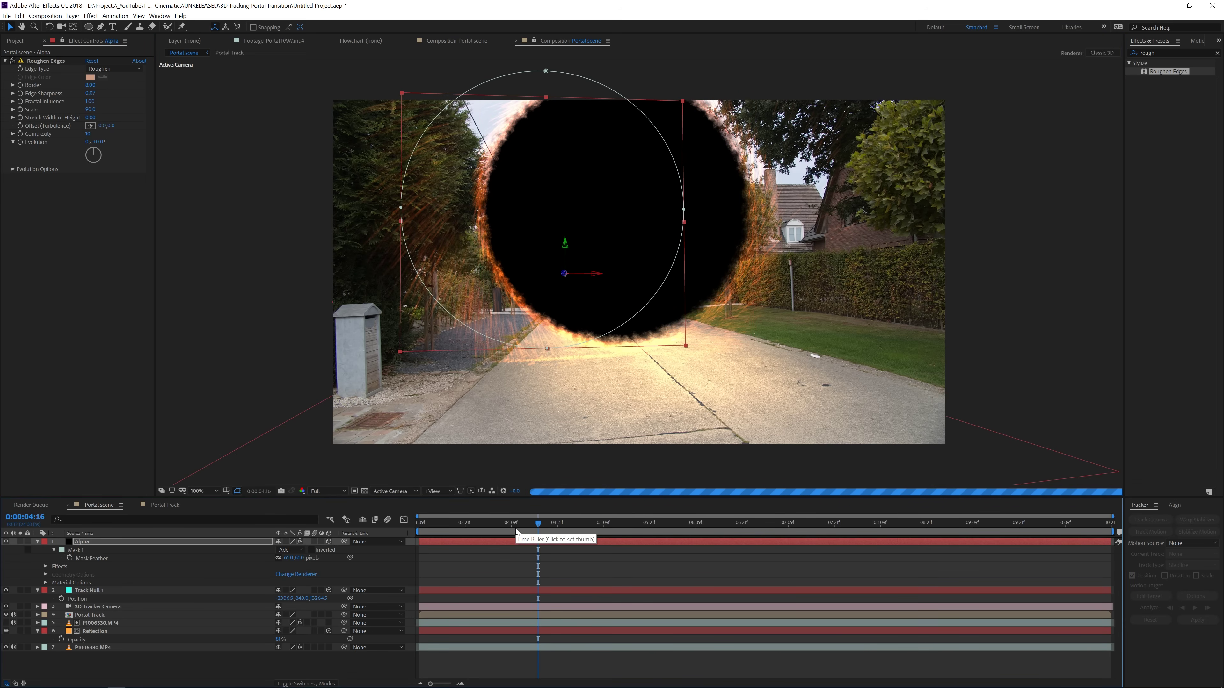
# Add the garden clip P1006331.MP4 above the Alpha layer and slide it earlier to cover the scene.
pyautogui.click(15, 41)
pyautogui.click(33, 163)
pyautogui.moveTo(34, 137); pyautogui.dragTo(86, 544)
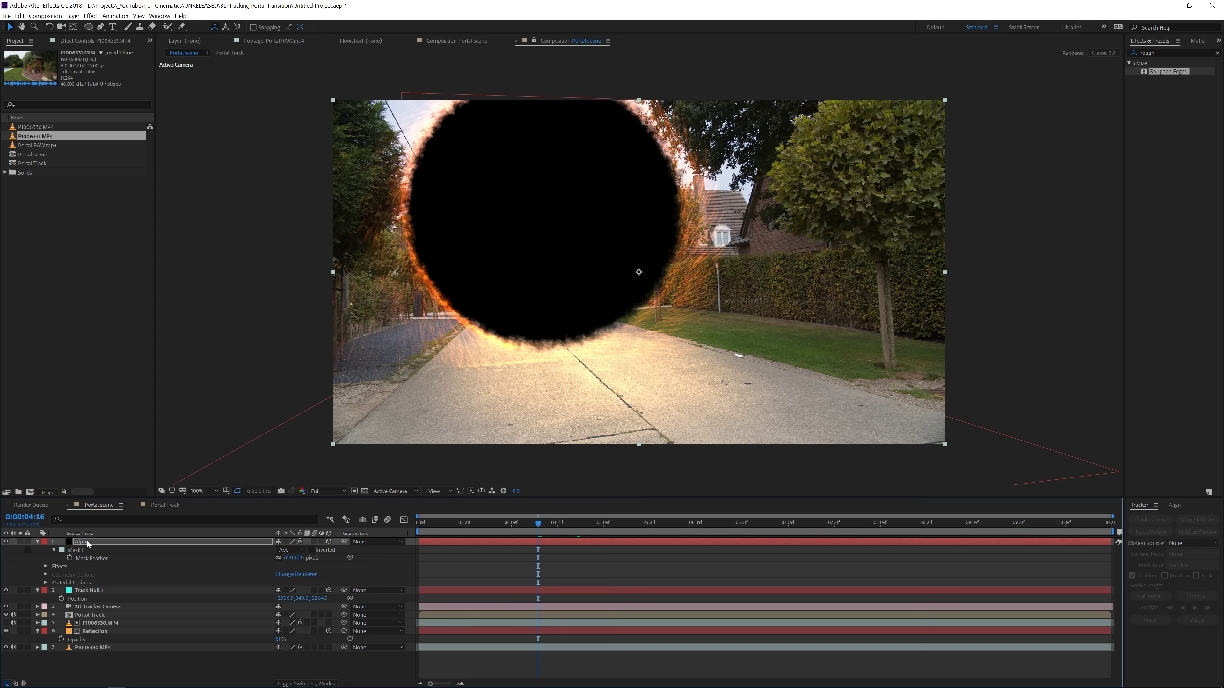
pyautogui.moveTo(520, 550); pyautogui.dragTo(392, 543)
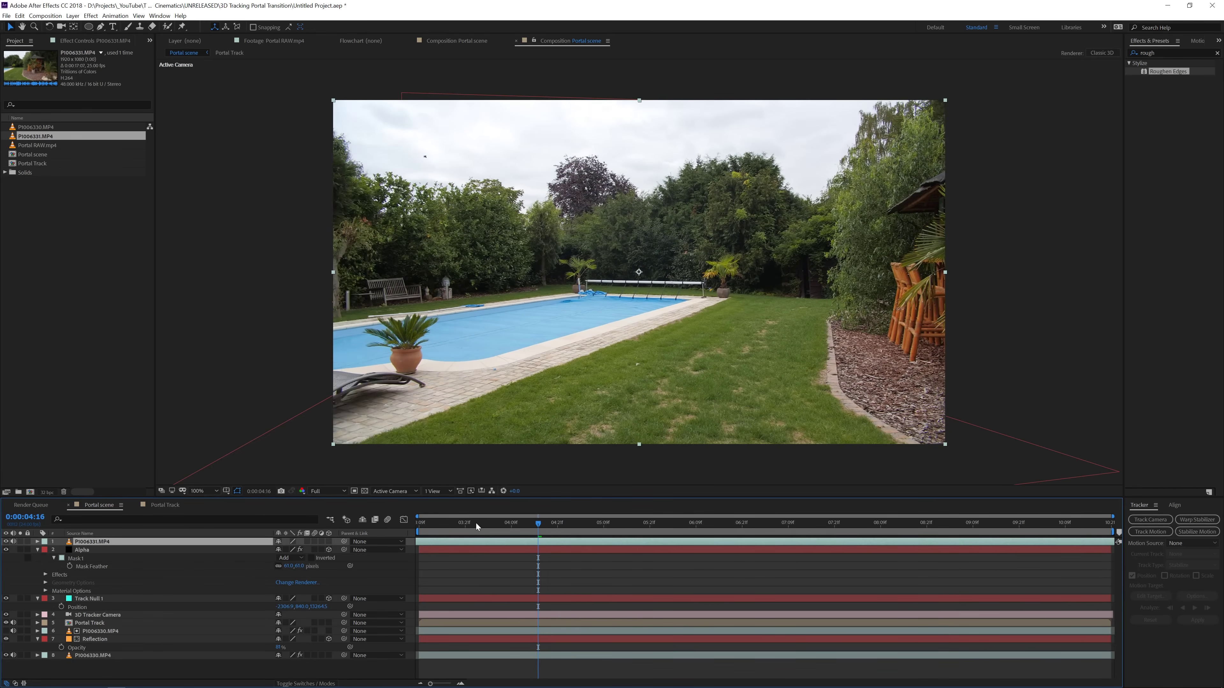
pyautogui.moveTo(482, 523); pyautogui.dragTo(413, 527)
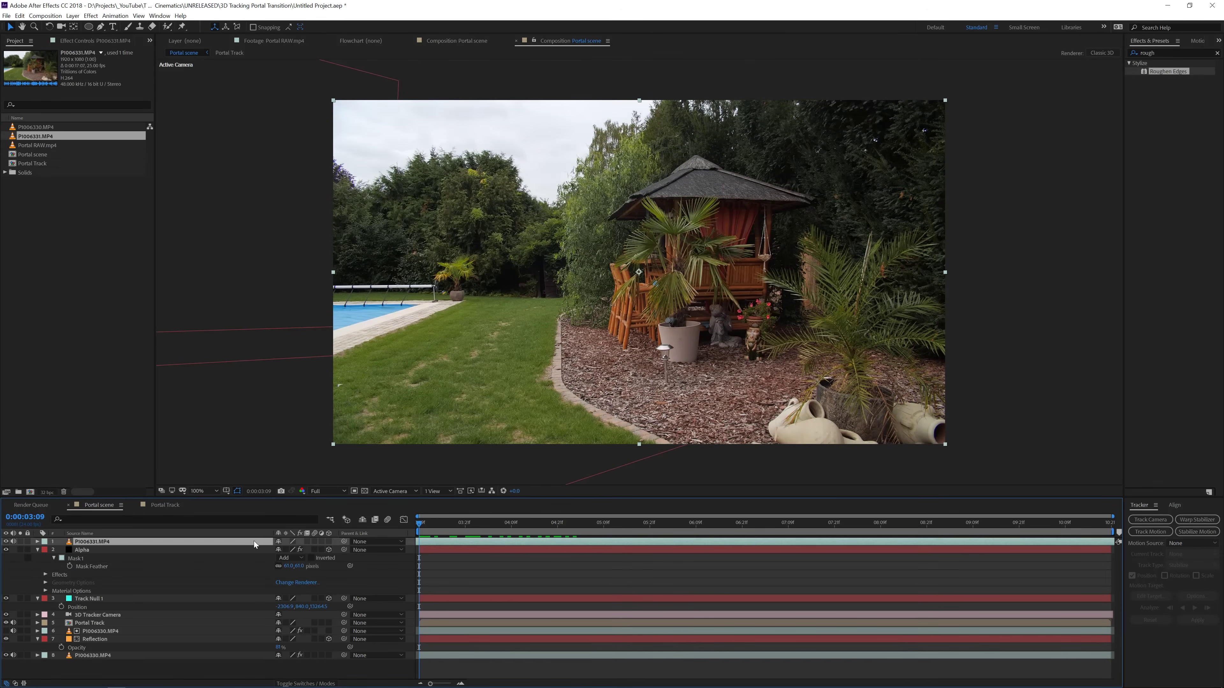
# Place the garden clip directly below Alpha, set its track matte to Alpha, and check the reveal at 0:00:04:12.
pyautogui.moveTo(240, 540); pyautogui.dragTo(227, 559)
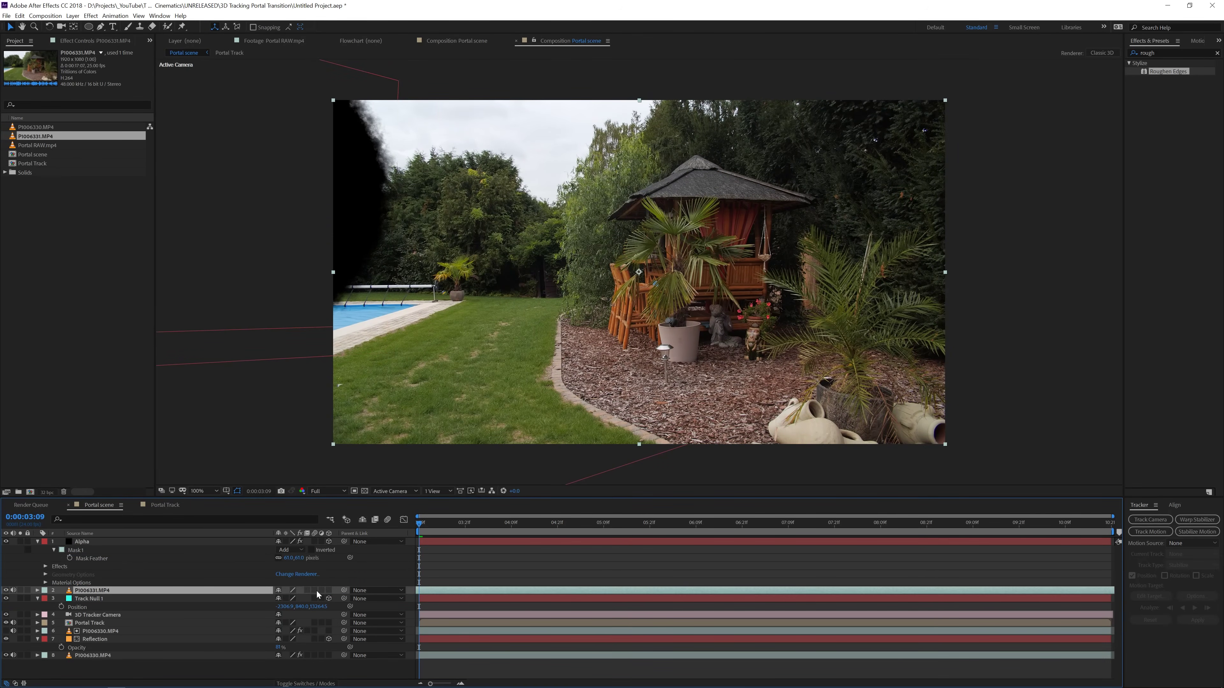
pyautogui.press('F4')
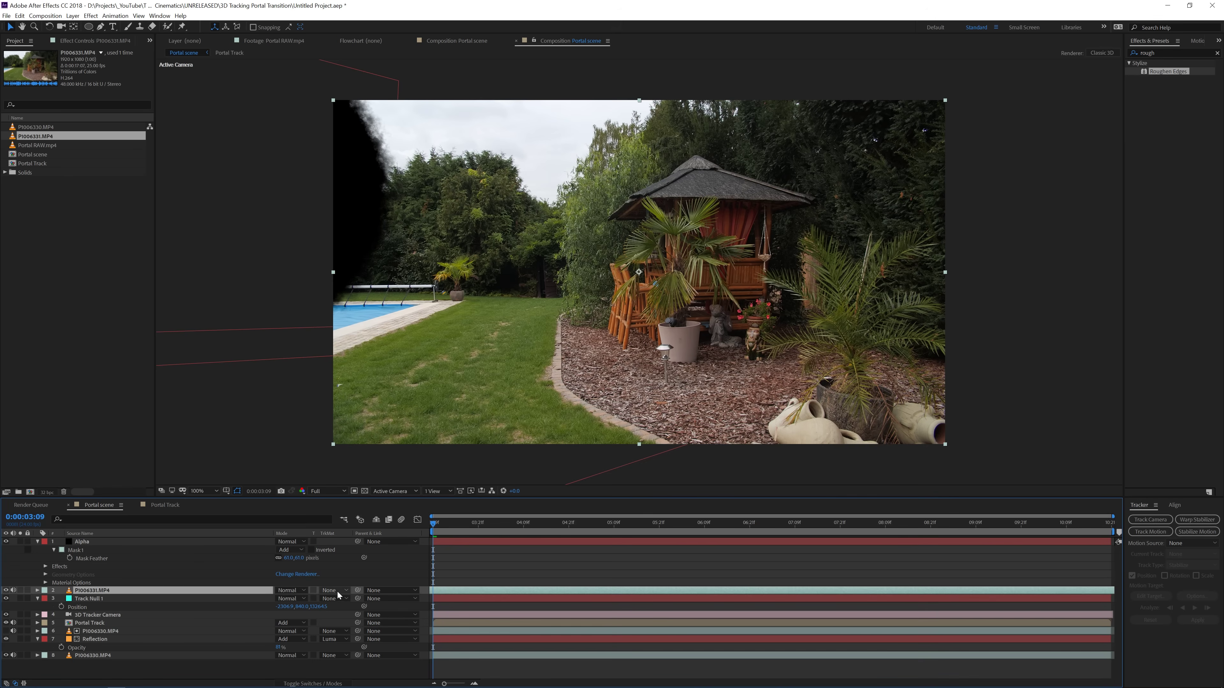
pyautogui.click(337, 590)
pyautogui.click(356, 616)
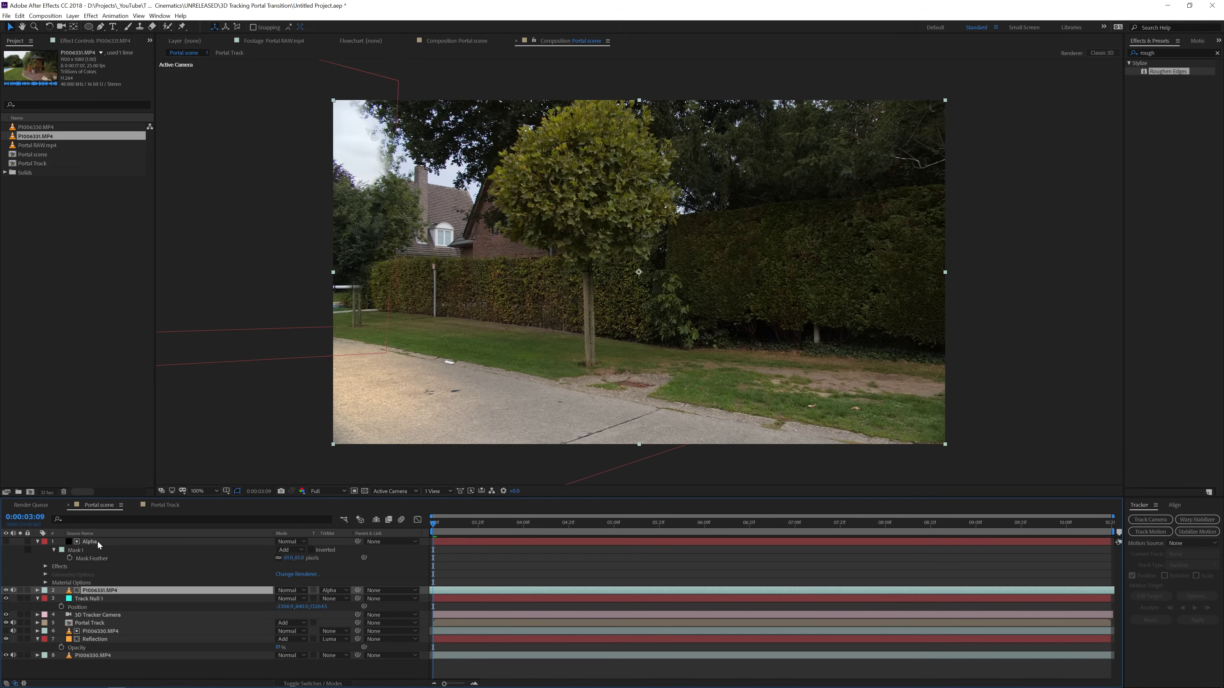
pyautogui.click(533, 525)
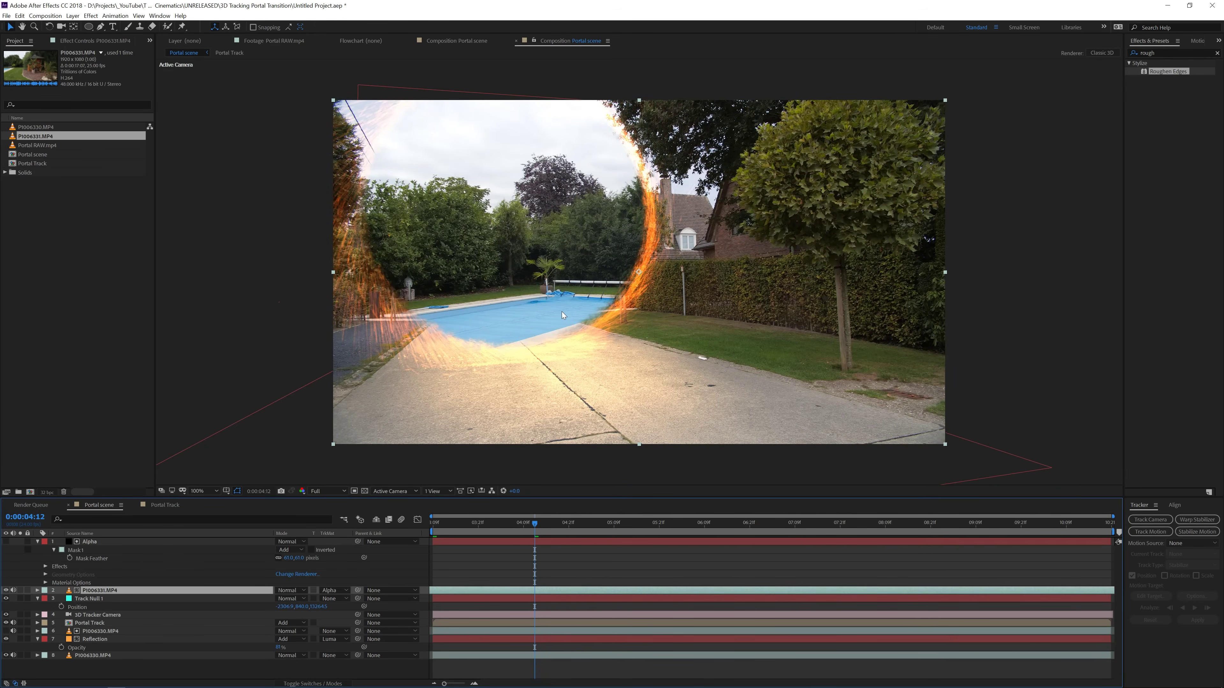
# Move the Alpha layer and garden clip together below Portal Track and preview the composite.
pyautogui.click(538, 544)
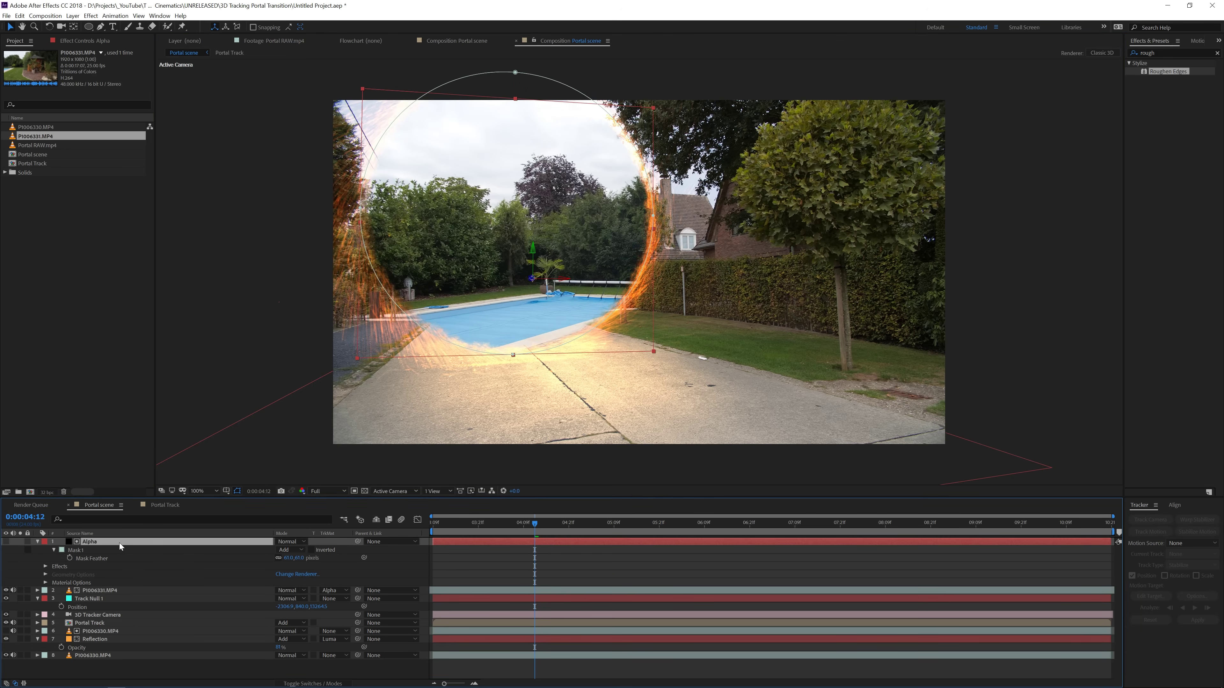
pyautogui.keyDown('ctrl'); pyautogui.moveTo(101, 590); pyautogui.dragTo(107, 629); pyautogui.keyUp('ctrl')
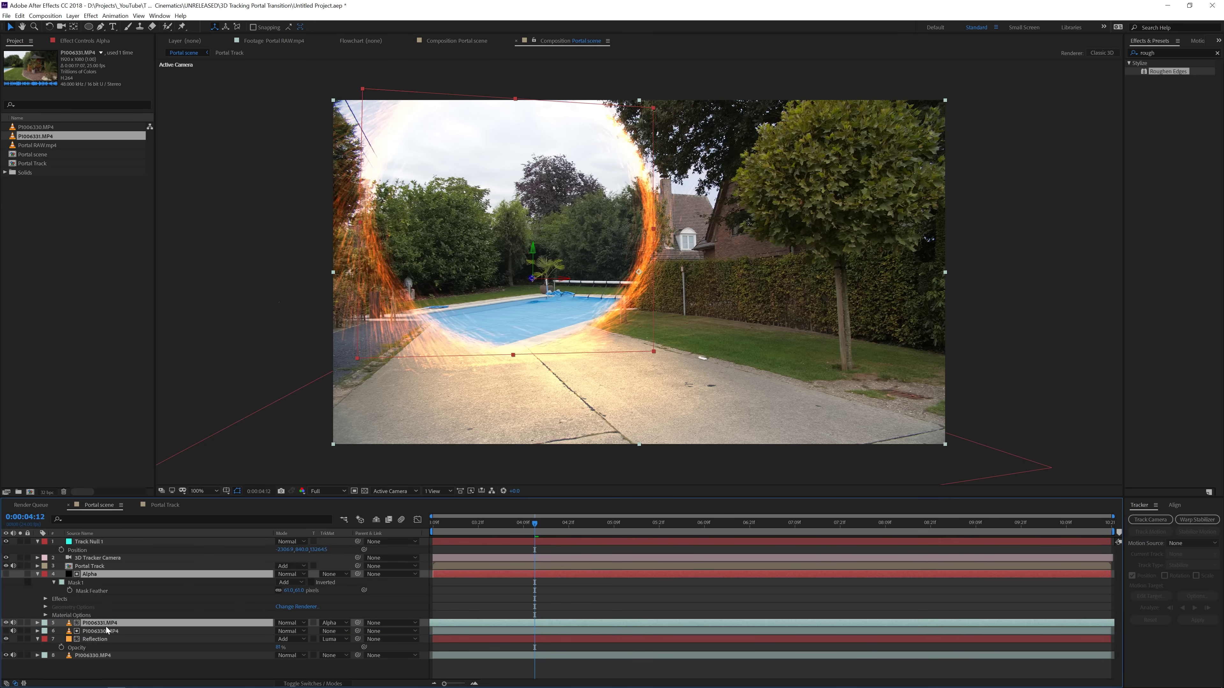
pyautogui.click(546, 597)
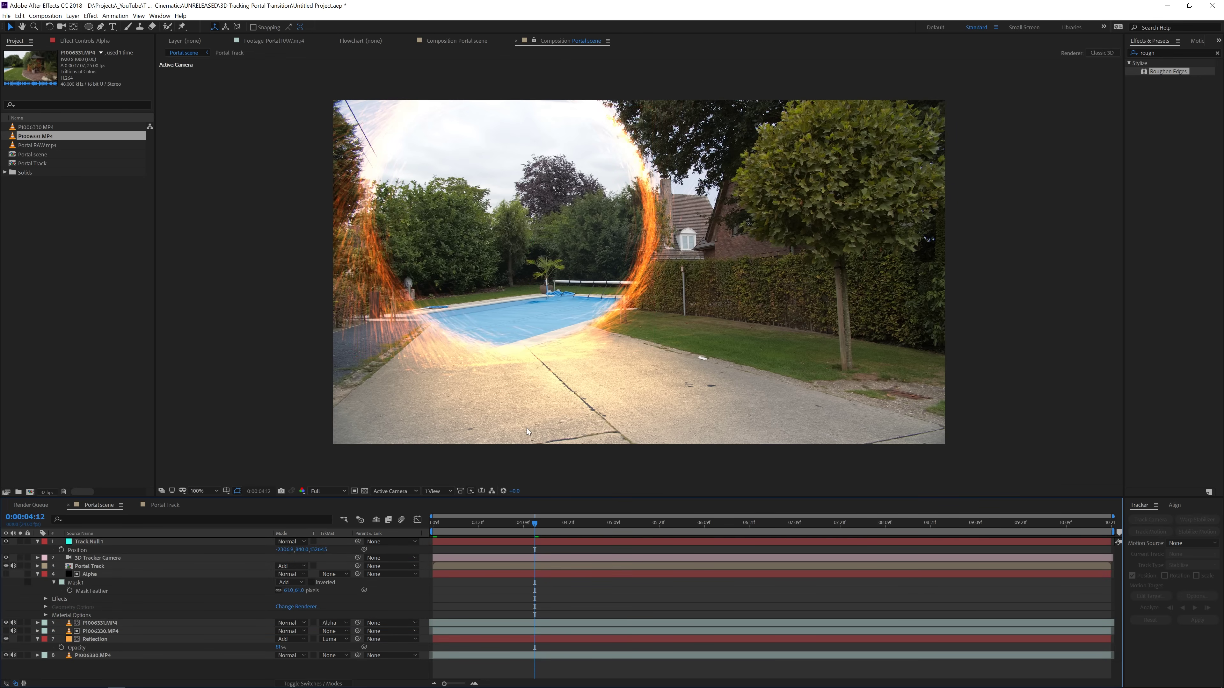
pyautogui.press('space')
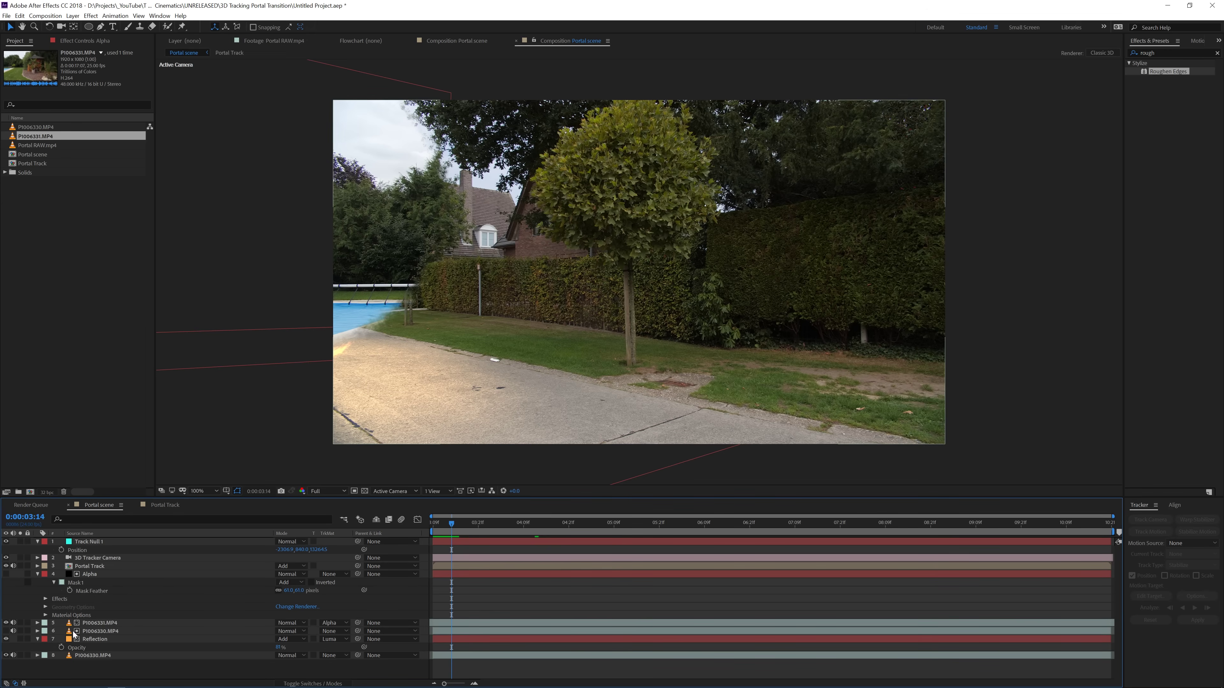
# In the Portal Track composition, slide both Portal RAW.mp4 layers earlier so the ring is already formed, and return to Portal scene.
pyautogui.click(102, 574)
pyautogui.click(104, 566)
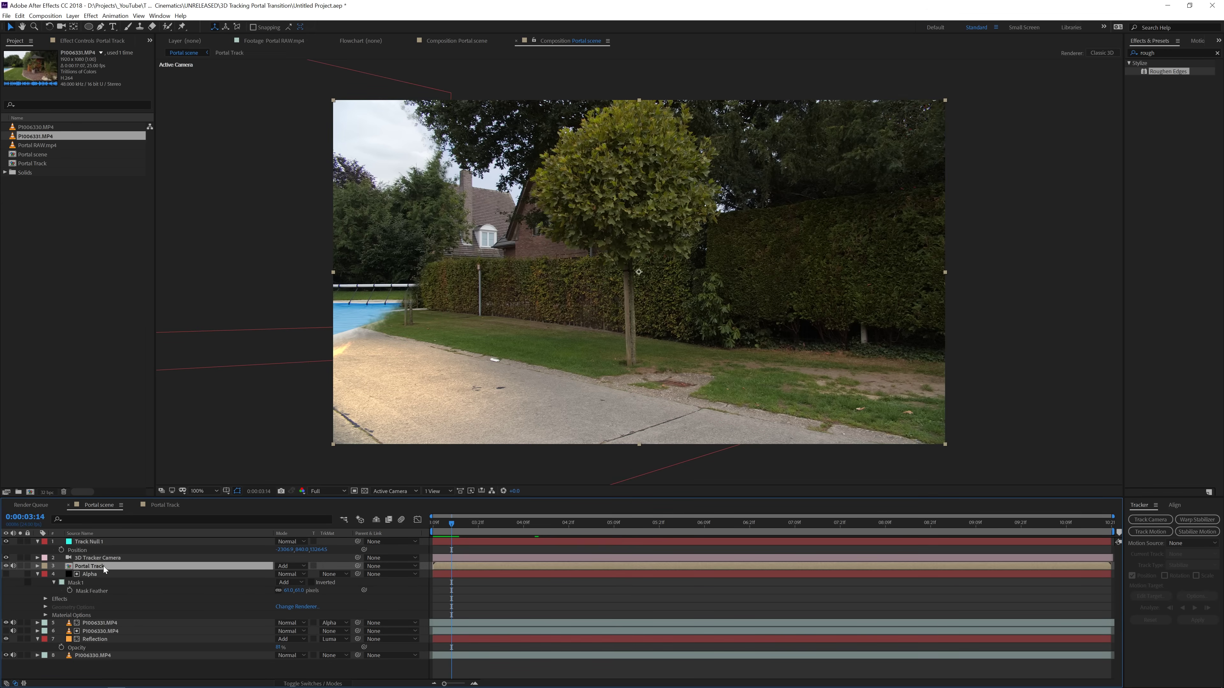
pyautogui.doubleClick(470, 564)
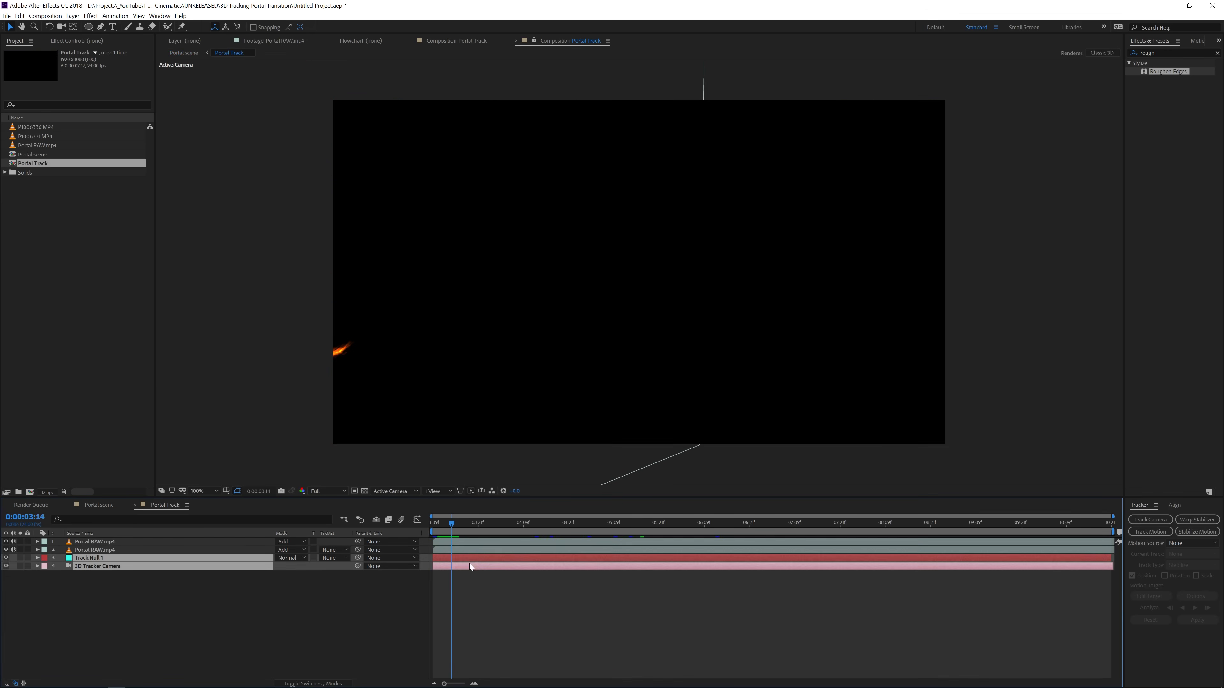
pyautogui.click(484, 551)
pyautogui.keyDown('shift'); pyautogui.click(488, 543); pyautogui.keyUp('shift')
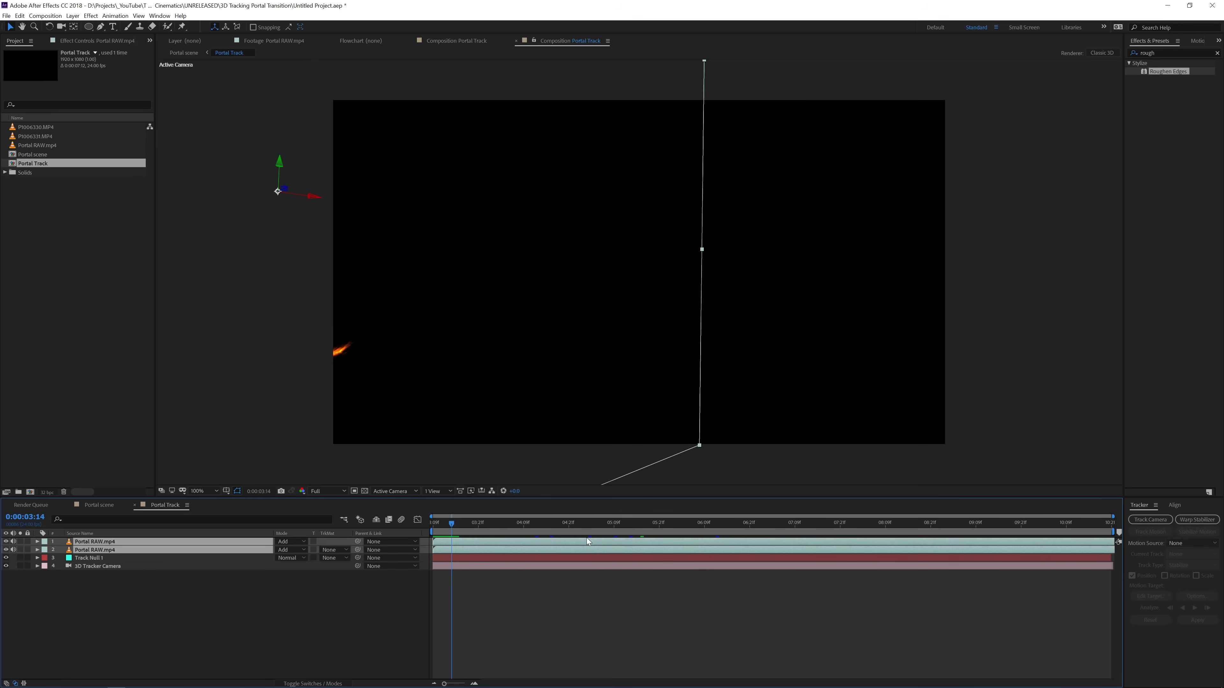
pyautogui.moveTo(590, 542); pyautogui.dragTo(474, 548)
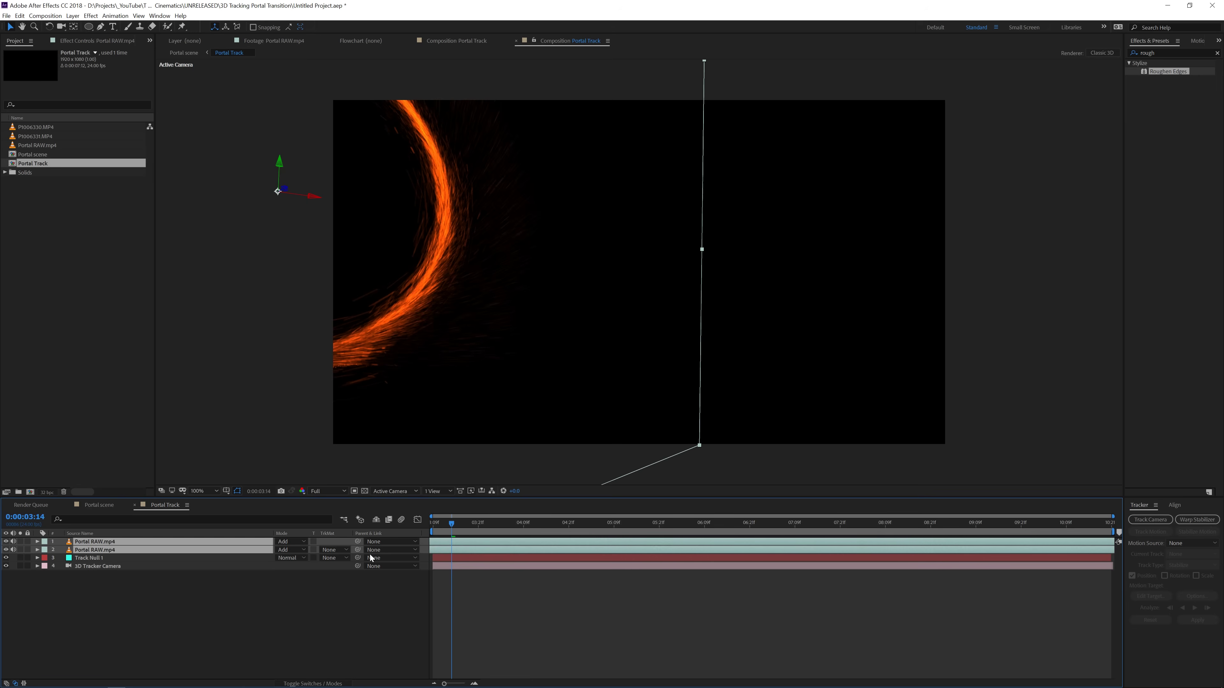
pyautogui.click(91, 506)
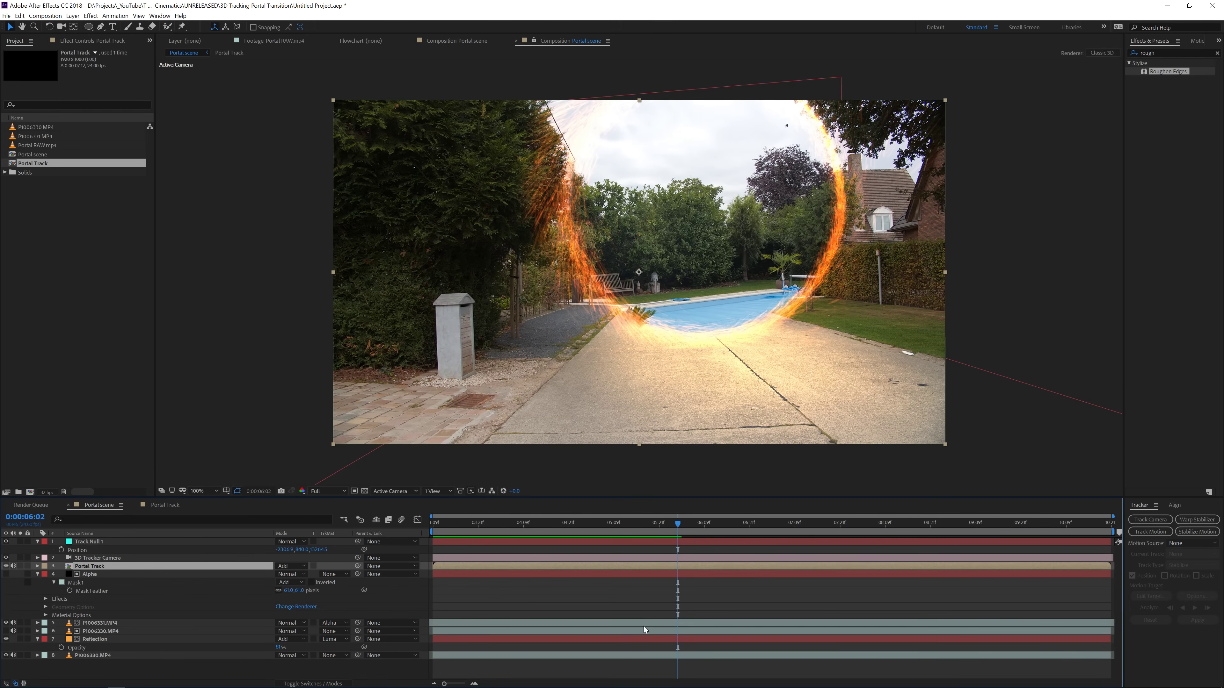
# Slide the garden clip earlier in time so the potted palm falls inside the portal, and check 0:00:05:22.
pyautogui.click(639, 623)
pyautogui.moveTo(638, 622); pyautogui.dragTo(538, 625)
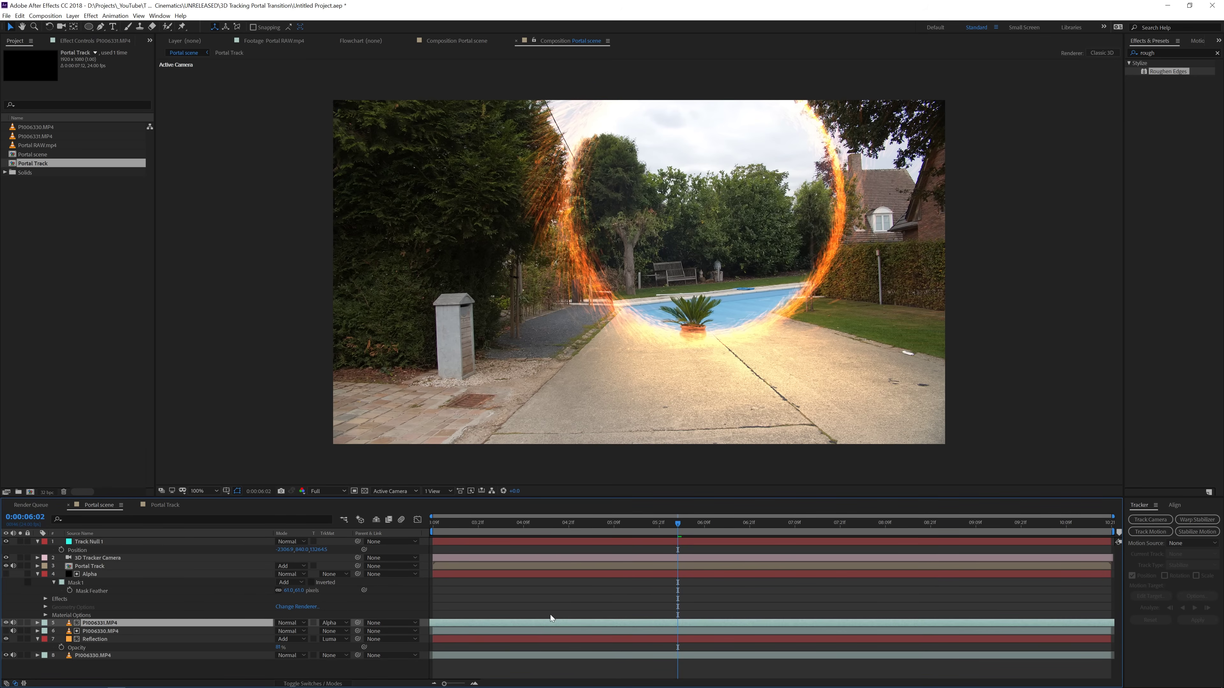
pyautogui.click(663, 525)
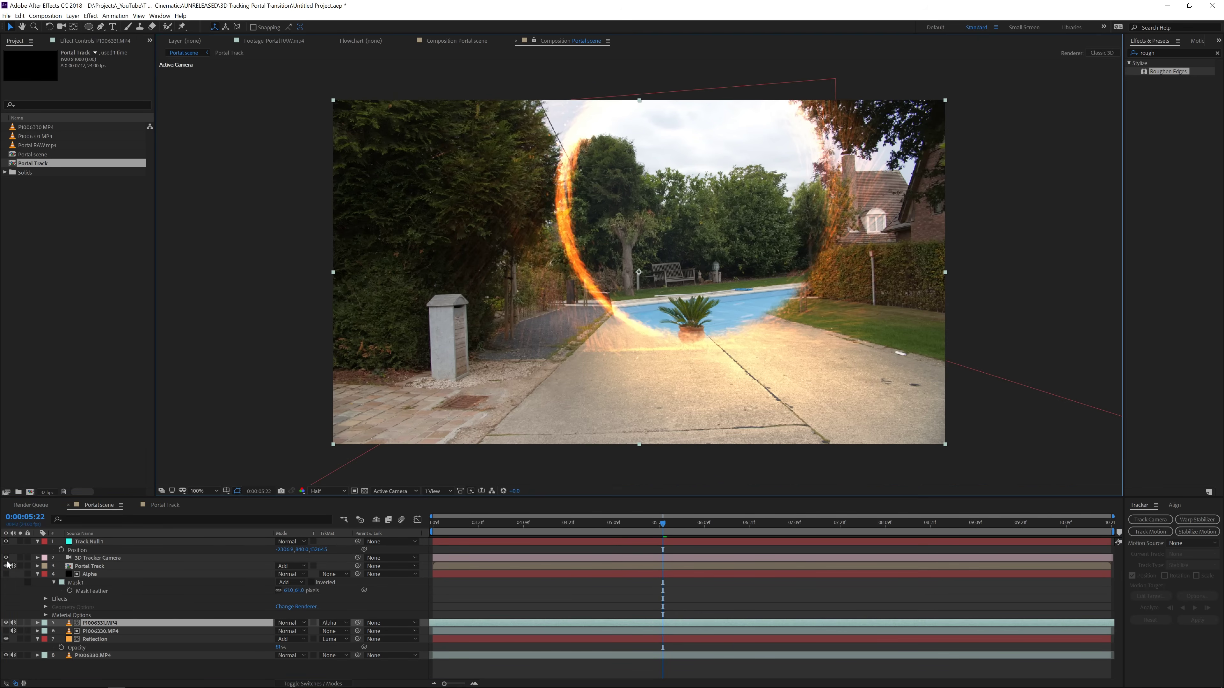
# Mute the layers' audio, reset the garden clip's position, and check its framing up to 0:00:08:17.
pyautogui.click(6, 566)
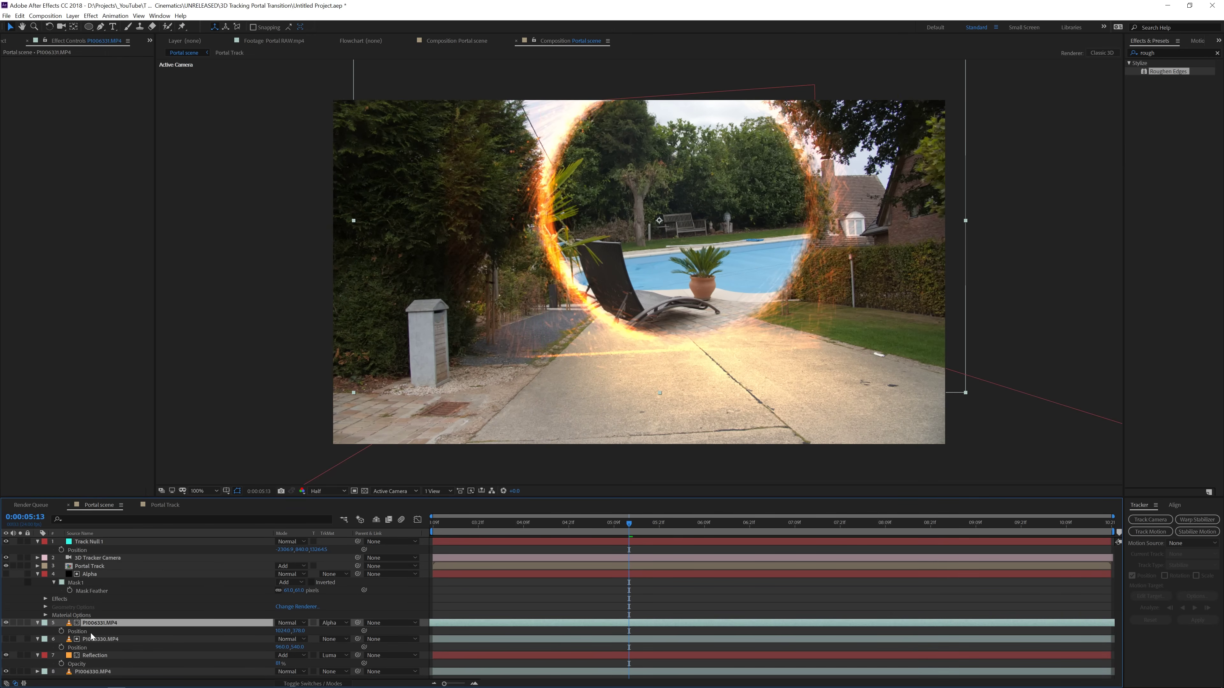
pyautogui.rightClick(90, 641)
pyautogui.click(144, 582)
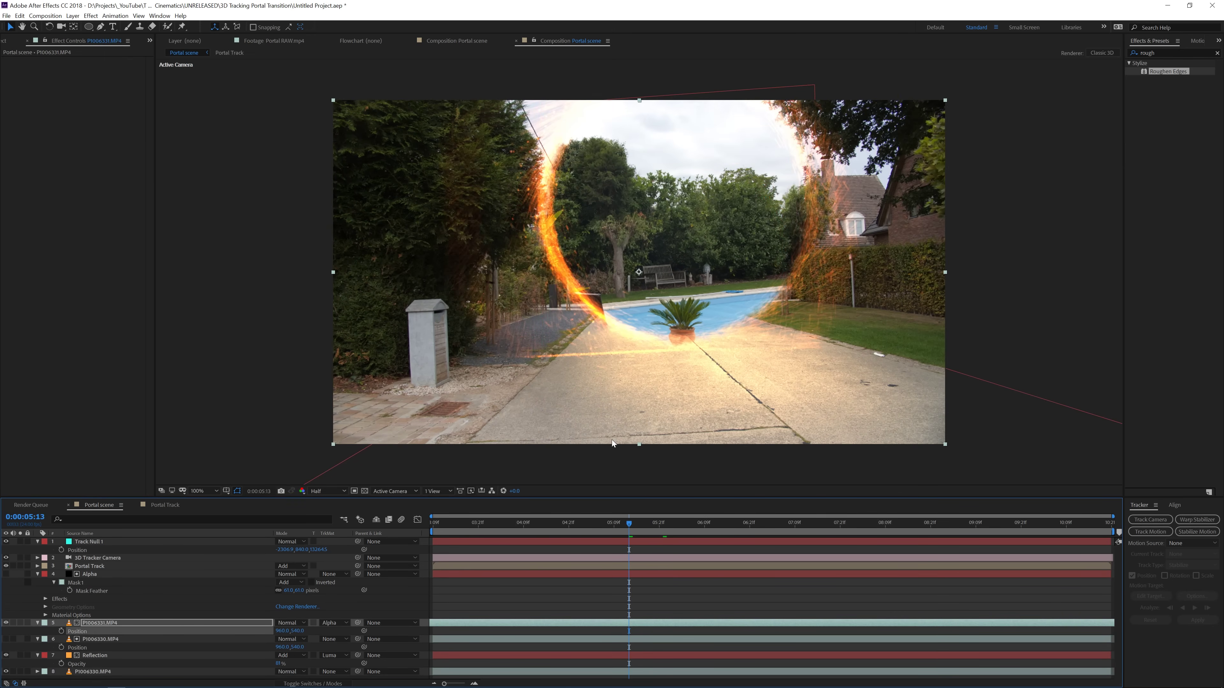
pyautogui.click(715, 525)
pyautogui.moveTo(731, 530); pyautogui.dragTo(917, 551)
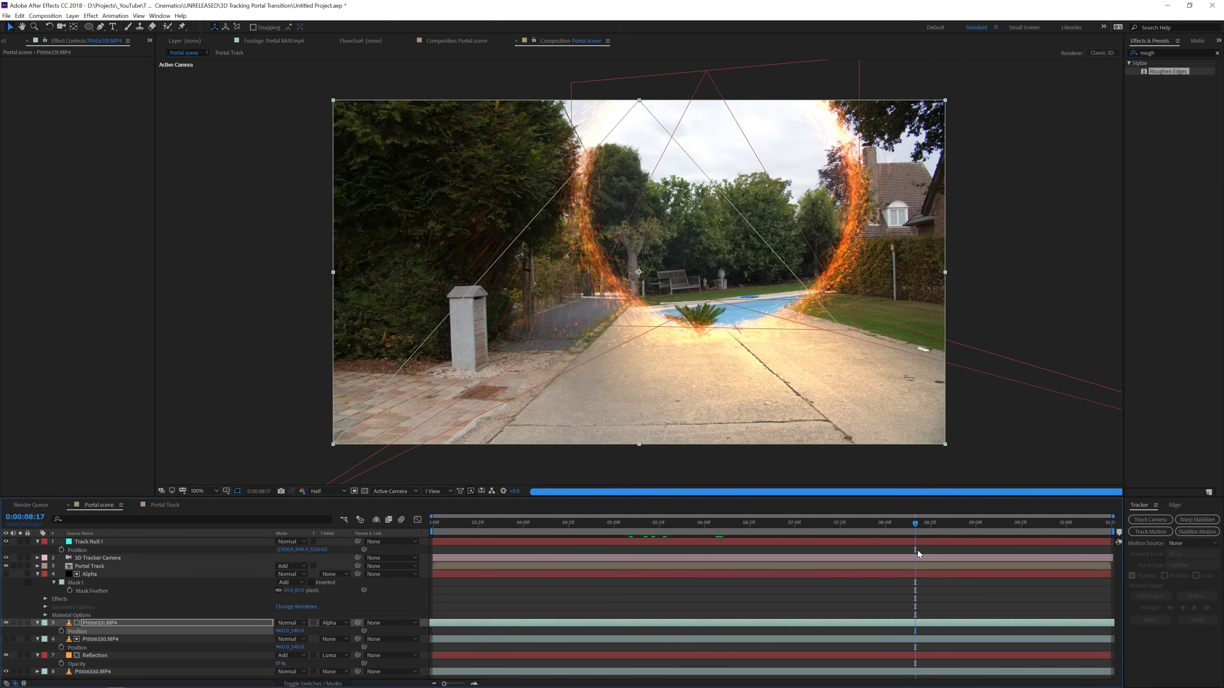
# Collapse the properties of all layers in the Portal scene timeline.
pyautogui.click(92, 622)
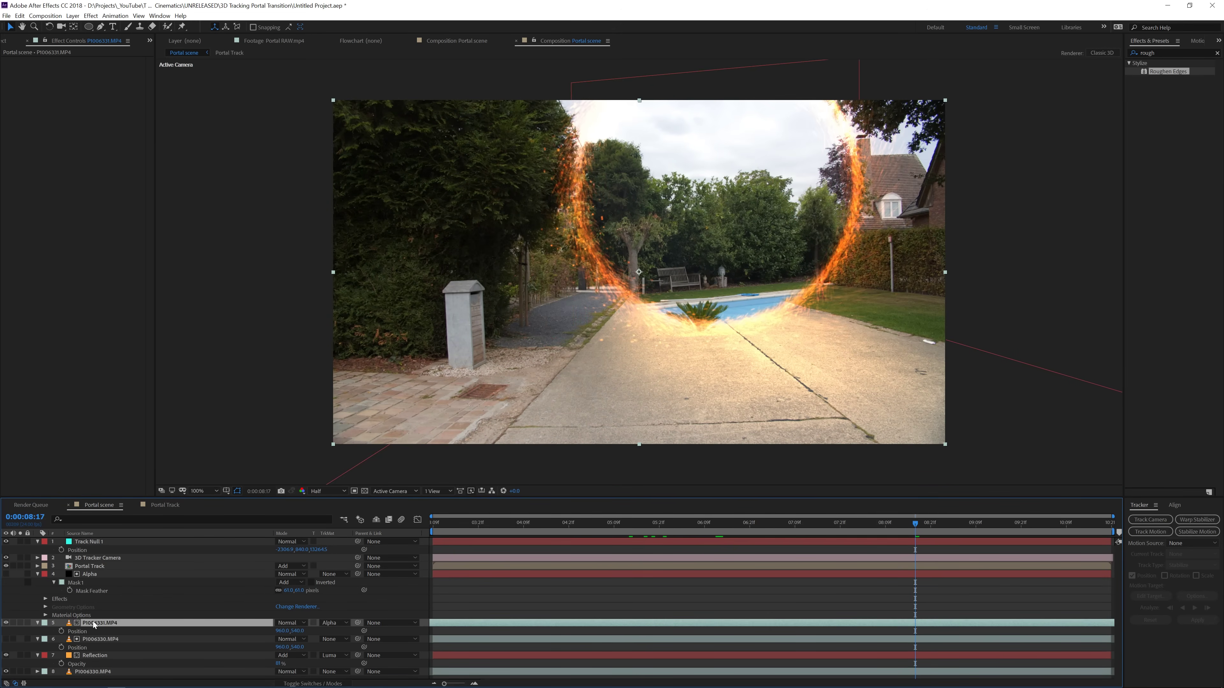
pyautogui.click(92, 575)
pyautogui.hotkey('ctrl', 'a')
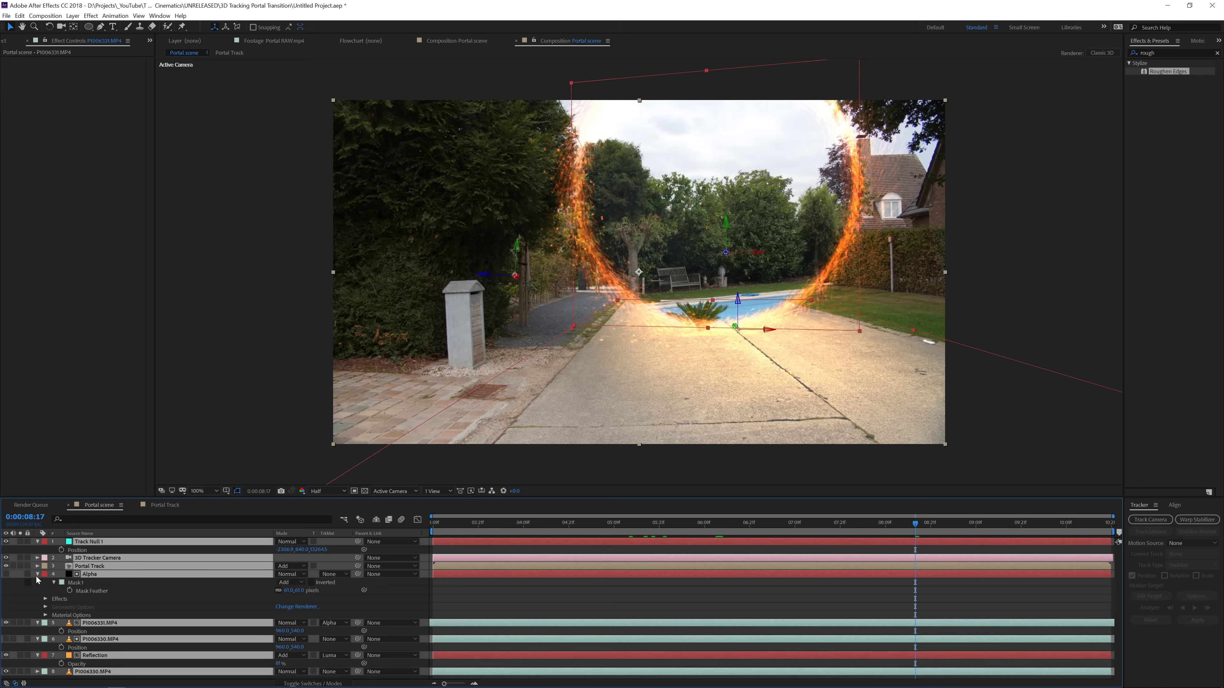
pyautogui.click(37, 574)
# Give the Alpha and garden clip layers a Blue label.
pyautogui.click(104, 616)
pyautogui.click(103, 575)
pyautogui.keyDown('shift'); pyautogui.click(104, 566); pyautogui.keyUp('shift')
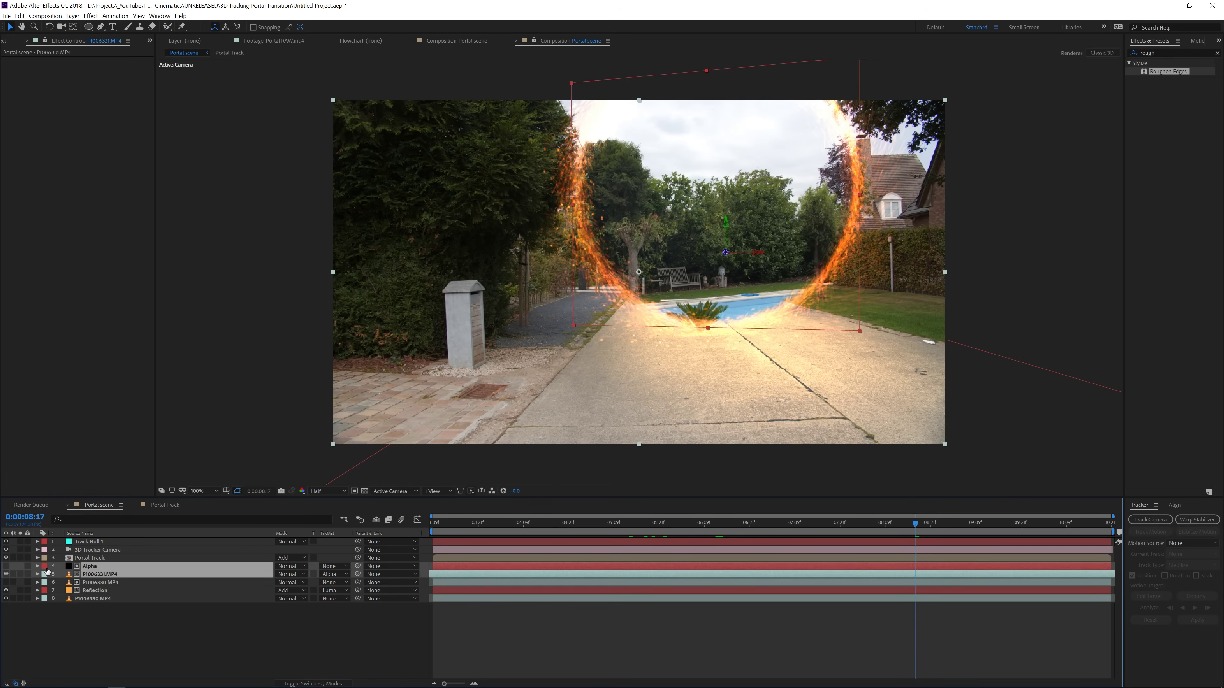
pyautogui.click(45, 573)
pyautogui.click(60, 485)
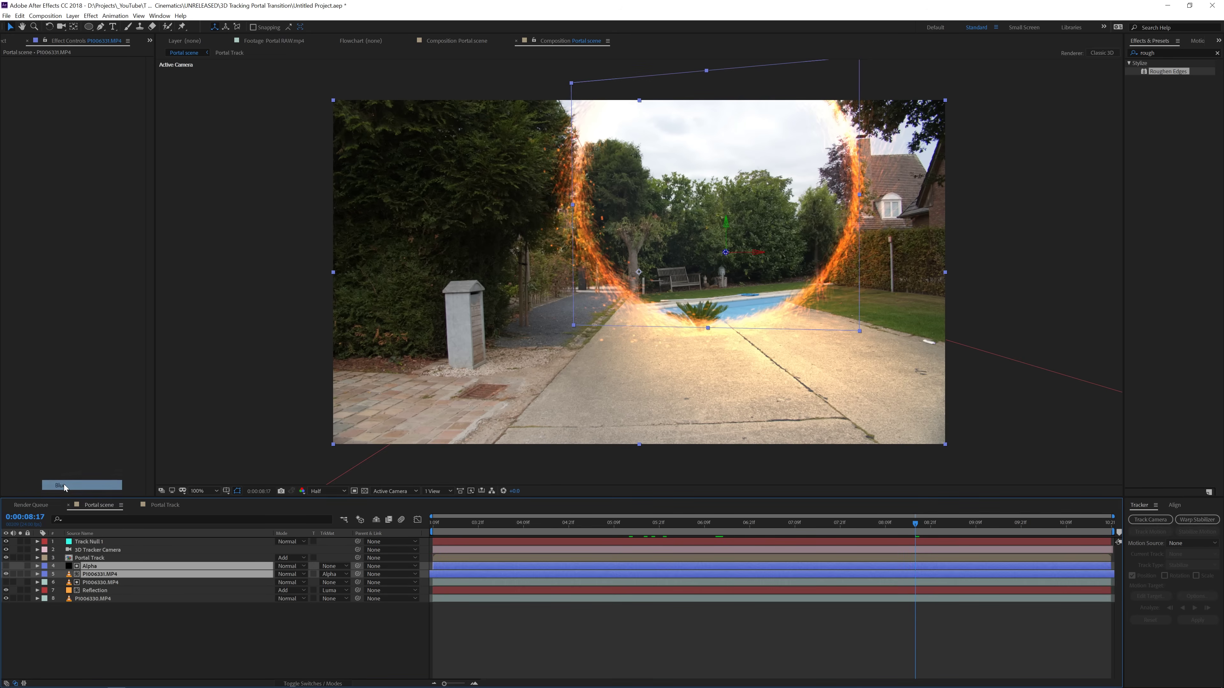
# Duplicate the Alpha and garden clip layers together and give the upper copies a Yellow label.
pyautogui.click(103, 575)
pyautogui.keyDown('shift'); pyautogui.click(105, 567); pyautogui.keyUp('shift')
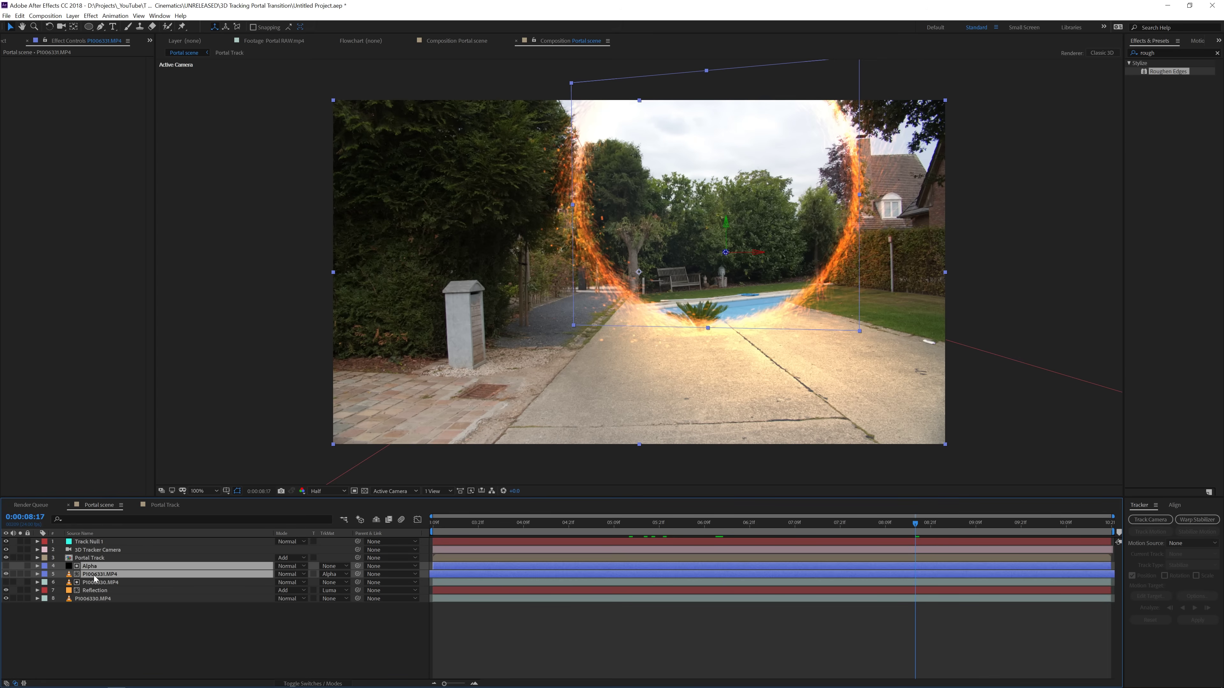
pyautogui.hotkey('ctrl', 'd')
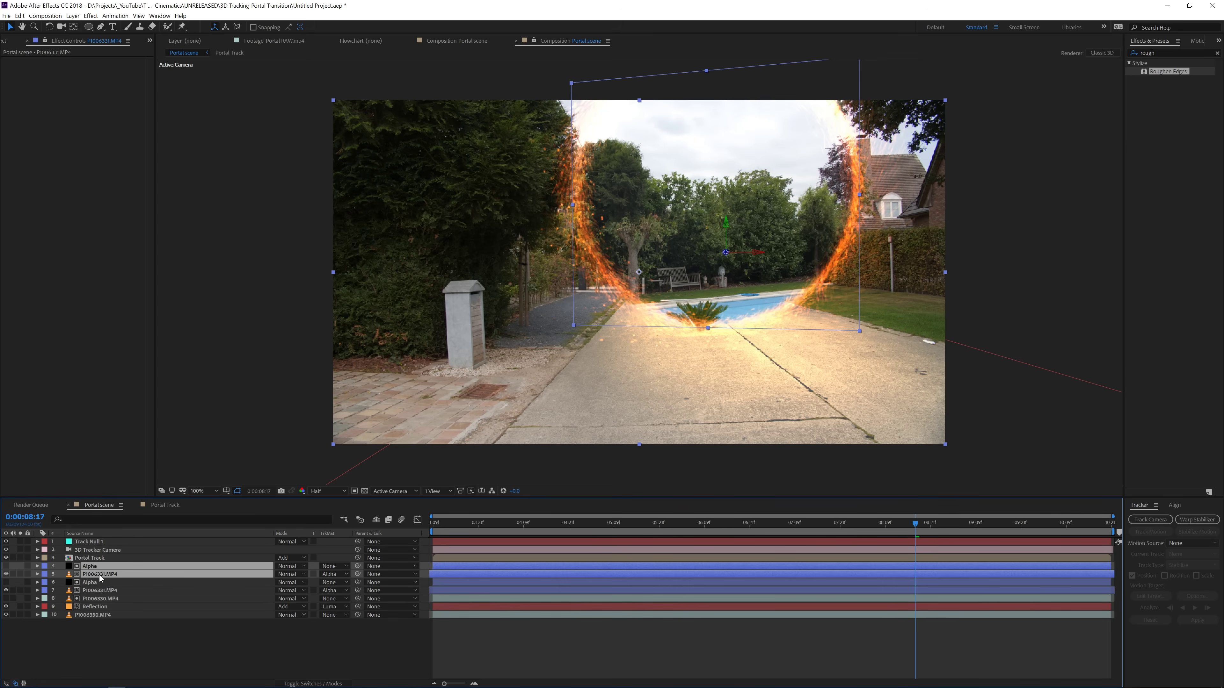
pyautogui.click(43, 574)
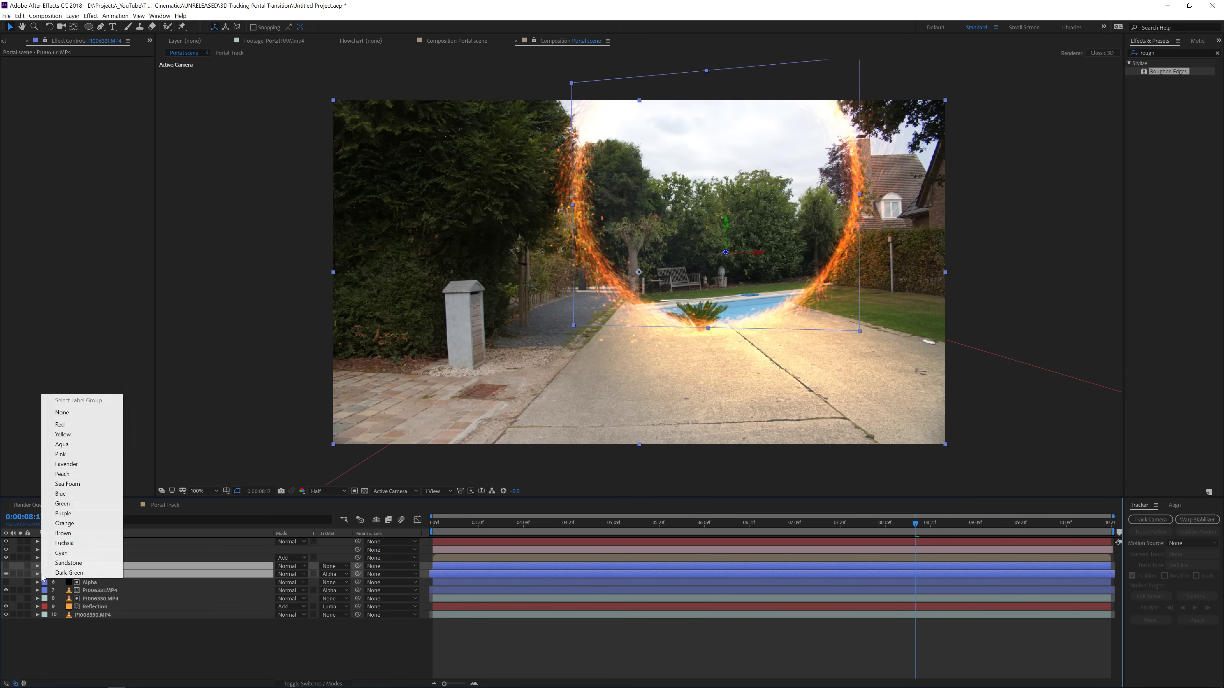
pyautogui.click(92, 434)
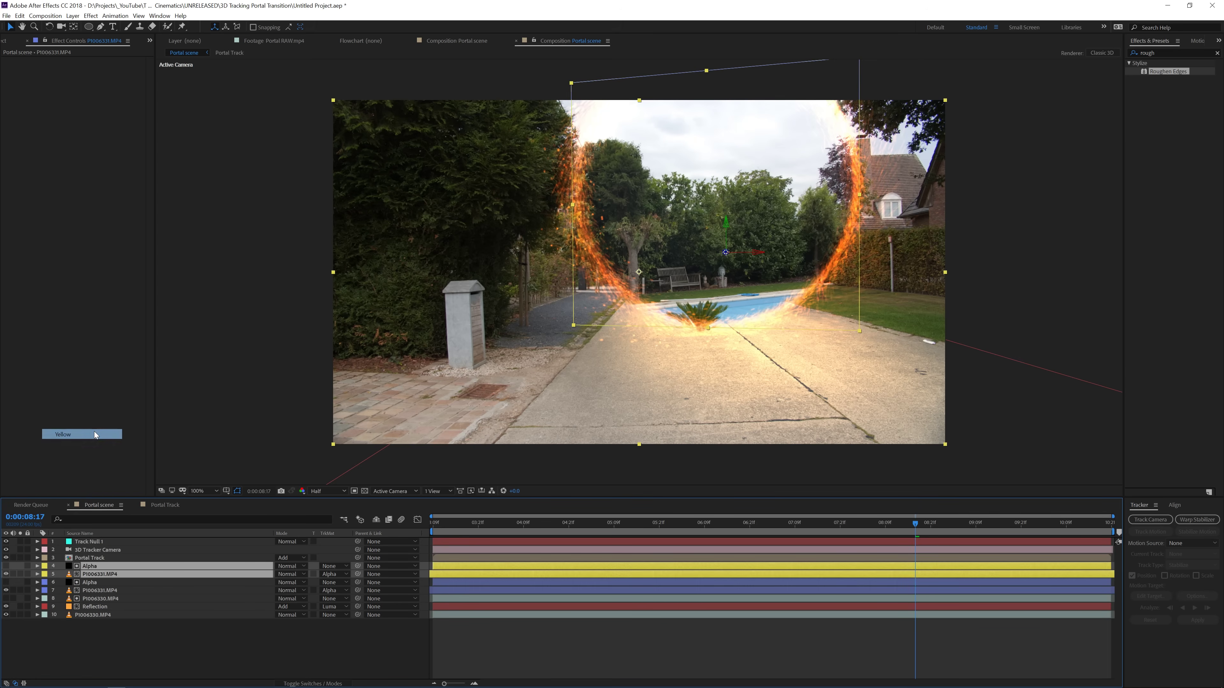
# Apply the Tint effect to the yellow-labelled garden clip and map its blacks to a very dark red.
pyautogui.click(106, 574)
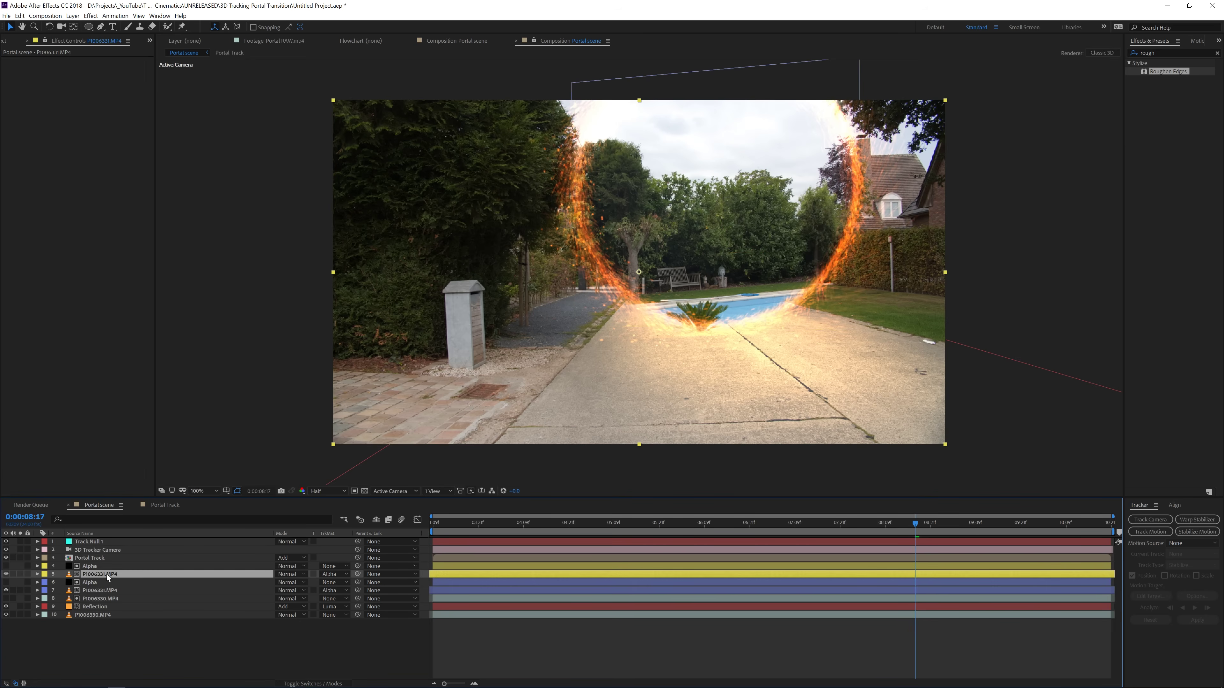
pyautogui.click(87, 16)
pyautogui.moveTo(145, 107)
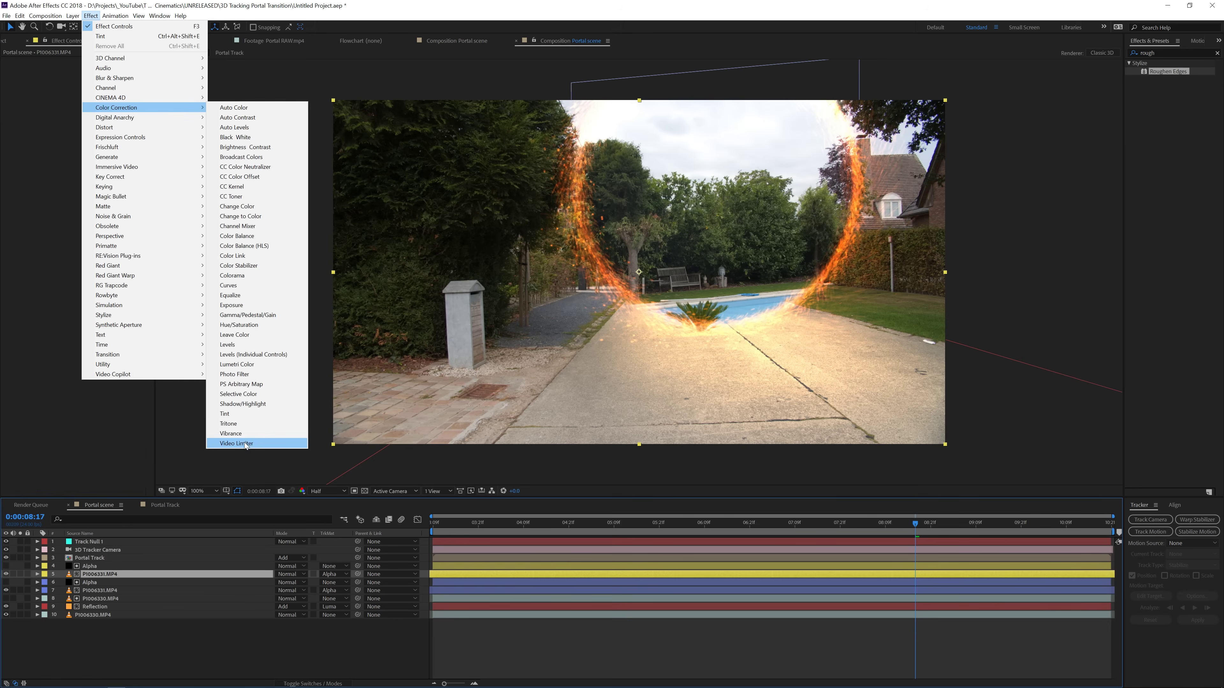
pyautogui.click(238, 415)
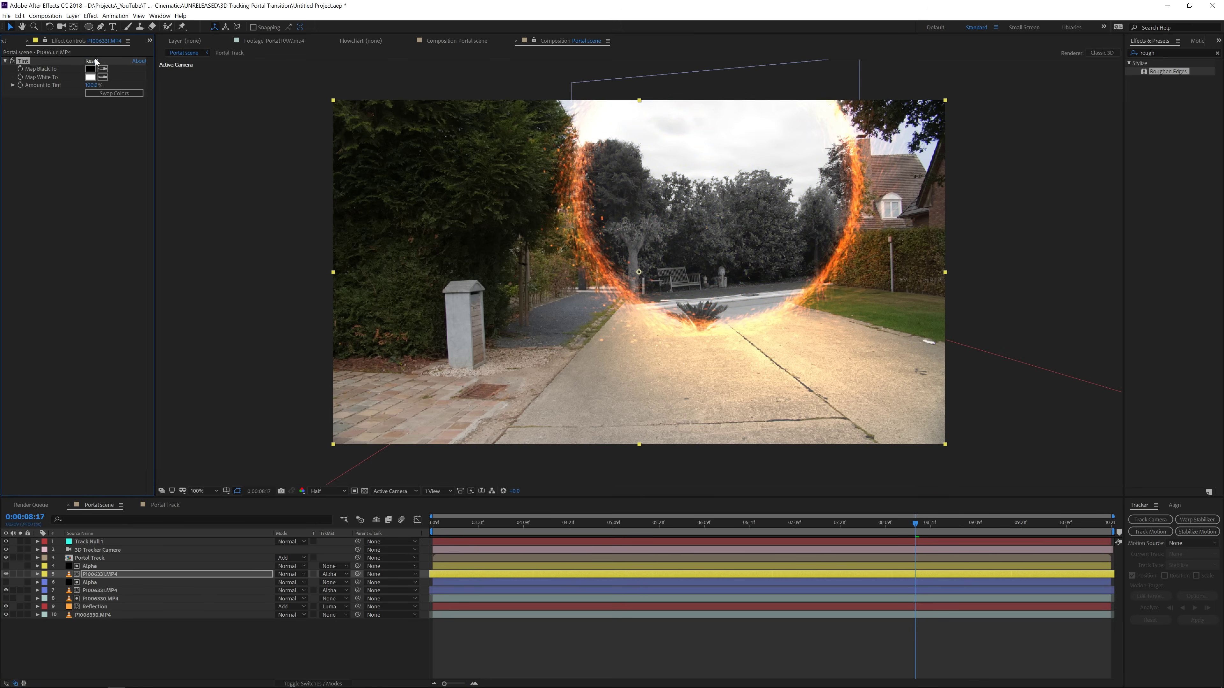
pyautogui.click(90, 69)
pyautogui.click(240, 388)
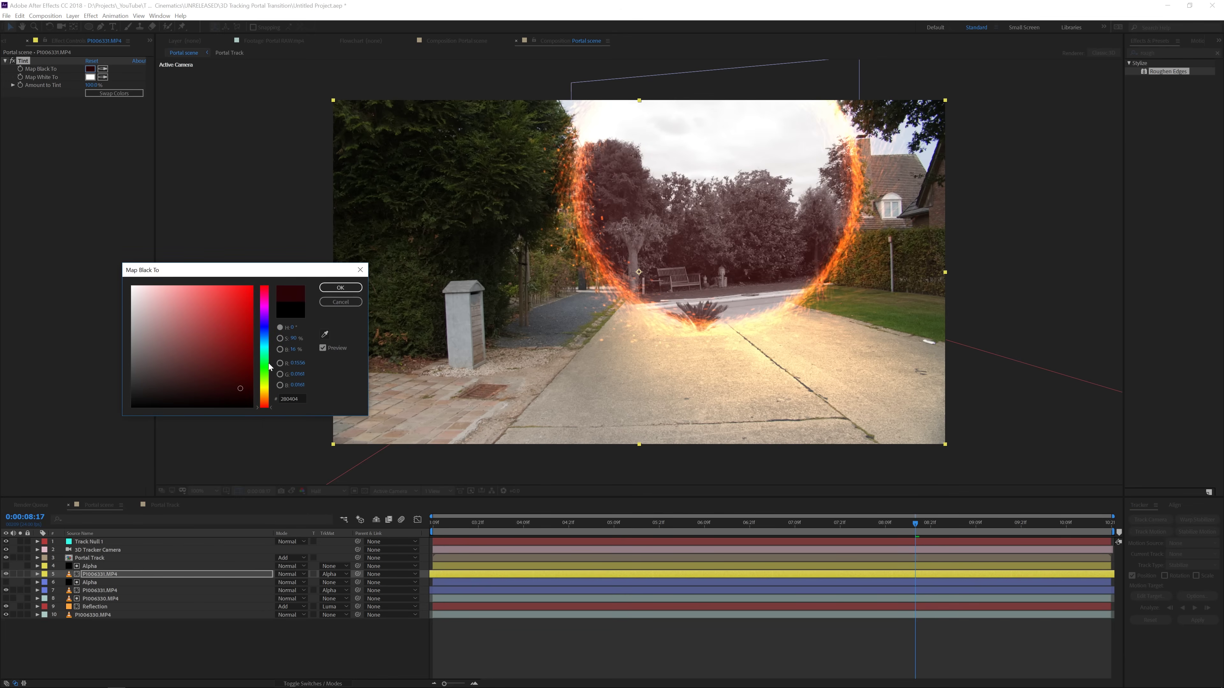
pyautogui.click(340, 287)
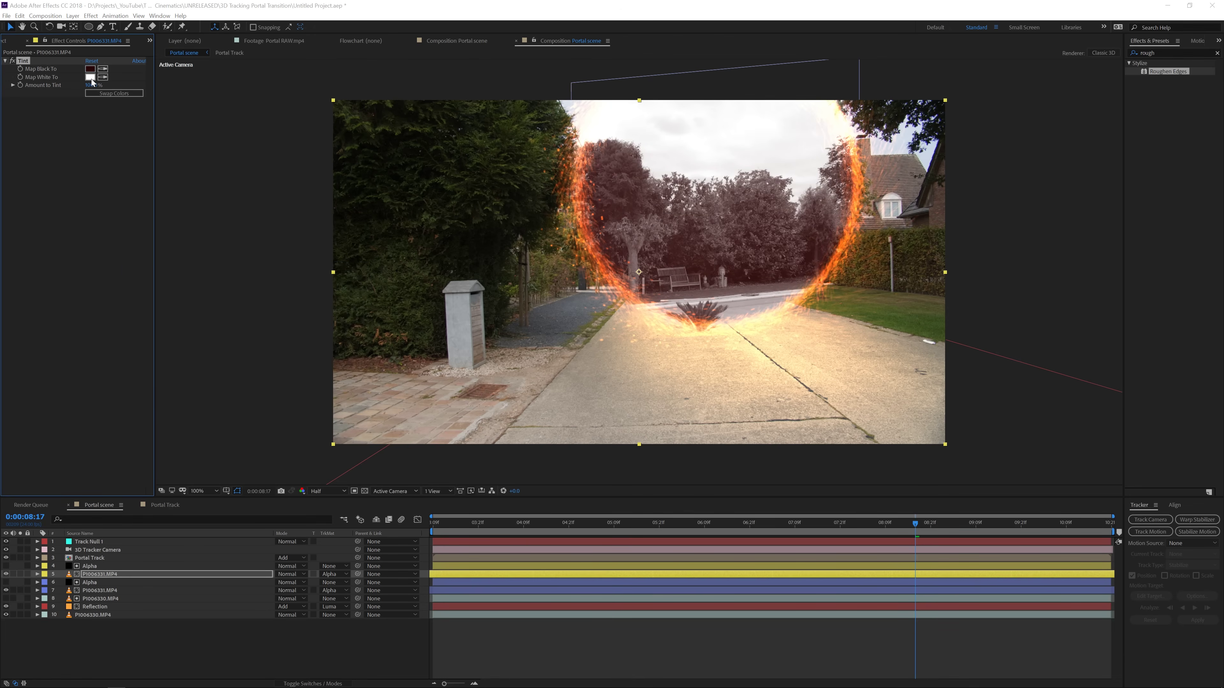
# Map the Tint effect's whites to the light orange FFBE6D.
pyautogui.click(90, 77)
pyautogui.click(265, 397)
pyautogui.moveTo(232, 355); pyautogui.dragTo(201, 276)
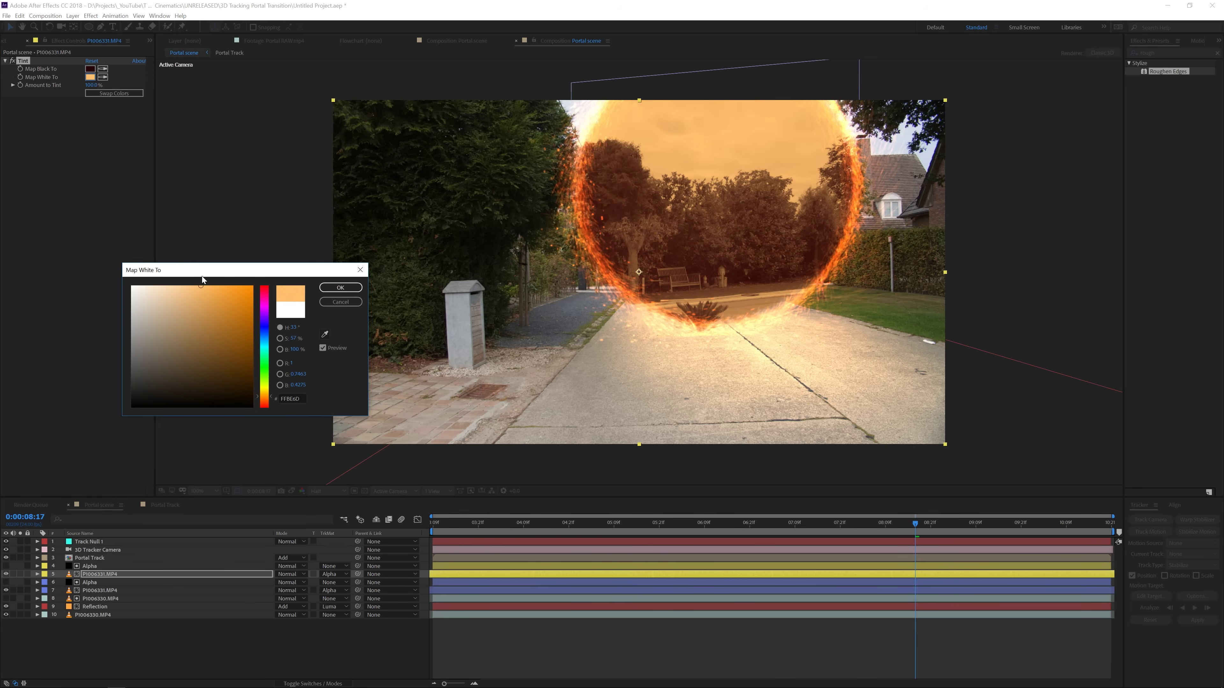
pyautogui.click(339, 287)
# Set the tinted garden clip's blending mode to Screen and check the portal between 0:00:05:14 and 0:00:07:12.
pyautogui.click(289, 574)
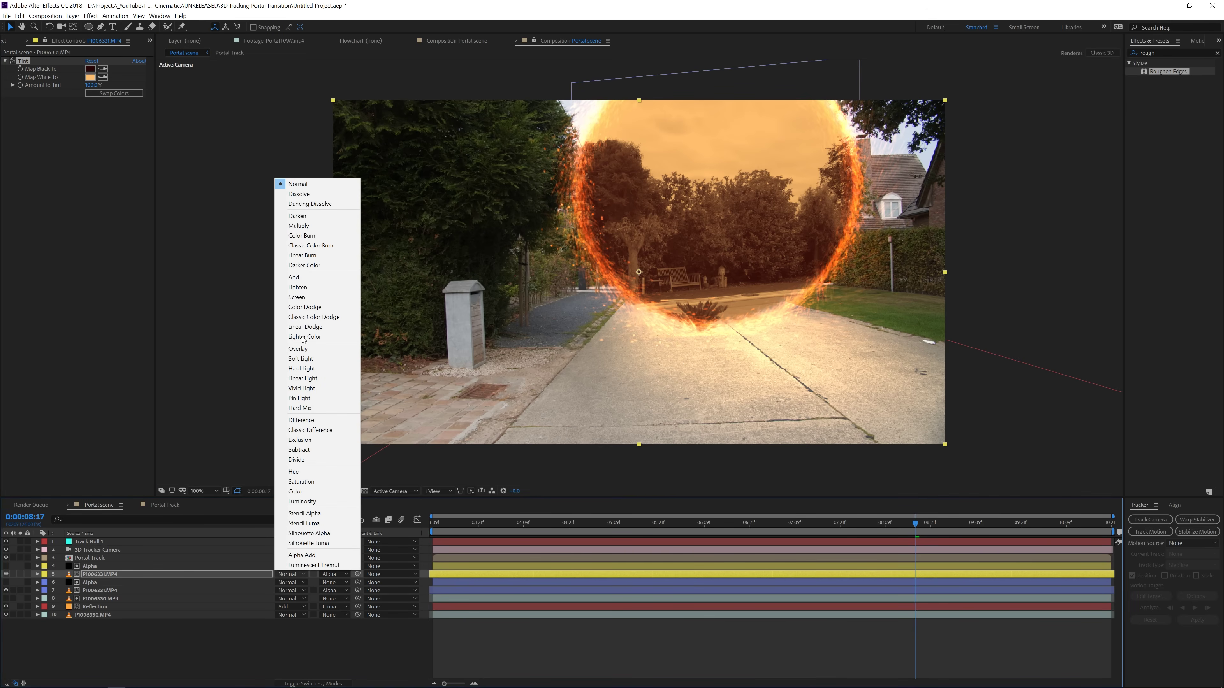
pyautogui.click(300, 277)
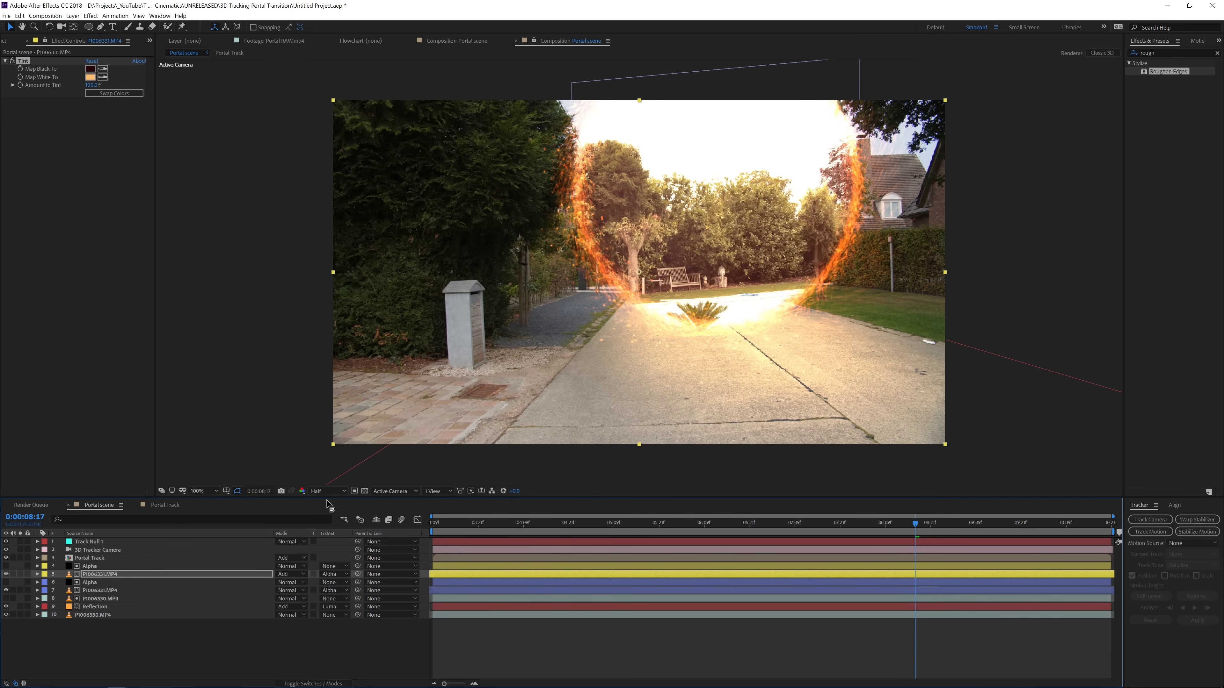
pyautogui.hotkey('shift', '=')
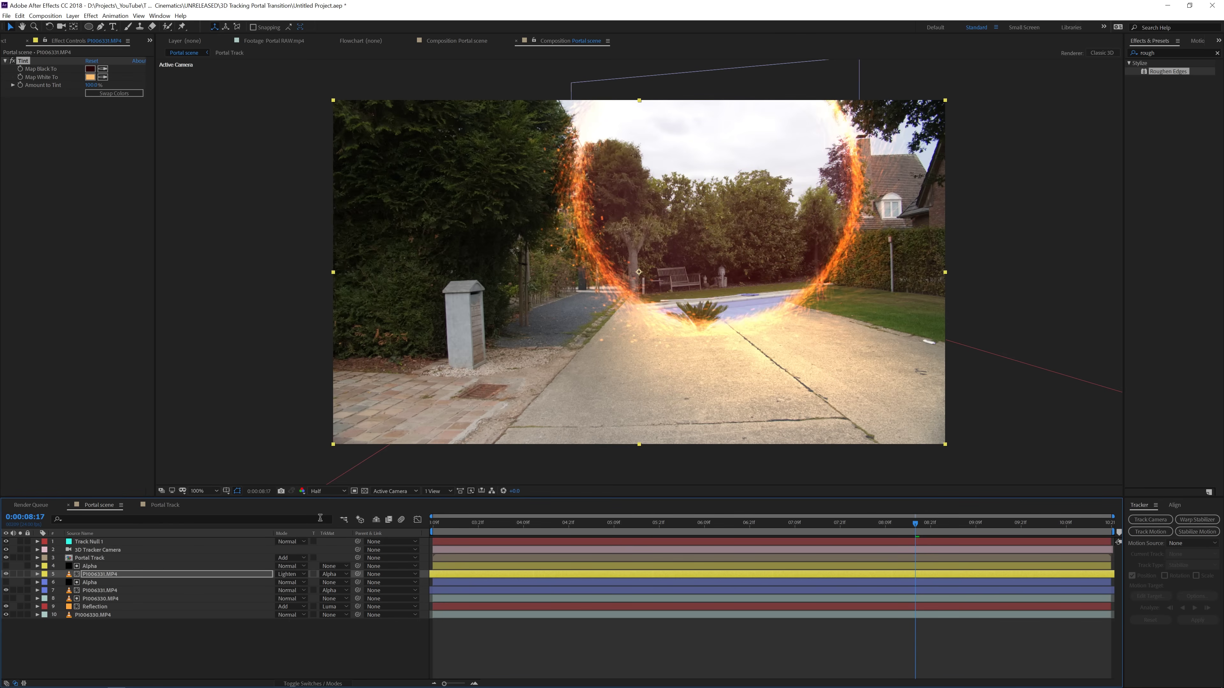
pyautogui.click(294, 573)
pyautogui.click(304, 294)
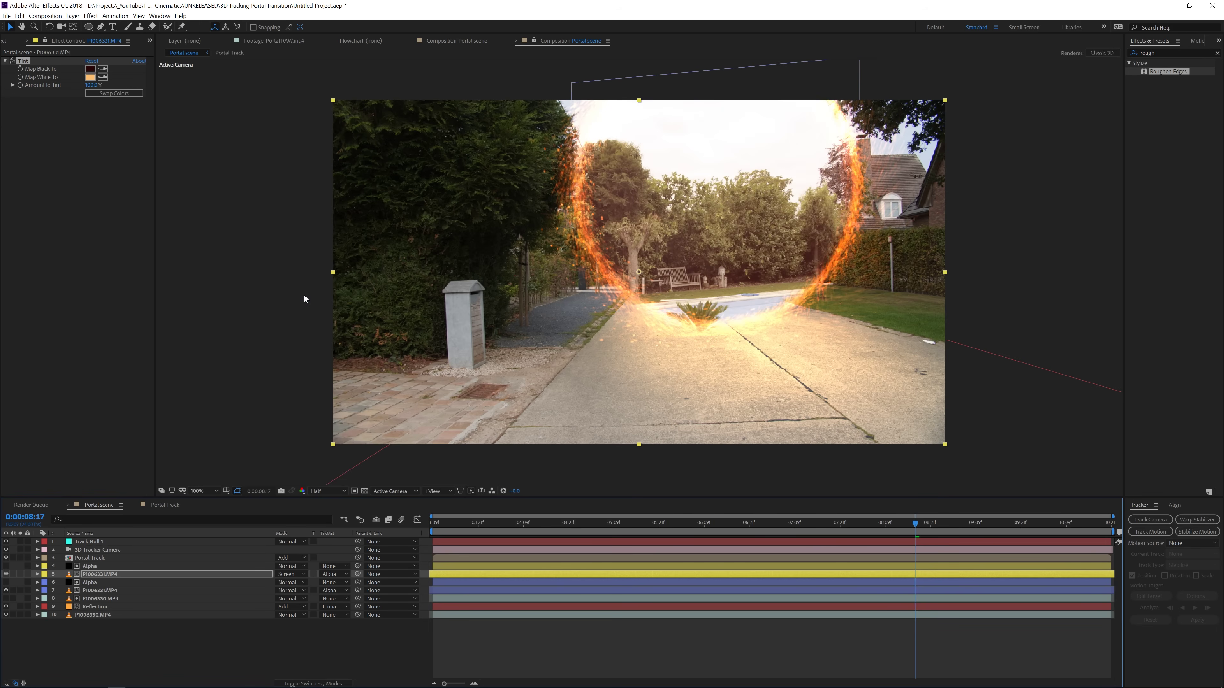
pyautogui.click(764, 529)
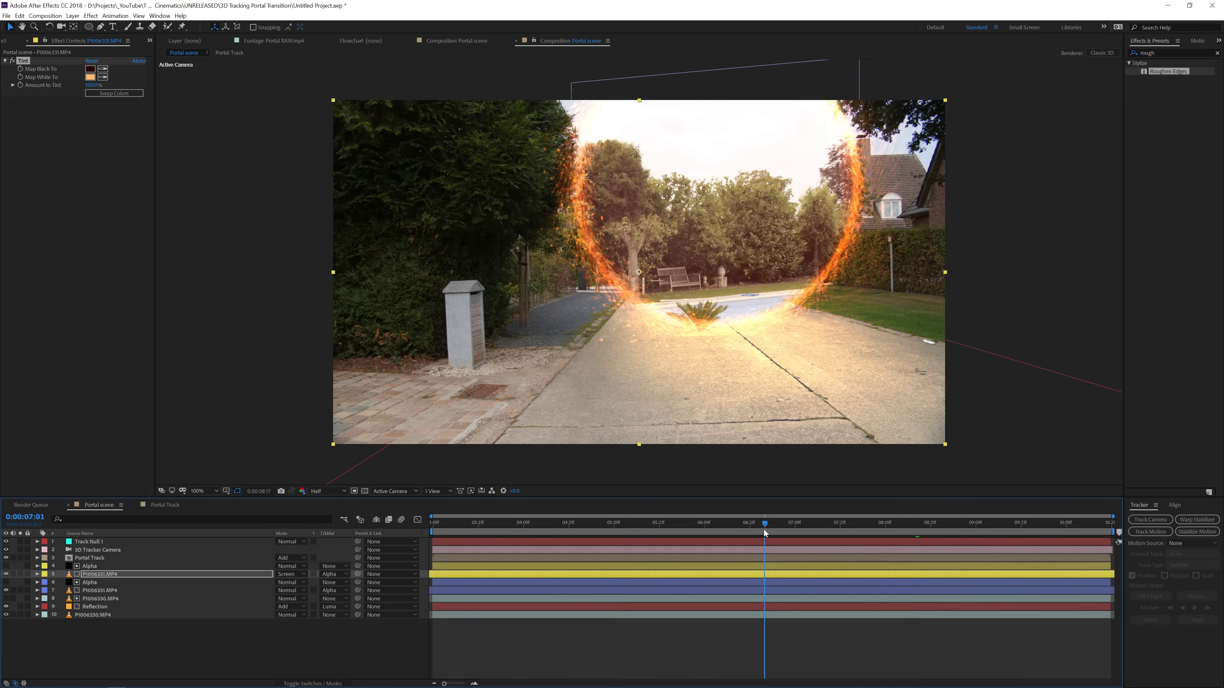
pyautogui.click(704, 523)
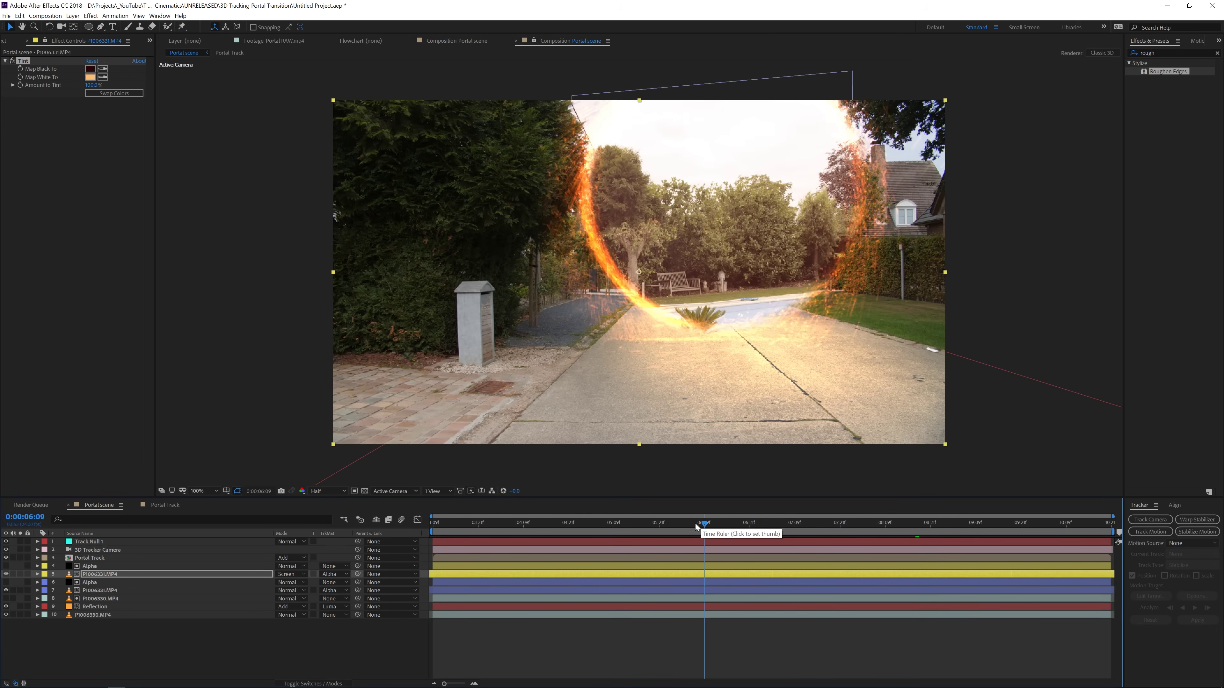
pyautogui.click(629, 529)
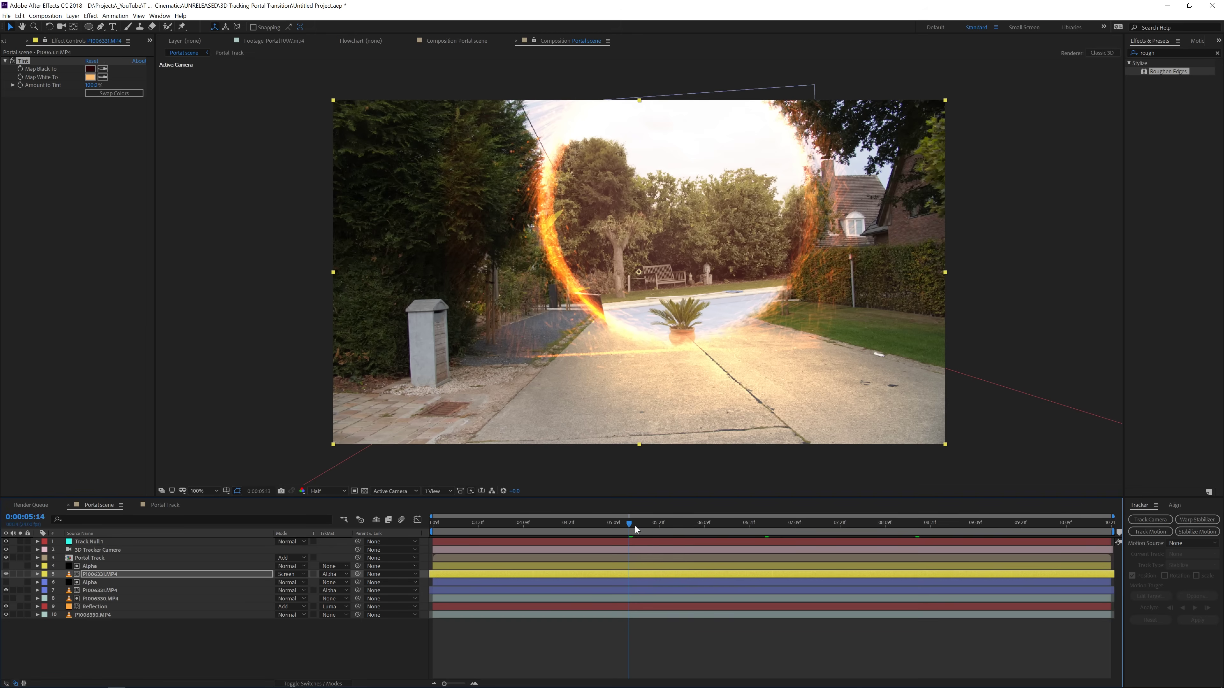
pyautogui.moveTo(635, 526); pyautogui.dragTo(807, 525)
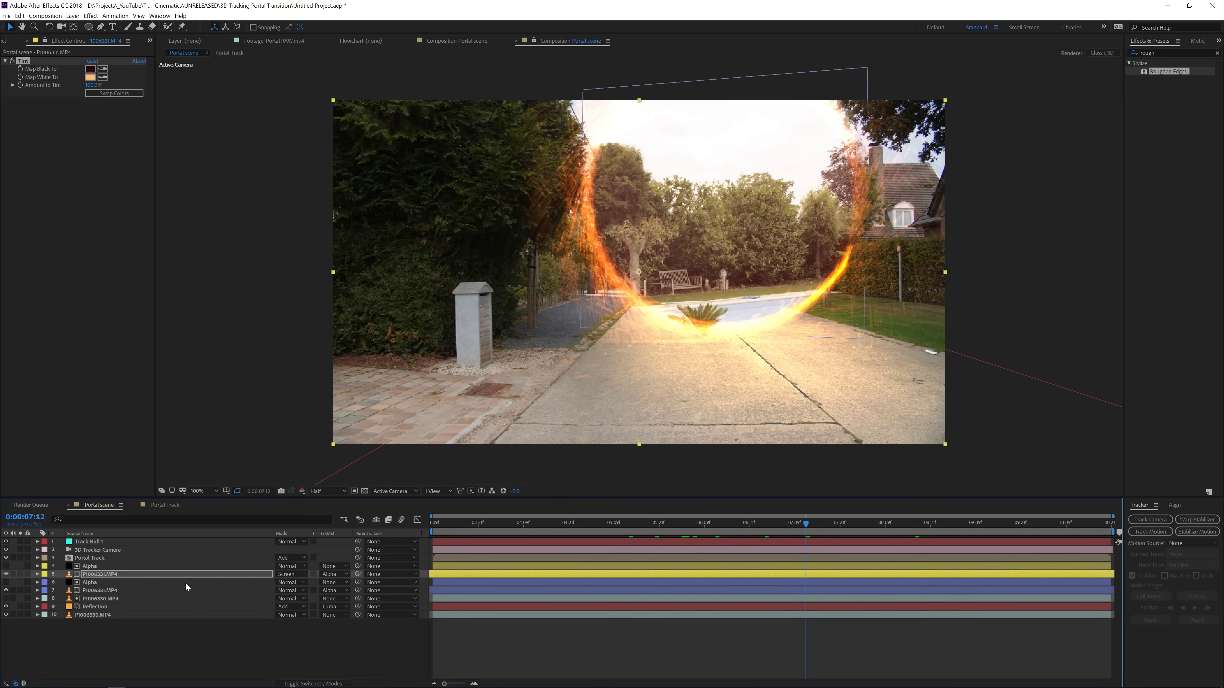
# Duplicate the tinted garden clip on its own and set the copy's track matte to None.
pyautogui.click(145, 575)
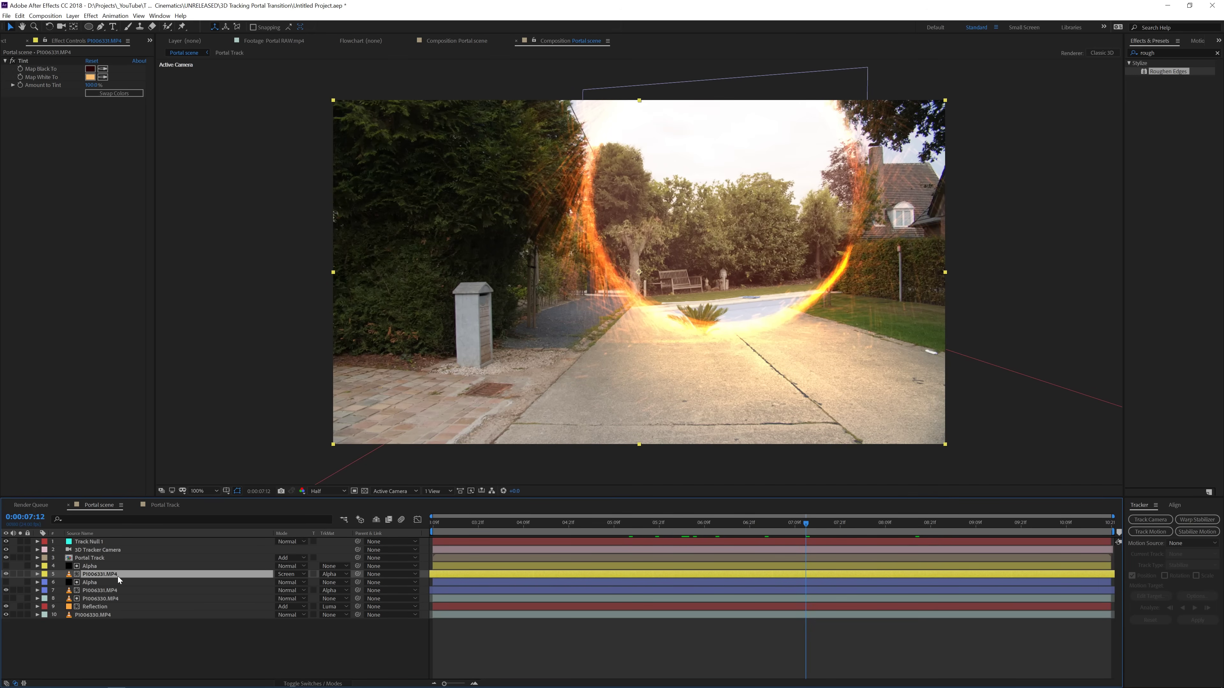
pyautogui.hotkey('ctrl', 'd')
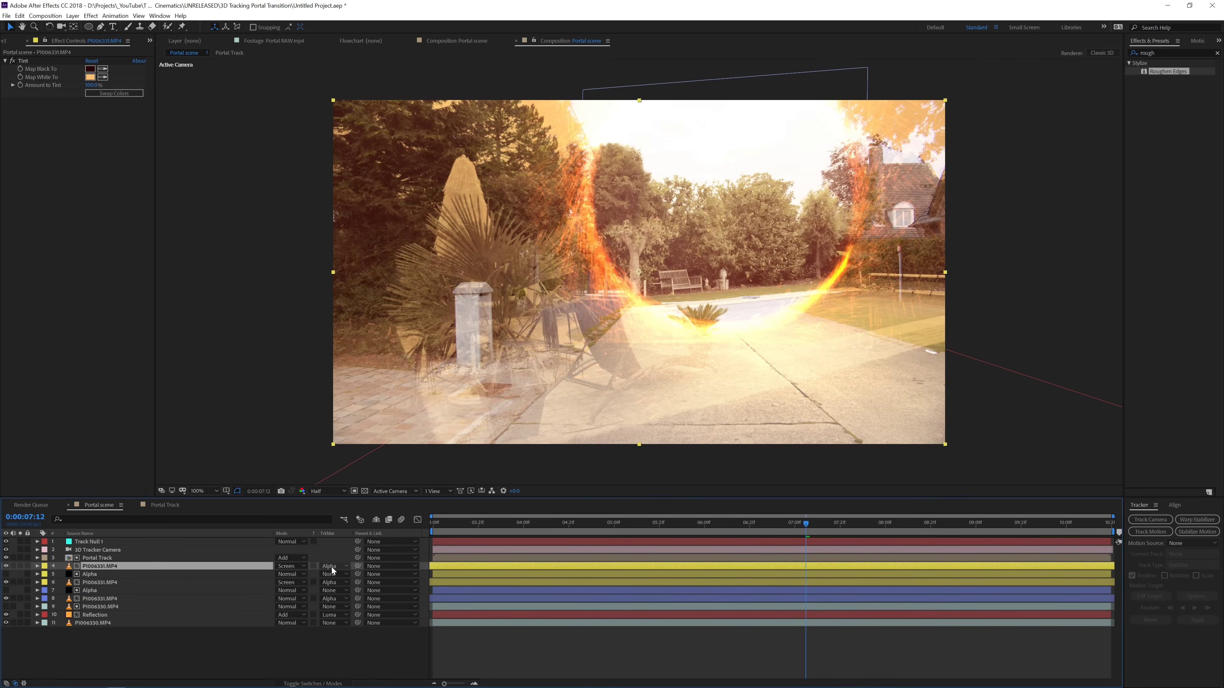
pyautogui.click(332, 567)
pyautogui.click(336, 573)
# Delete the Tint effect from the unmatted garden clip copy and set its blending mode to Normal.
pyautogui.click(28, 68)
pyautogui.press('Delete')
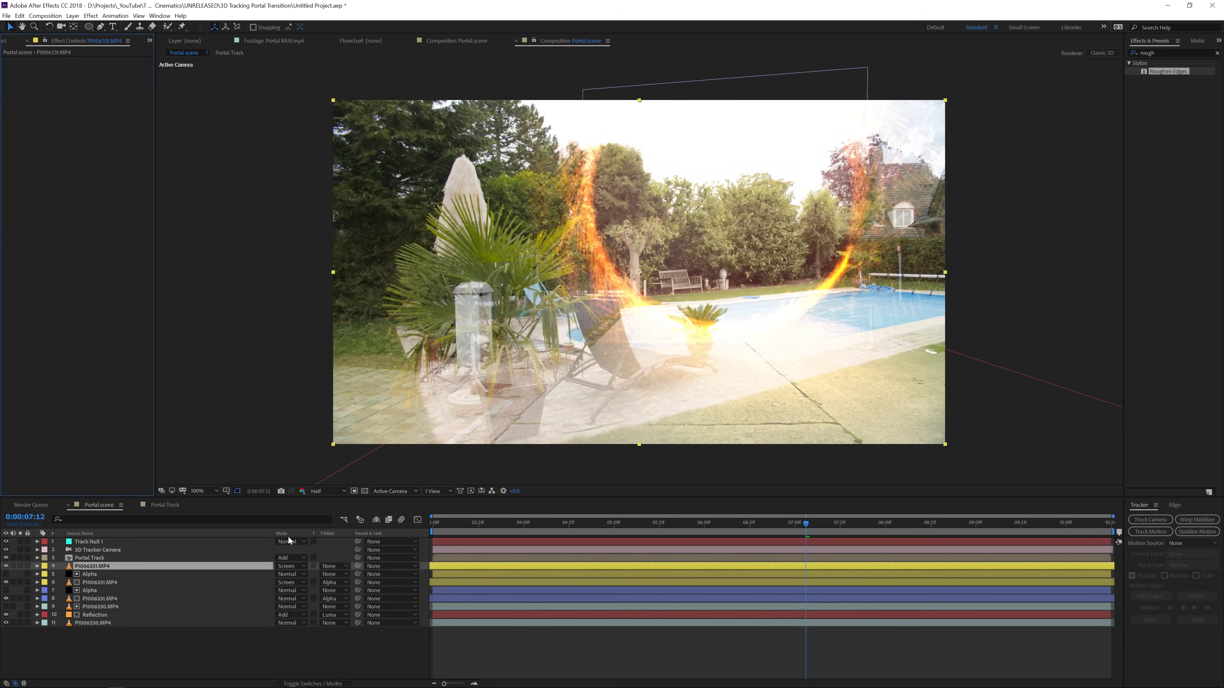
pyautogui.click(290, 567)
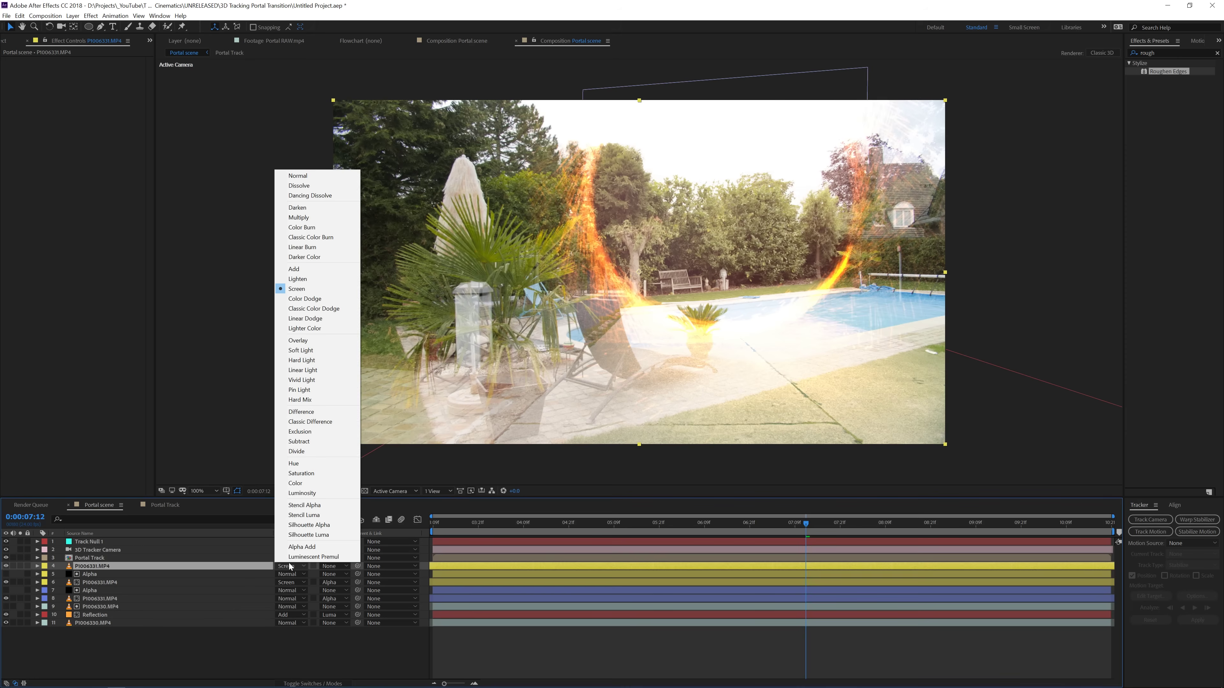
pyautogui.click(314, 174)
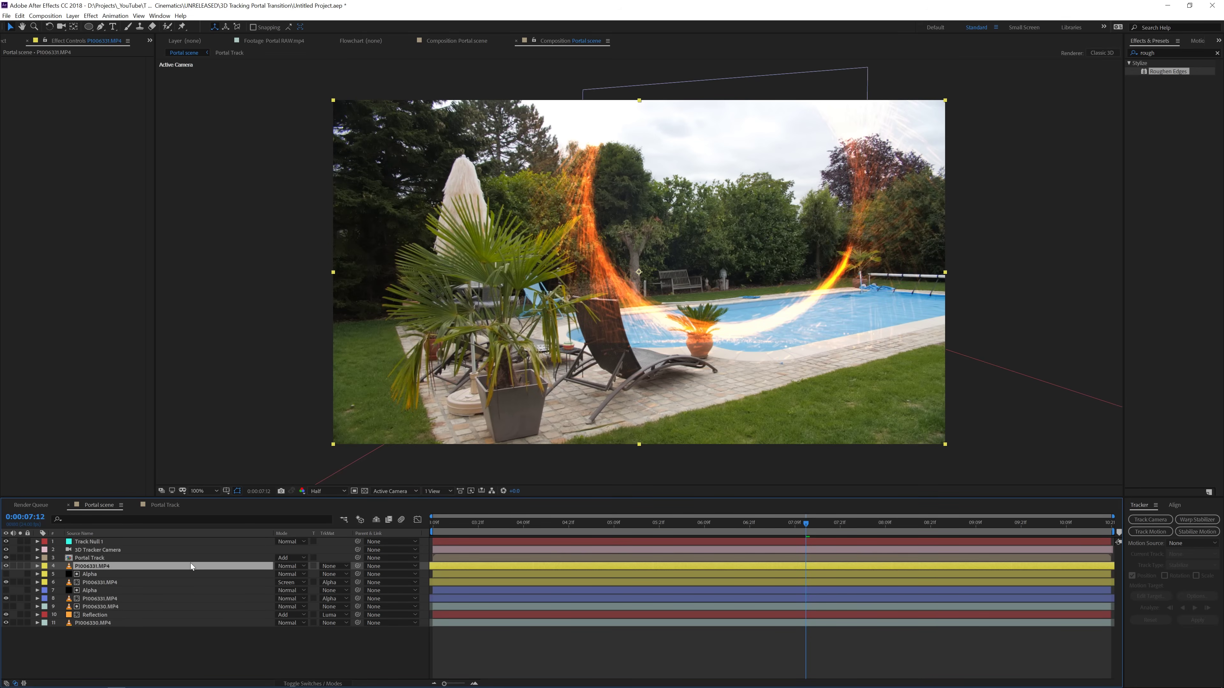
# Move the unmatted garden clip to the top of the layer stack and cut away everything before 0:00:07:12.
pyautogui.moveTo(190, 563); pyautogui.dragTo(191, 541)
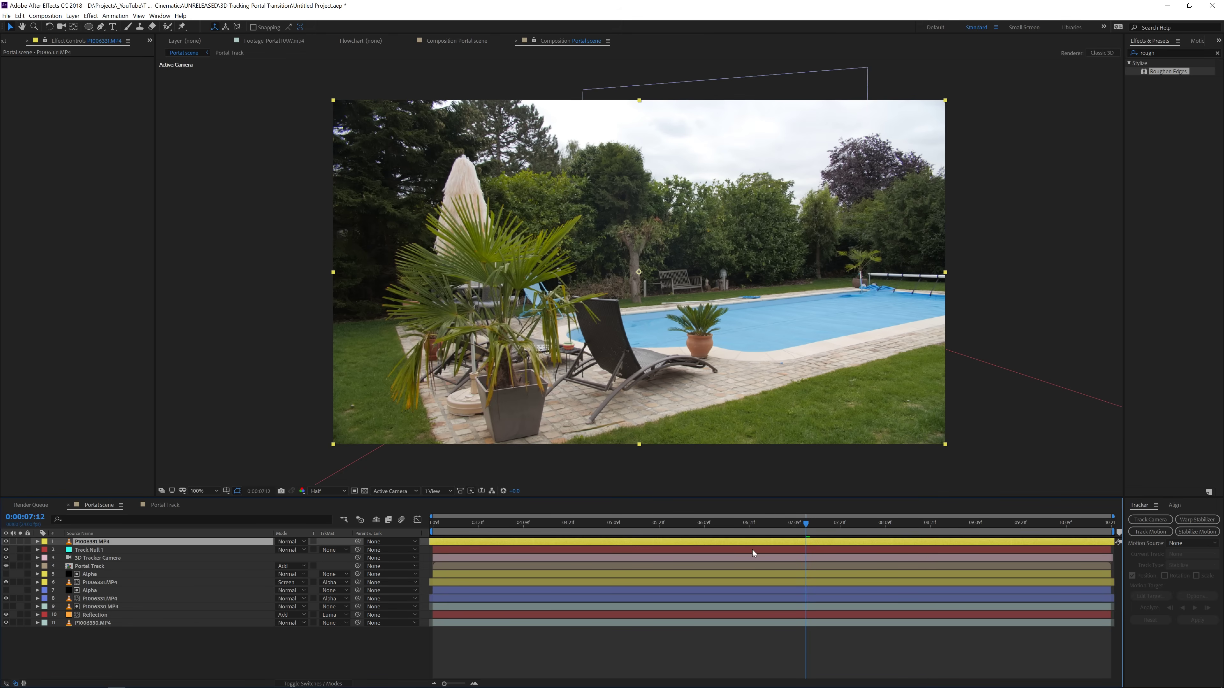
pyautogui.hotkey('ctrl', 'shift', 'd')
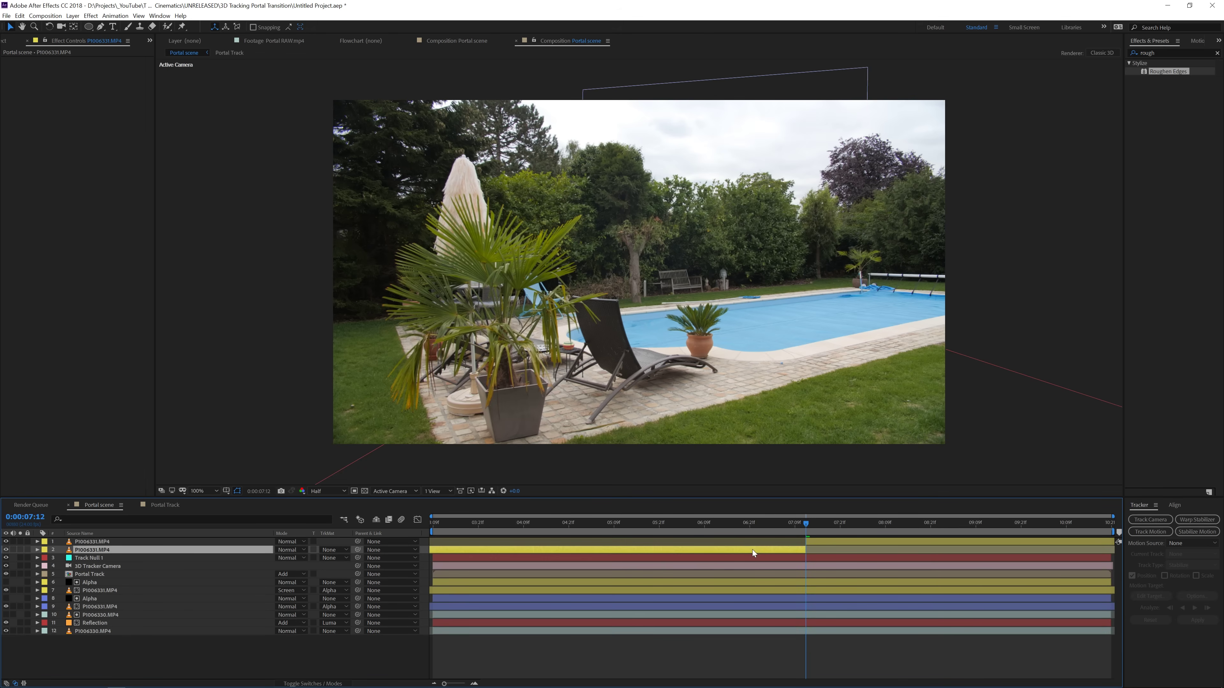
pyautogui.press('Delete')
pyautogui.click(795, 523)
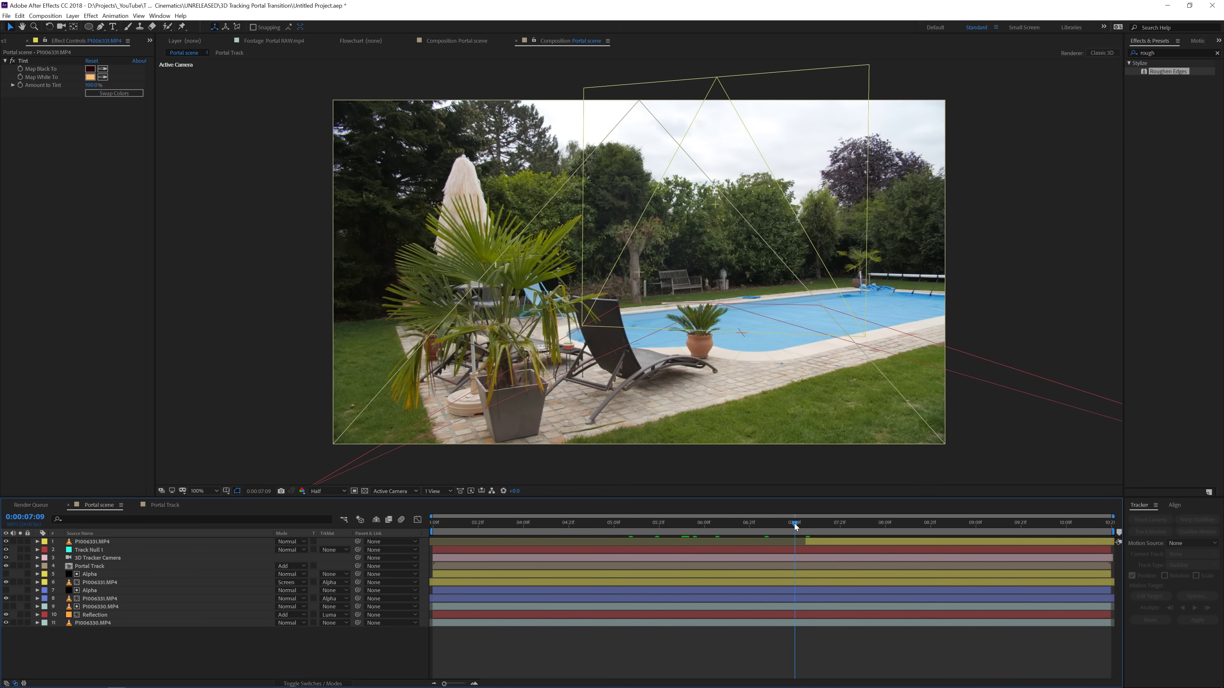
pyautogui.click(805, 523)
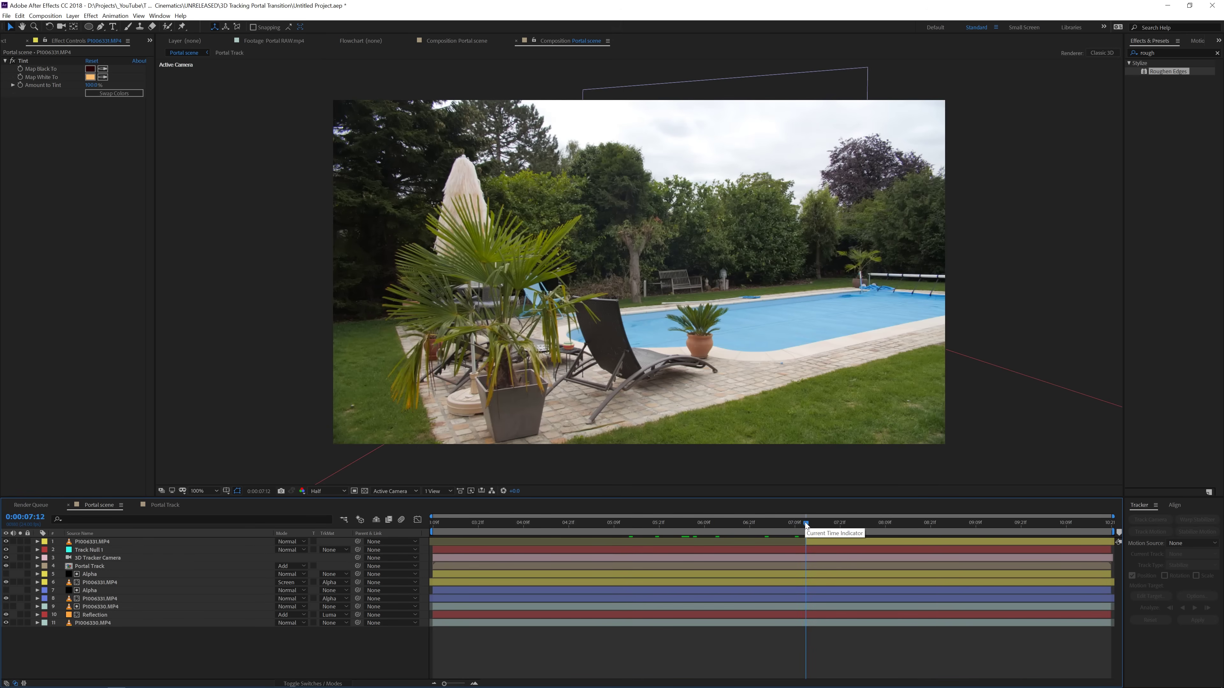
pyautogui.click(798, 523)
pyautogui.click(804, 525)
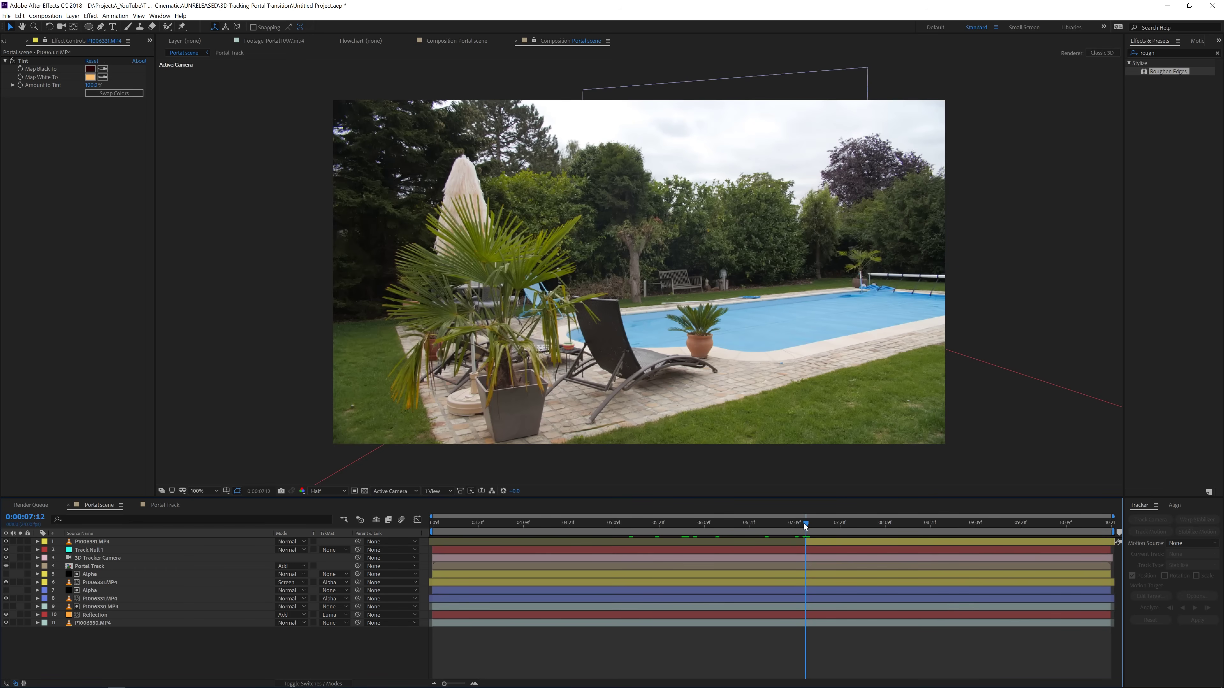
pyautogui.click(800, 523)
pyautogui.click(804, 525)
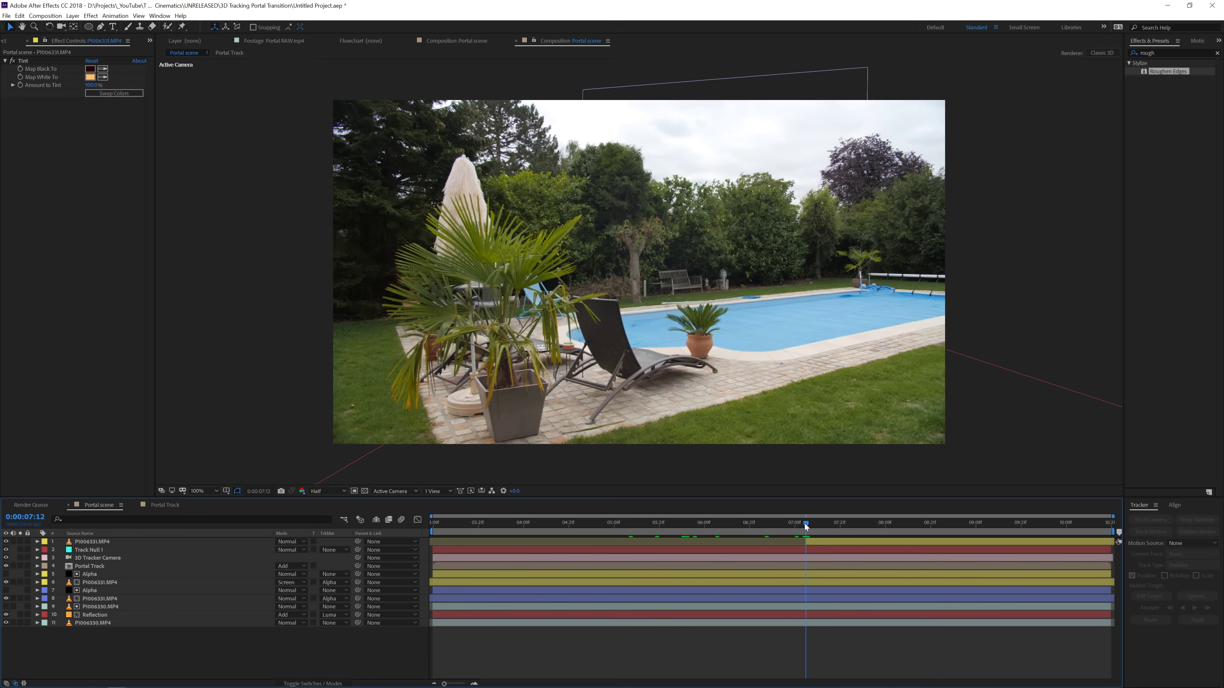
# Add an adjustment layer above all layers in the Portal scene.
pyautogui.rightClick(248, 650)
pyautogui.moveTo(337, 556)
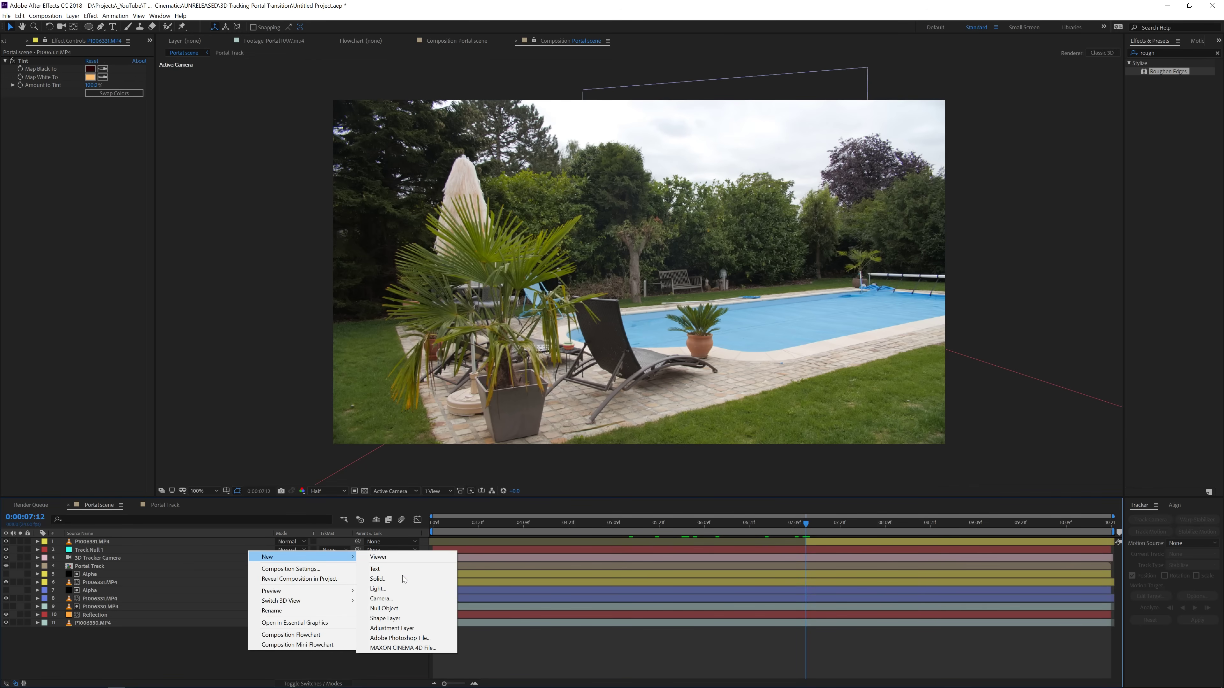
pyautogui.click(390, 628)
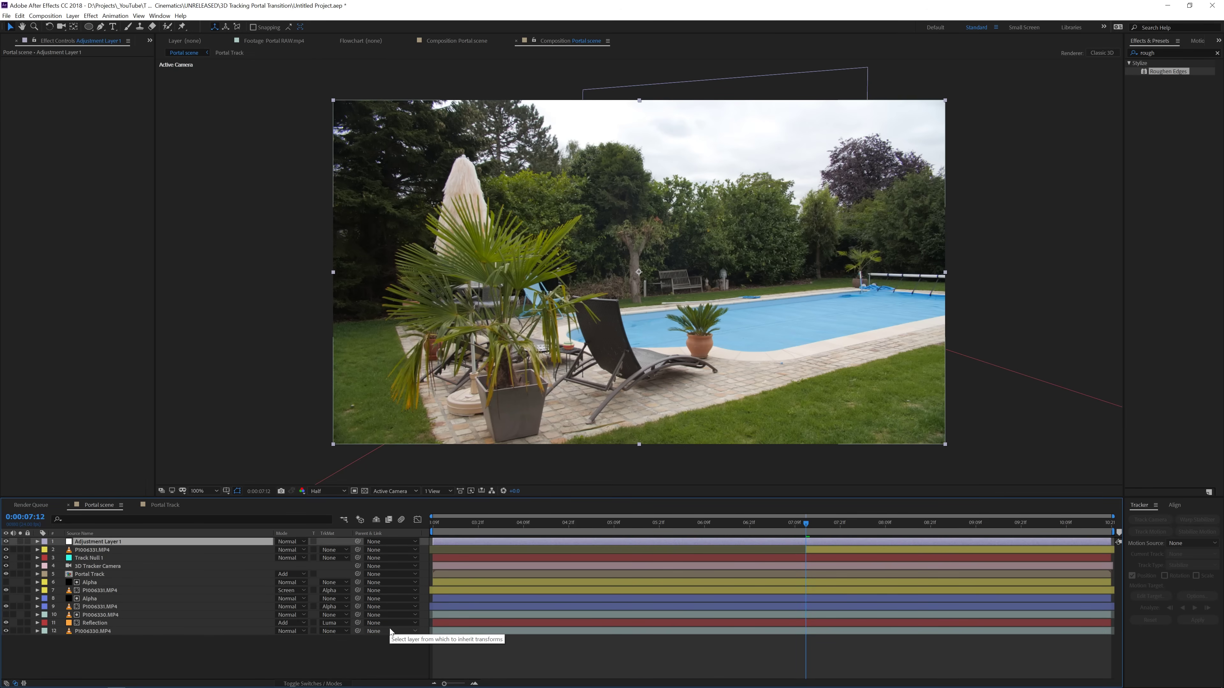
# Find the TC_Hyperzoom preset in the TC transitions pack and apply it to the adjustment layer.
pyautogui.click(1214, 52)
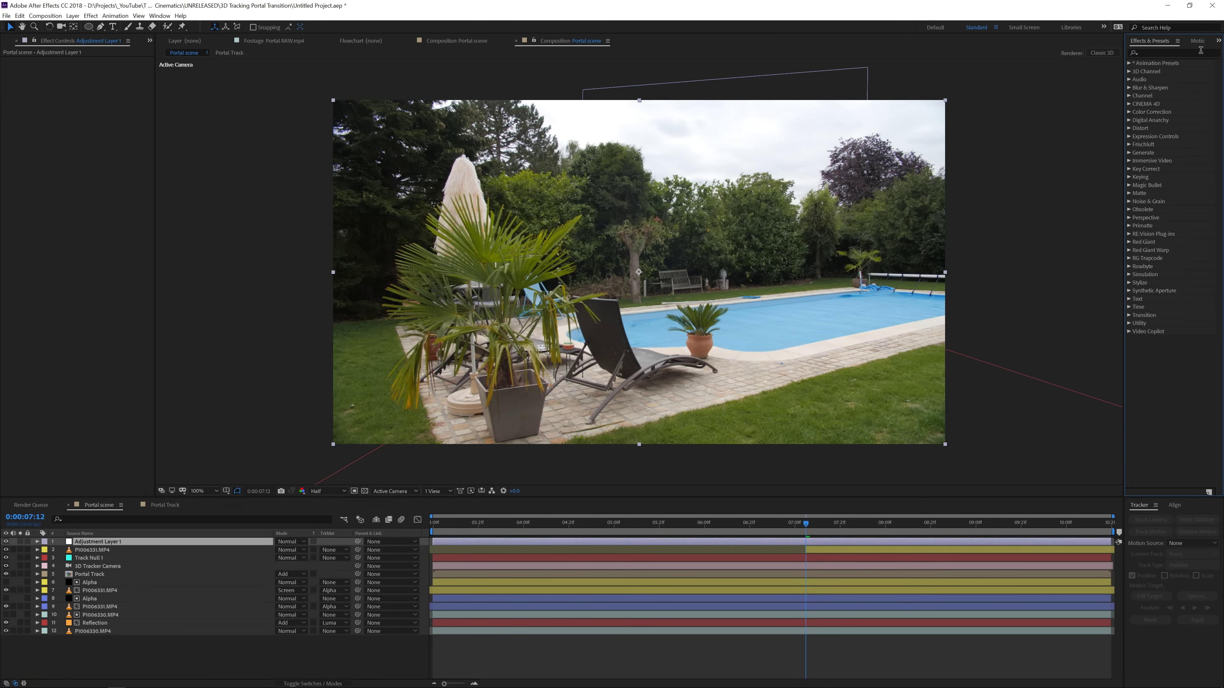
pyautogui.write('tc')
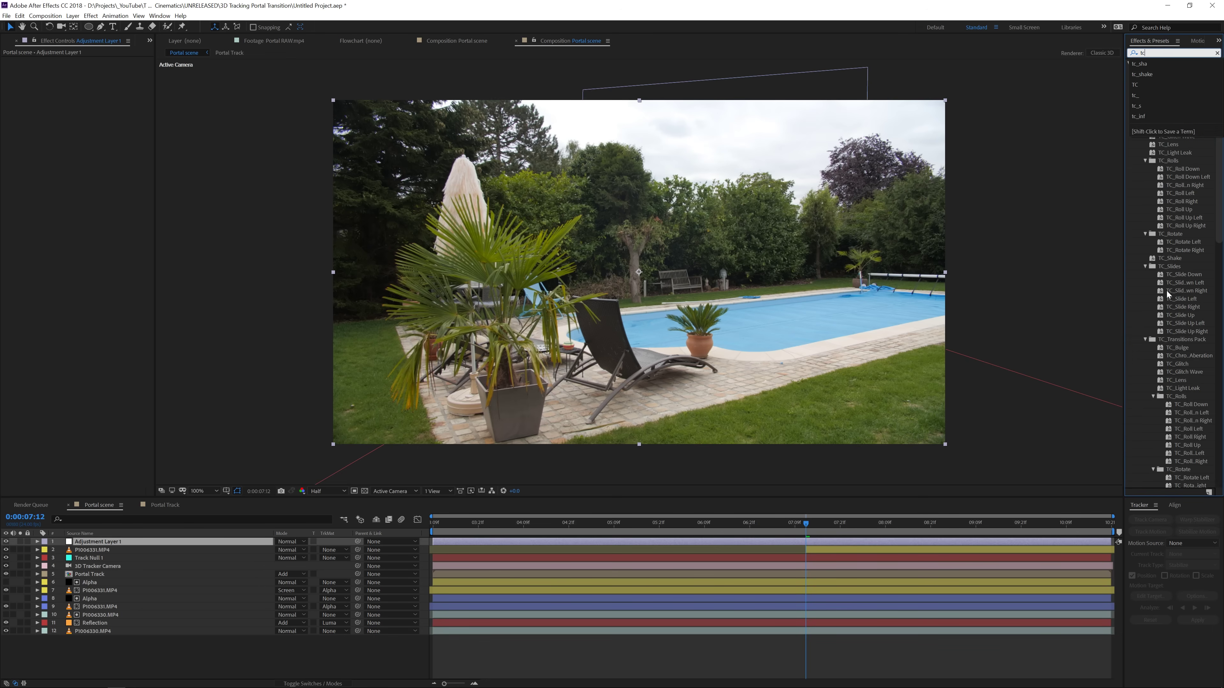
pyautogui.scroll(-8, 1166, 291)
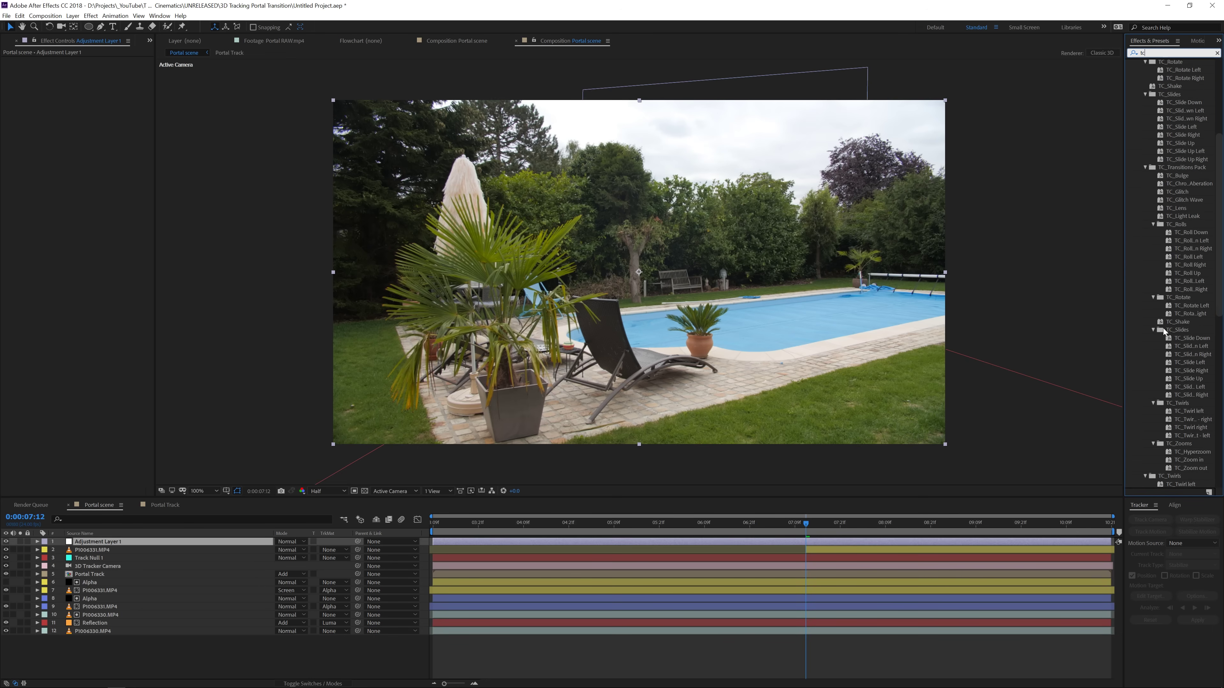
pyautogui.moveTo(1126, 349); pyautogui.dragTo(1053, 358)
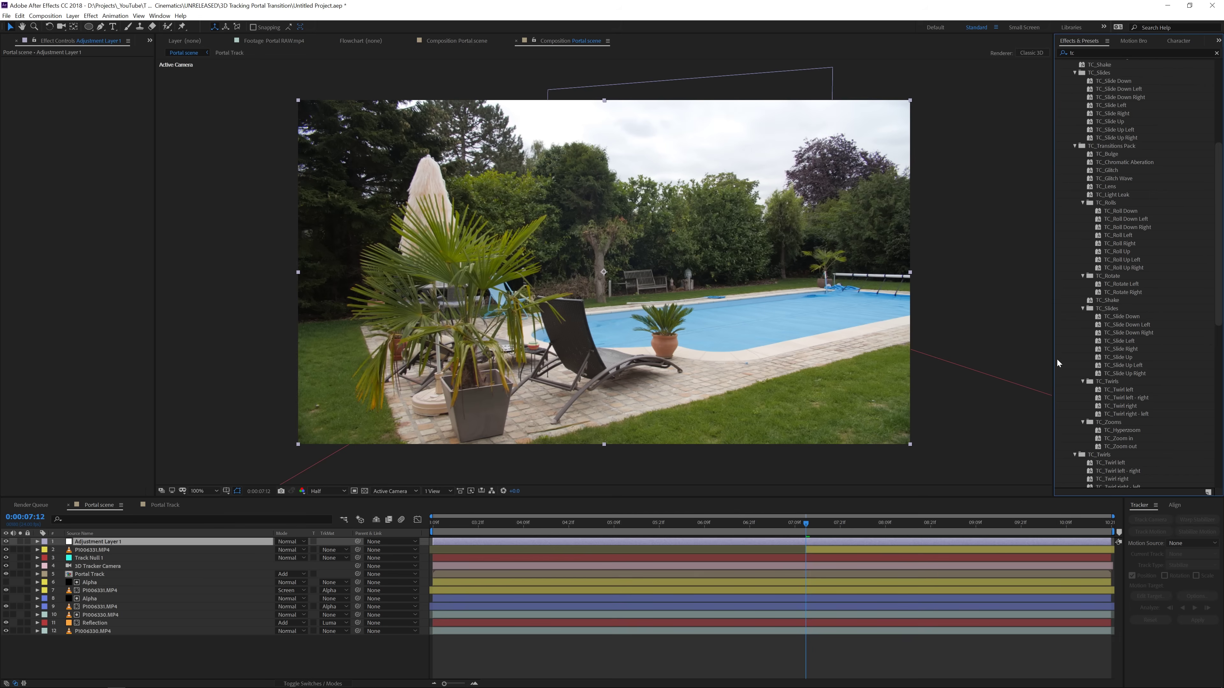
pyautogui.scroll(-4, 1098, 368)
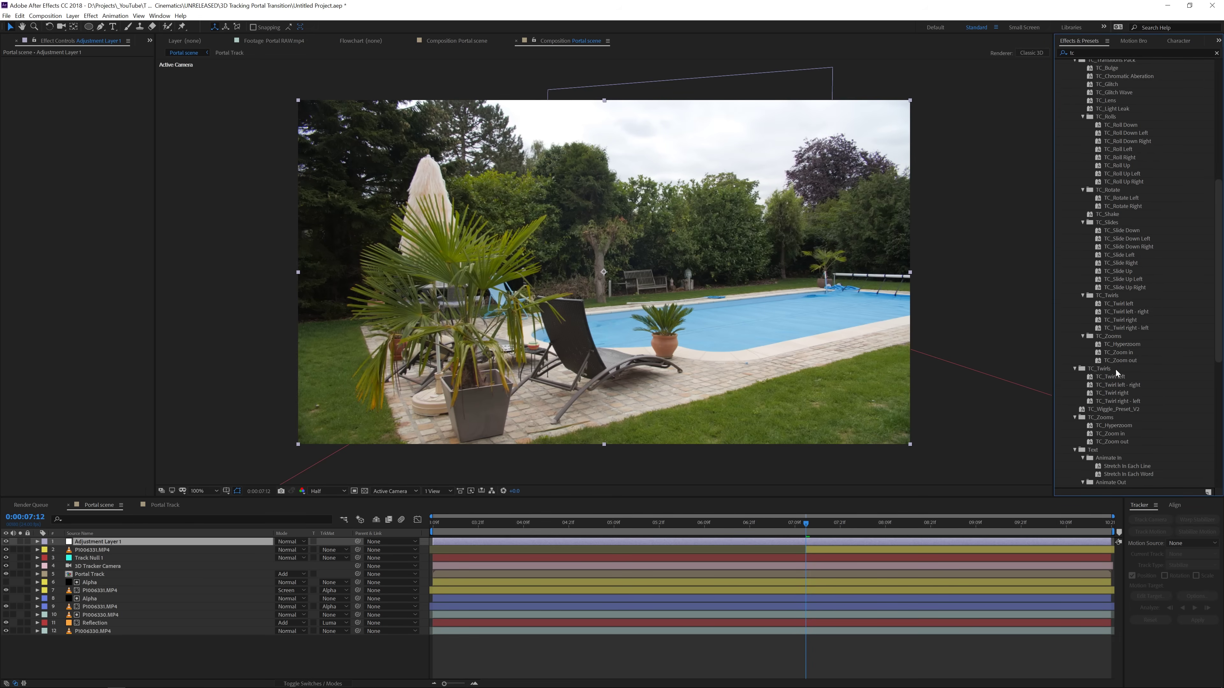
pyautogui.doubleClick(1128, 345)
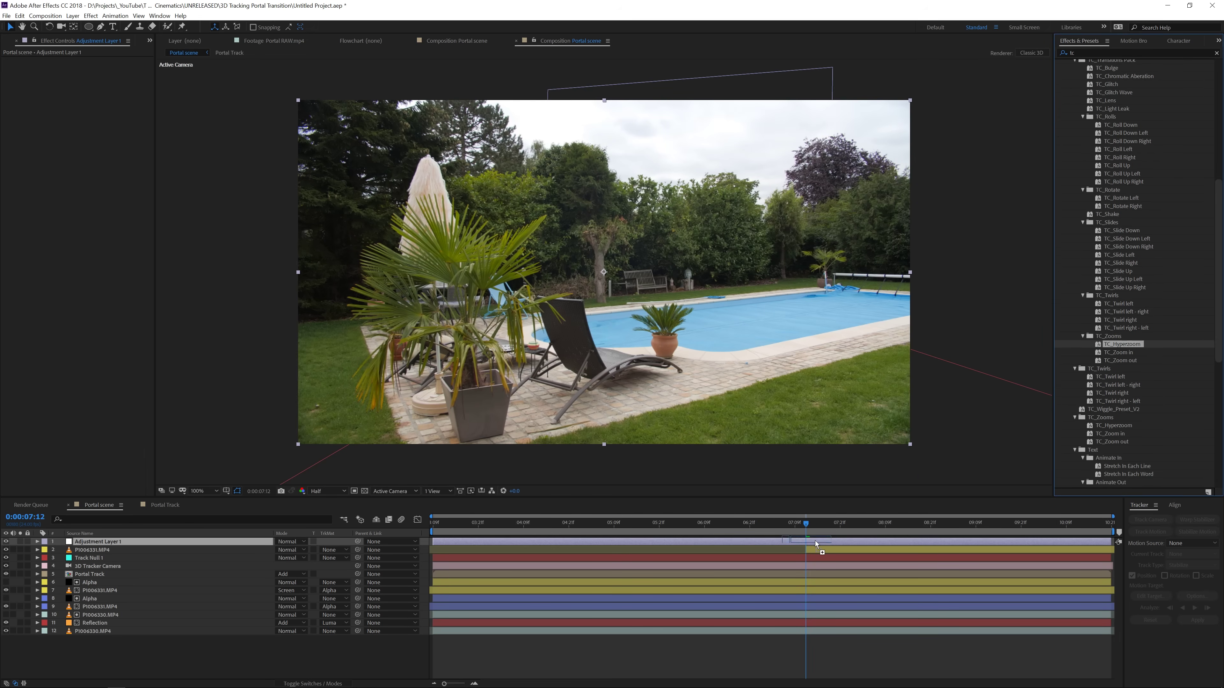
# Shift the adjustment layer earlier so its middle hyperzoom keyframes meet the garden cut at 0:00:07:12, and check frames before the cut.
pyautogui.press('u')
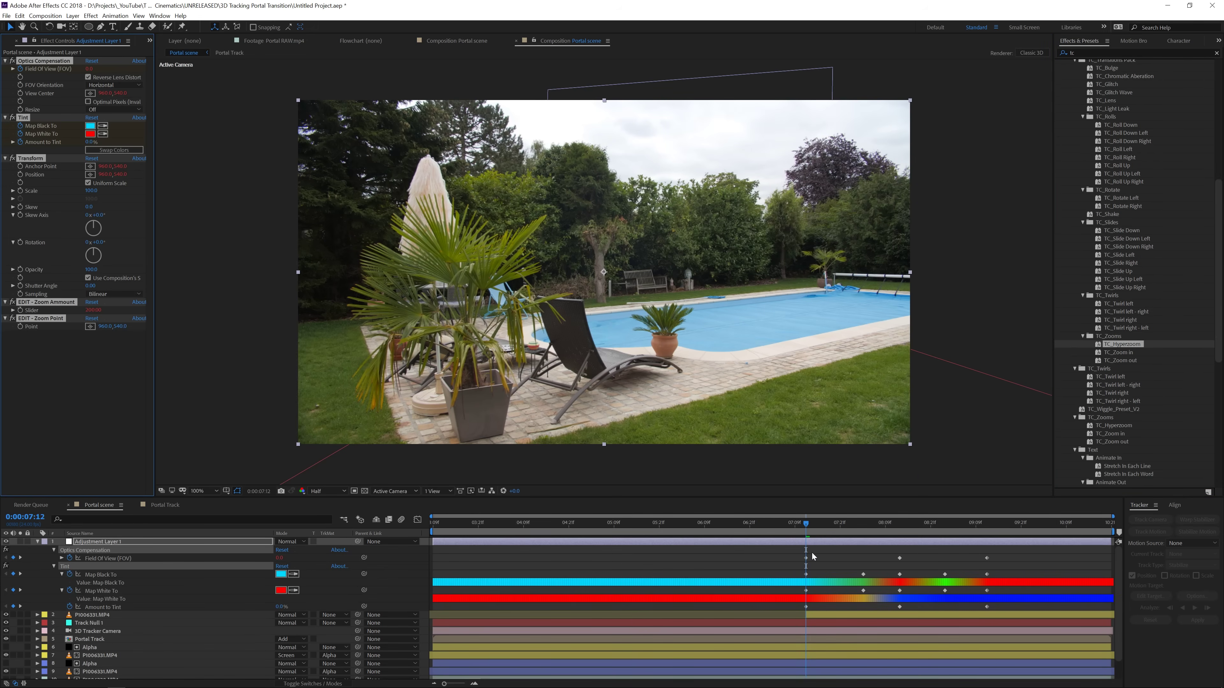
pyautogui.moveTo(902, 543); pyautogui.dragTo(813, 554)
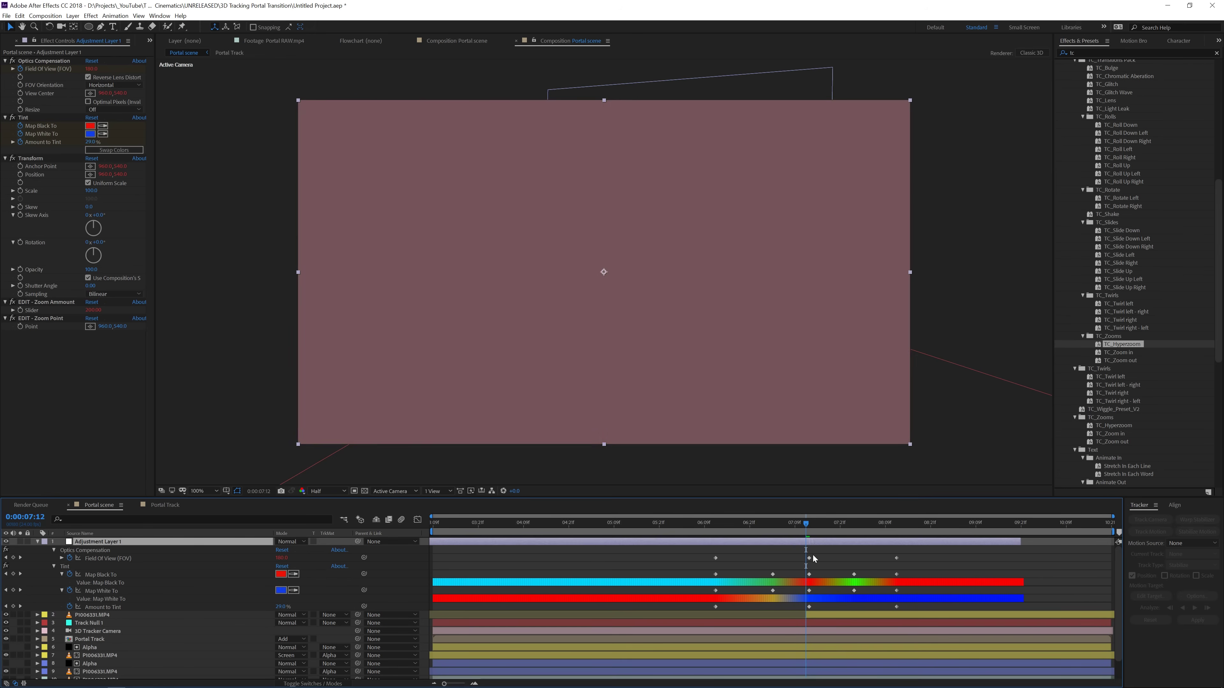
pyautogui.click(772, 523)
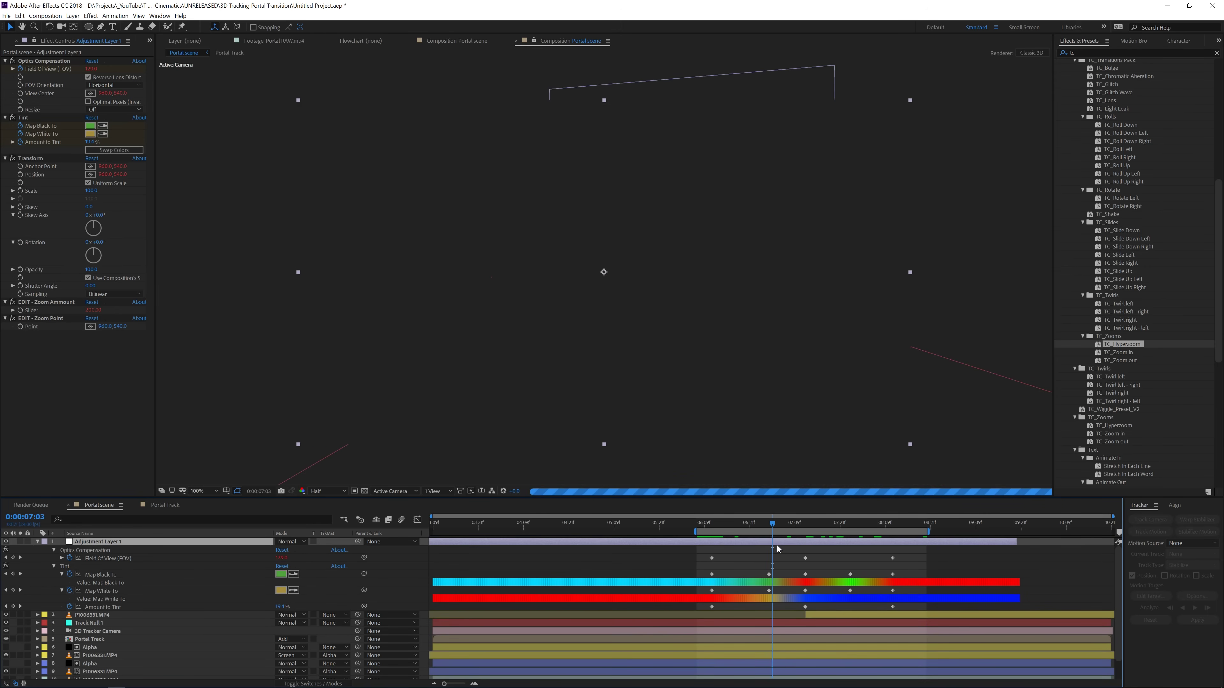
pyautogui.click(753, 524)
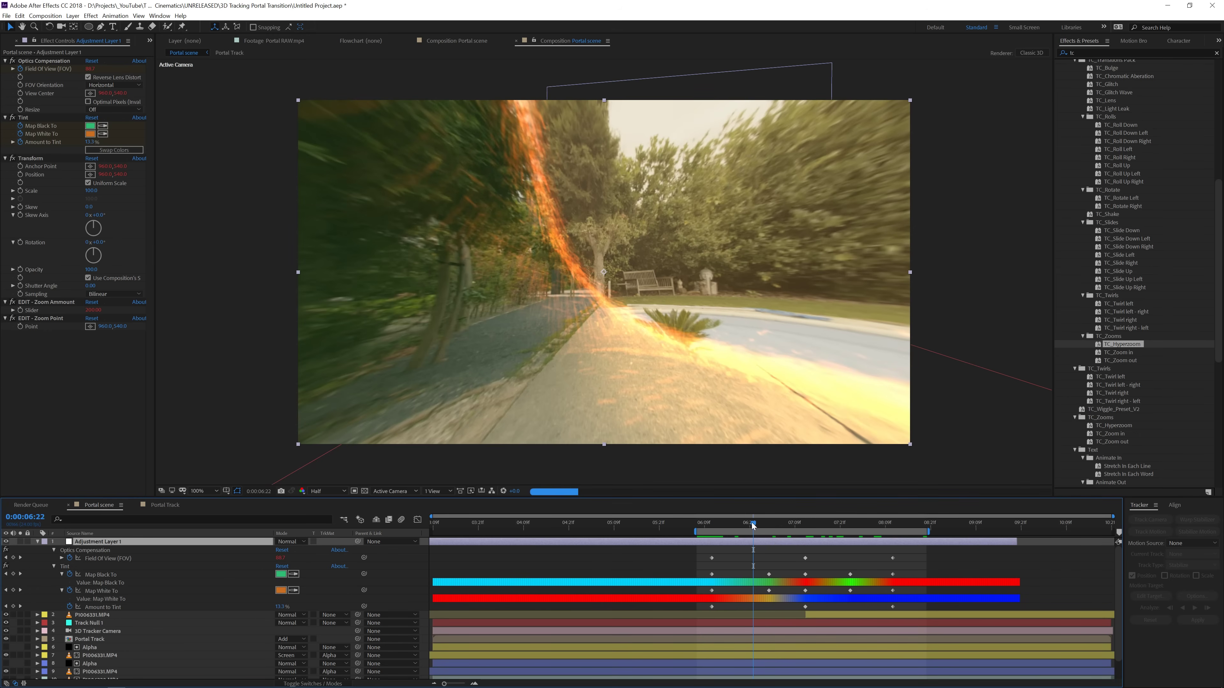
# At 0:00:06:15, place the hyperzoom's EDIT - Zoom Point inside the portal ring and preview the transition.
pyautogui.click(728, 524)
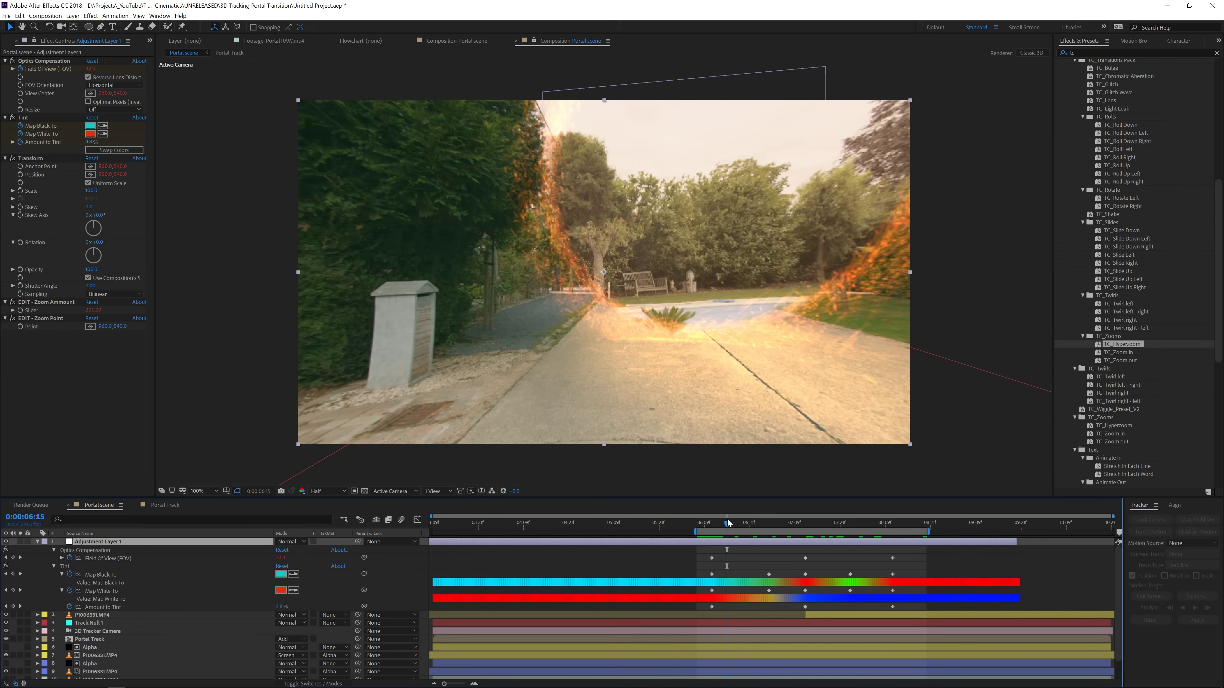
pyautogui.click(90, 327)
pyautogui.click(678, 205)
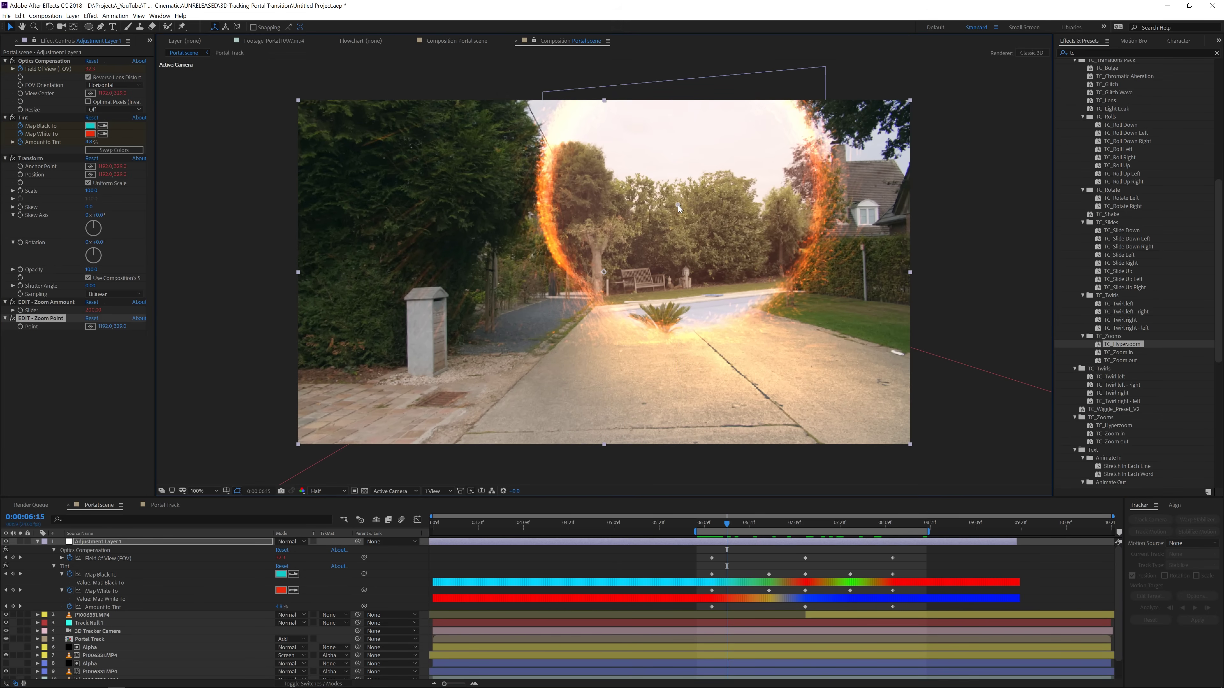
pyautogui.press('space')
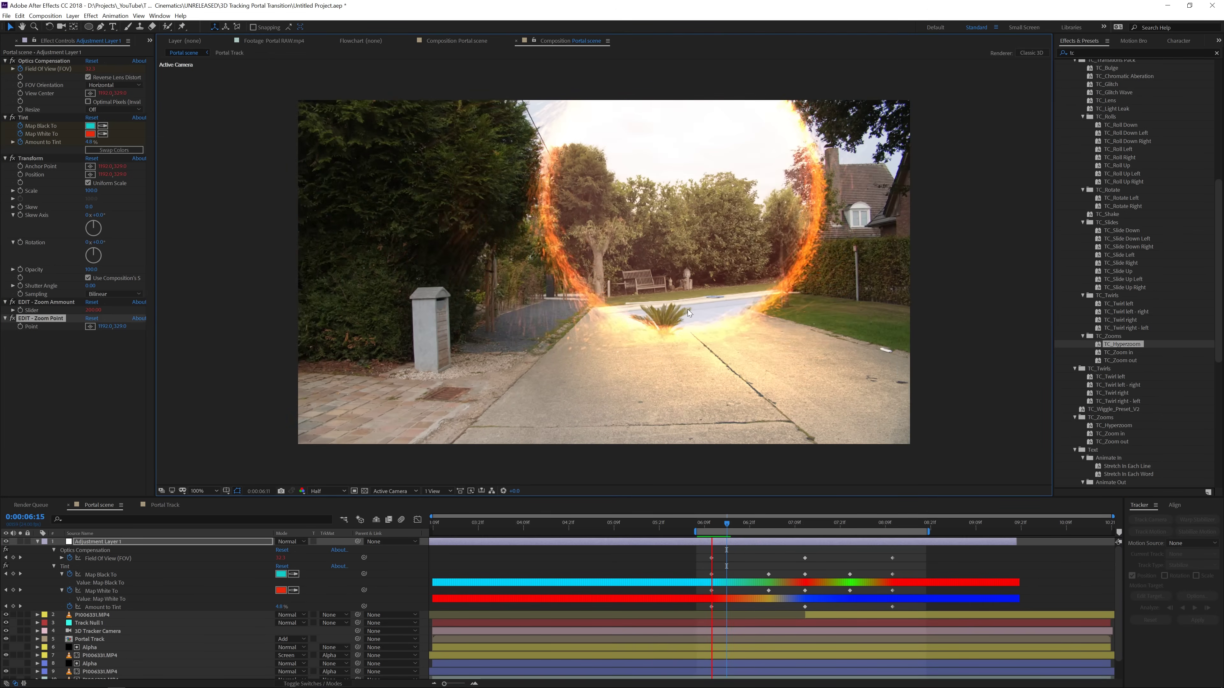
# Set the hyperzoom's EDIT - Zoom Ammount slider to 150 and review the transition around 0:00:07:11.
pyautogui.press('u')
pyautogui.press('u')
pyautogui.click(93, 310)
pyautogui.write('150')
pyautogui.press('Return')
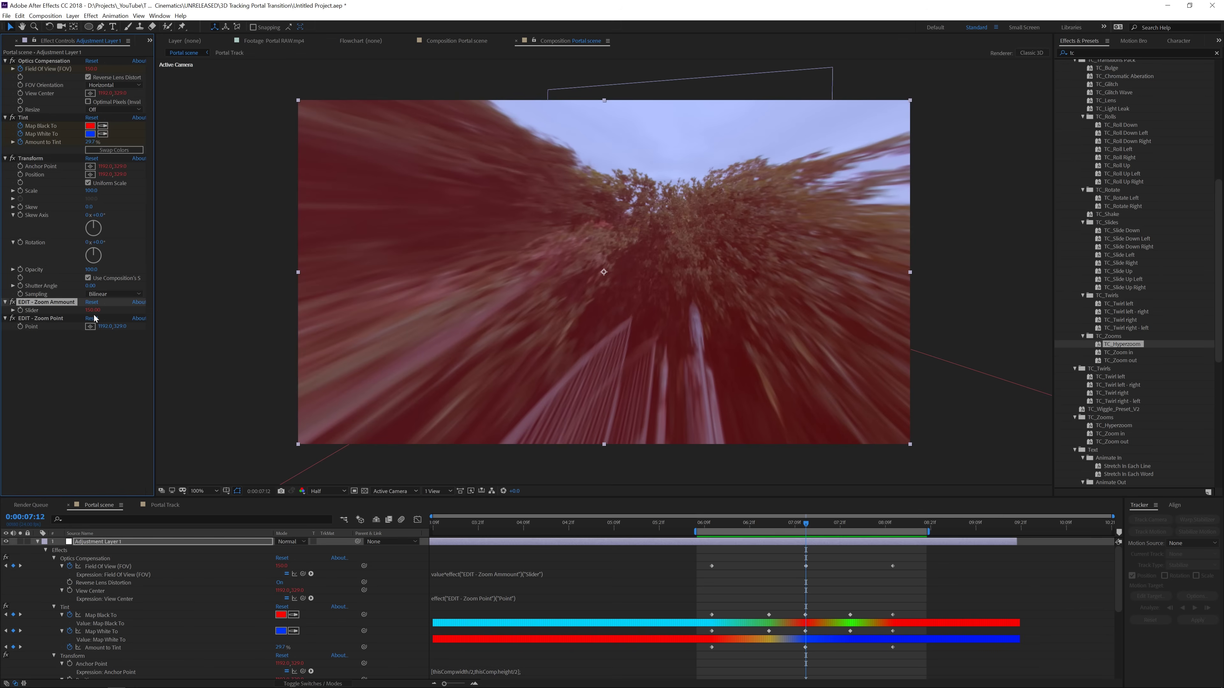
pyautogui.click(796, 525)
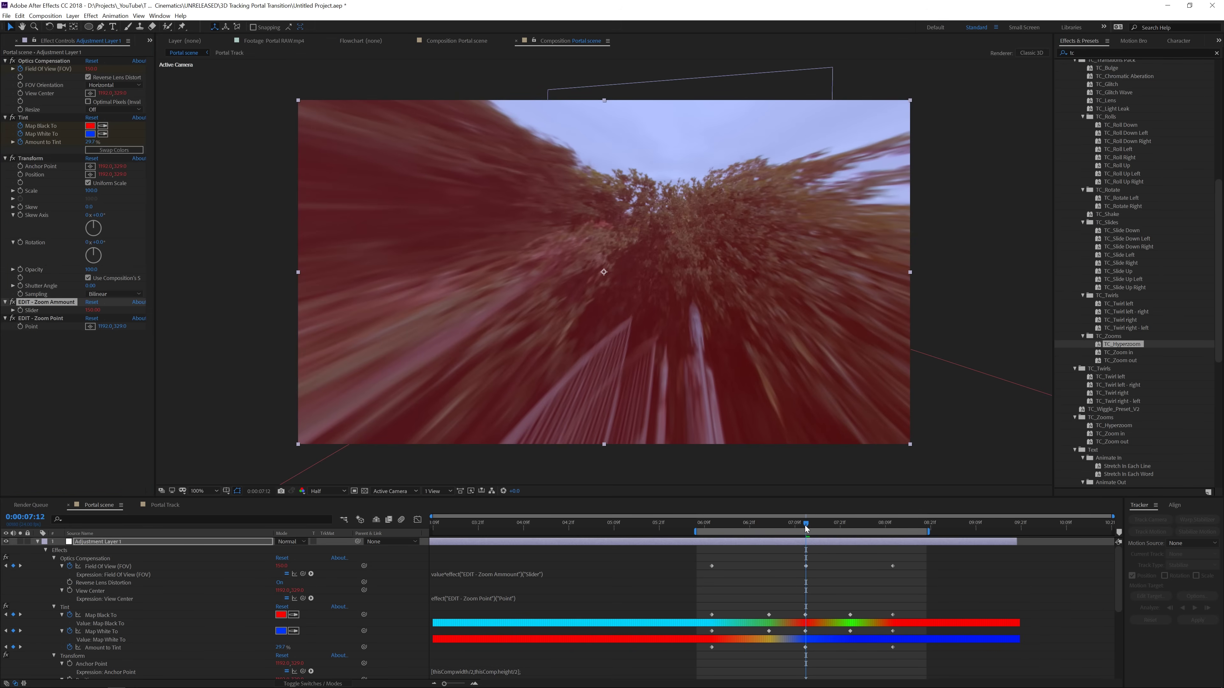
pyautogui.moveTo(796, 527)
pyautogui.mouseDown()
pyautogui.moveTo(783, 529)
pyautogui.moveTo(879, 545)
pyautogui.moveTo(803, 550)
pyautogui.mouseUp()
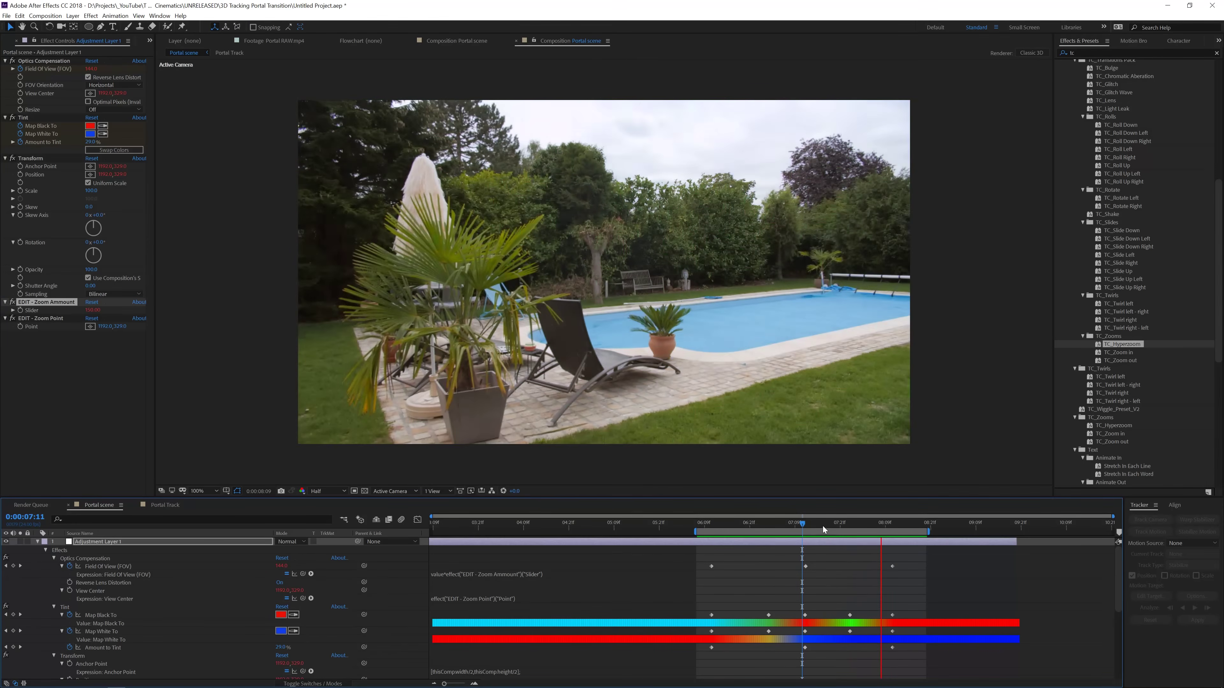
# Collapse the adjustment layer and apply the Perfect Glow V2 preset to the Portal Track layer at 0:00:05:01.
pyautogui.click(583, 523)
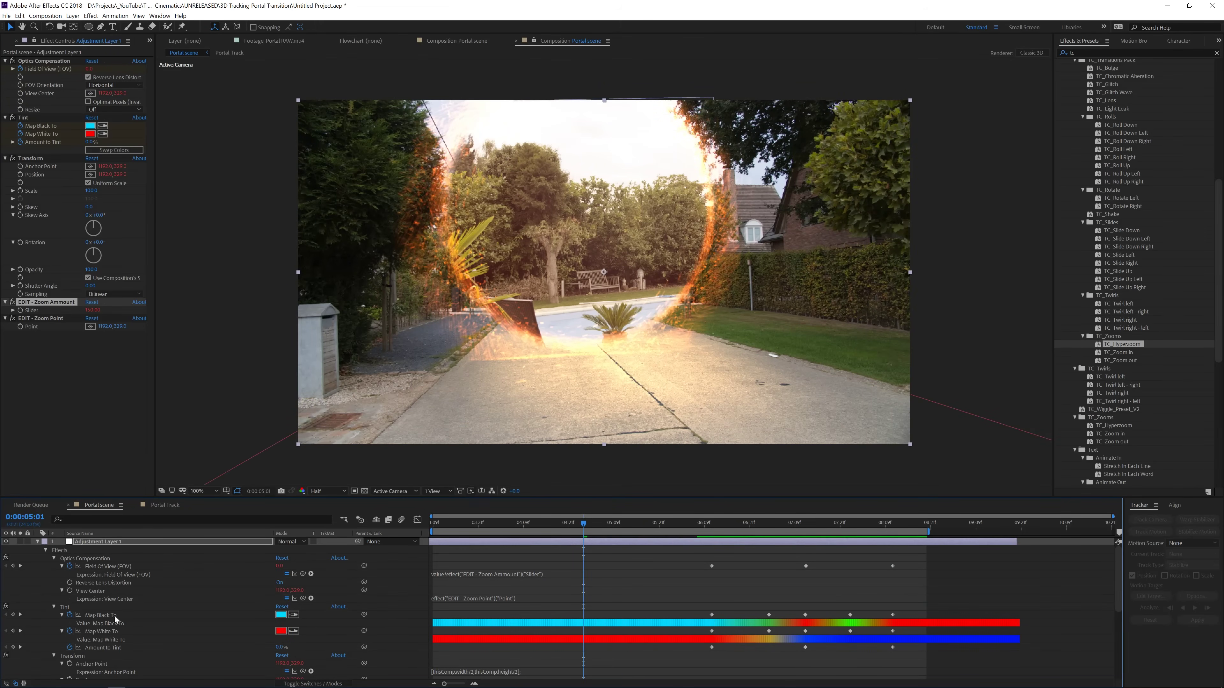
pyautogui.click(37, 541)
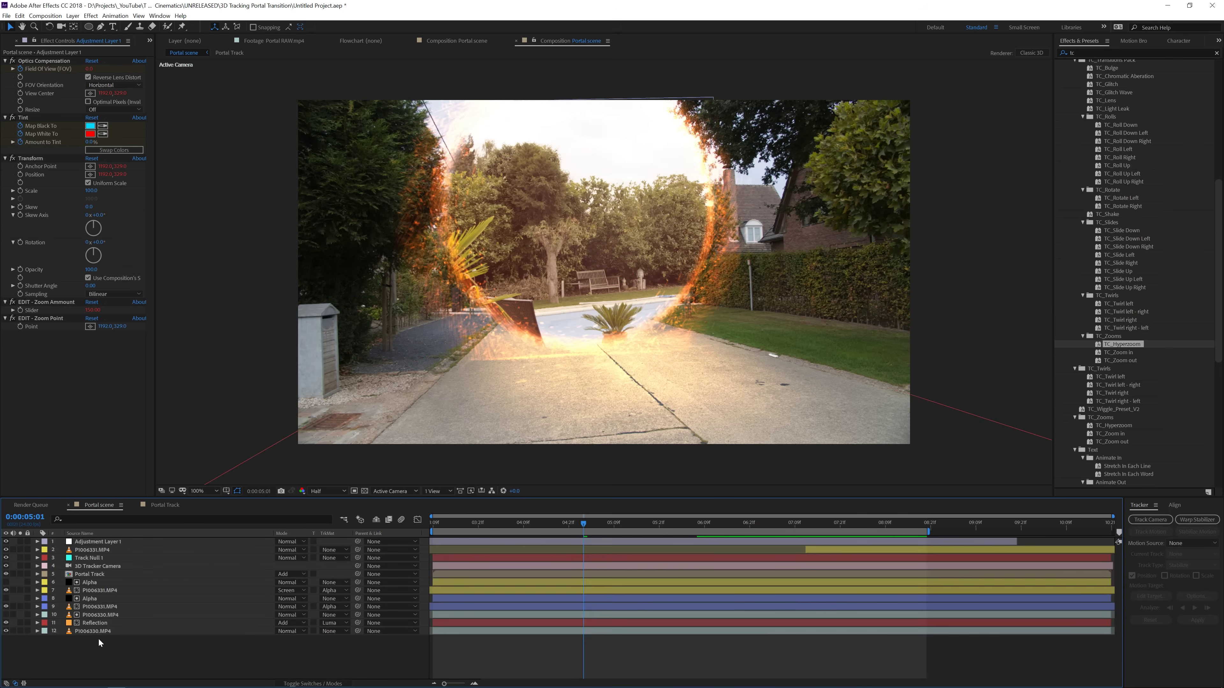
pyautogui.click(96, 574)
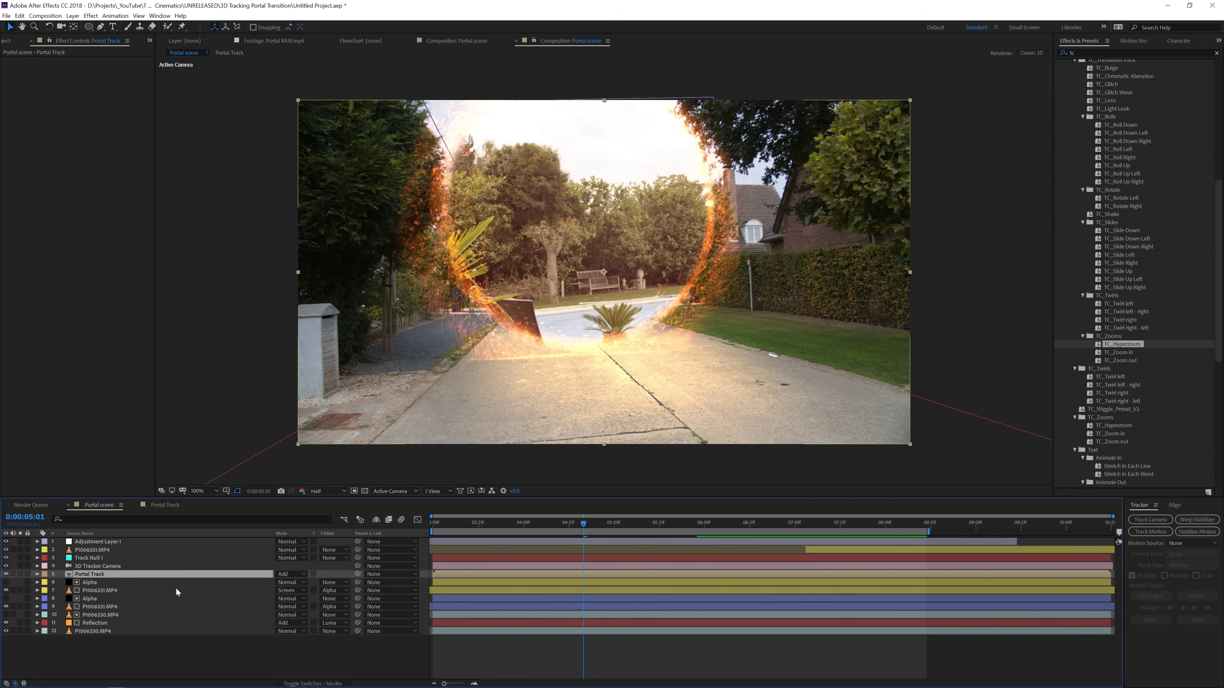
pyautogui.click(1080, 50)
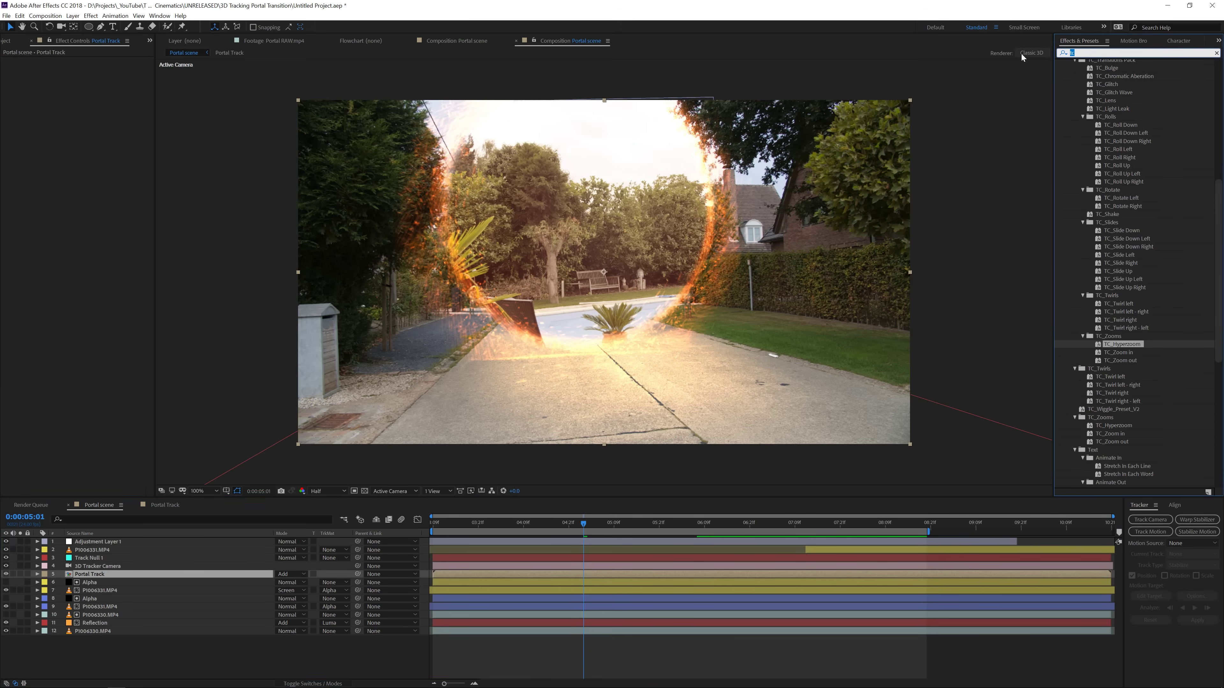
pyautogui.write('perf')
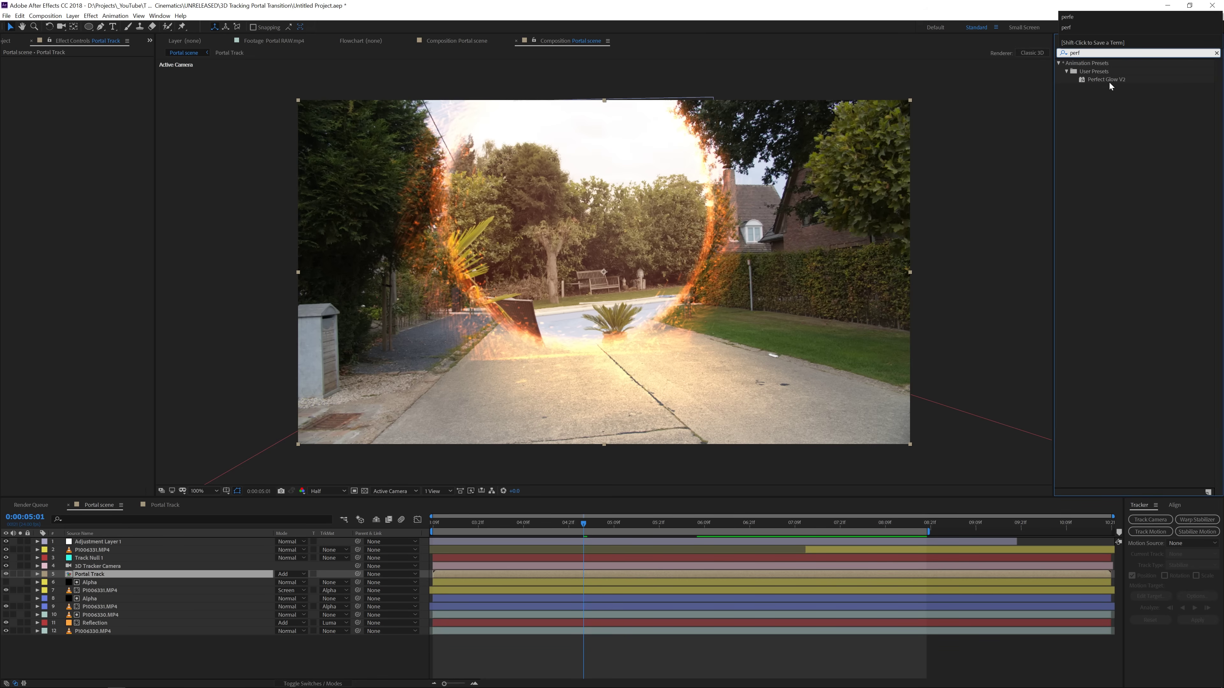
pyautogui.moveTo(1111, 77); pyautogui.dragTo(96, 575)
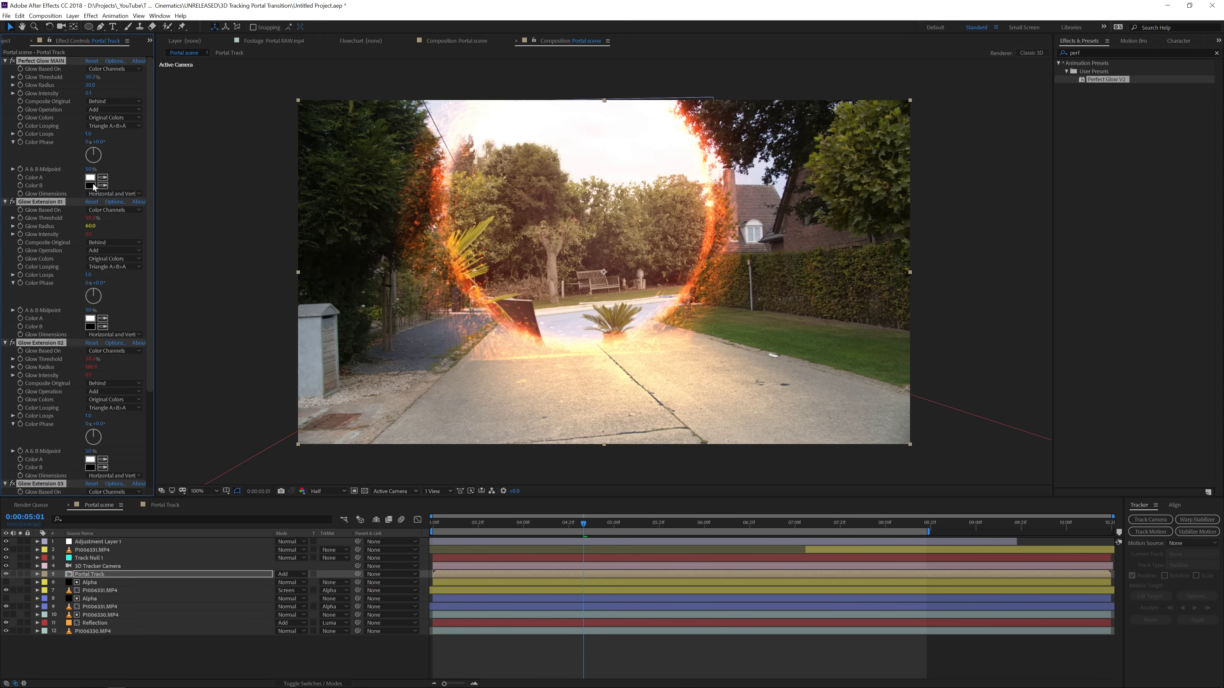
# Set the Perfect Glow MAIN threshold to 25% on the Portal Track layer and fine-tune its glow intensity.
pyautogui.click(91, 77)
pyautogui.write('25')
pyautogui.press('Return')
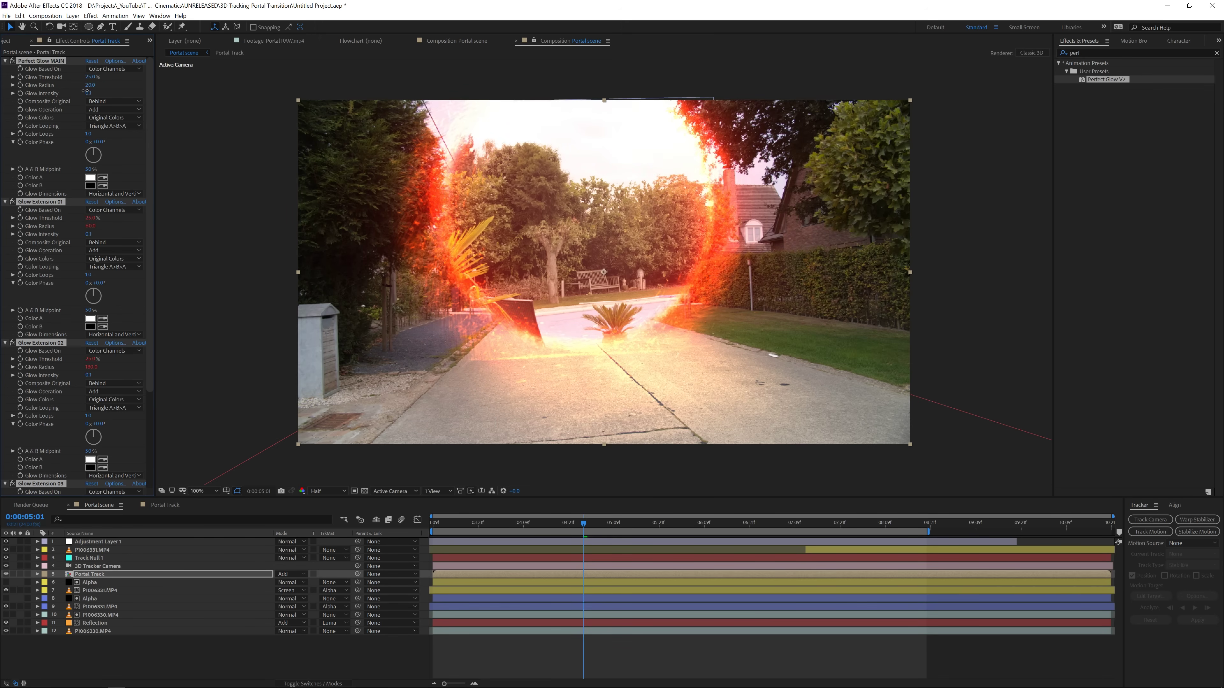
pyautogui.moveTo(85, 92); pyautogui.dragTo(87, 91)
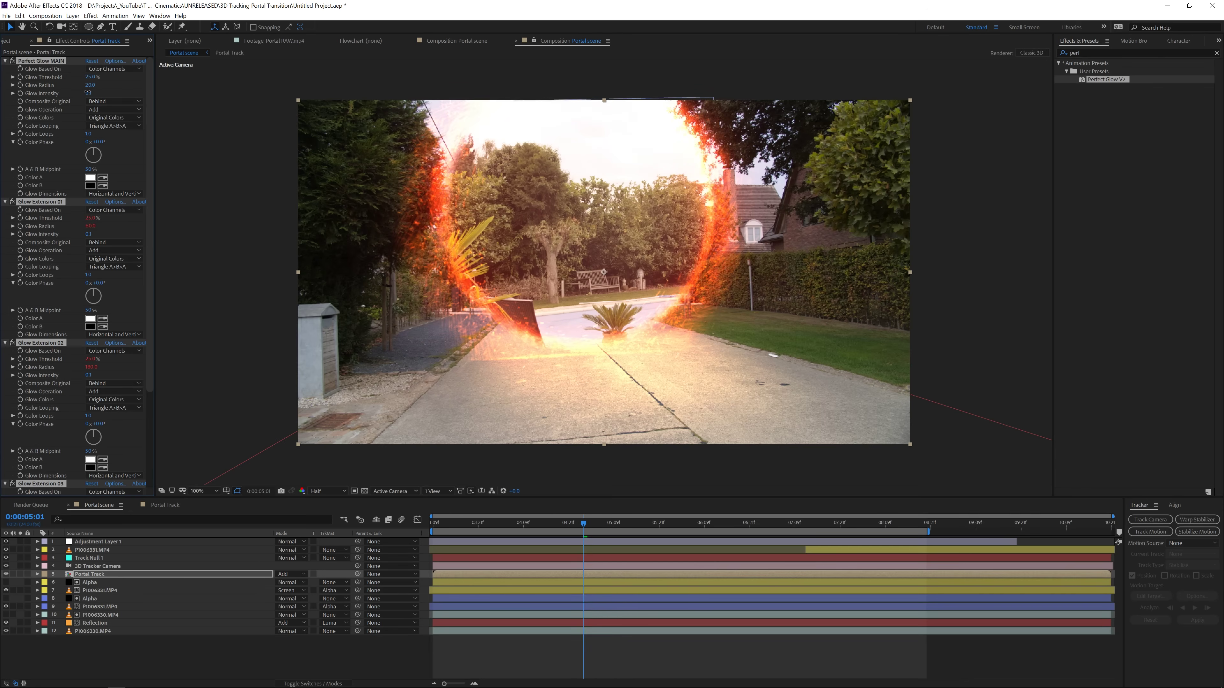
# In the Portal Track composition, try a yellow VC Color Vibrance on the top Portal RAW.mp4 layer and check it in the Portal scene.
pyautogui.doubleClick(152, 574)
pyautogui.click(124, 579)
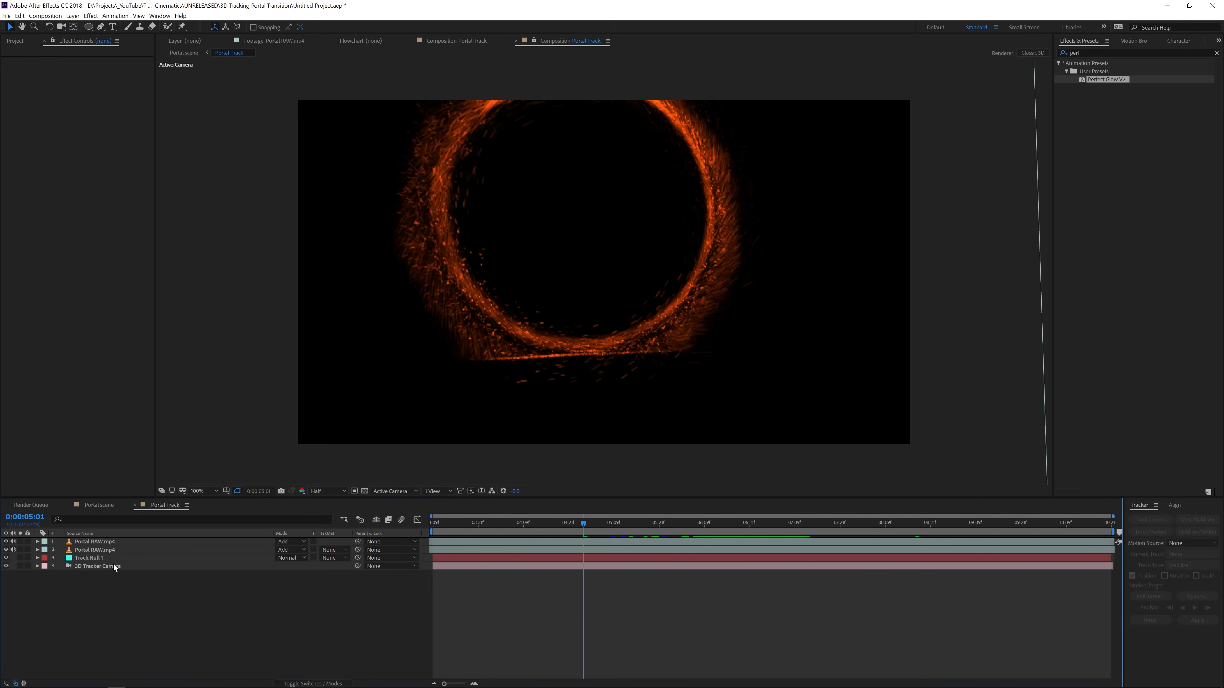
pyautogui.click(103, 542)
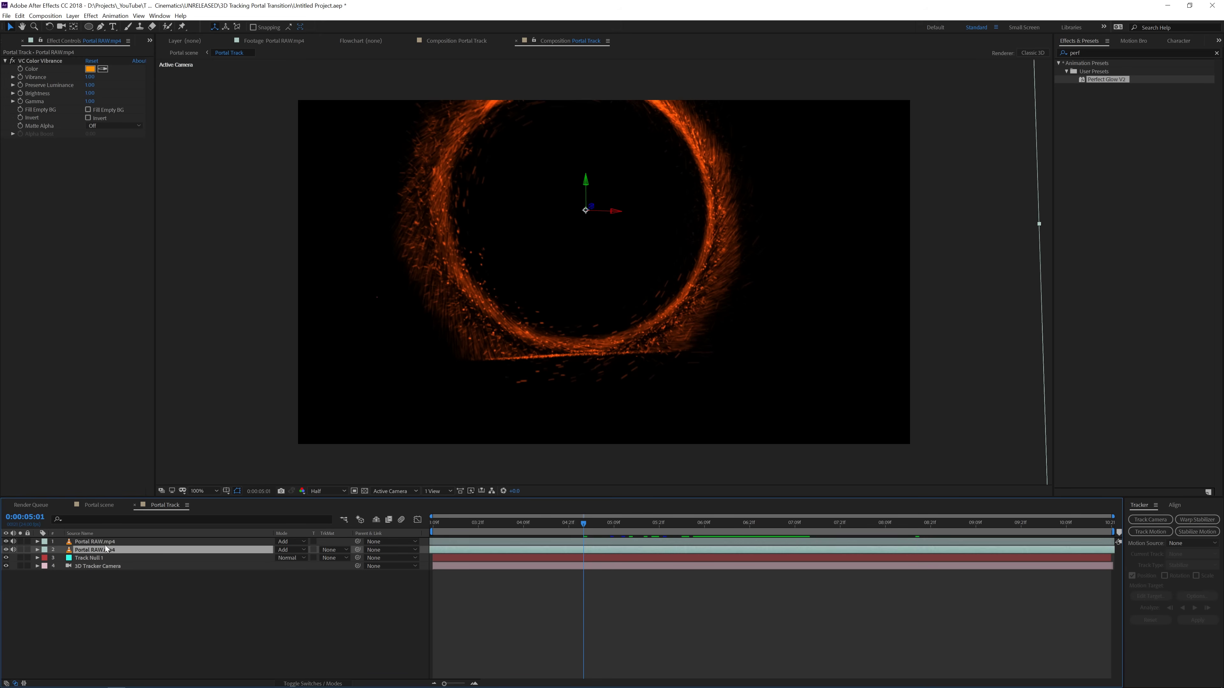
pyautogui.click(90, 69)
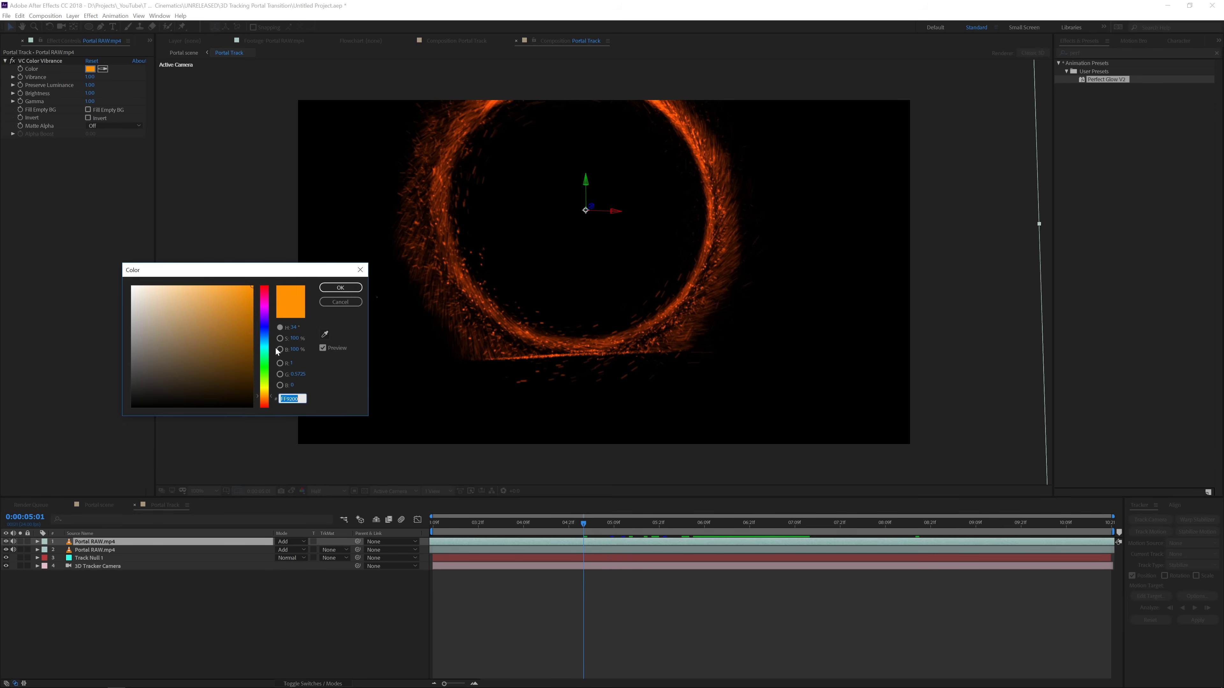
pyautogui.moveTo(266, 390); pyautogui.dragTo(263, 386)
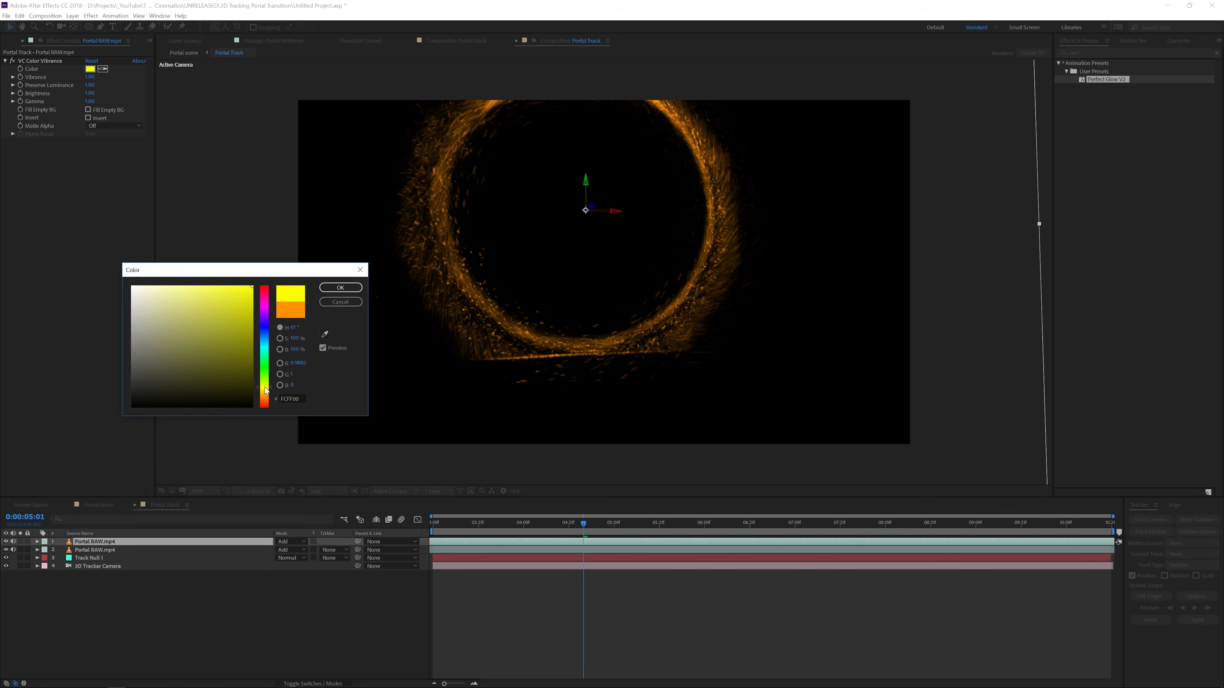
pyautogui.click(340, 287)
pyautogui.click(99, 505)
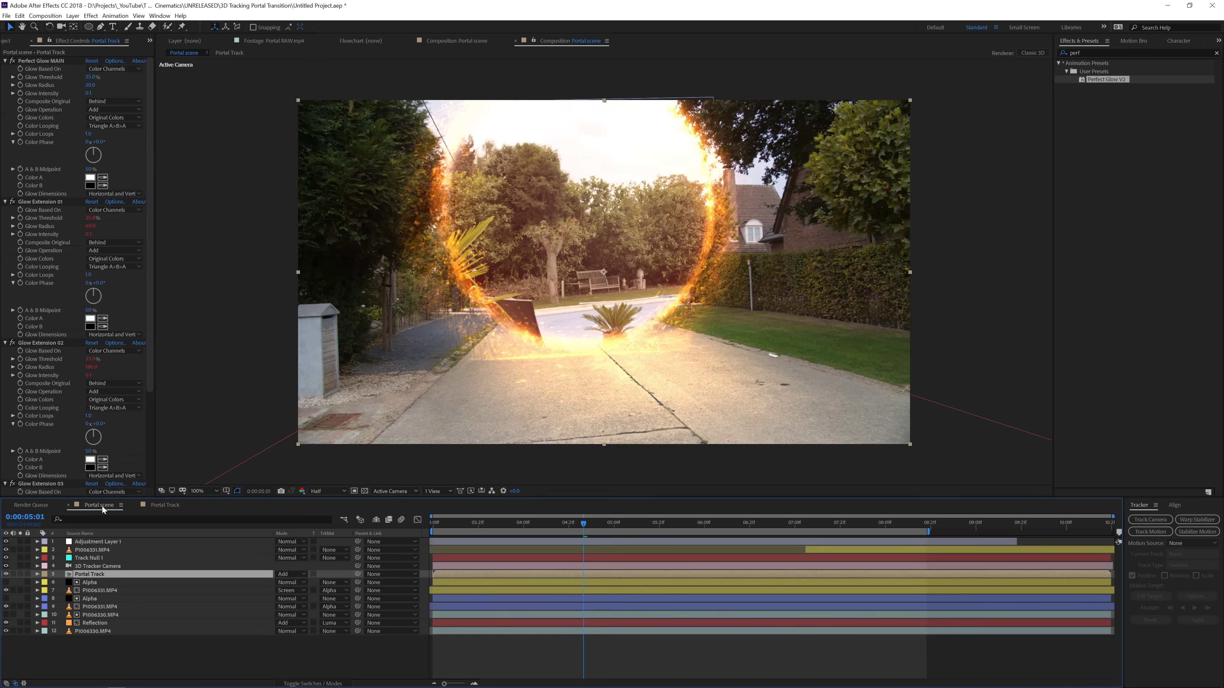
pyautogui.click(641, 525)
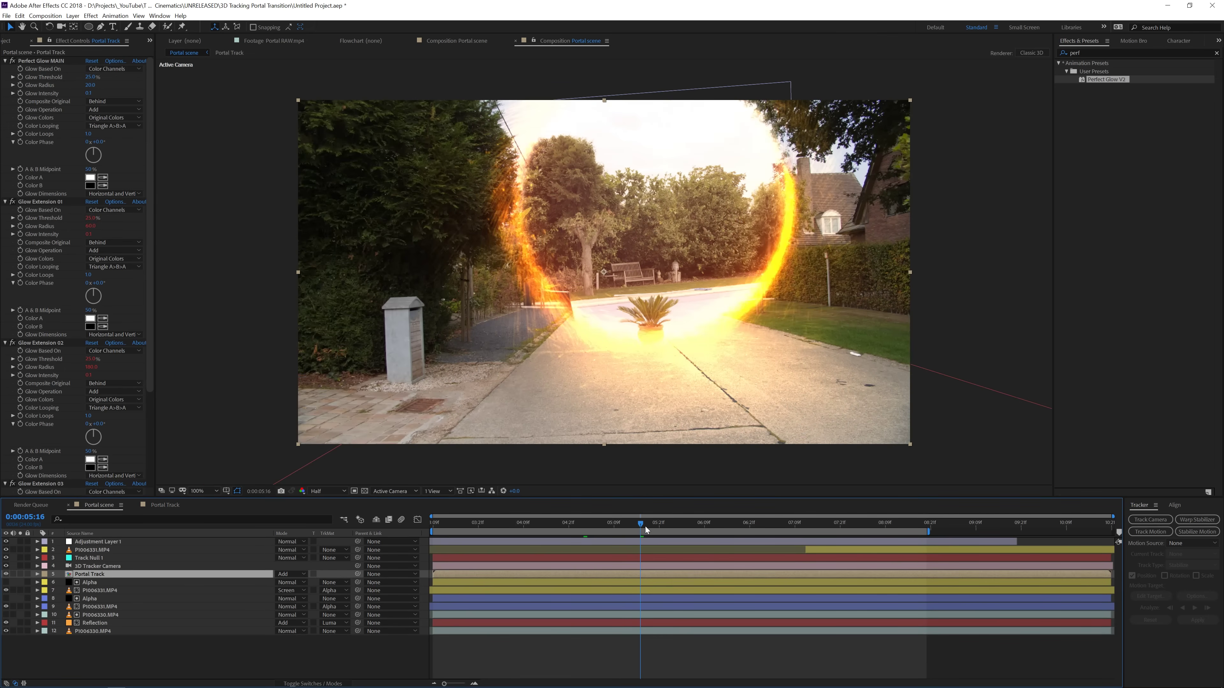
# Delete the VC Color Vibrance effect from the top Portal RAW.mp4 layer in the Portal Track composition.
pyautogui.click(165, 505)
pyautogui.click(109, 542)
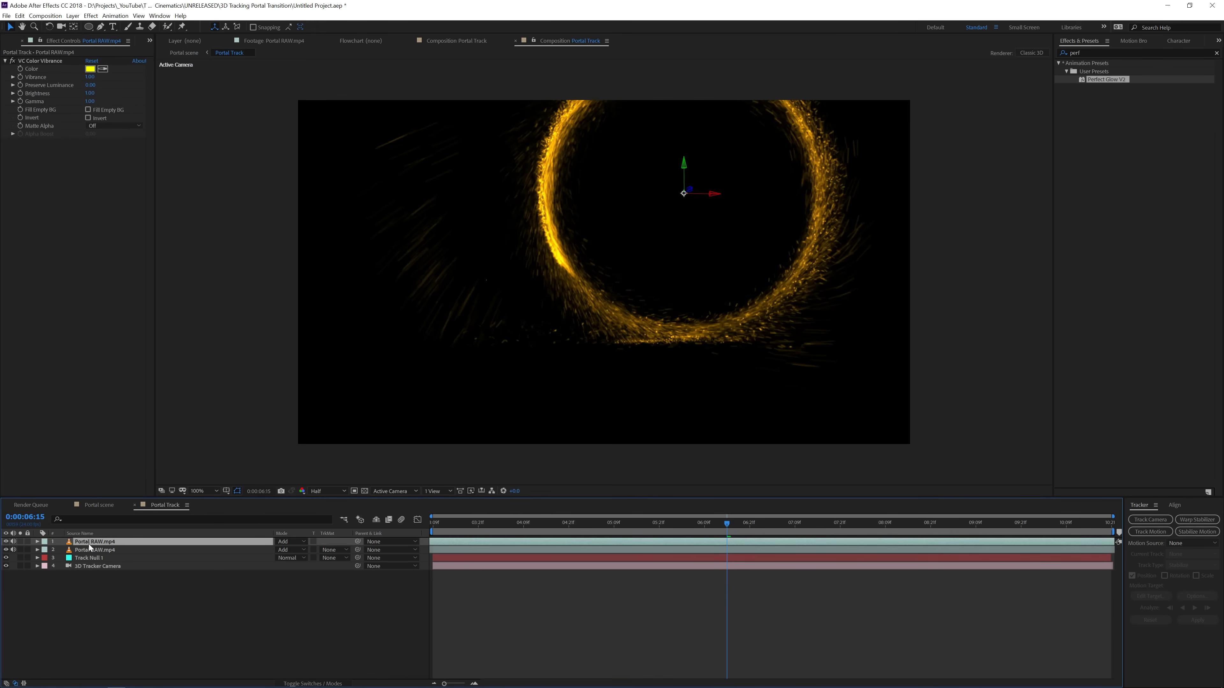
pyautogui.click(37, 62)
pyautogui.press('Delete')
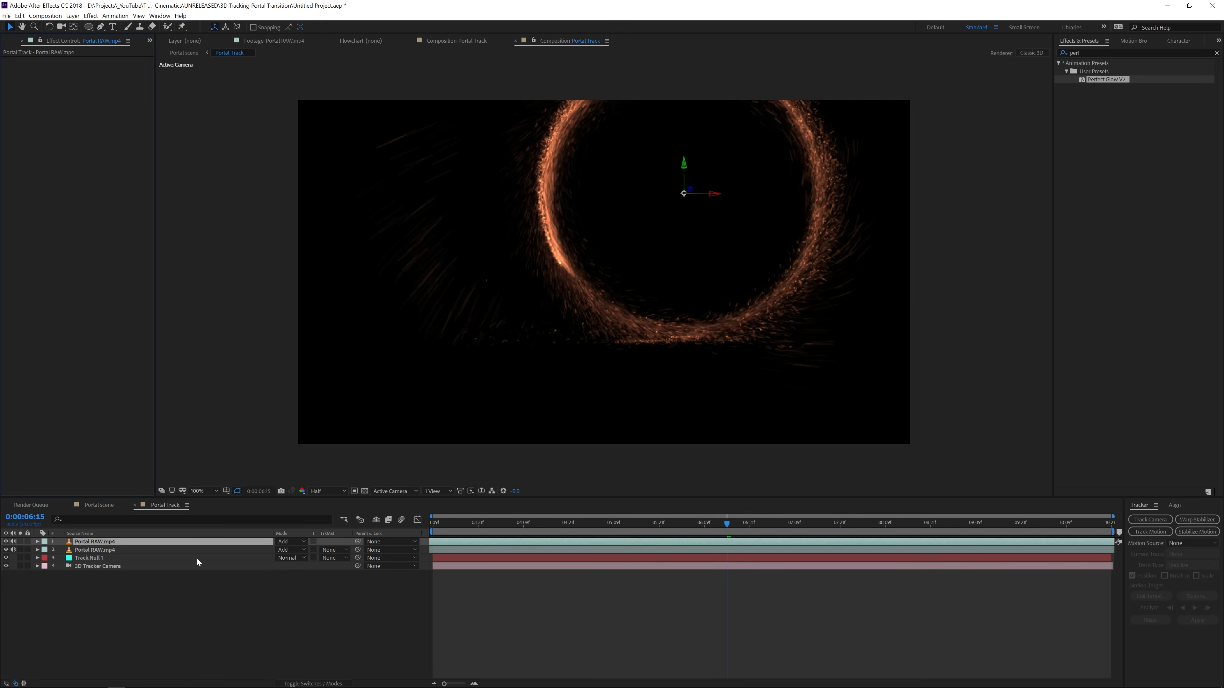
# Change the VC Color Vibrance colour to yellow on the second Portal RAW.mp4 layer in Portal Track.
pyautogui.click(178, 550)
pyautogui.click(90, 69)
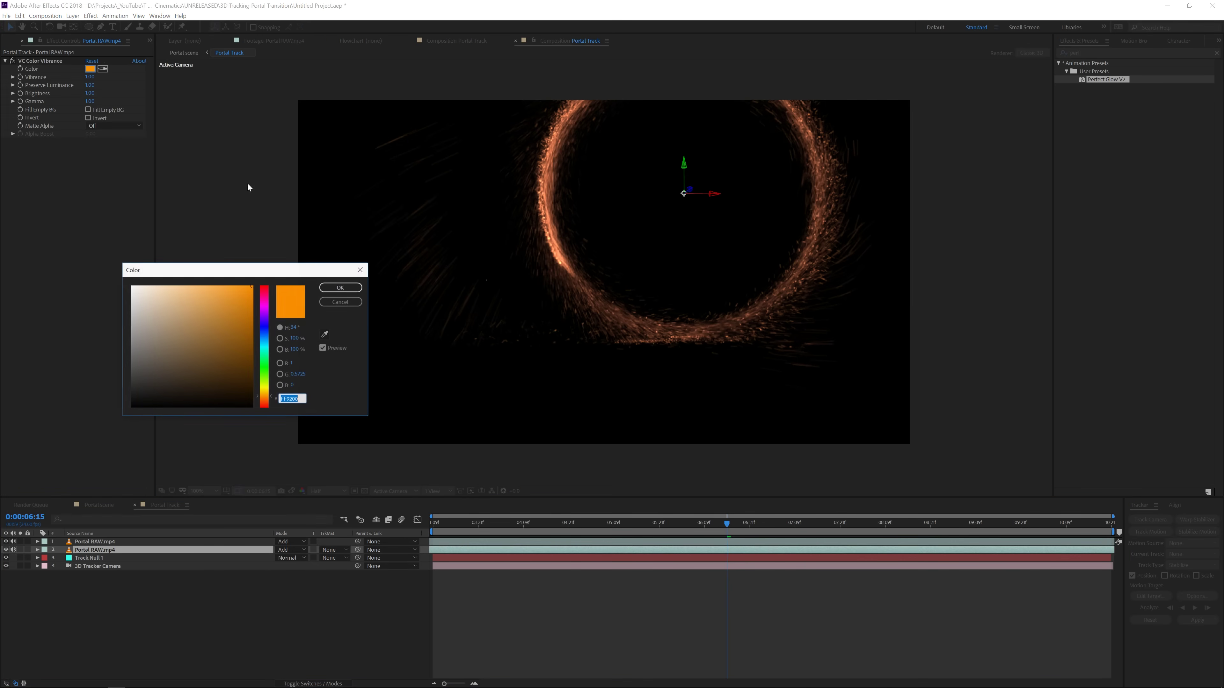
pyautogui.click(265, 399)
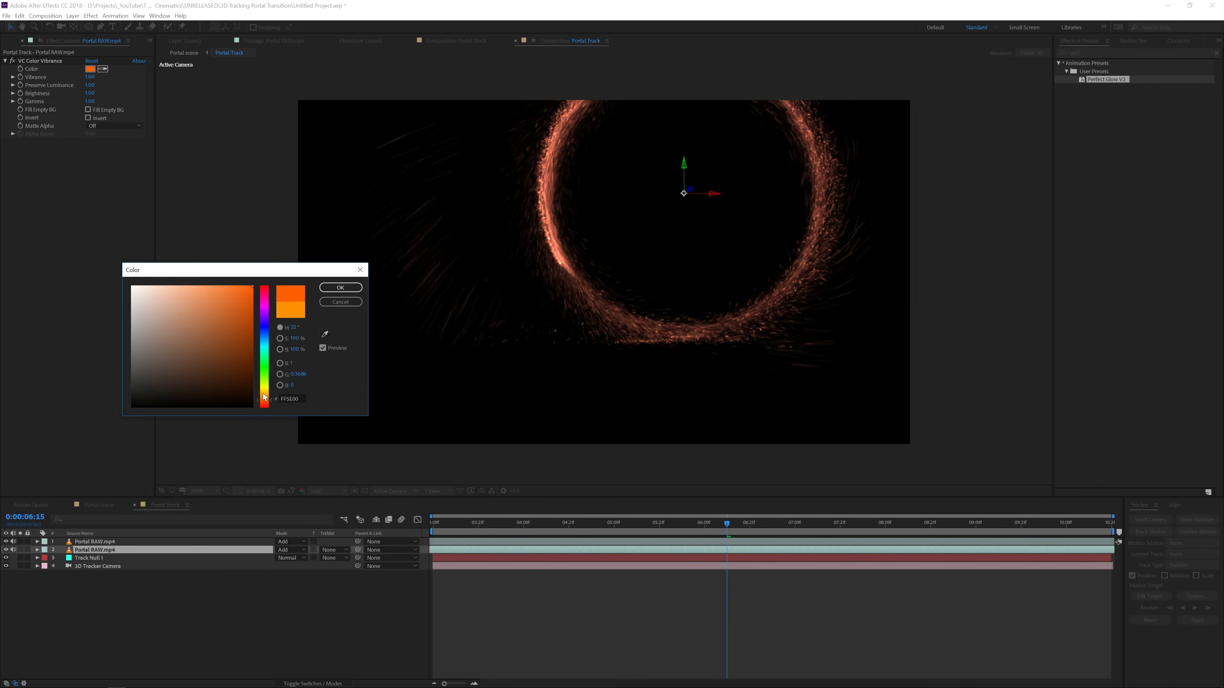
pyautogui.moveTo(263, 393); pyautogui.dragTo(263, 391)
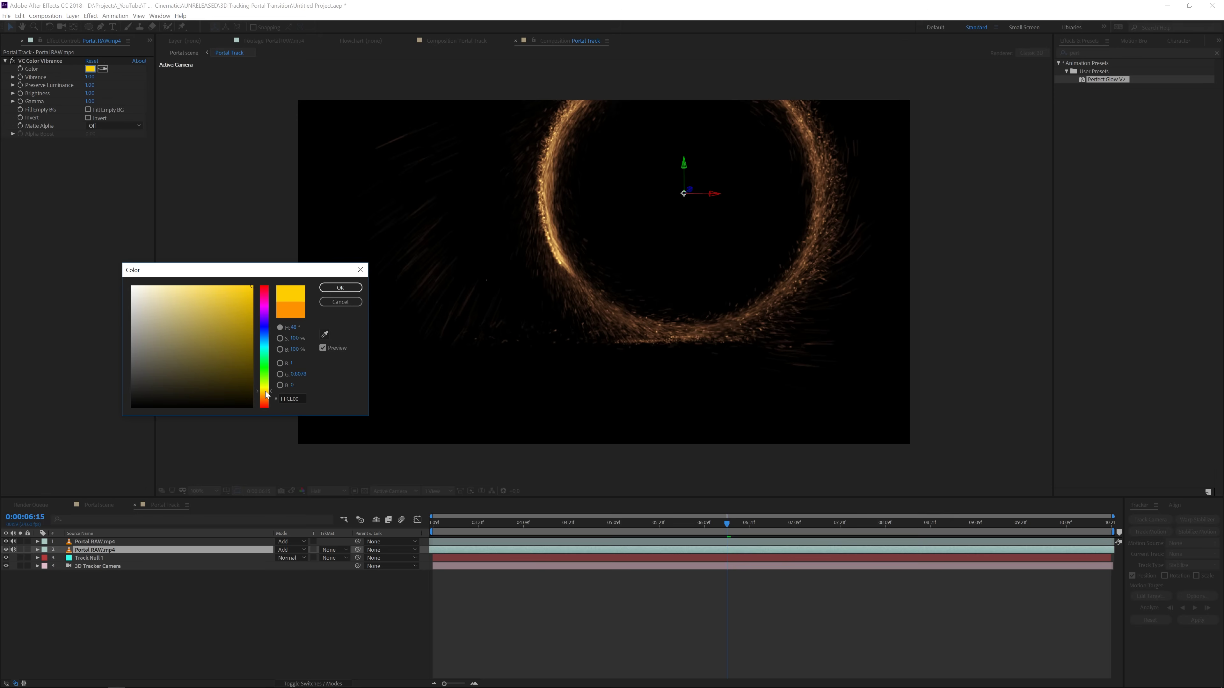
pyautogui.press('Return')
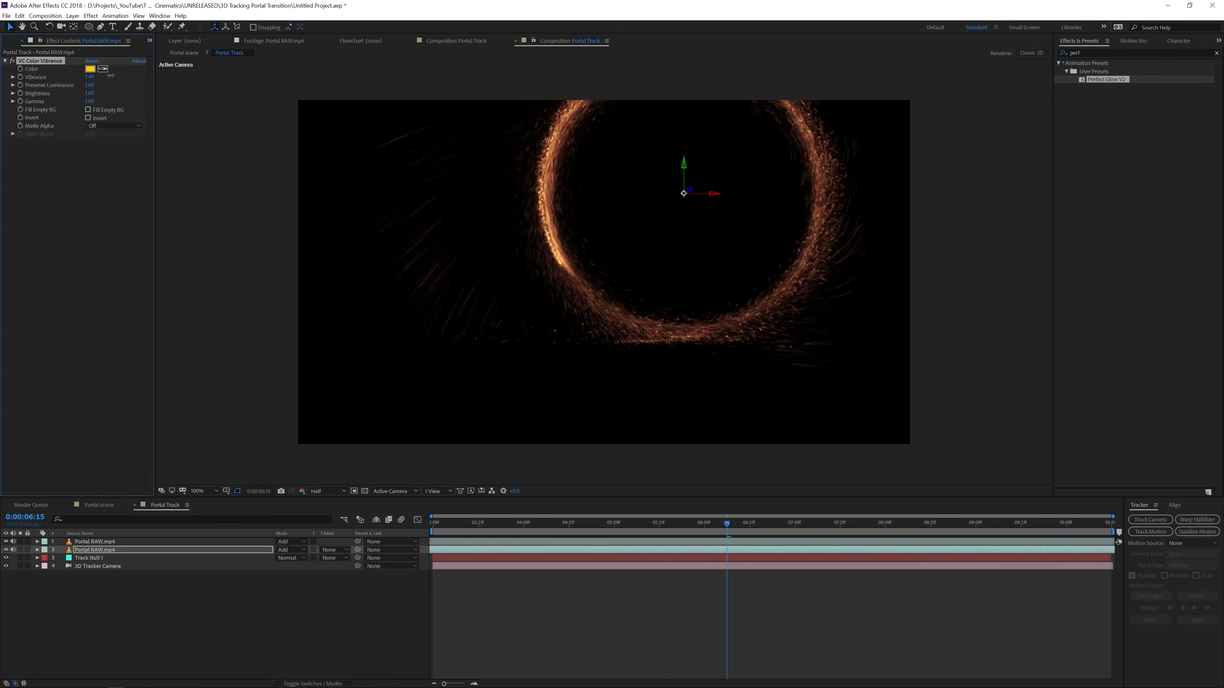
# Duplicate the top Portal RAW.mp4 layer in Portal Track and return to the Portal scene composition.
pyautogui.click(218, 542)
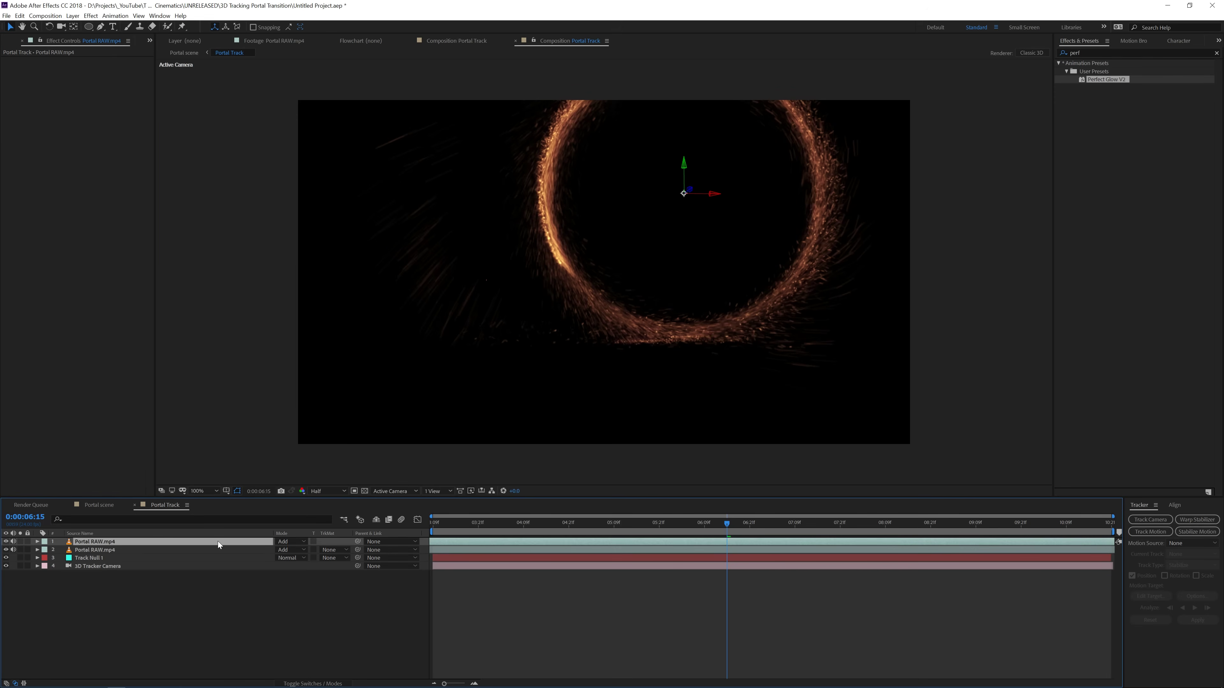
pyautogui.hotkey('ctrl', 'd')
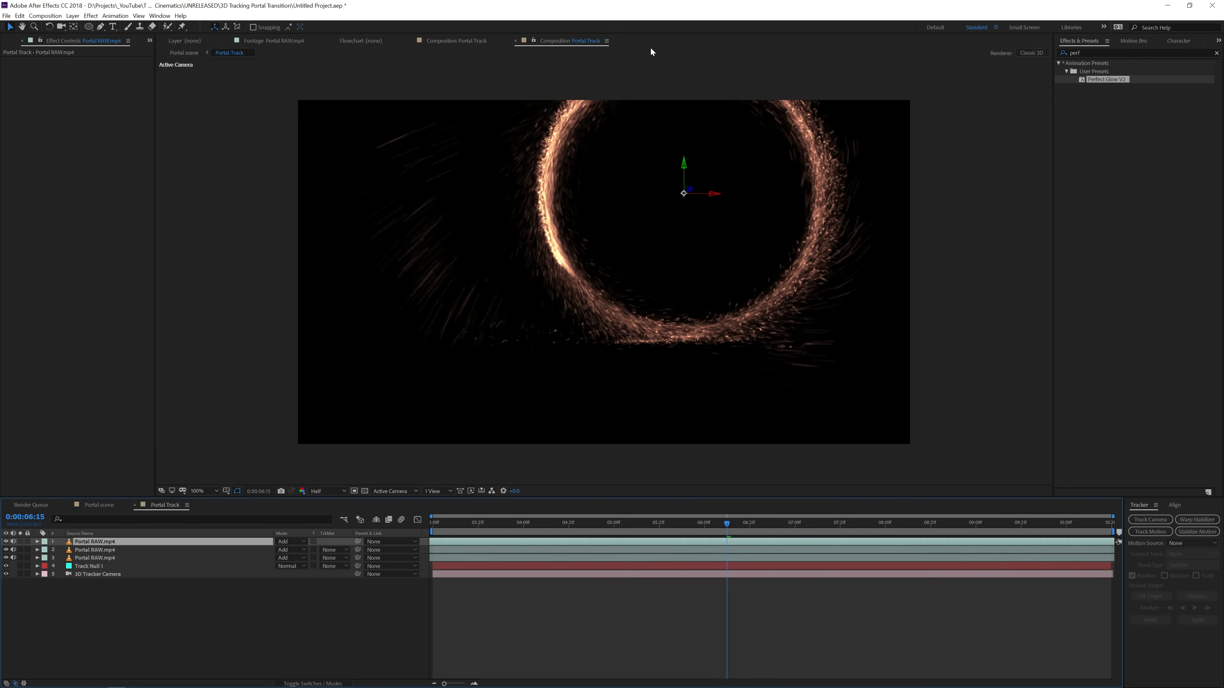
pyautogui.click(100, 505)
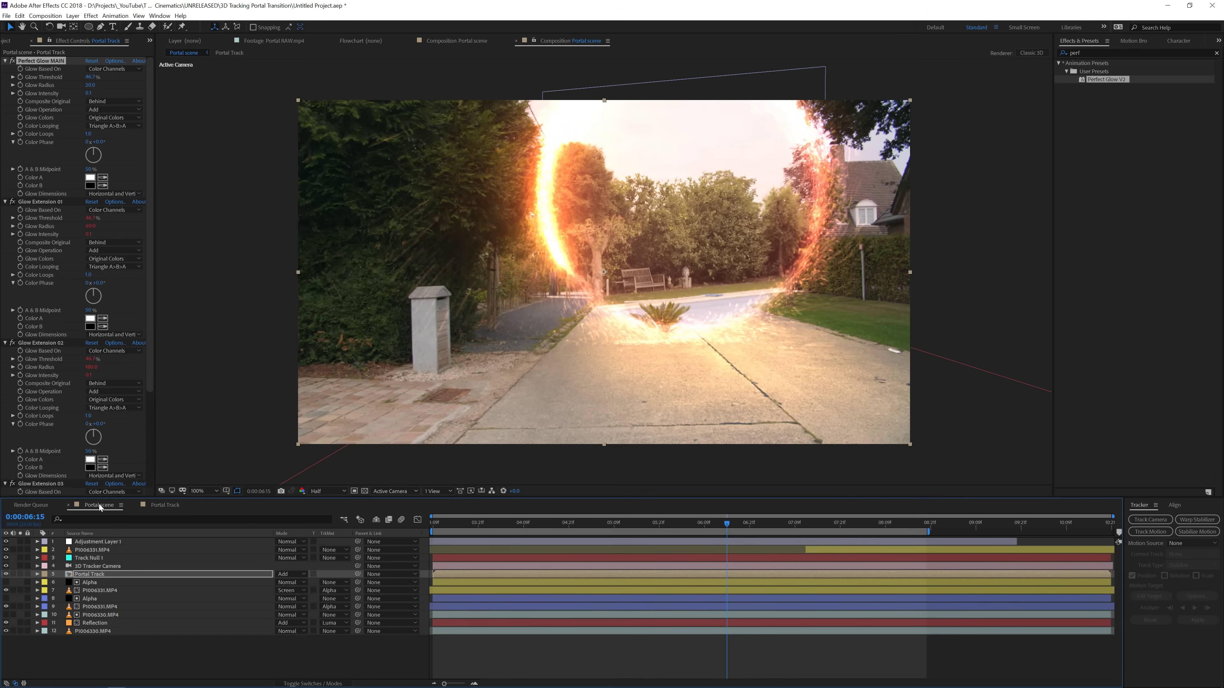
# Set the Perfect Glow MAIN threshold to 25% on the Portal Track layer and widen its glow radius.
pyautogui.click(90, 76)
pyautogui.write('25')
pyautogui.press('Return')
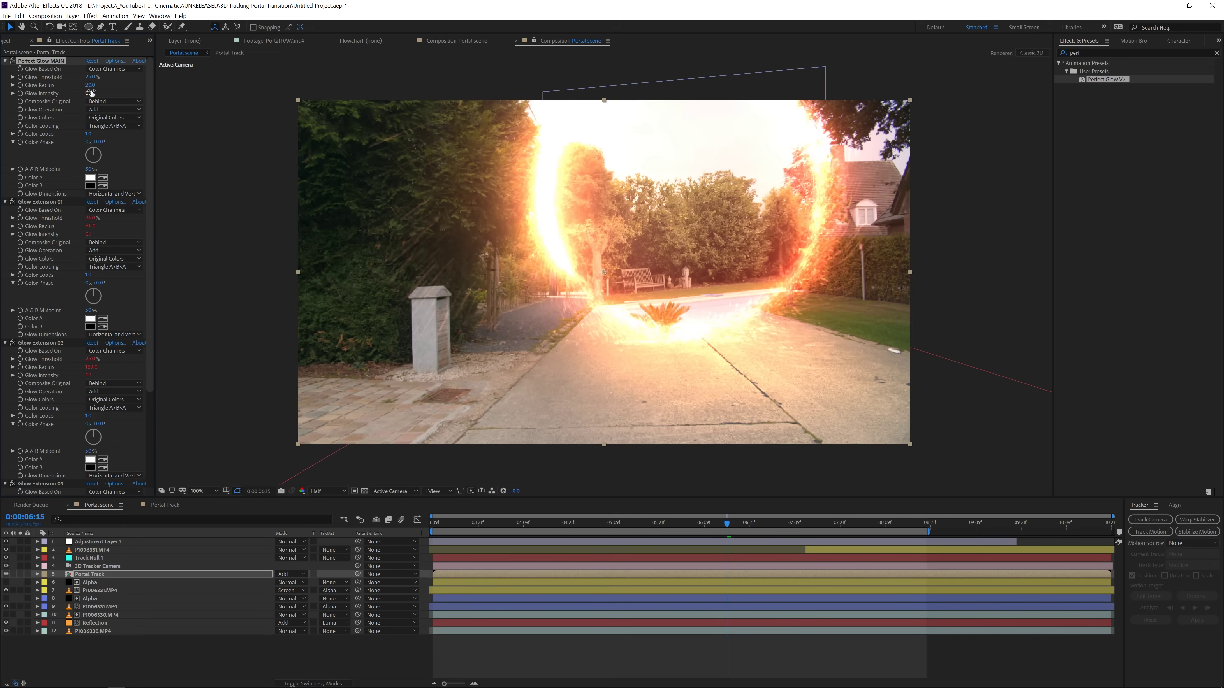
pyautogui.moveTo(88, 92); pyautogui.dragTo(63, 89)
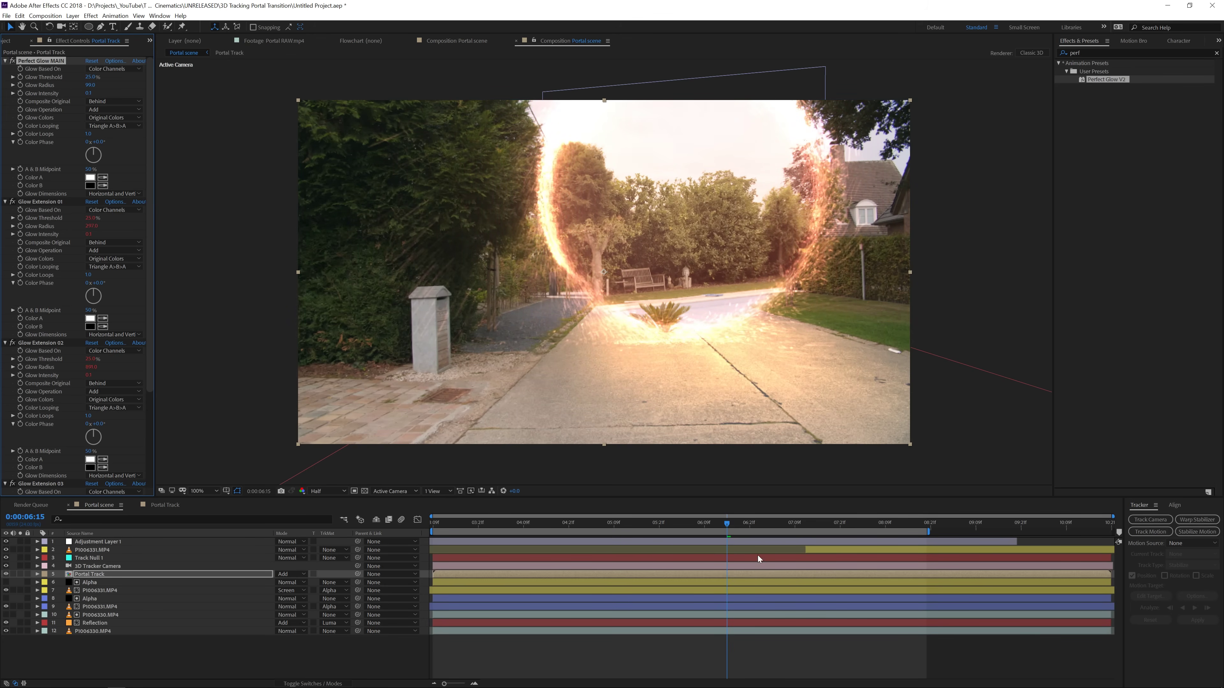
# Inspect the portal at earlier frames and set the Portal Track layer's blending mode to Screen at 0:00:04:19.
pyautogui.click(766, 526)
pyautogui.click(614, 524)
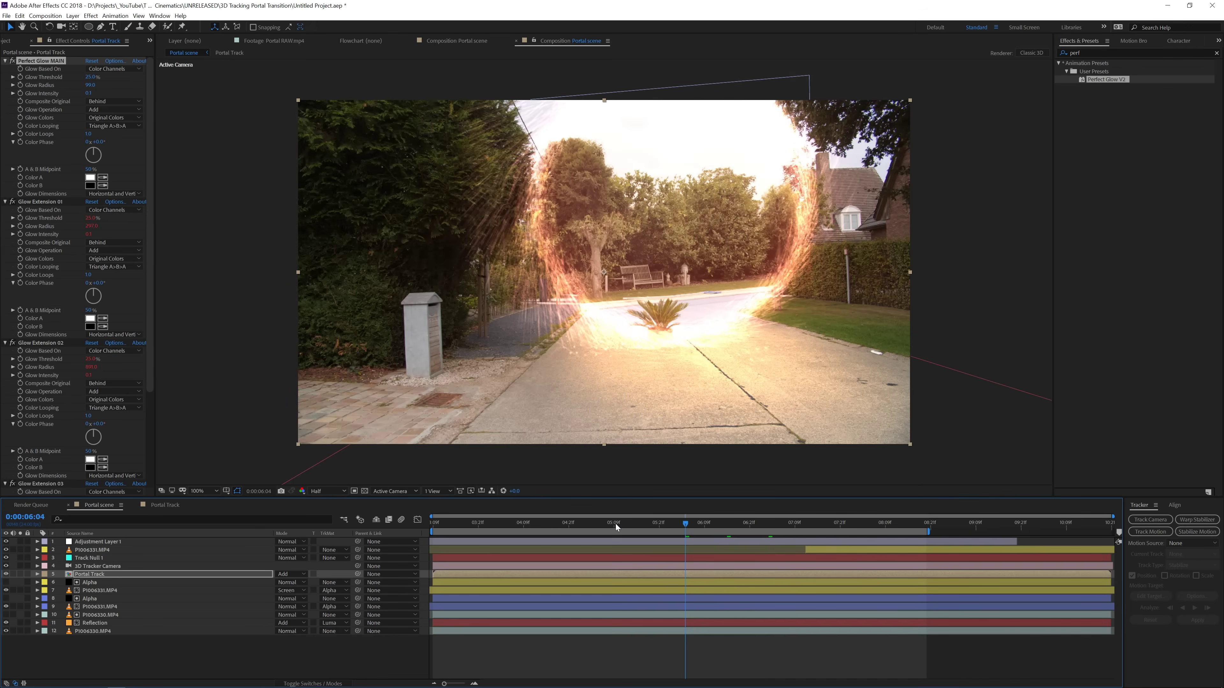
pyautogui.click(561, 525)
pyautogui.click(291, 574)
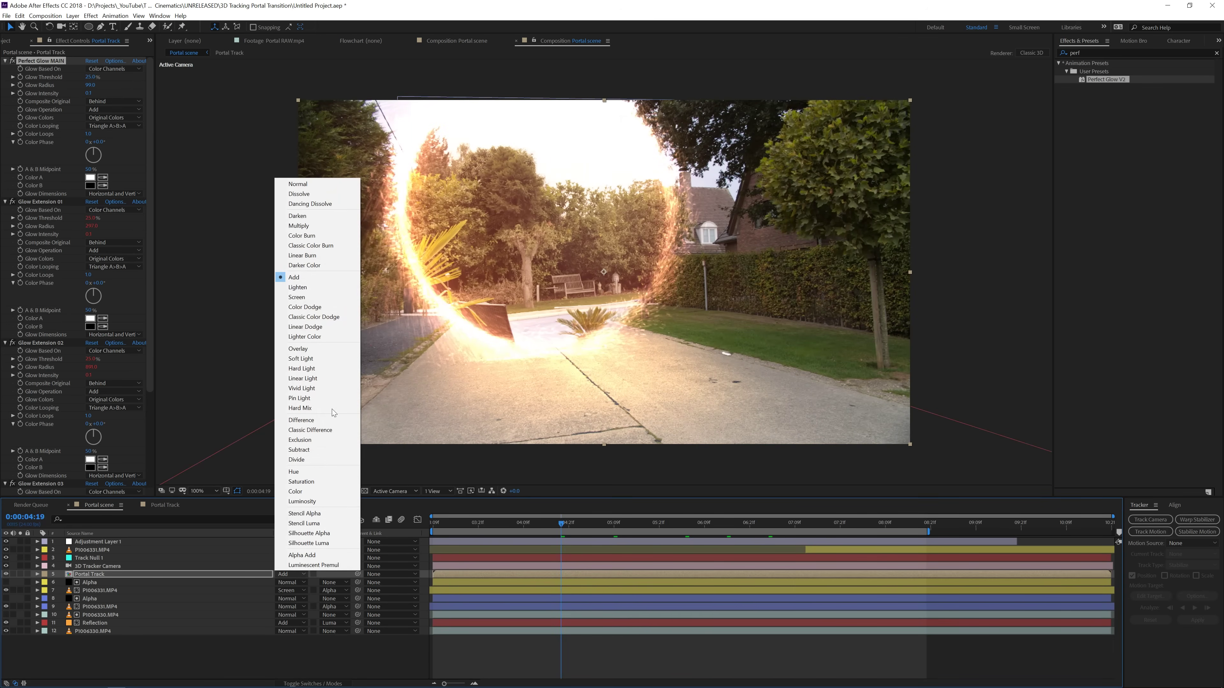
pyautogui.click(308, 298)
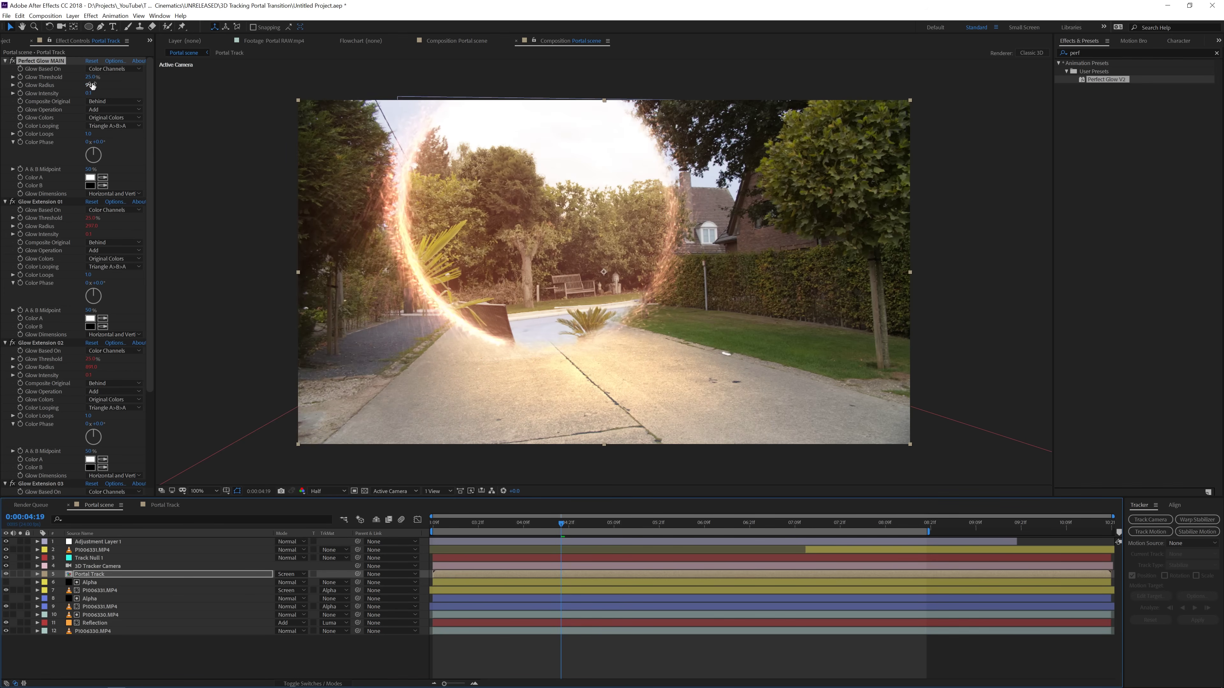
# Set the Perfect Glow MAIN intensity to 0.2 on the Portal Track layer and fine-tune its glow radius.
pyautogui.moveTo(90, 91); pyautogui.dragTo(103, 89)
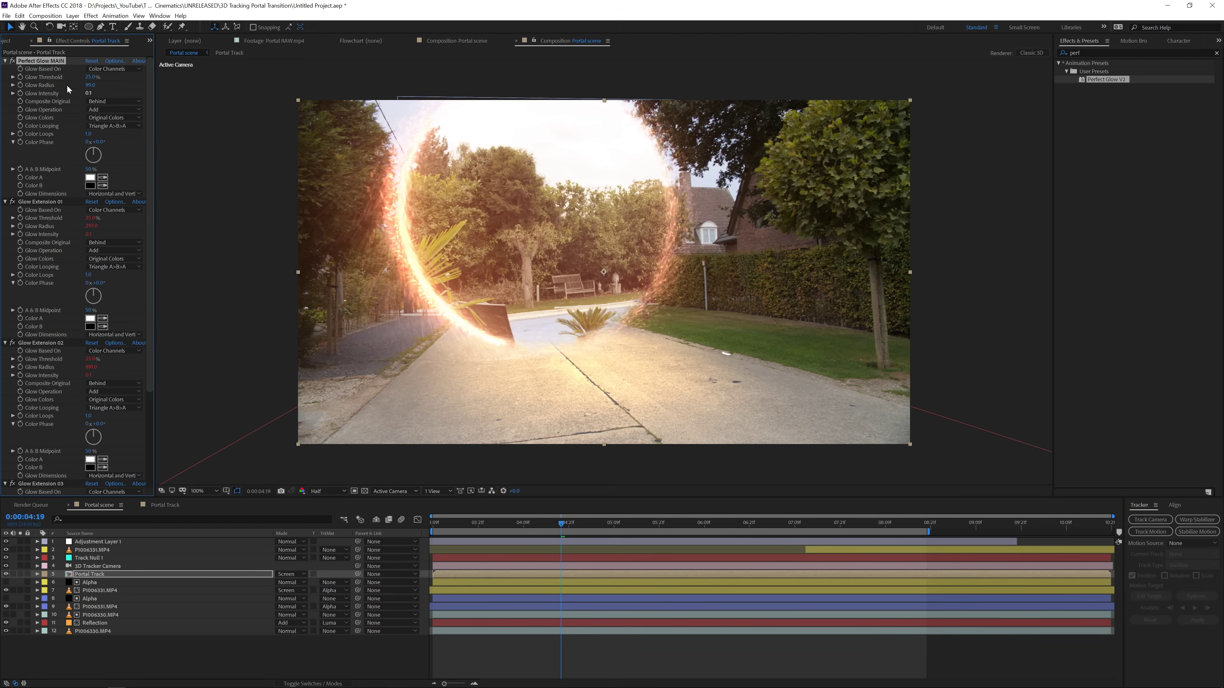
pyautogui.moveTo(95, 94); pyautogui.dragTo(98, 93)
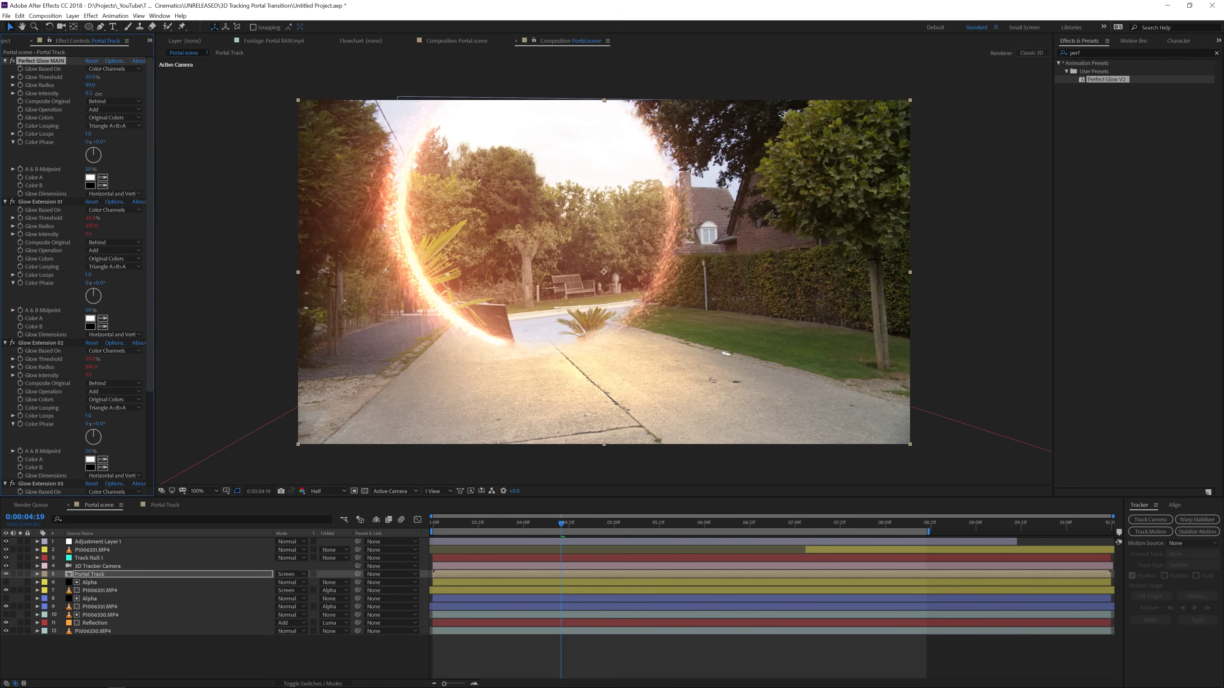
pyautogui.click(91, 85)
pyautogui.press('Return')
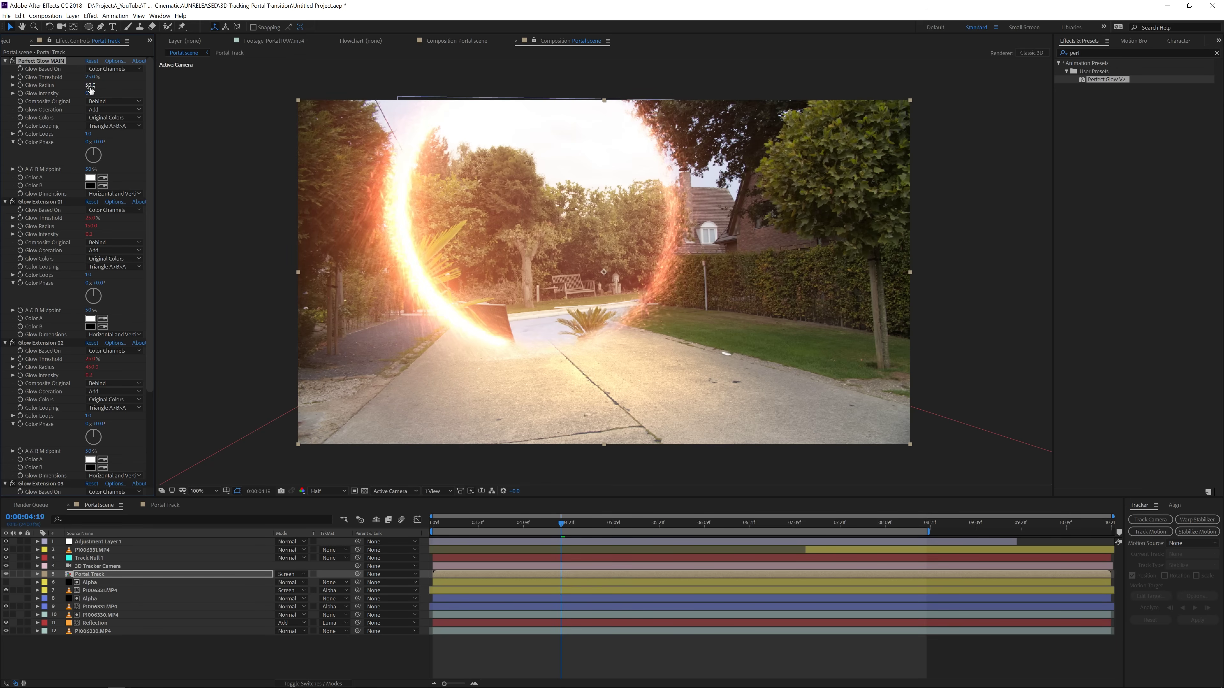
pyautogui.click(90, 85)
pyautogui.press('Return')
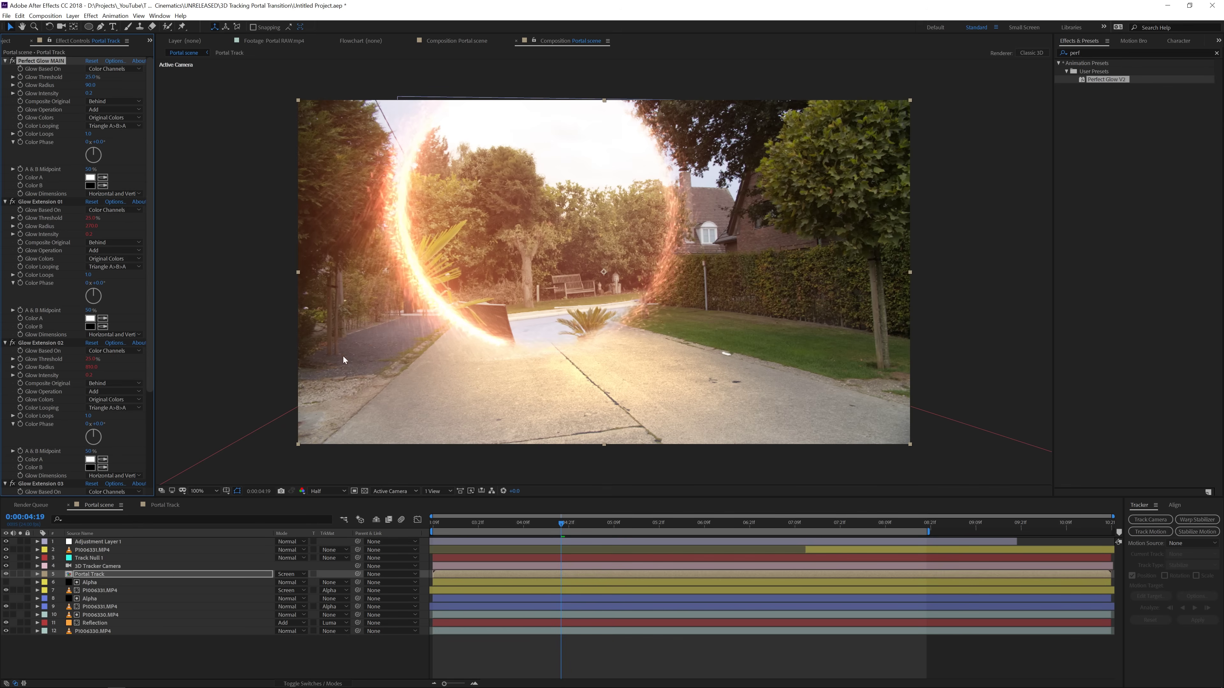
# Preview the Portal scene from the start and go to the full garden shot at 0:00:08:12.
pyautogui.click(607, 653)
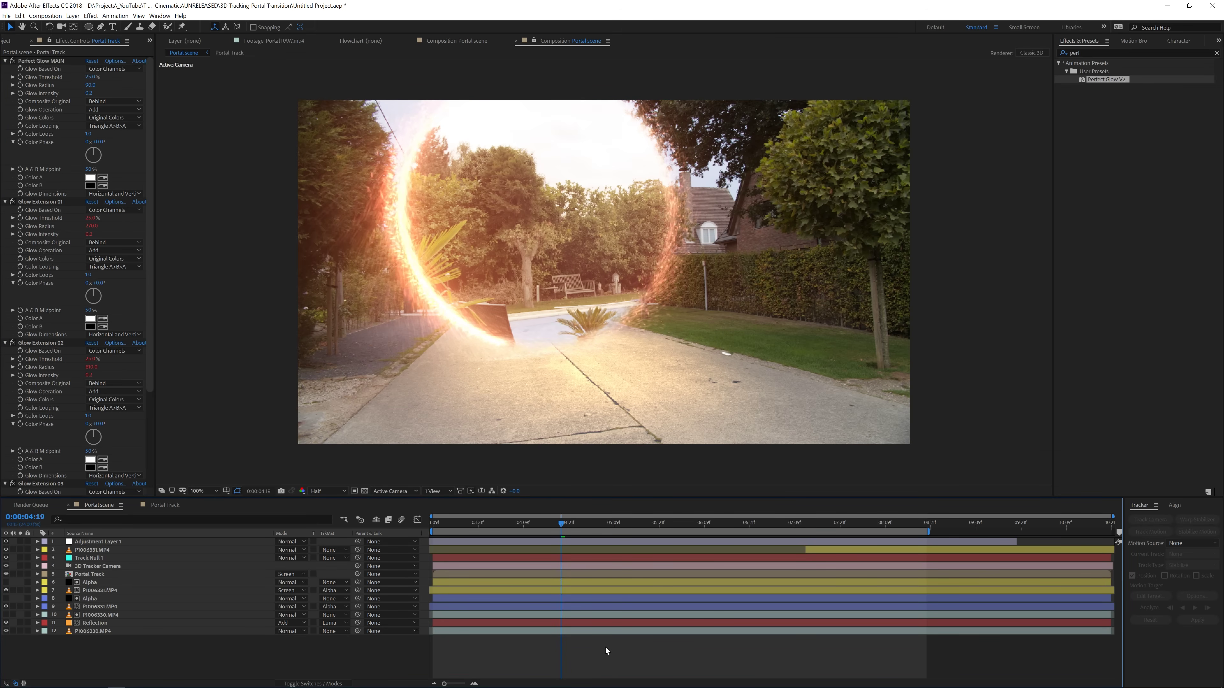
pyautogui.press('space')
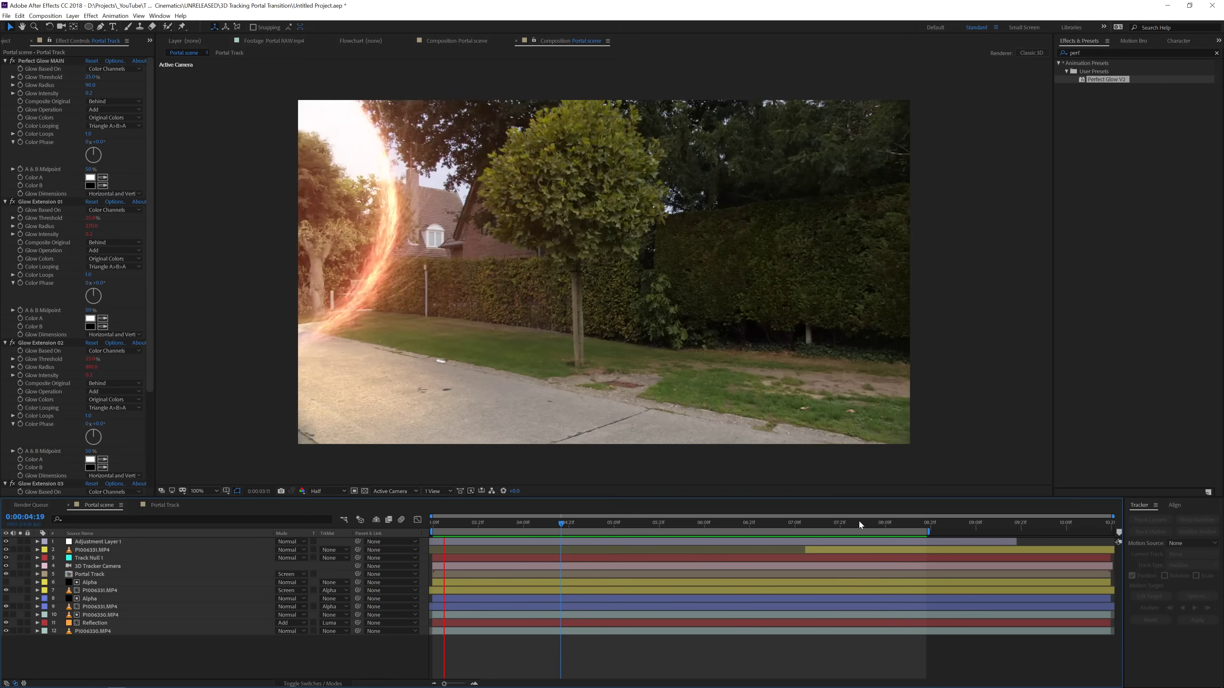
pyautogui.click(842, 522)
pyautogui.moveTo(842, 522); pyautogui.dragTo(897, 548)
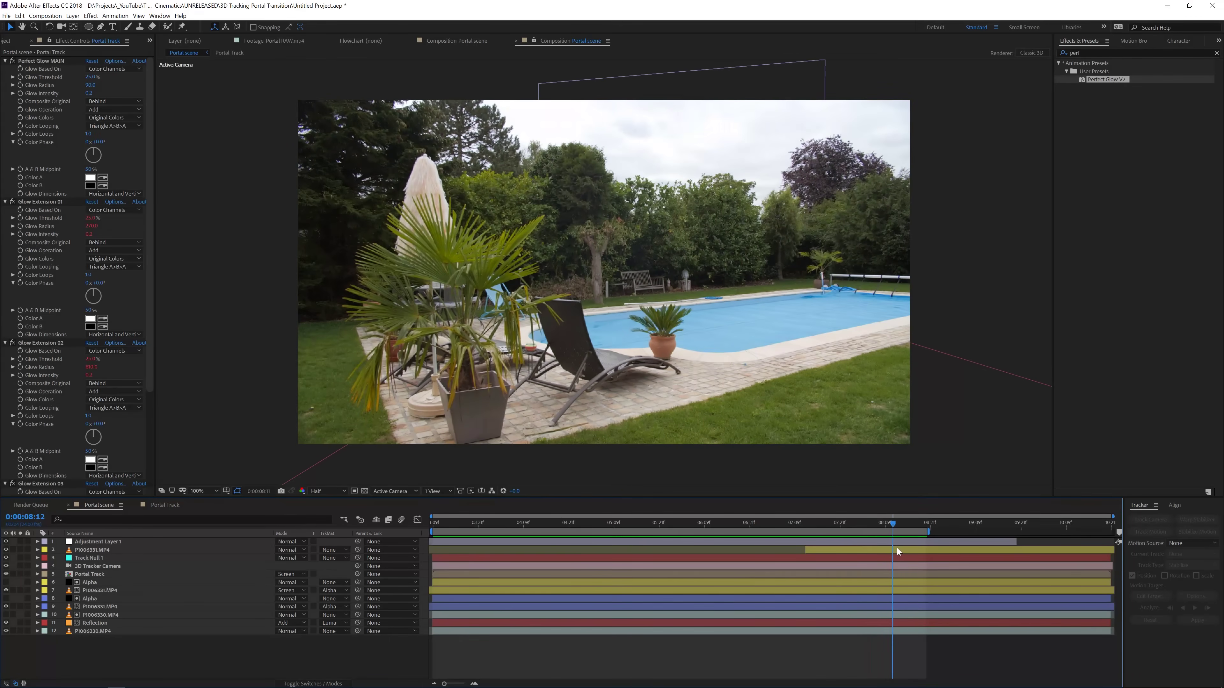
# Add a new adjustment layer on top of the Portal scene and apply the Lumetri Color effect to it.
pyautogui.rightClick(295, 644)
pyautogui.moveTo(327, 550)
pyautogui.click(419, 624)
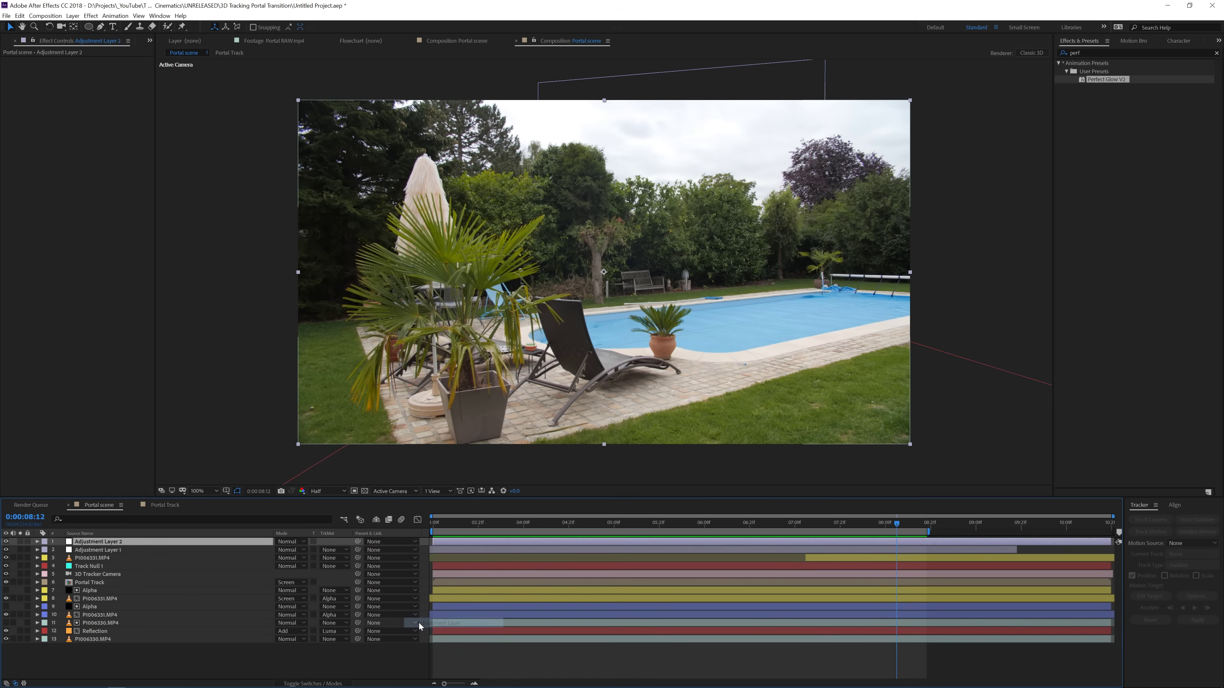
pyautogui.click(91, 16)
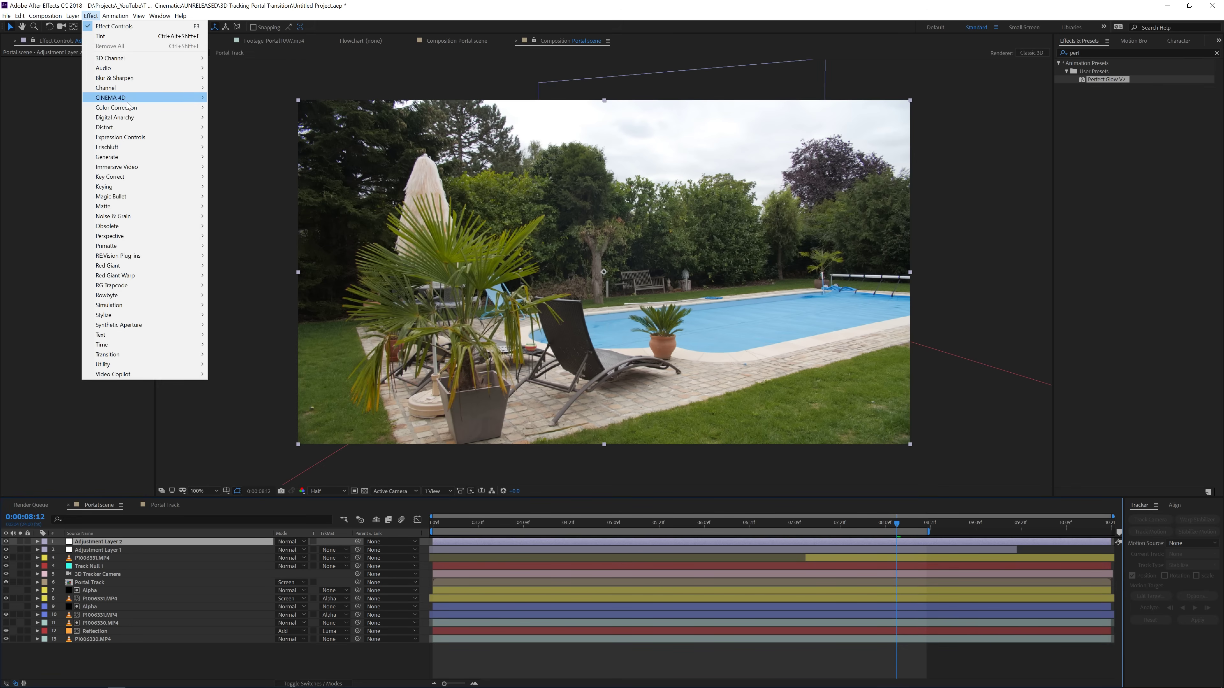
pyautogui.moveTo(159, 110)
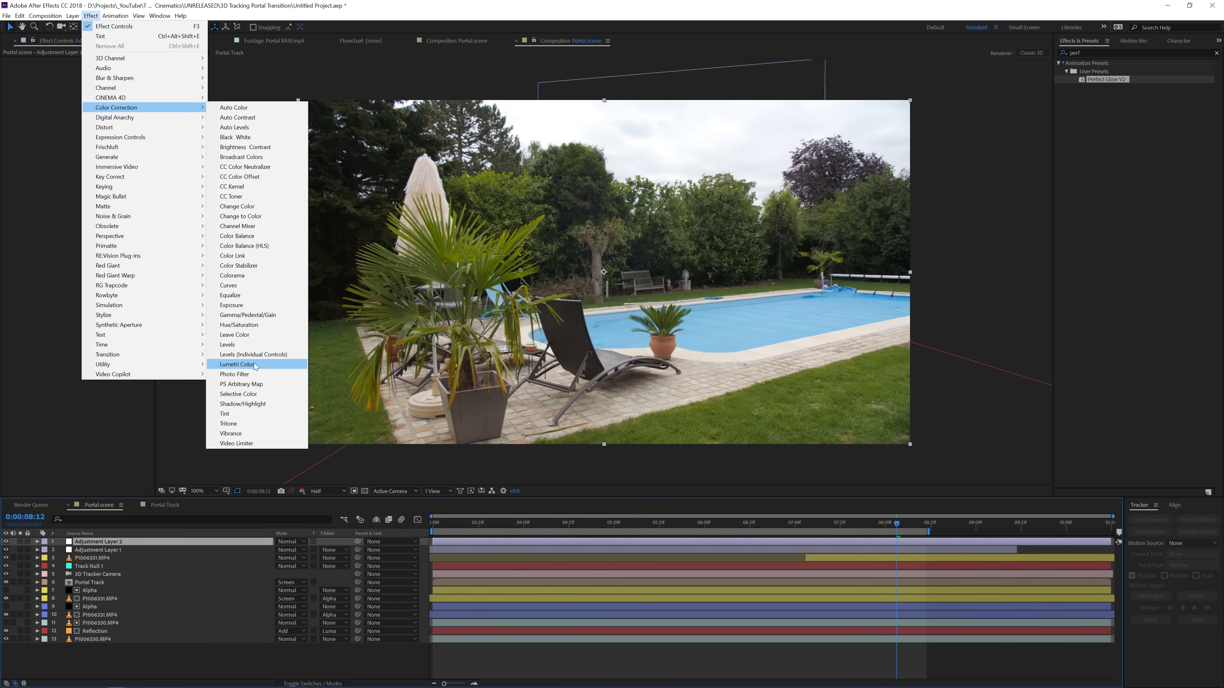
pyautogui.click(236, 364)
# Try the Apocalypse.3dl and 300.3dl LUTs as the Lumetri creative look on the new adjustment layer.
pyautogui.click(13, 86)
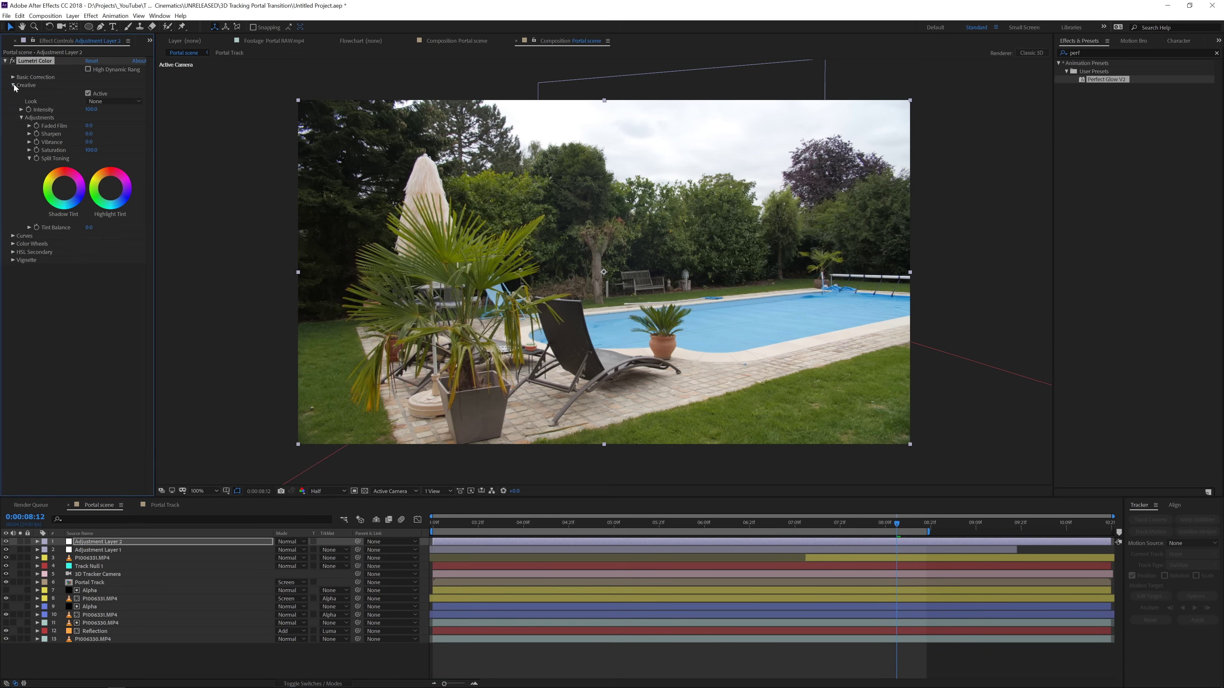
pyautogui.click(96, 102)
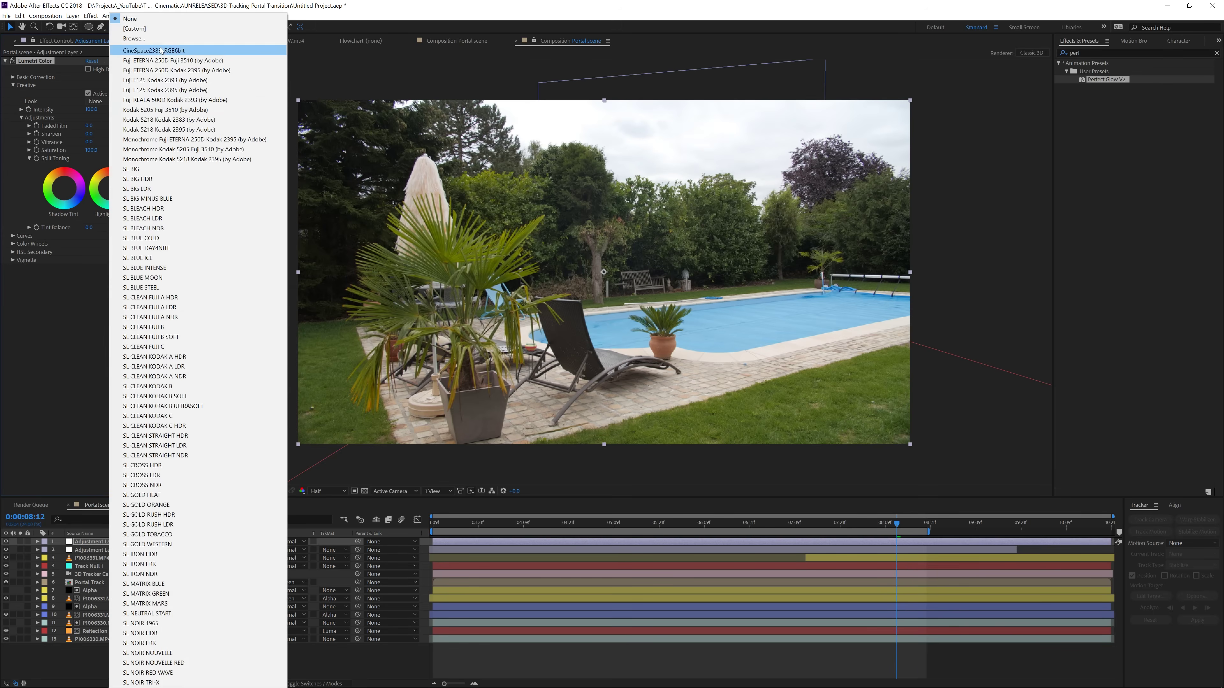
pyautogui.click(125, 50)
pyautogui.click(120, 98)
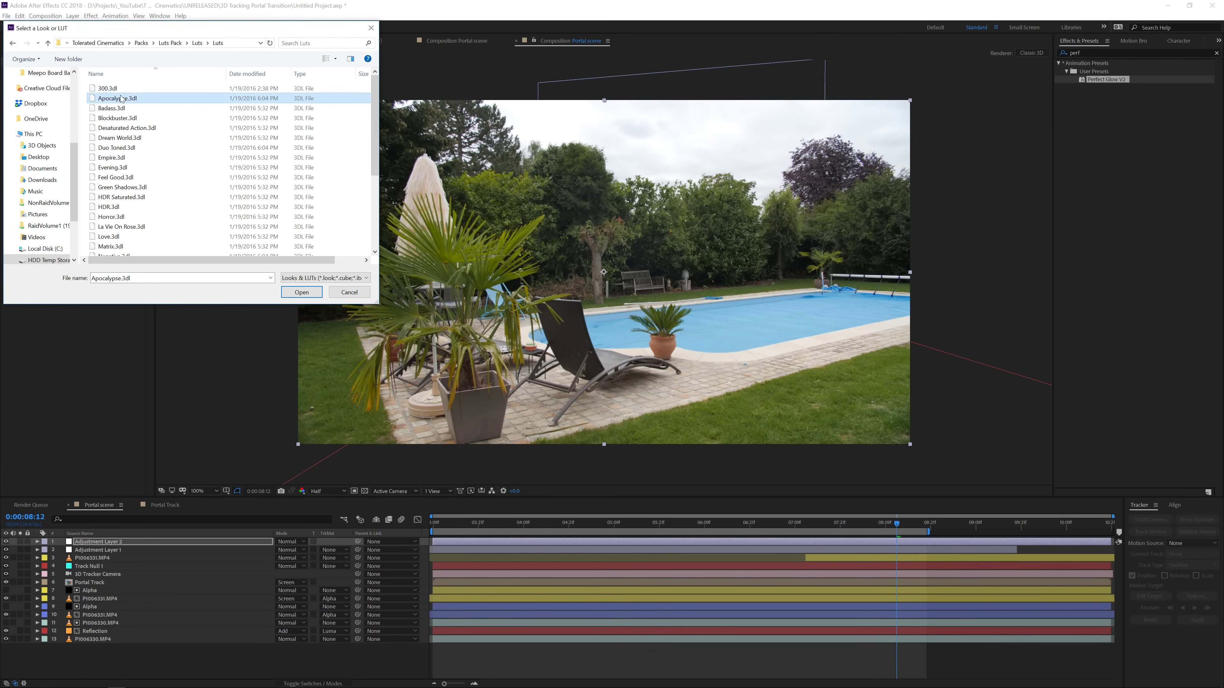
pyautogui.click(300, 292)
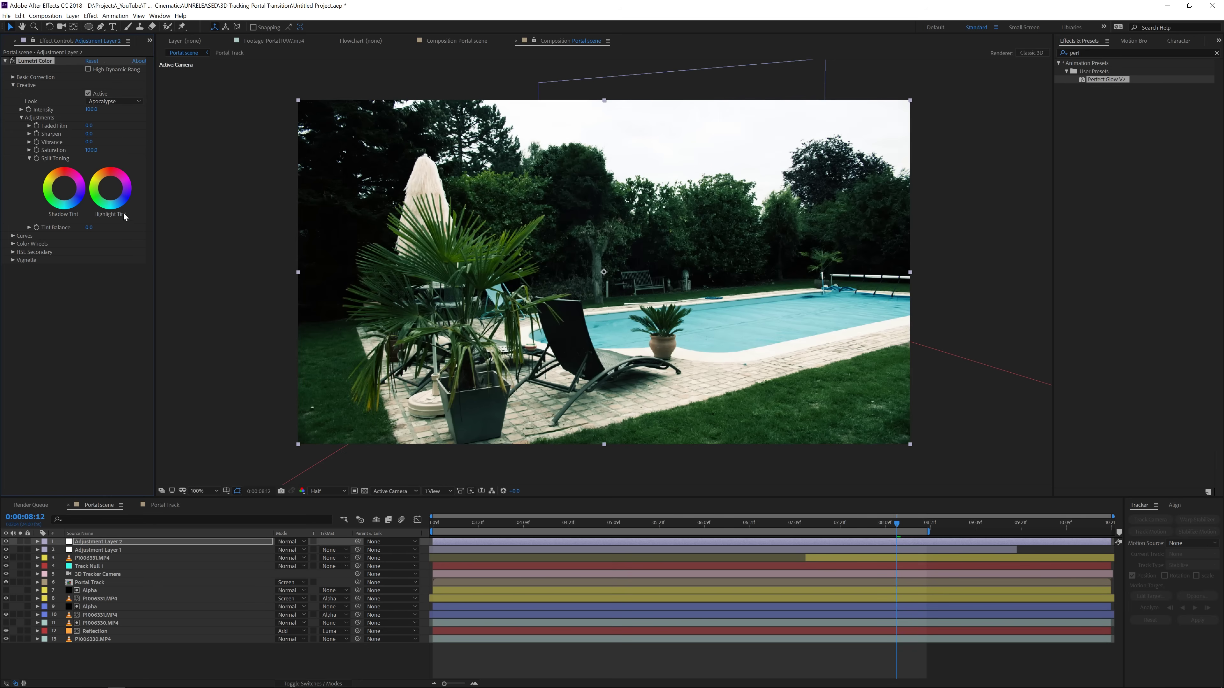
pyautogui.click(99, 101)
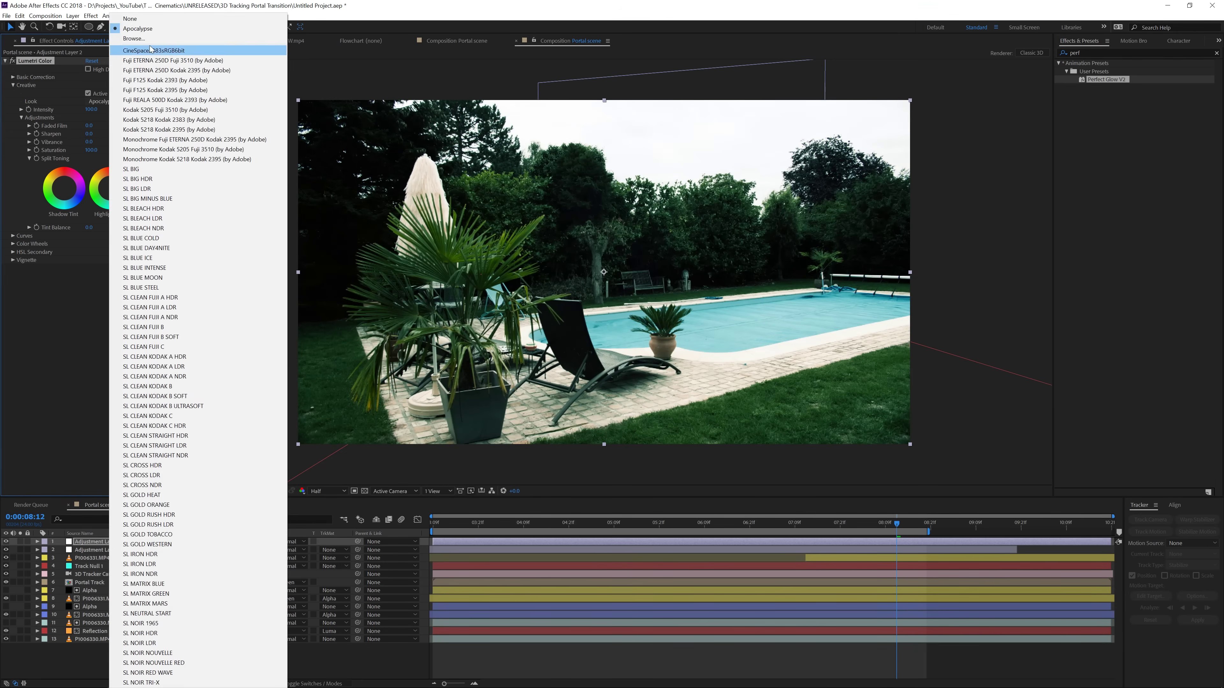
pyautogui.click(130, 49)
pyautogui.doubleClick(108, 89)
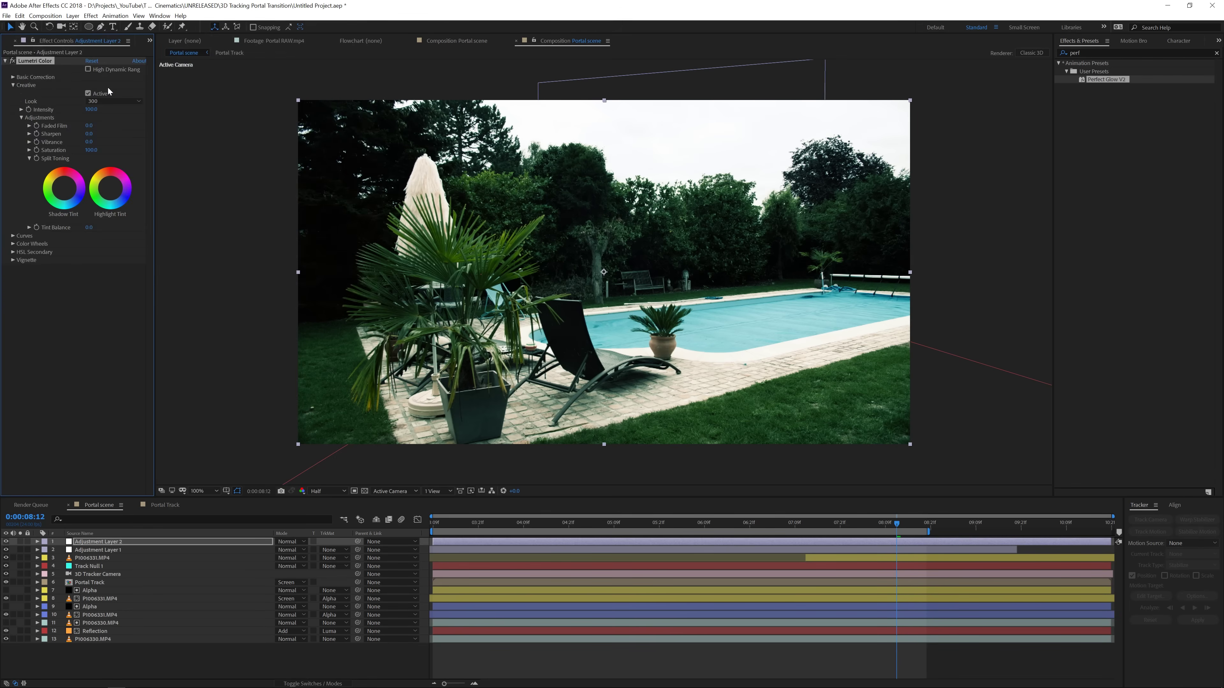
# Load the Badass.3dl LUT as the Lumetri creative look, lower its intensity and check the grade on the portal shot.
pyautogui.click(93, 105)
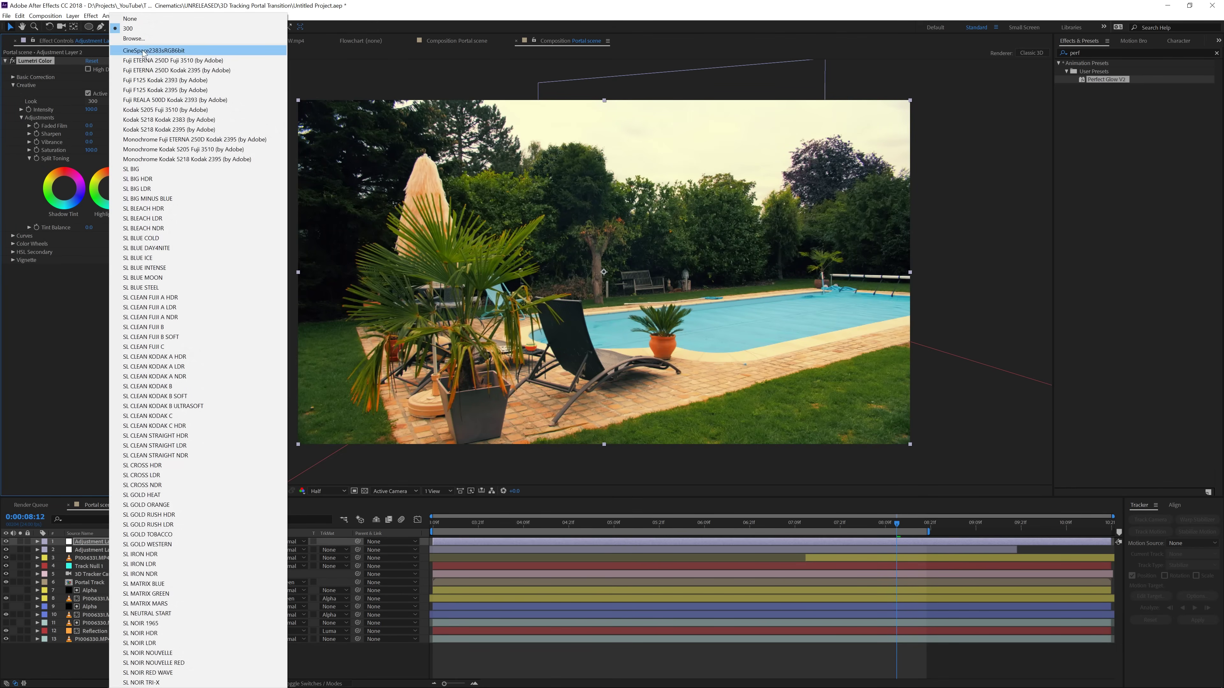
pyautogui.click(130, 49)
pyautogui.doubleClick(112, 110)
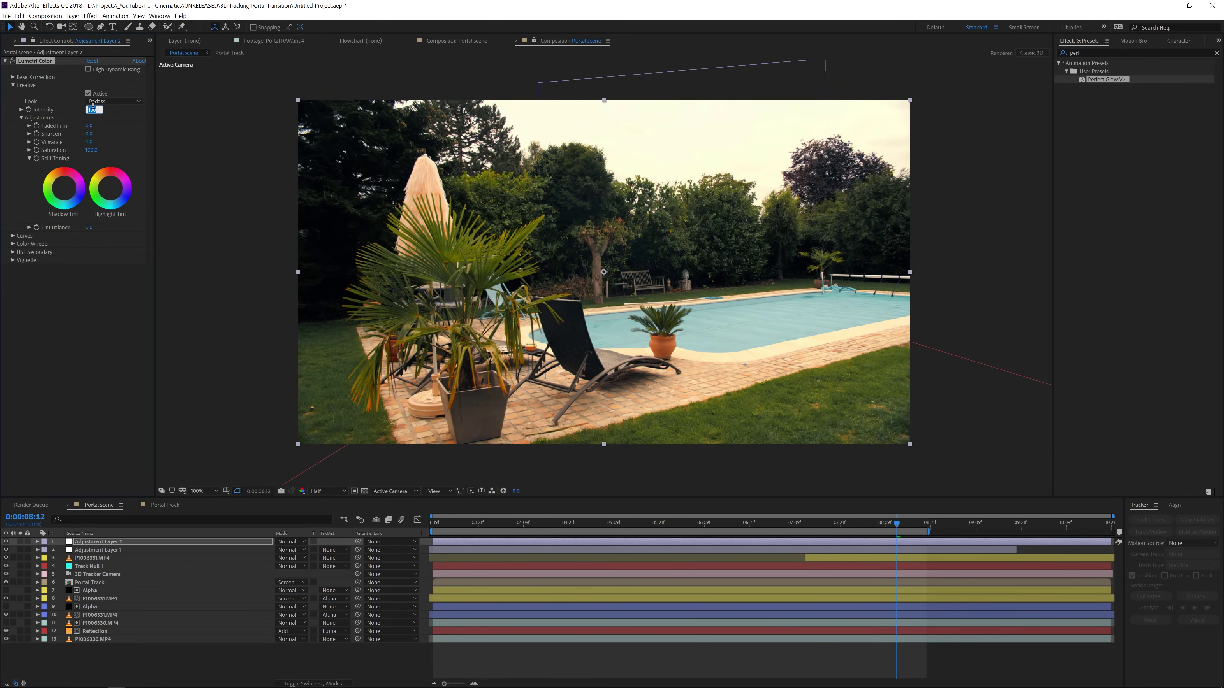
pyautogui.moveTo(93, 110); pyautogui.dragTo(91, 110)
pyautogui.click(6, 542)
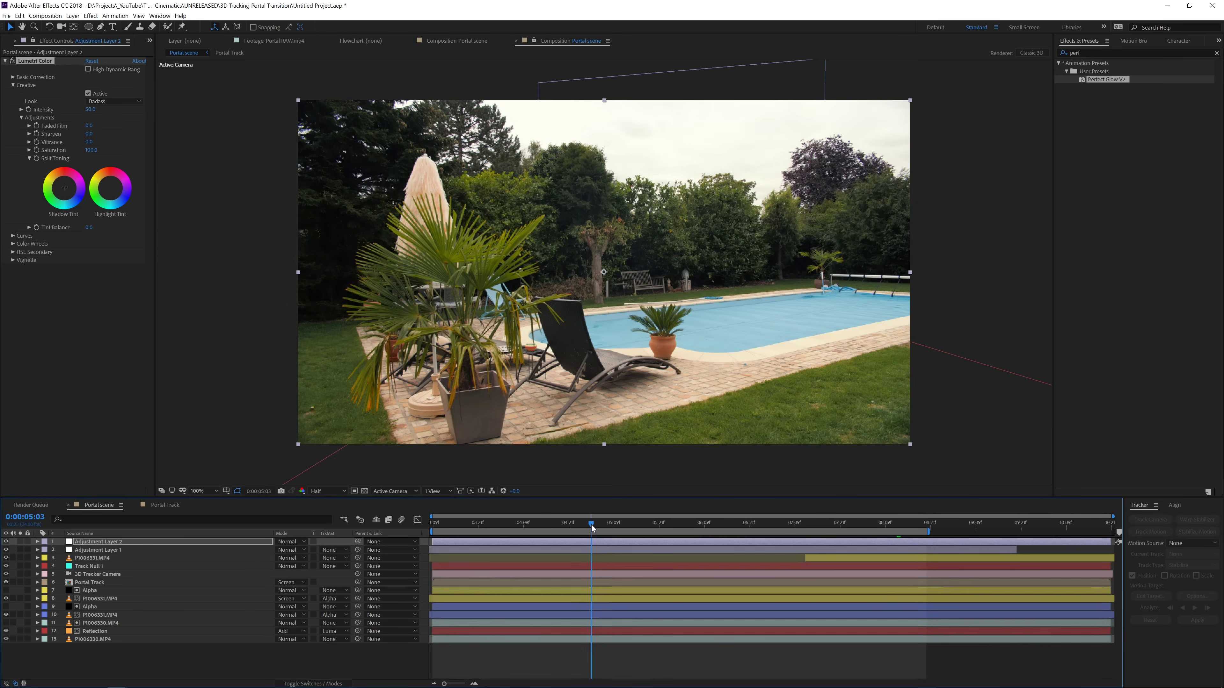
pyautogui.moveTo(620, 530); pyautogui.dragTo(648, 526)
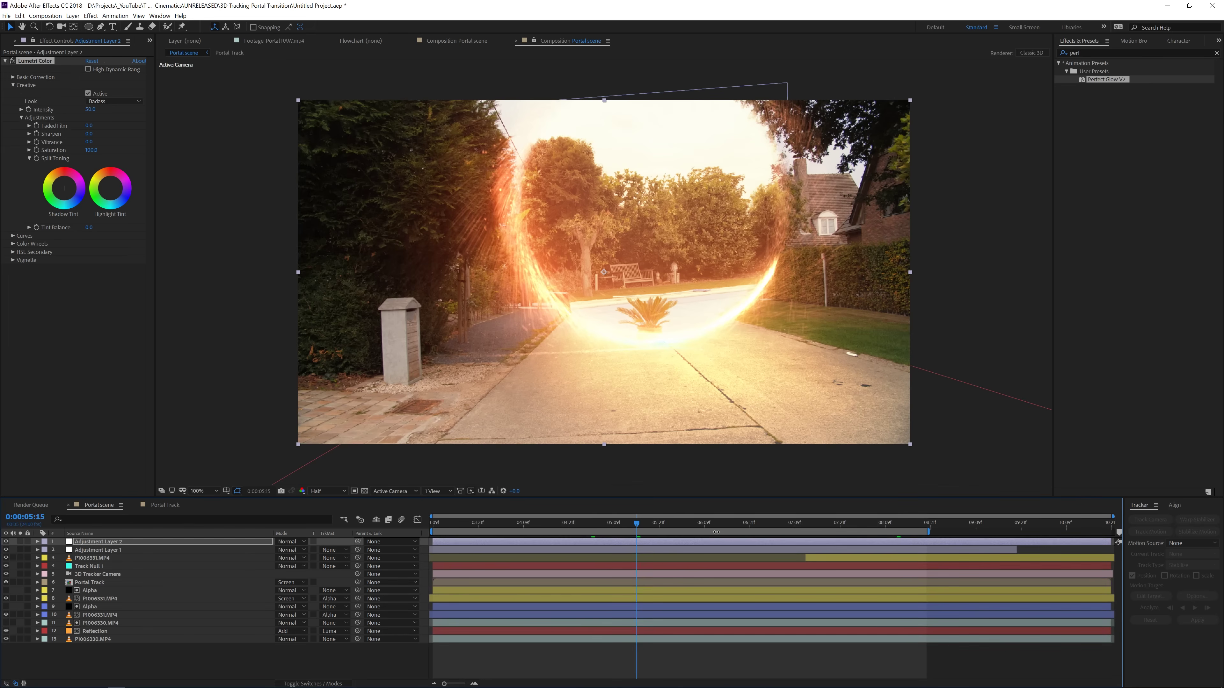